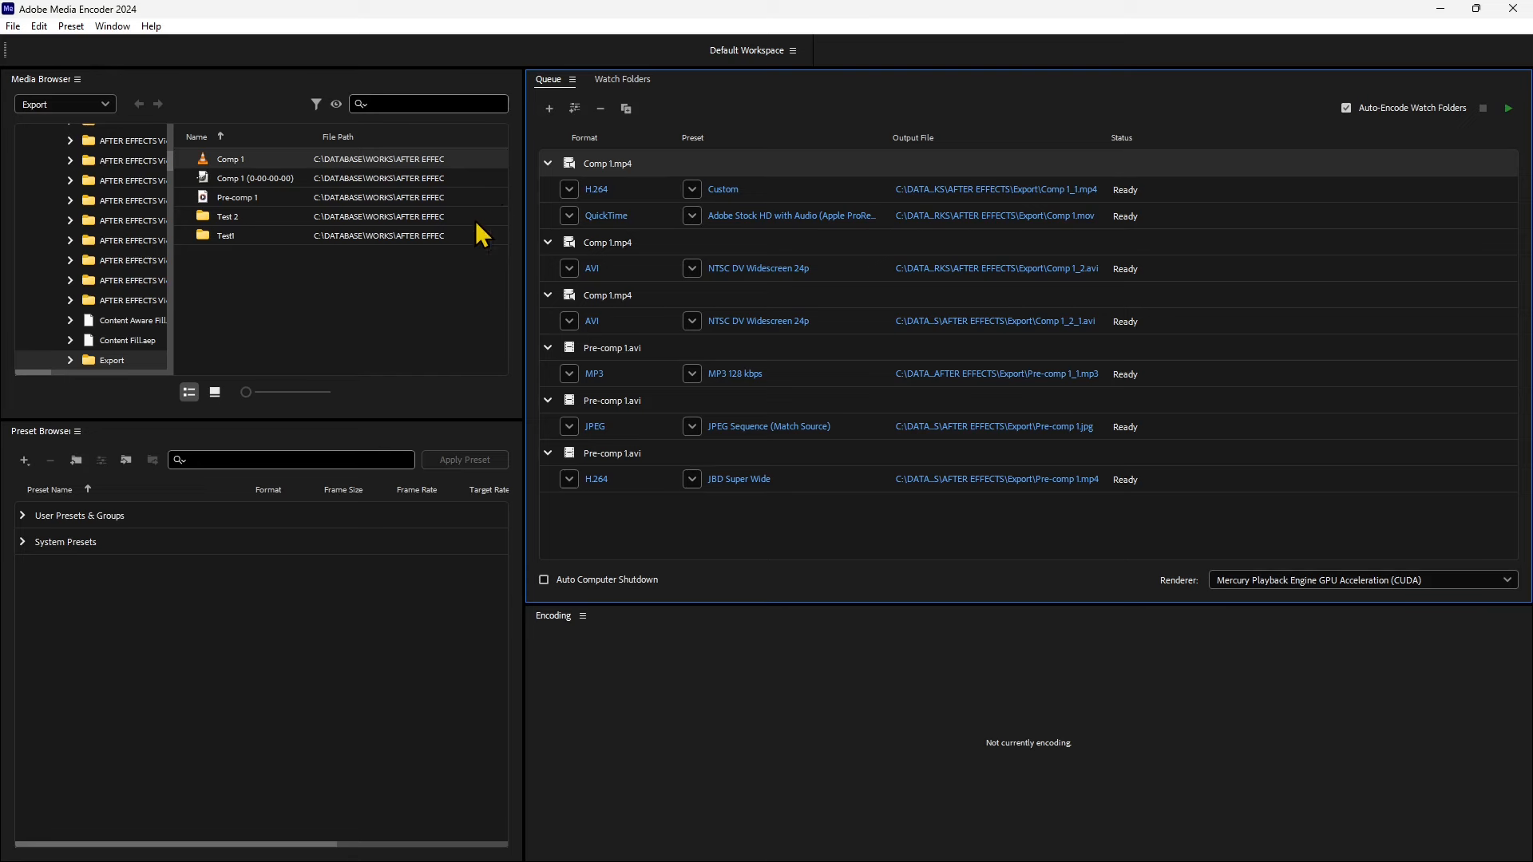
- Remove all the existing items and their outputs from the encoding queue
{"action": "left_click", "coordinate": [806, 539]}
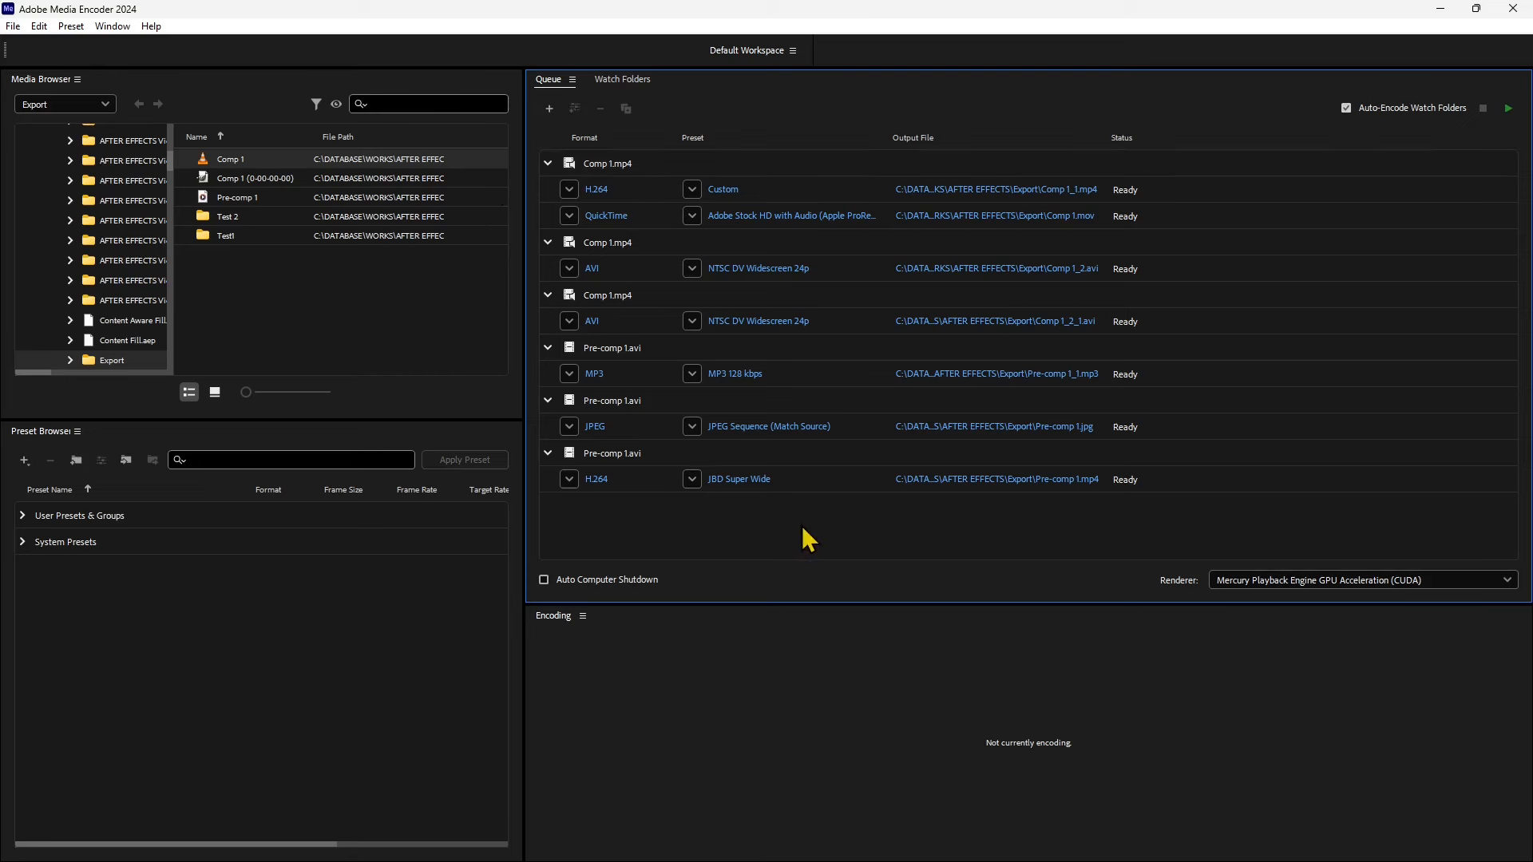
{"action": "left_click_drag", "start_coordinate": [801, 524], "coordinate": [707, 171]}
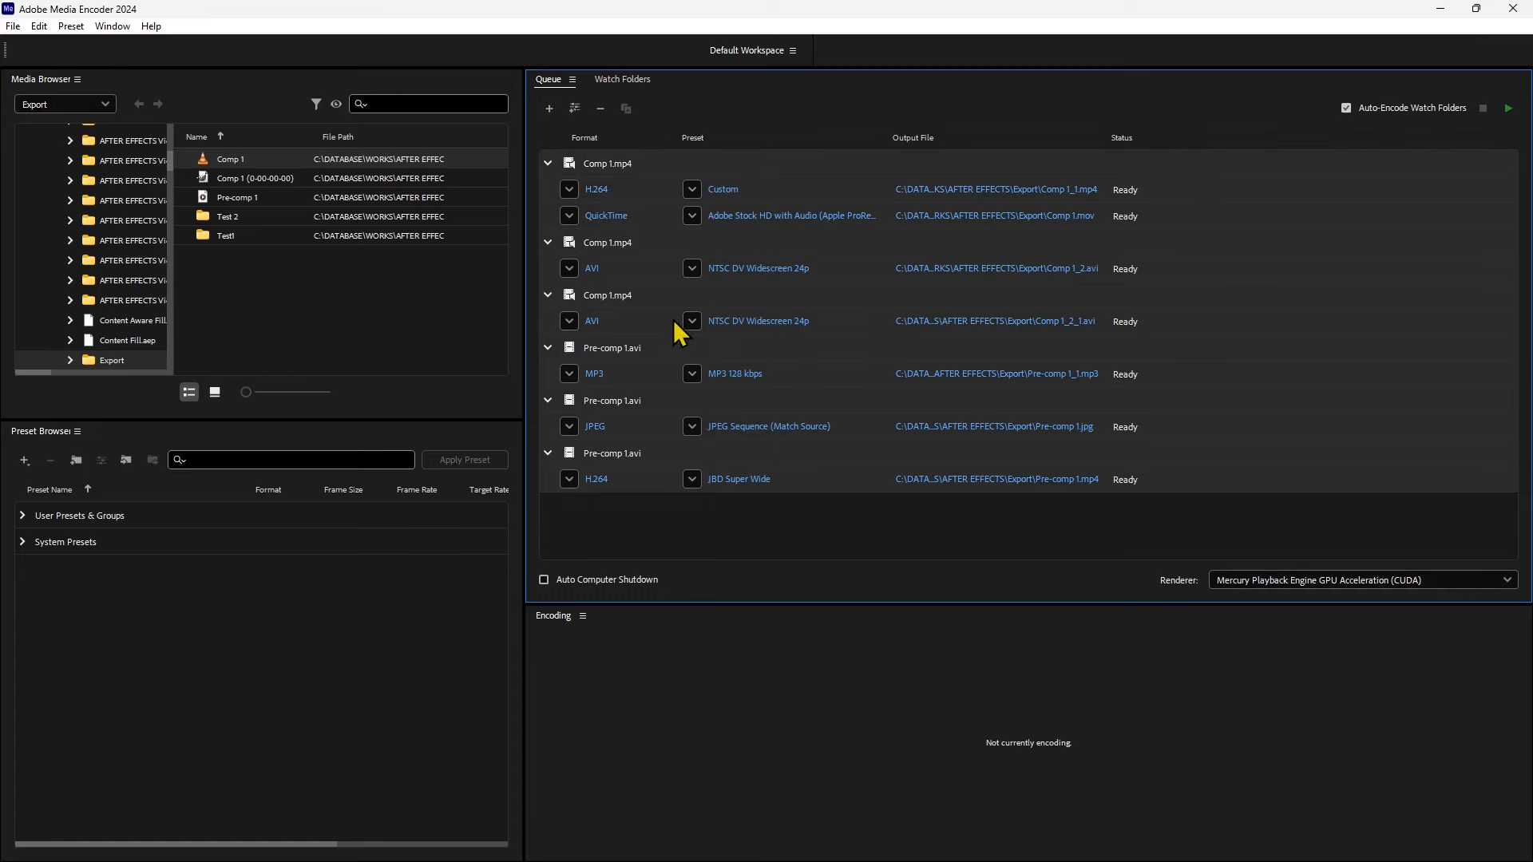
{"action": "key", "text": "Delete"}
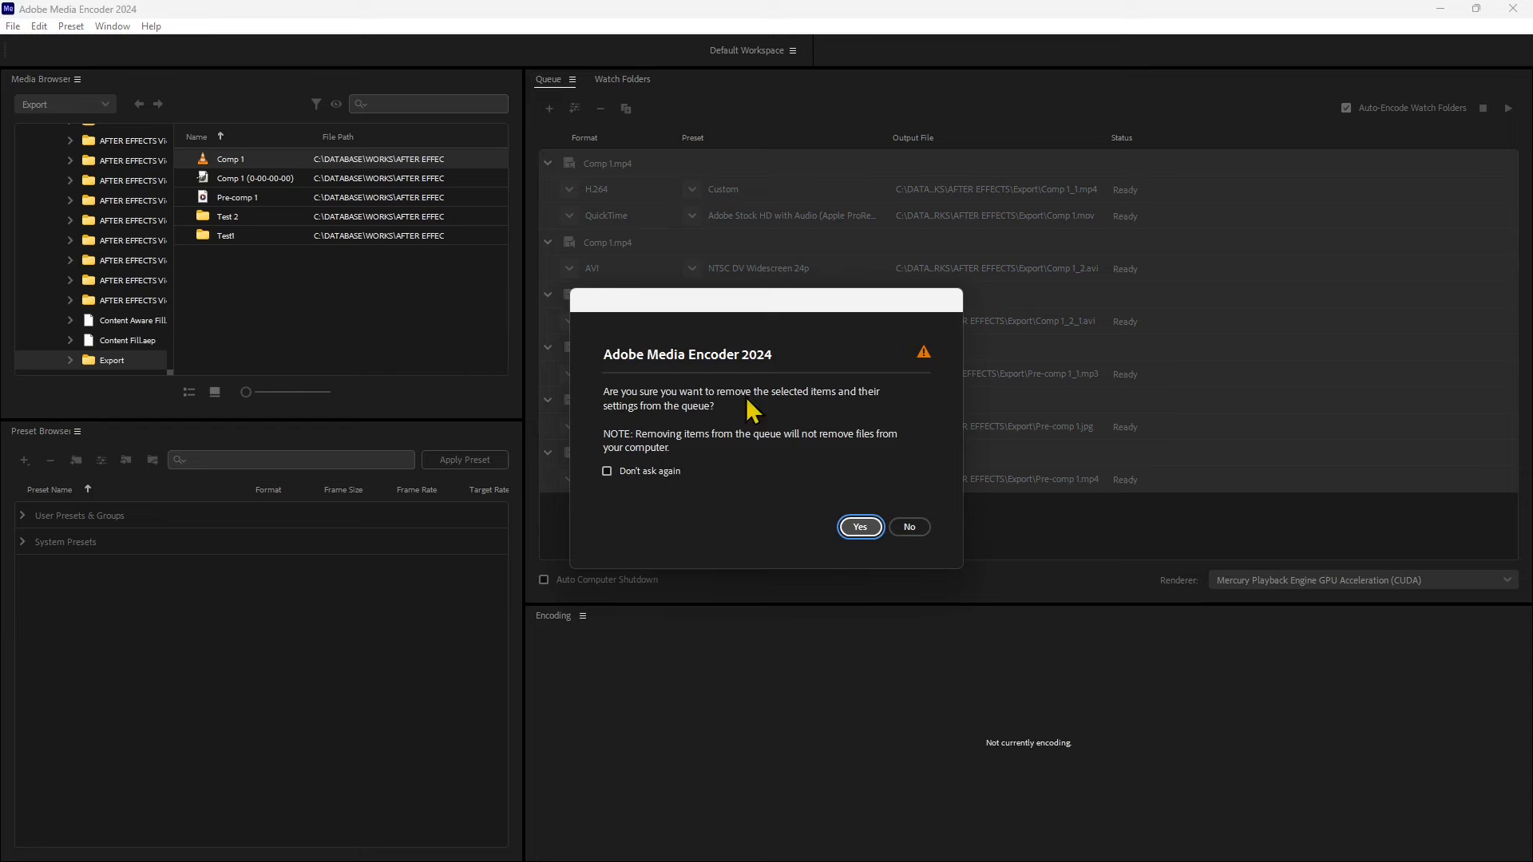
{"action": "left_click", "coordinate": [858, 528]}
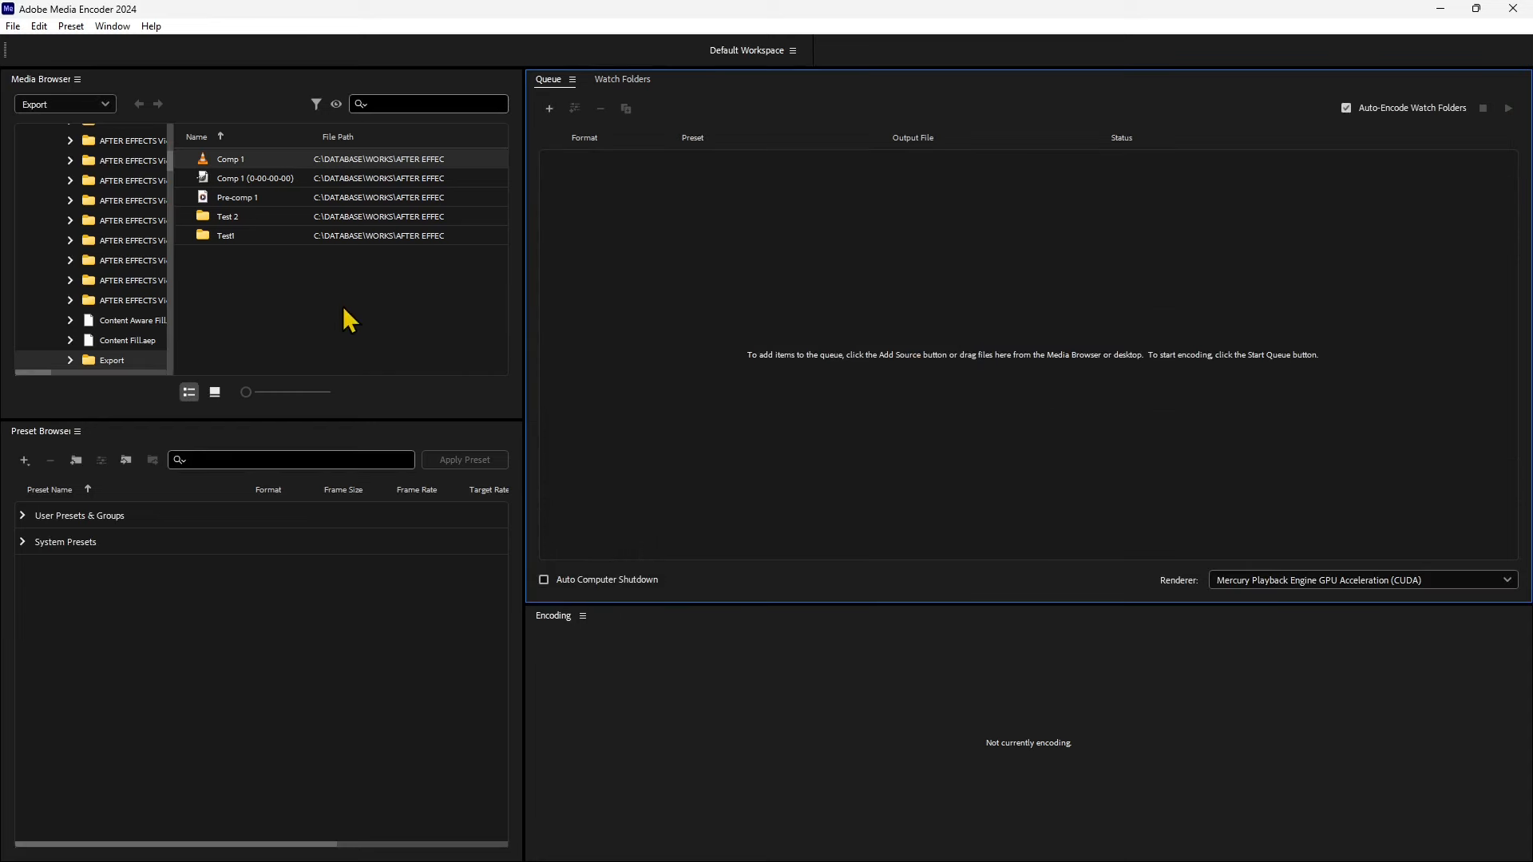
- View the Export folder's media as thumbnails and return it to the list view
{"action": "left_click", "coordinate": [443, 319]}
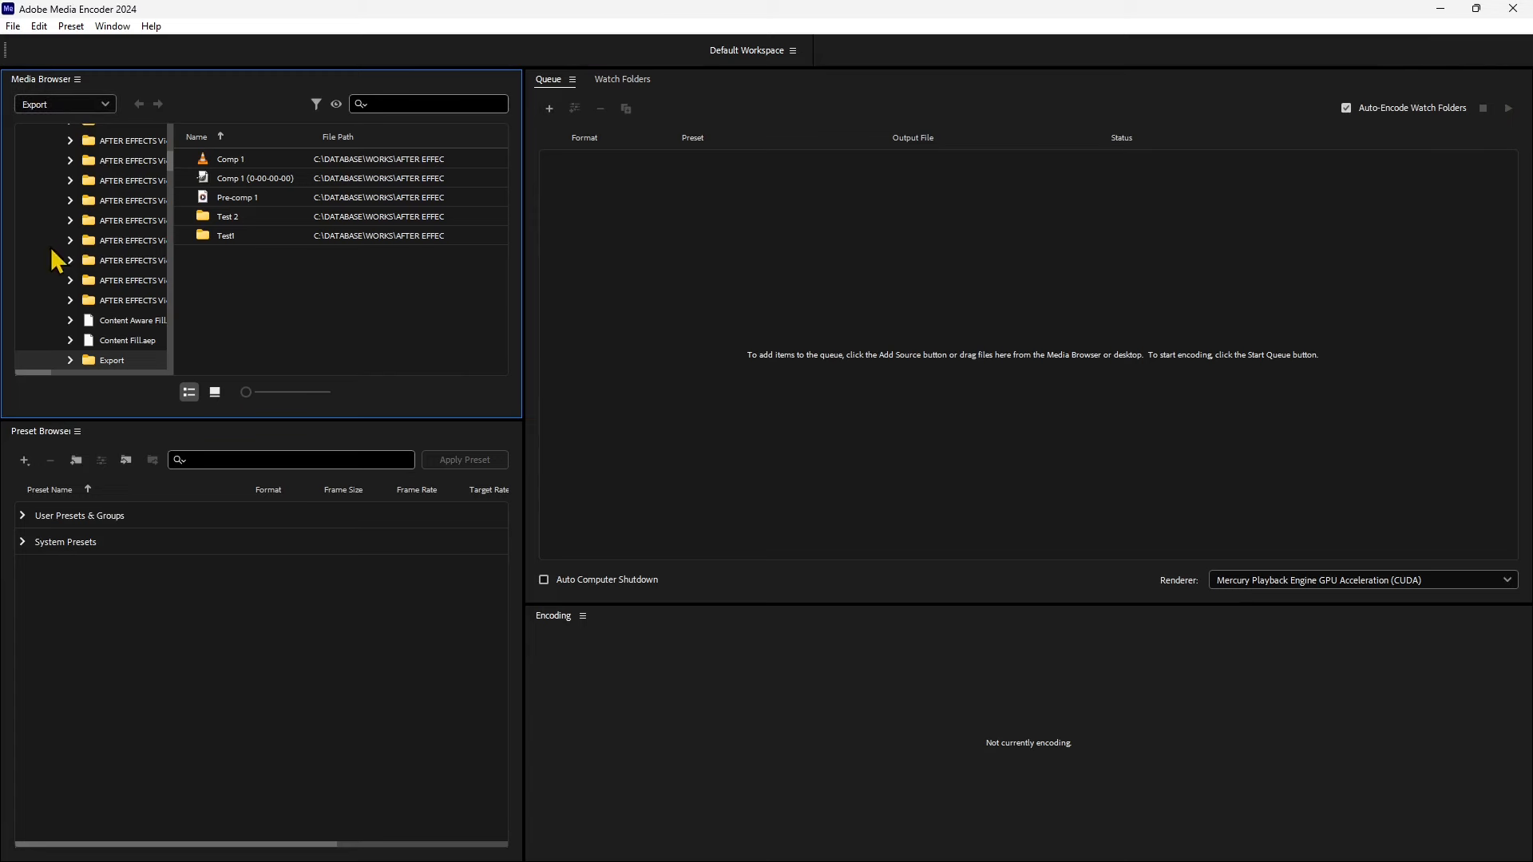
{"action": "left_click", "coordinate": [213, 393]}
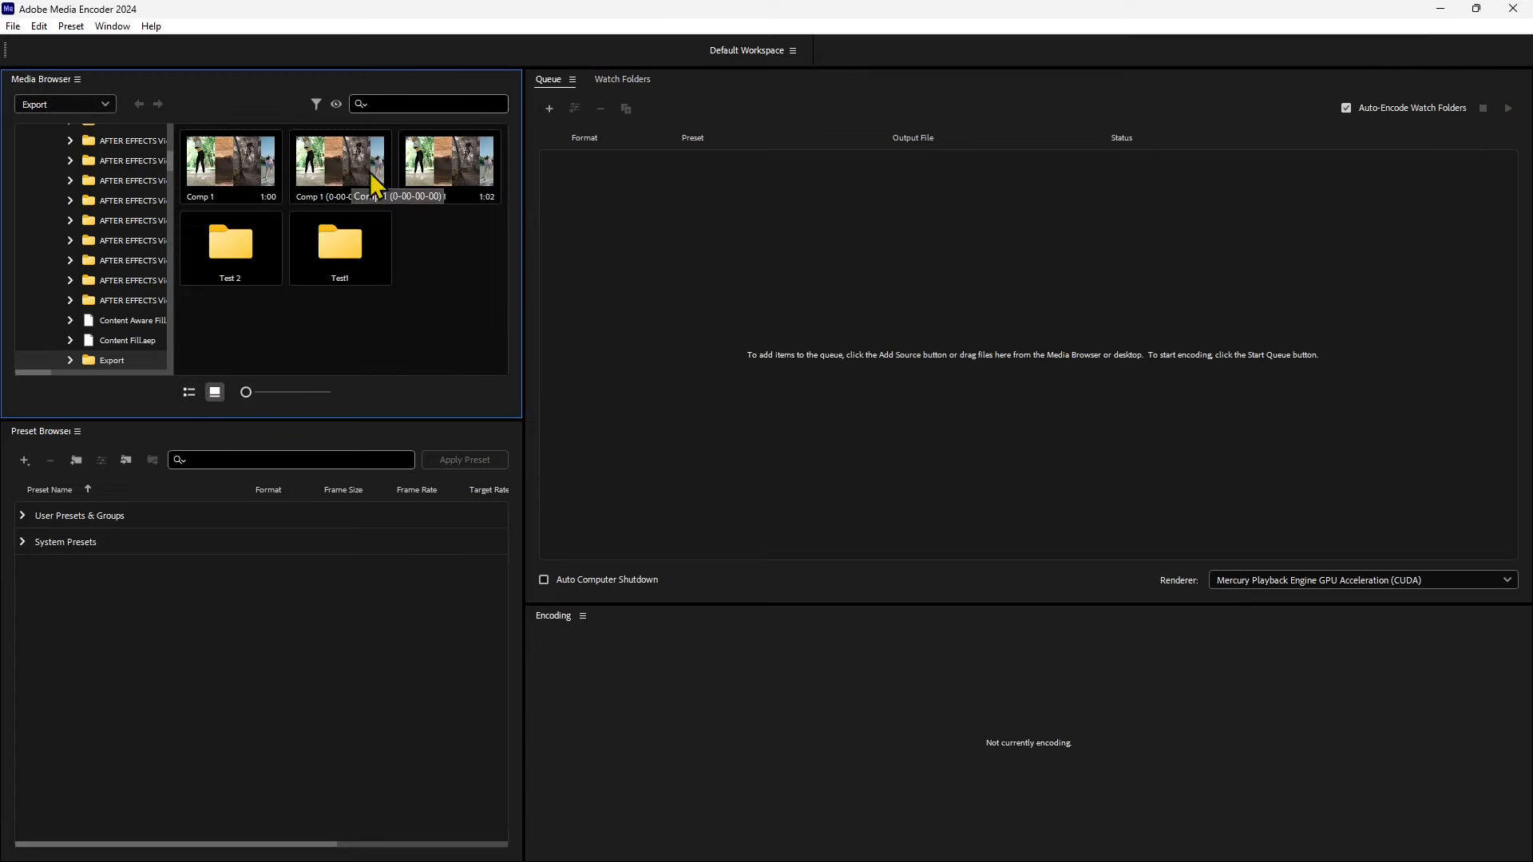
{"action": "left_click", "coordinate": [188, 392]}
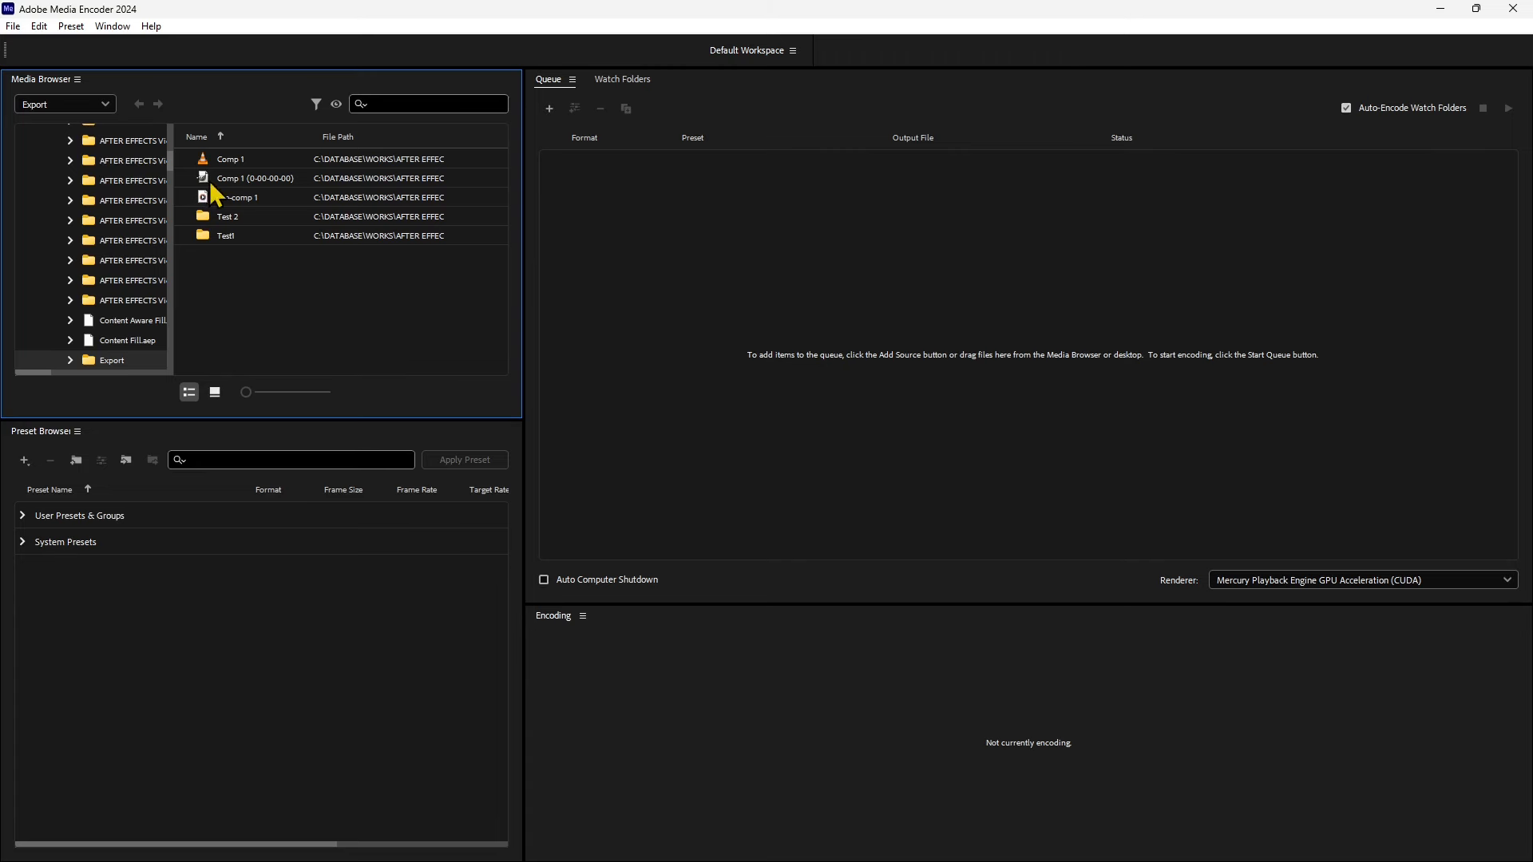
- Add Comp 1 from the Export folder to the encoding queue and set its output format to Animated GIF
{"action": "mouse_move", "coordinate": [219, 160]}
{"action": "left_mouse_down"}
{"action": "mouse_move", "coordinate": [229, 178]}
{"action": "mouse_move", "coordinate": [219, 160]}
{"action": "mouse_move", "coordinate": [272, 156]}
{"action": "mouse_move", "coordinate": [229, 158]}
{"action": "left_mouse_up"}
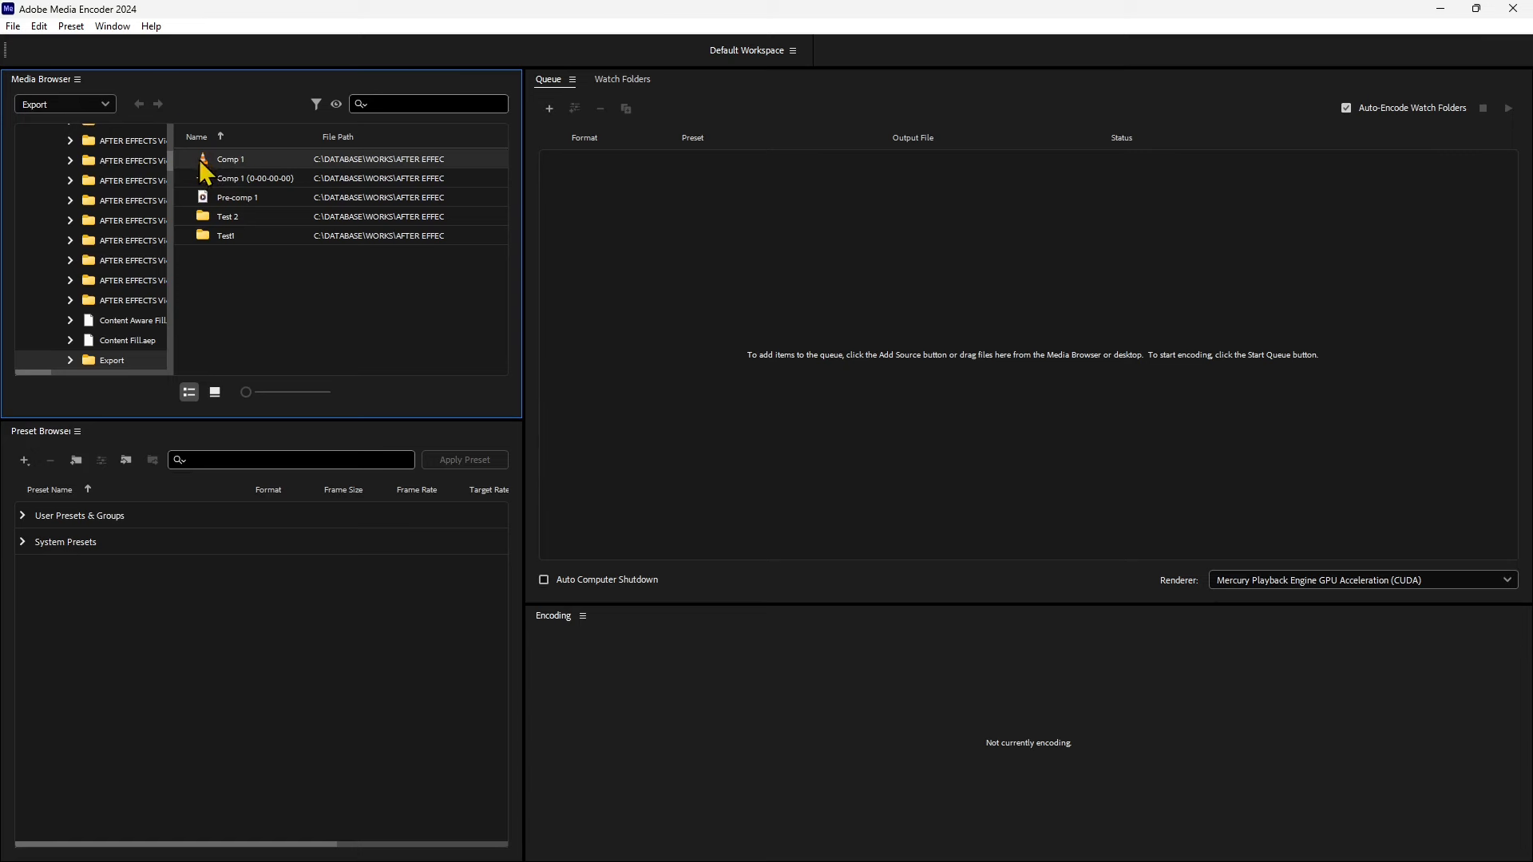
{"action": "left_click_drag", "start_coordinate": [203, 162], "coordinate": [636, 217]}
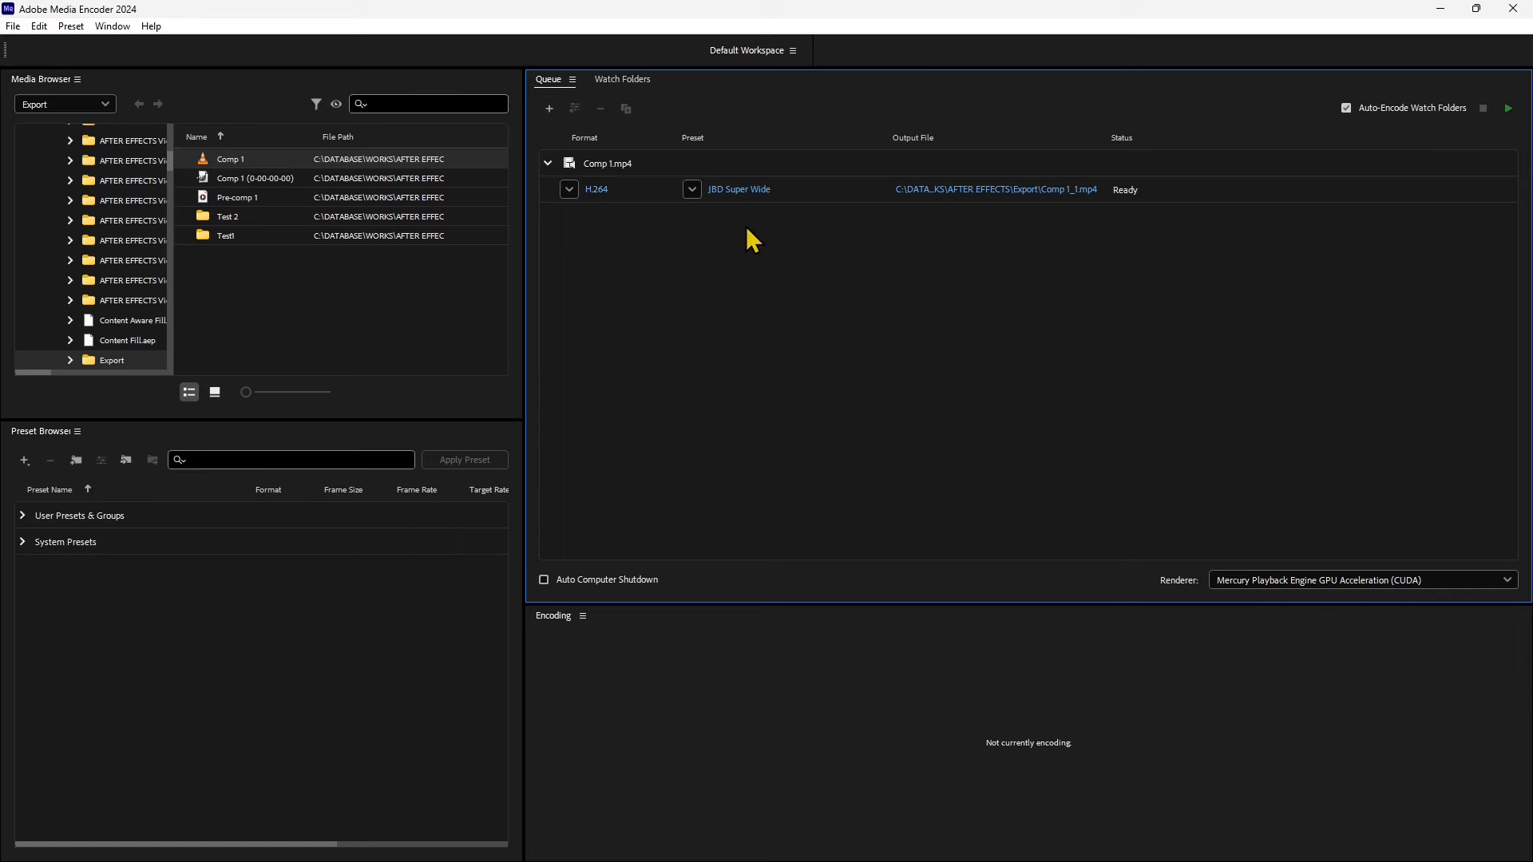
{"action": "mouse_move", "coordinate": [709, 194]}
{"action": "left_click", "coordinate": [569, 188]}
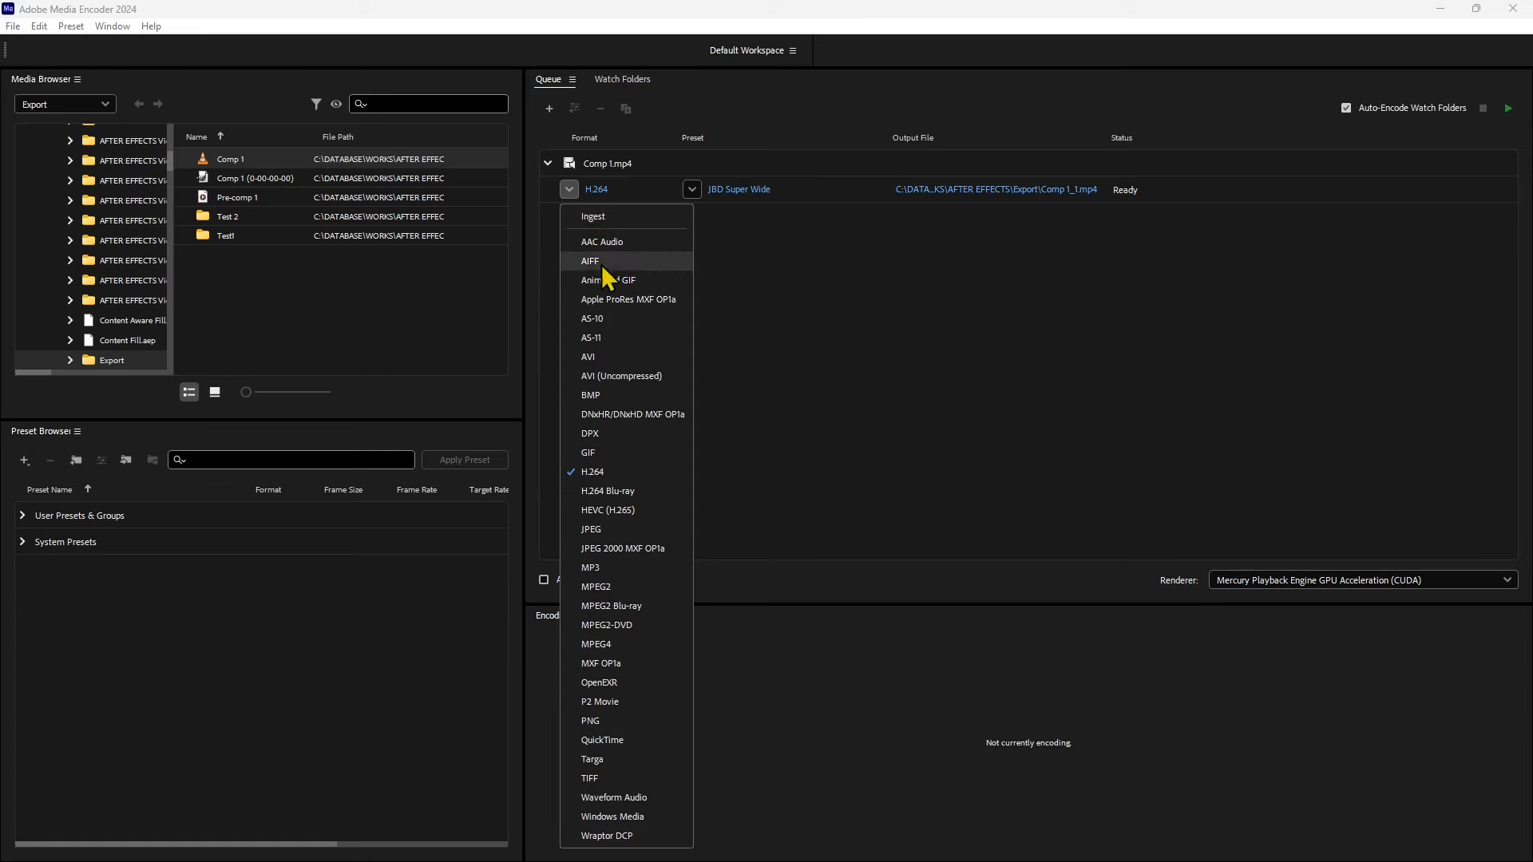
{"action": "left_click", "coordinate": [610, 281]}
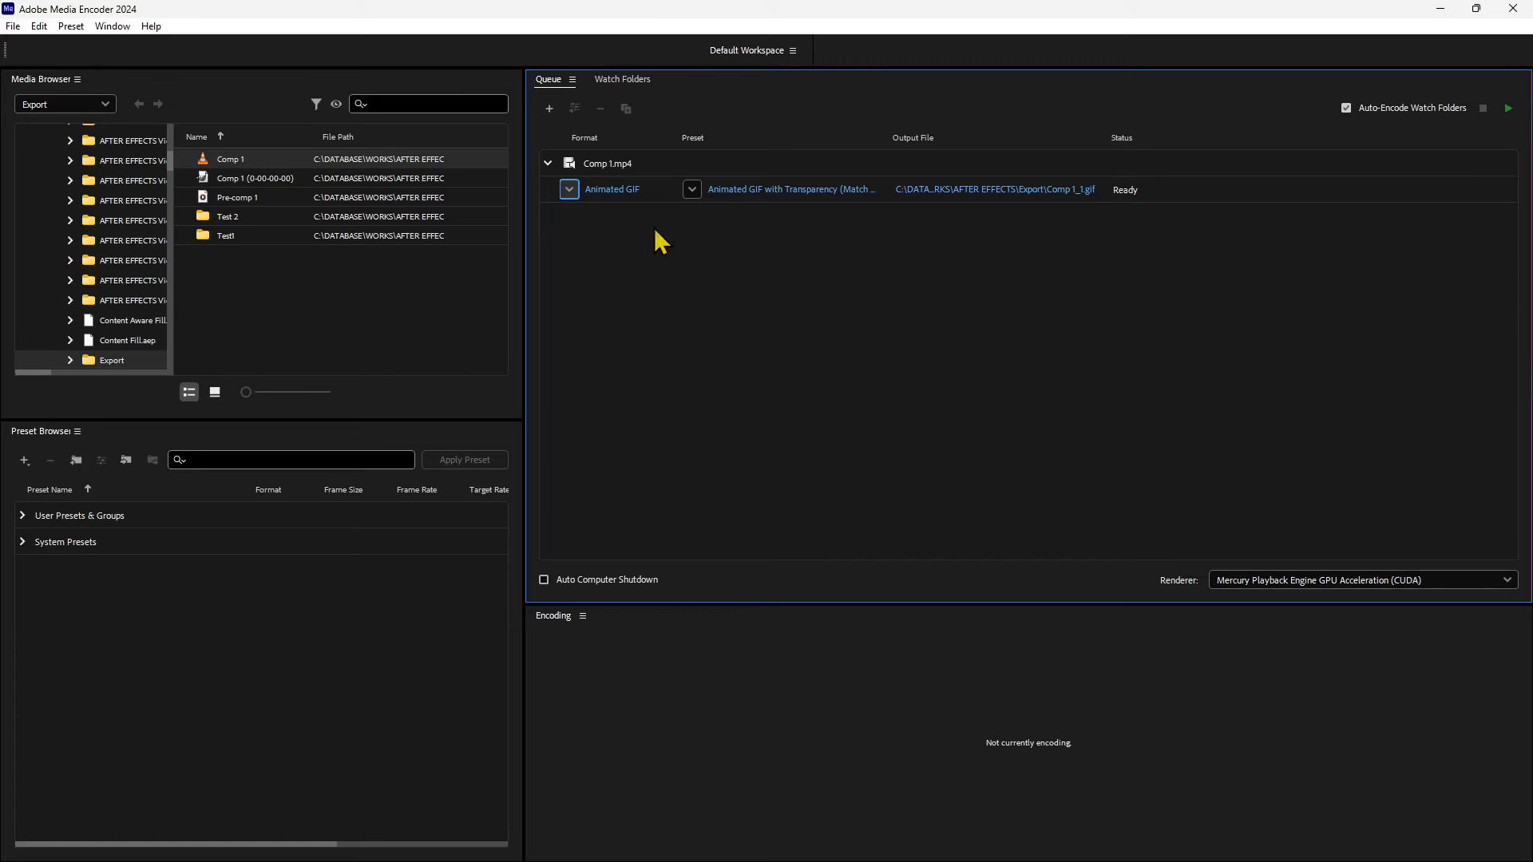
- Apply the user preset "JB wide screen ultra" to the queued Comp 1.mp4 as an additional output
{"action": "left_click", "coordinate": [632, 172]}
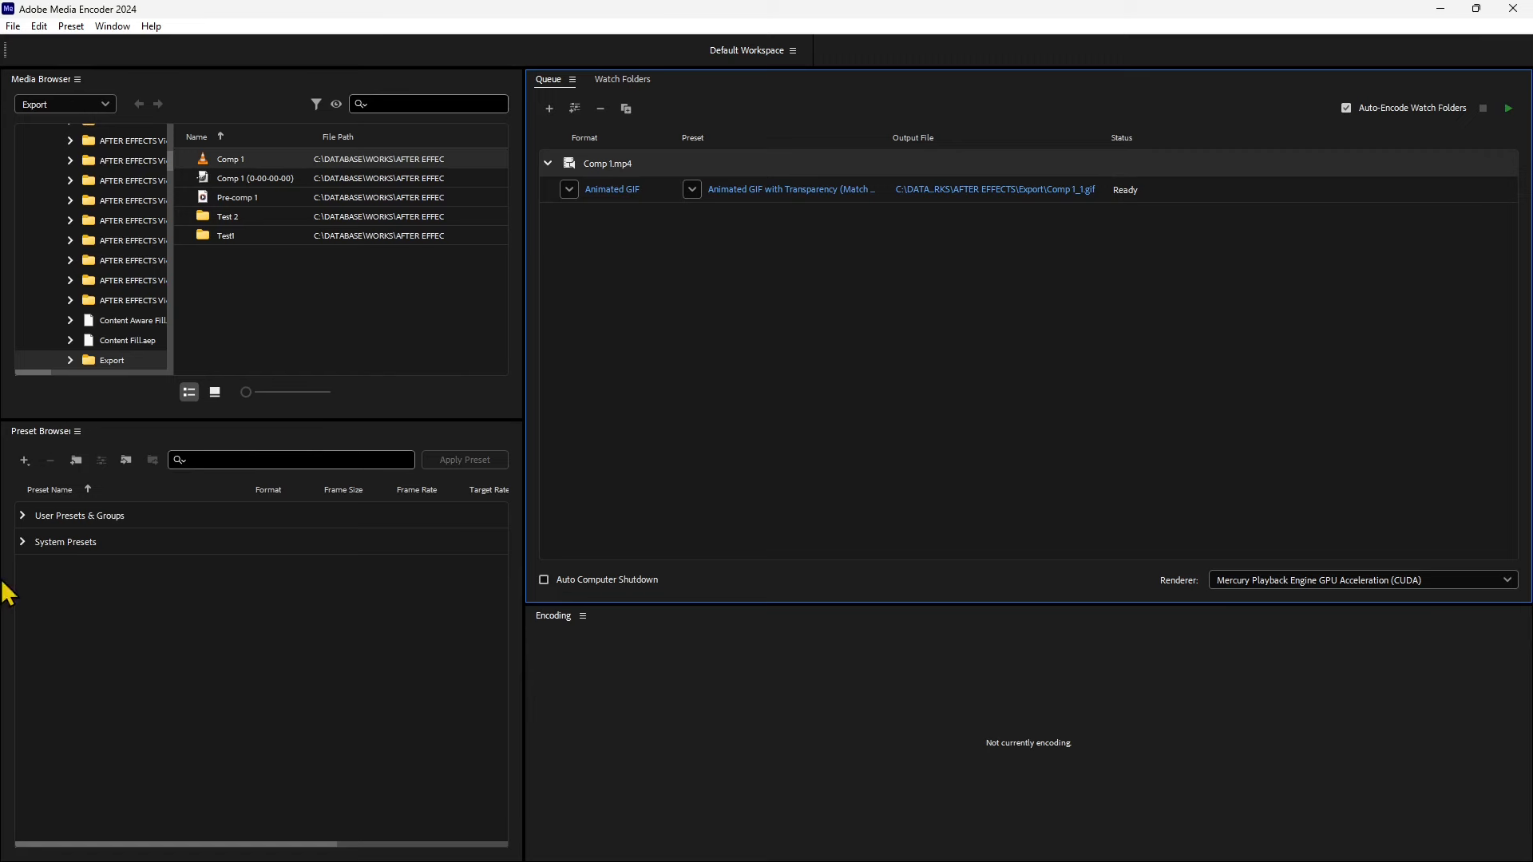
{"action": "left_click", "coordinate": [24, 516]}
{"action": "left_click", "coordinate": [92, 545]}
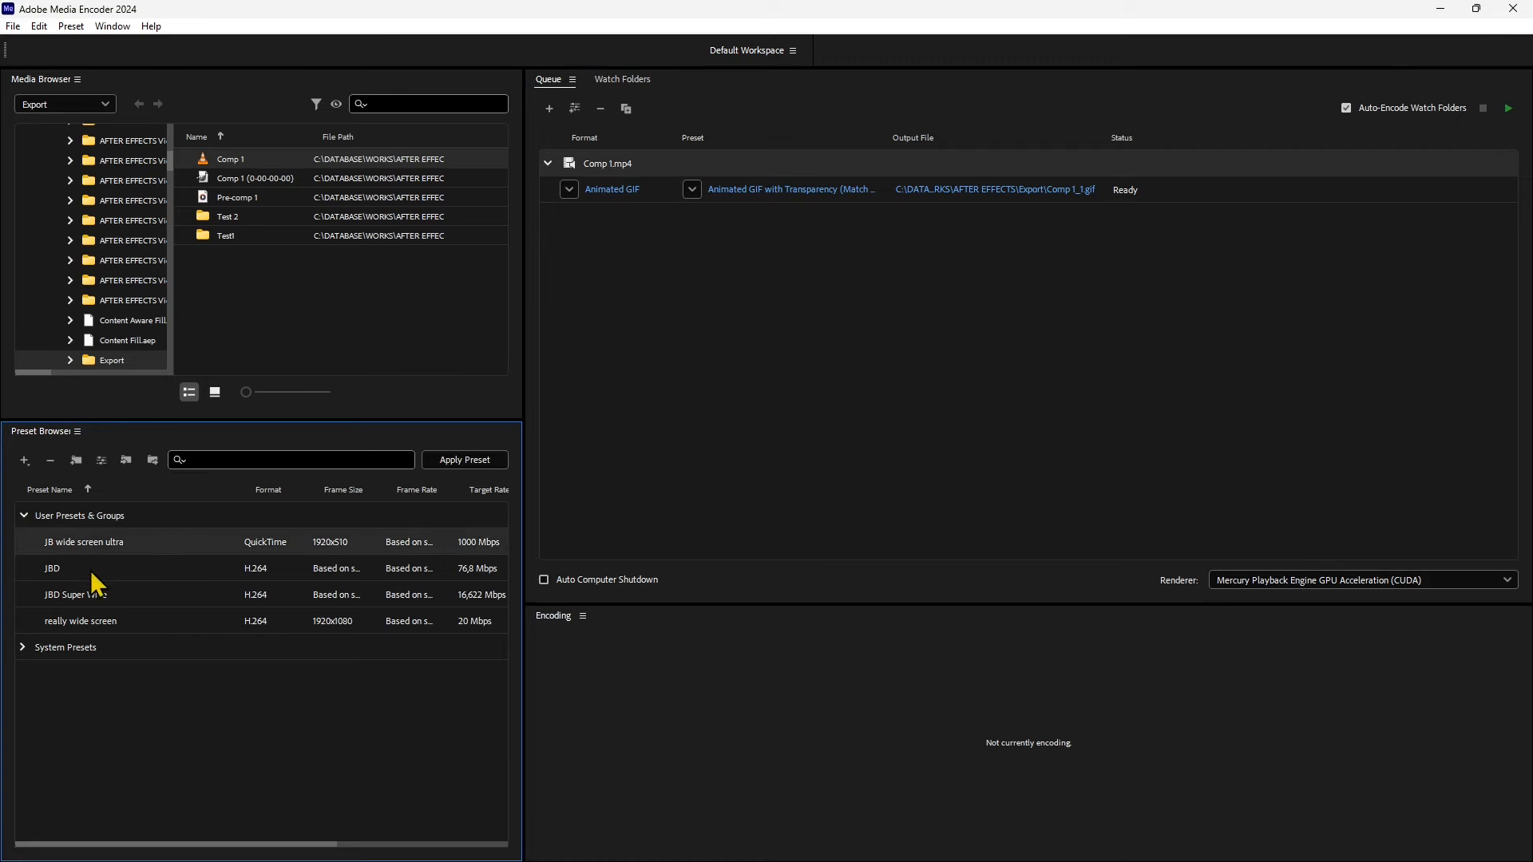
{"action": "left_click", "coordinate": [90, 570]}
{"action": "left_click", "coordinate": [93, 594]}
{"action": "left_click", "coordinate": [92, 619]}
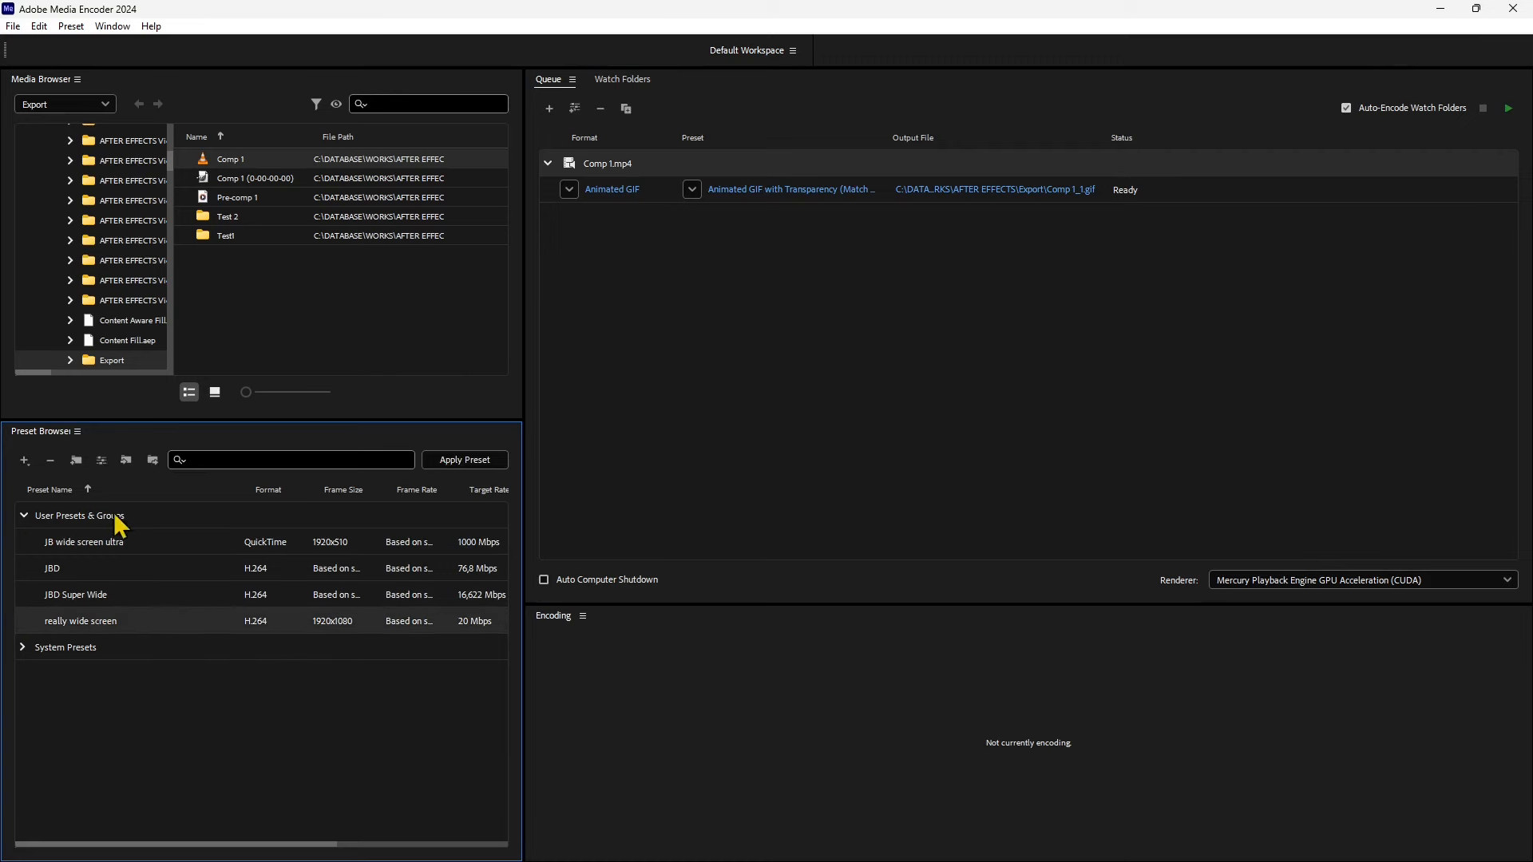
{"action": "left_click", "coordinate": [56, 568]}
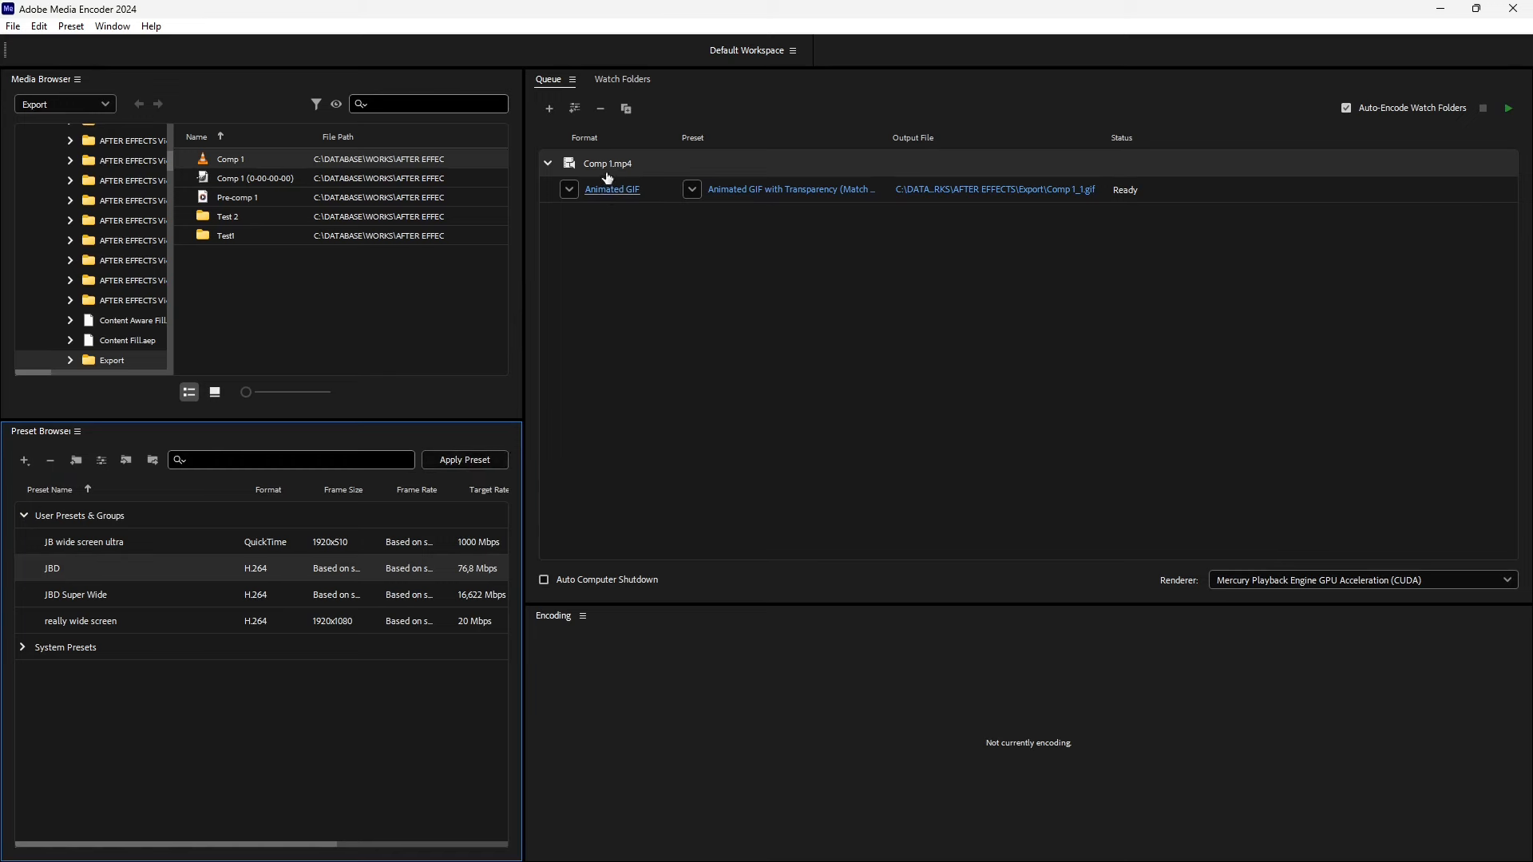
{"action": "left_click", "coordinate": [104, 542]}
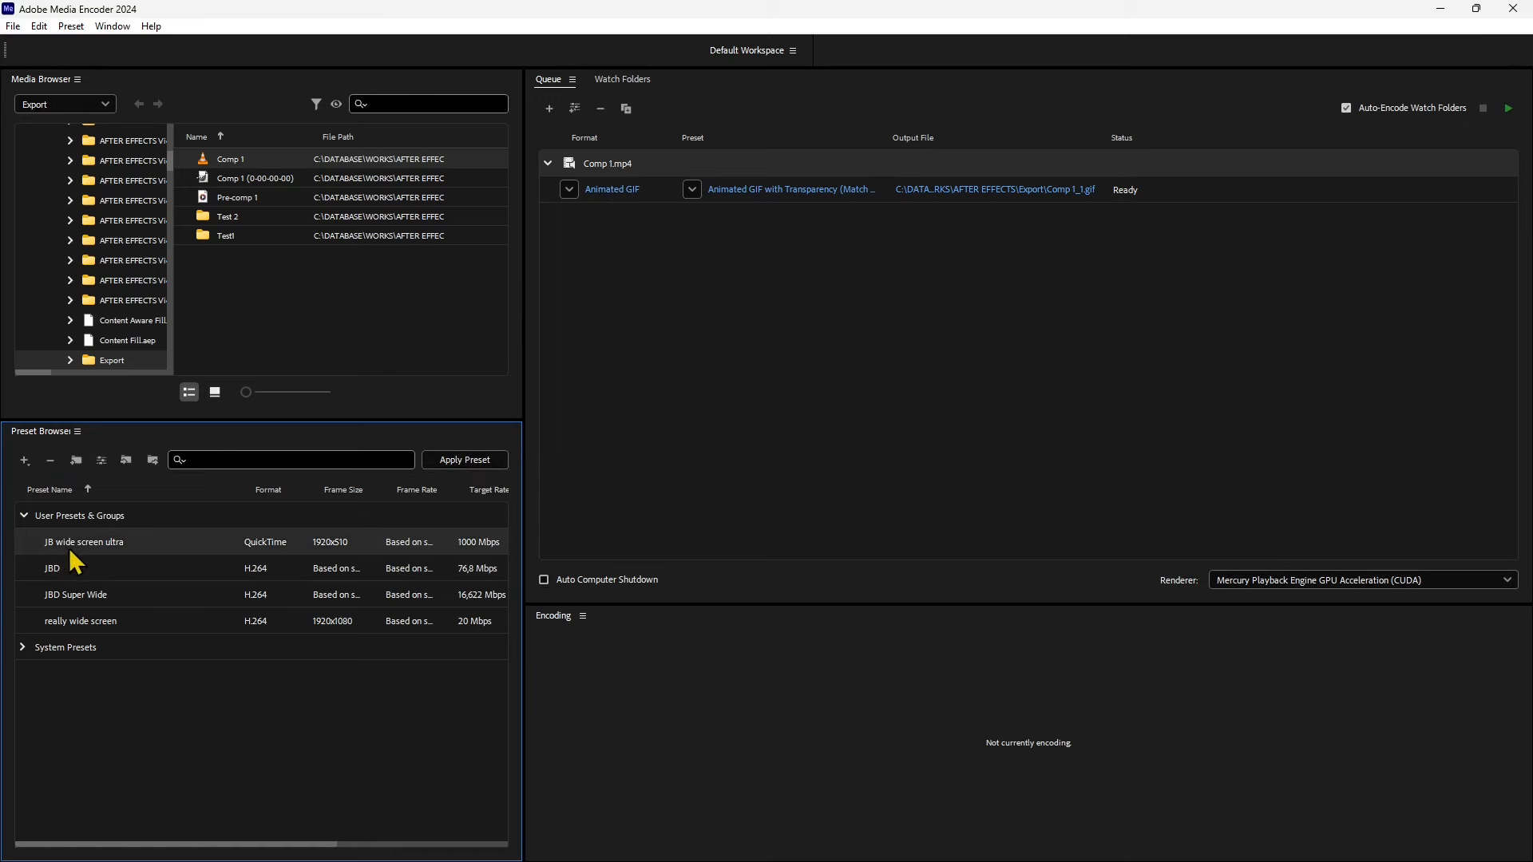
{"action": "left_click", "coordinate": [476, 465]}
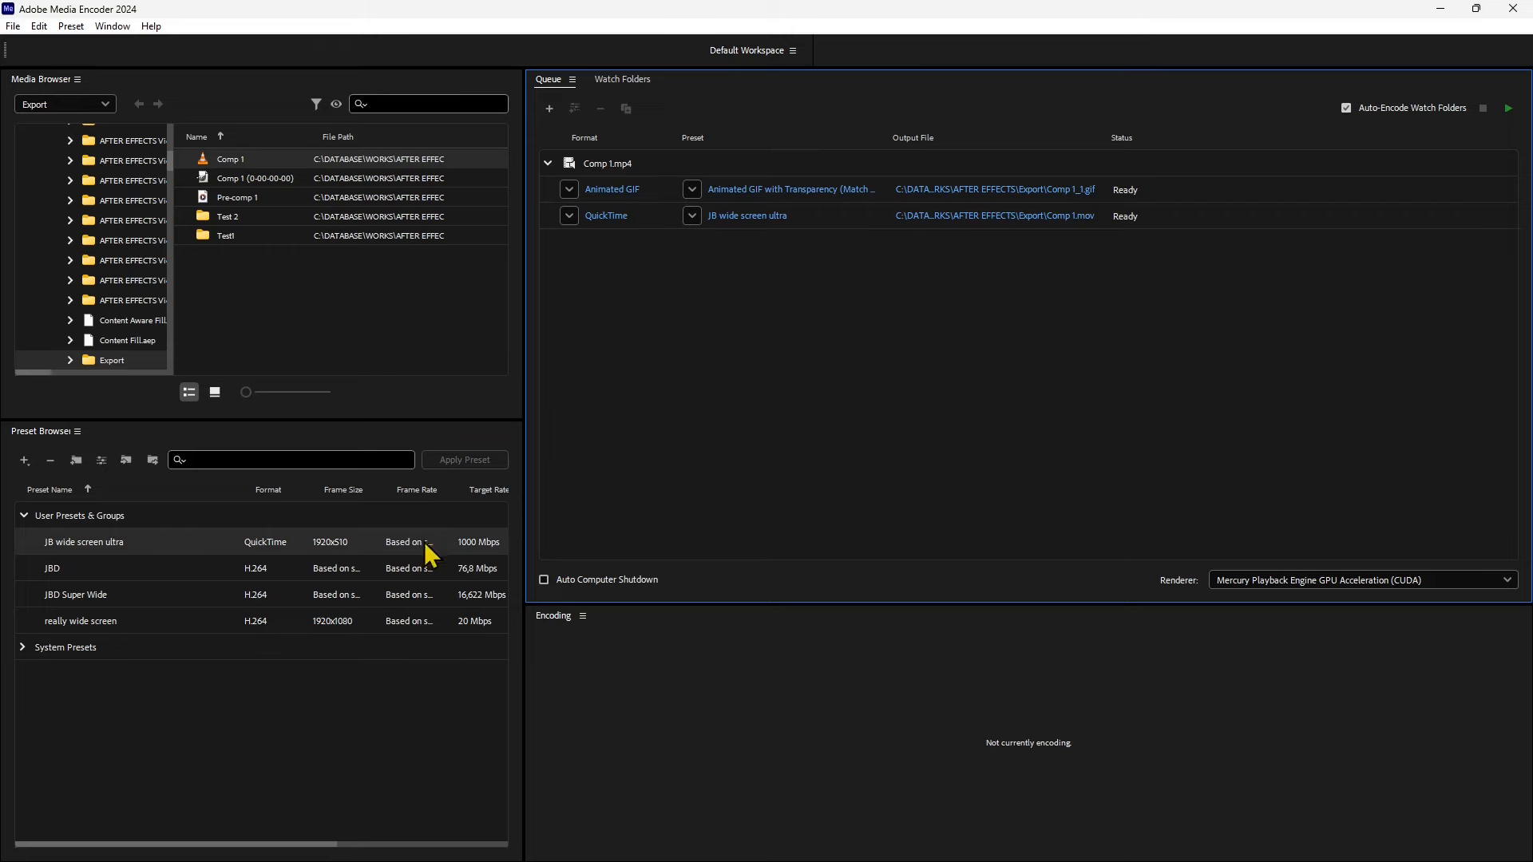
- Review the export settings and the save location of the QuickTime output without changing them
{"action": "left_click", "coordinate": [606, 217]}
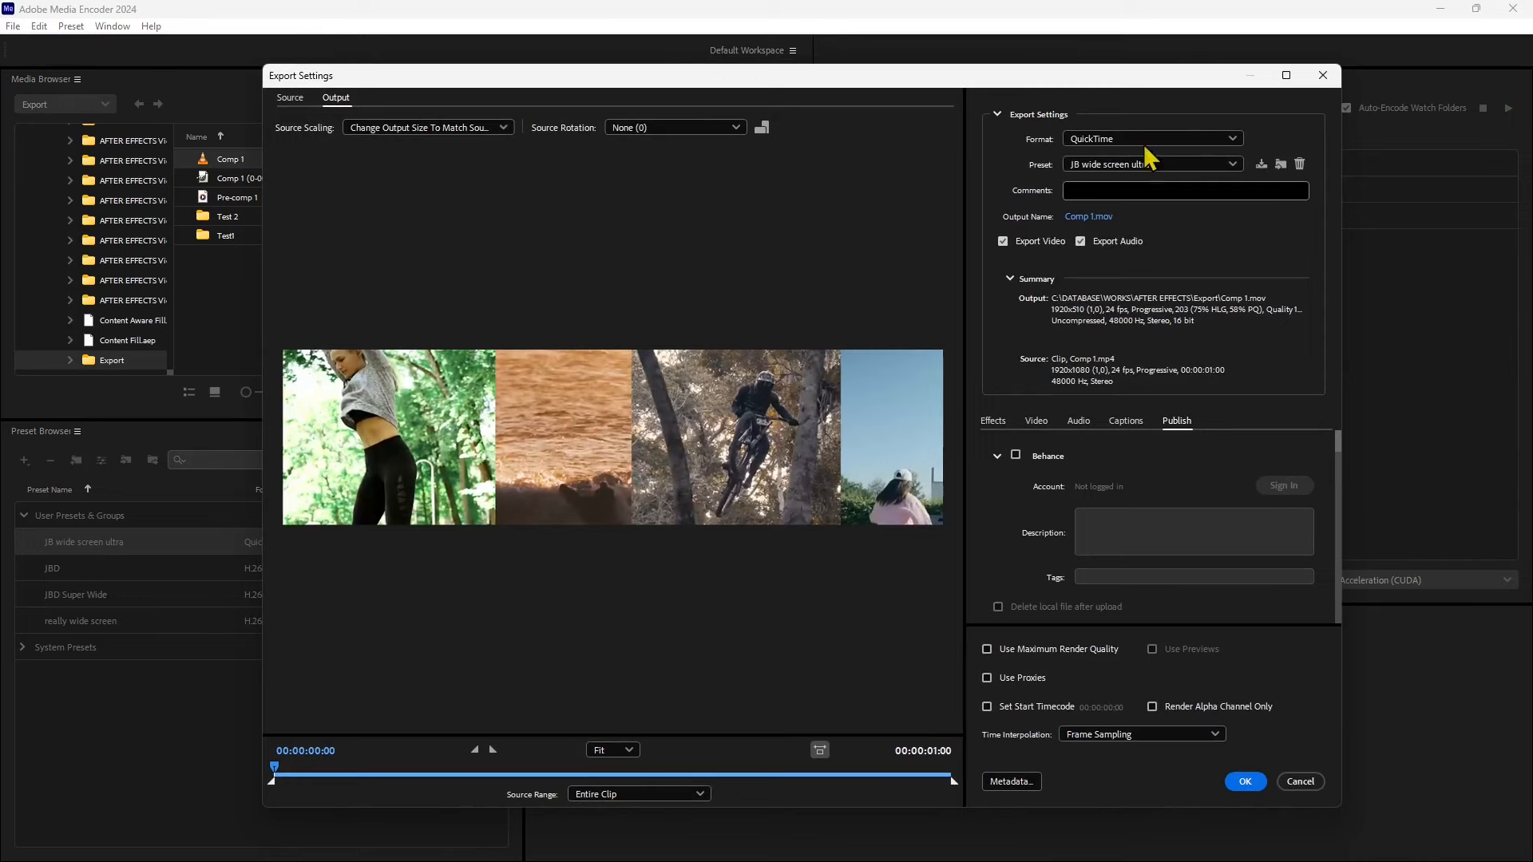
{"action": "left_click", "coordinate": [1322, 75]}
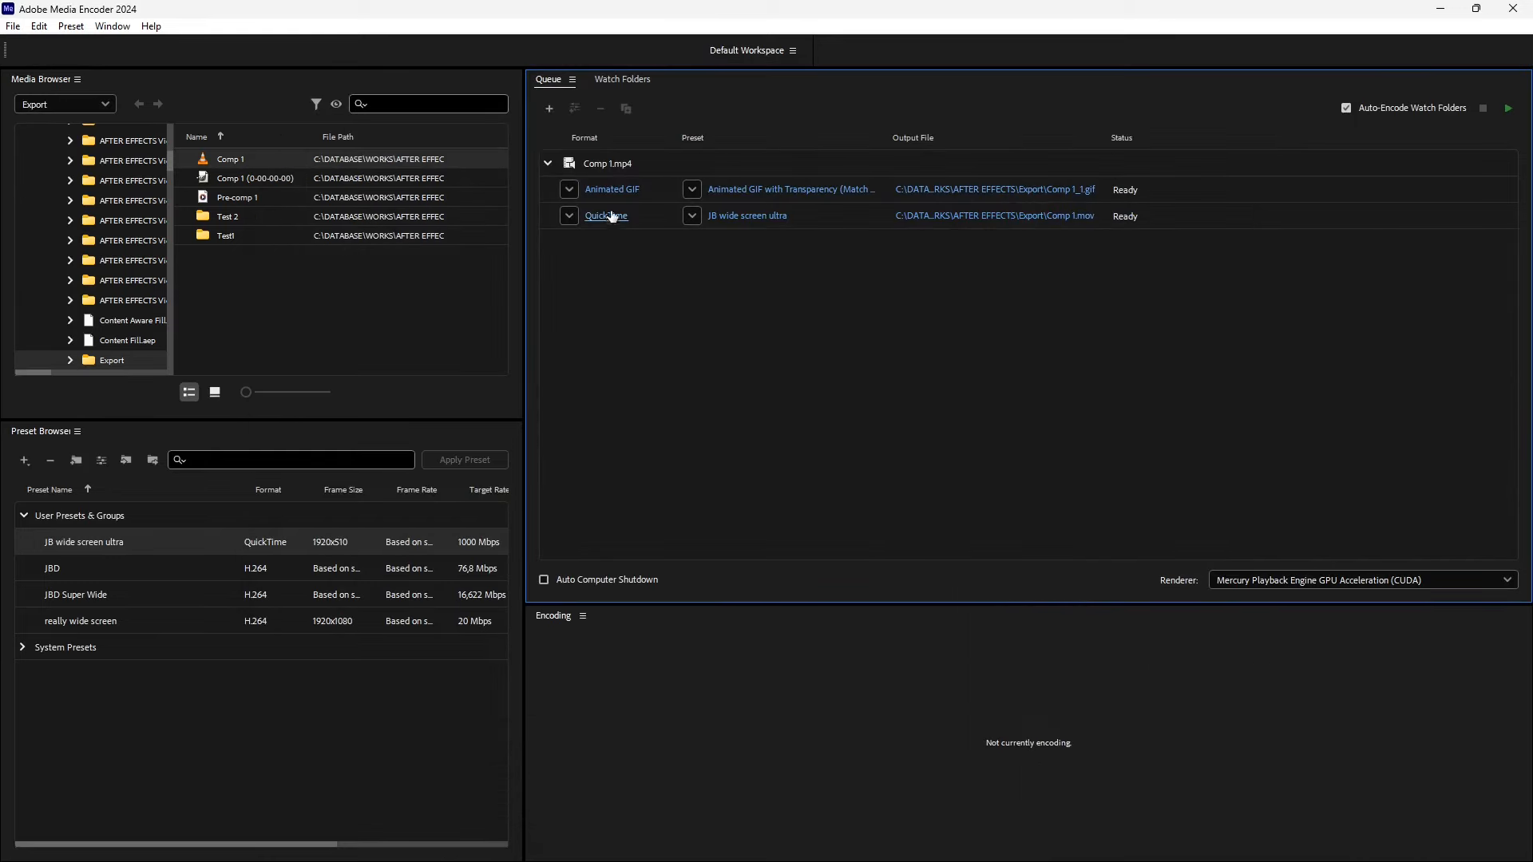
{"action": "left_click", "coordinate": [751, 217]}
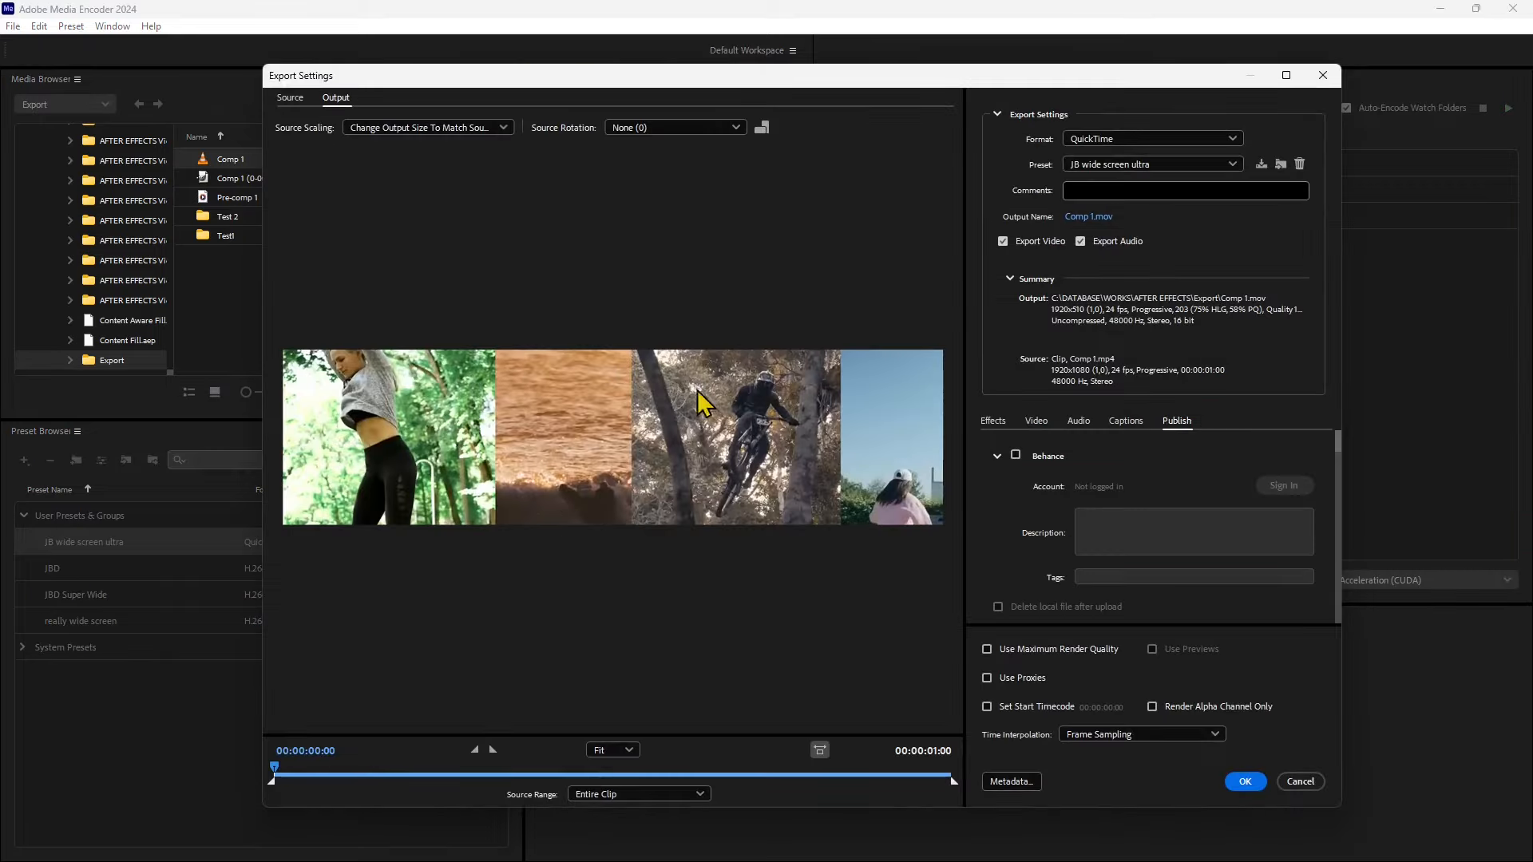
{"action": "left_click", "coordinate": [1323, 75]}
{"action": "left_click", "coordinate": [986, 216]}
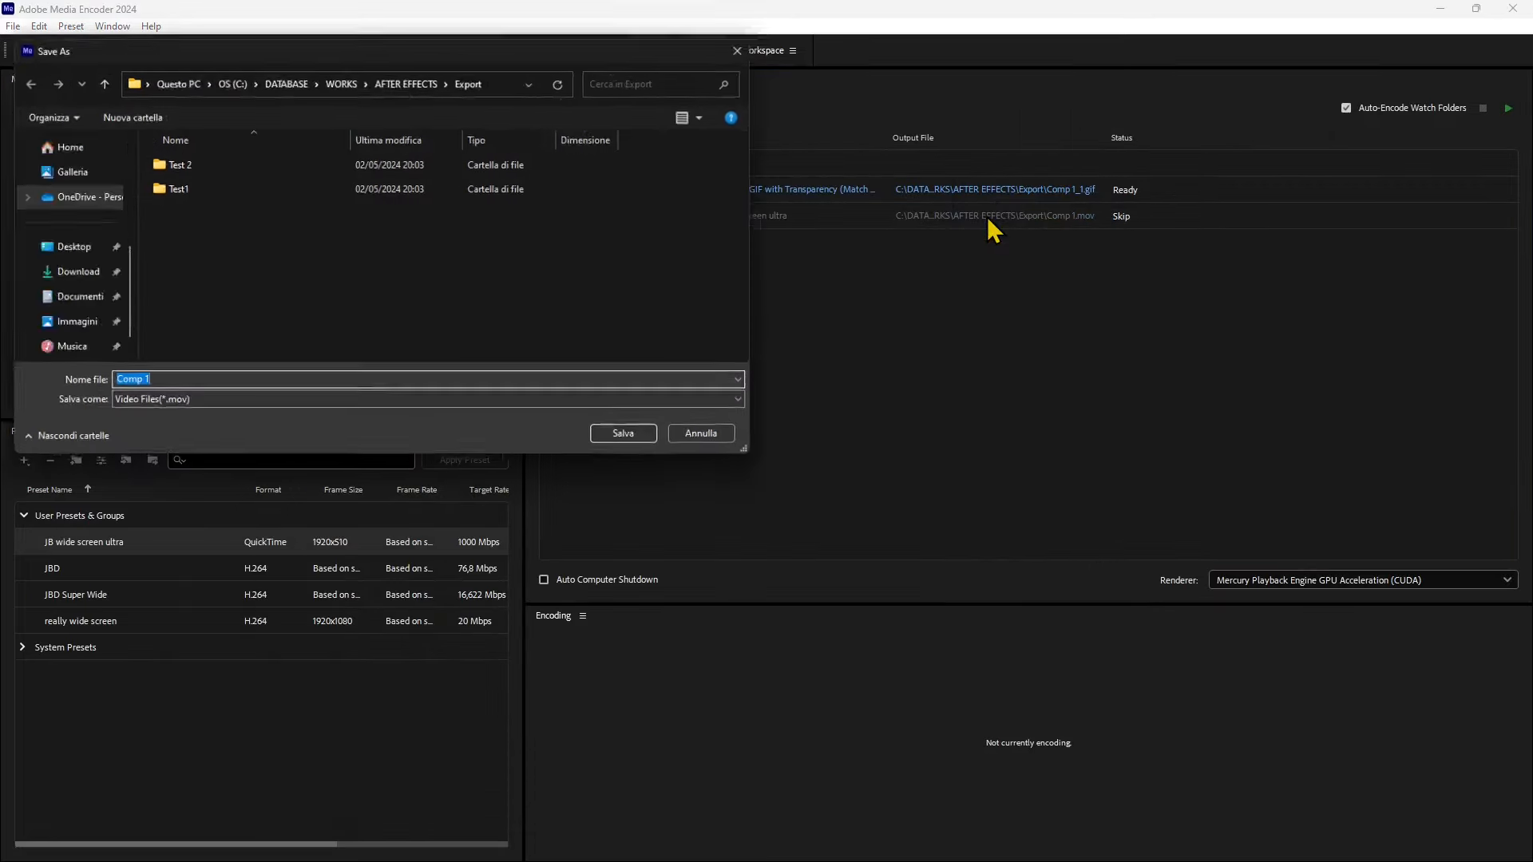
{"action": "left_click", "coordinate": [709, 439]}
- Apply the Adobe Stock Apple ProRes system preset "Adobe Stock HD with Audio" to the queued Comp 1.mp4 as another output
{"action": "left_click", "coordinate": [25, 517]}
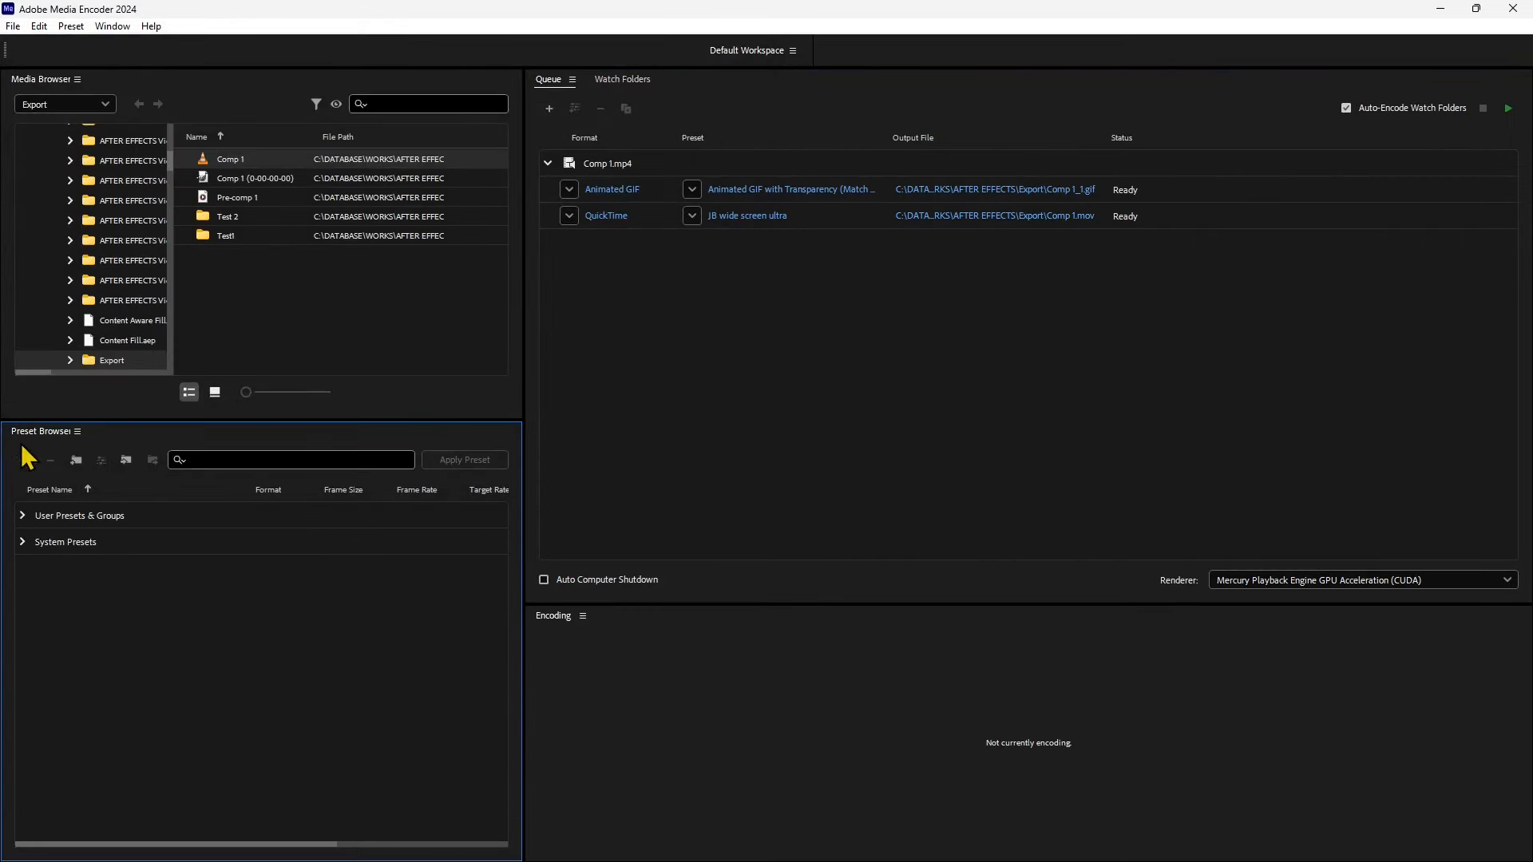
{"action": "left_click", "coordinate": [23, 542]}
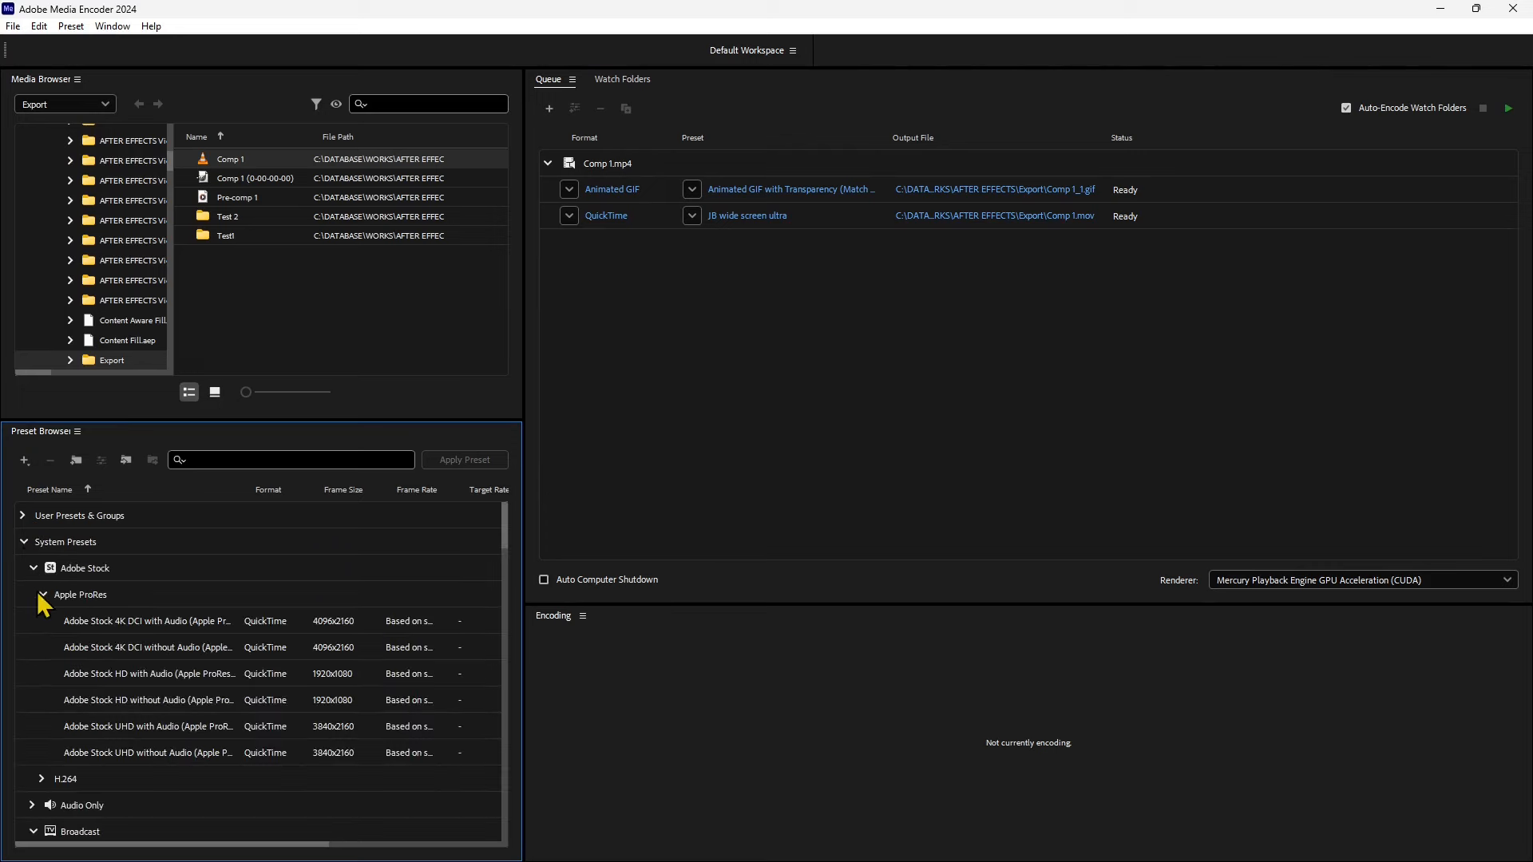
{"action": "left_click", "coordinate": [41, 593]}
{"action": "left_click", "coordinate": [41, 585]}
{"action": "scroll", "coordinate": [133, 690], "scroll_direction": "down", "scroll_amount": 1}
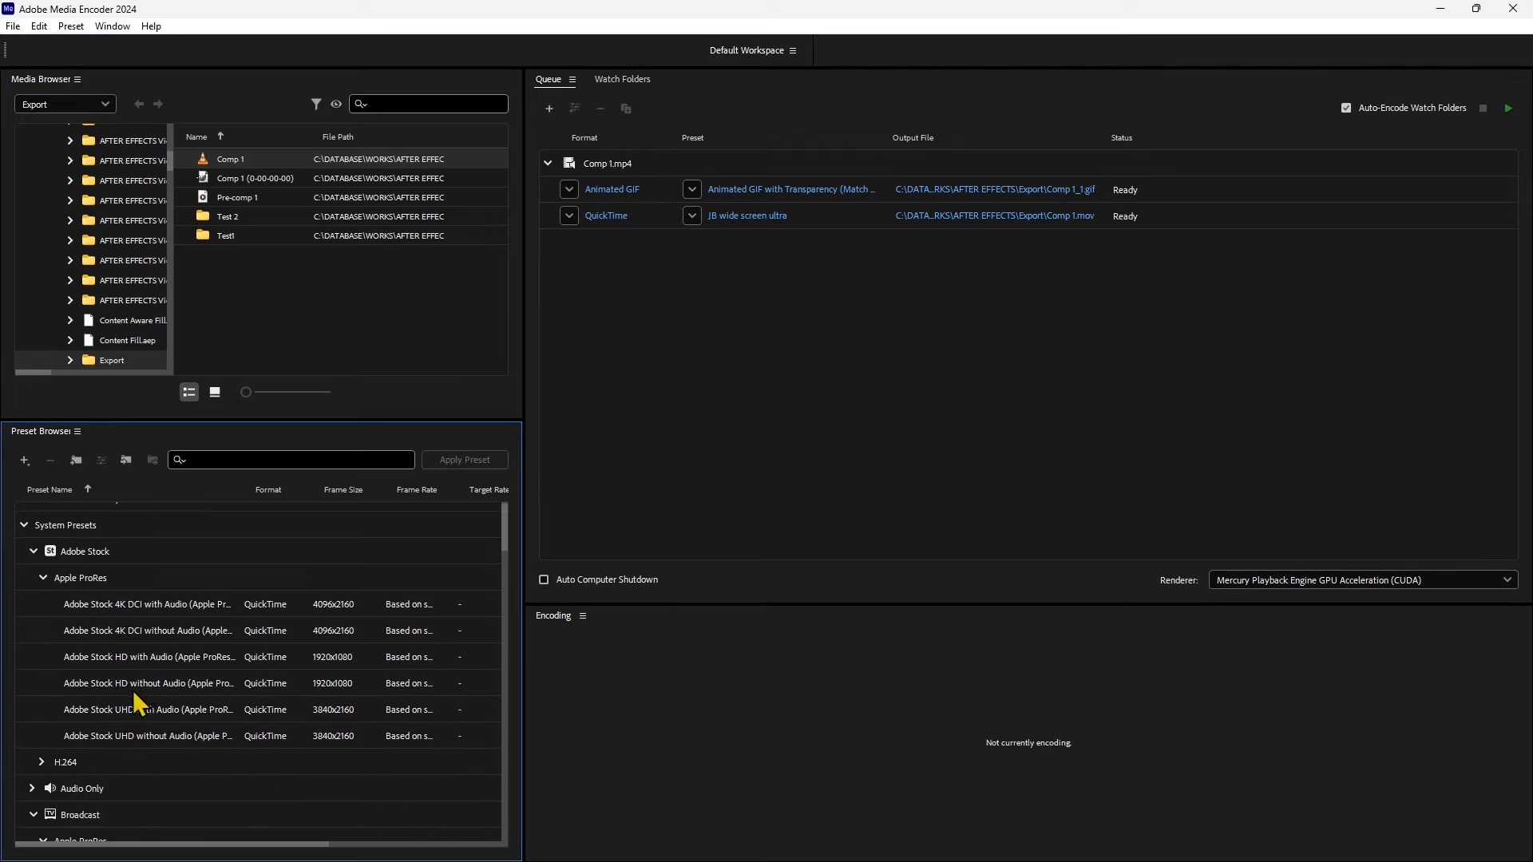
{"action": "scroll", "coordinate": [263, 685], "scroll_direction": "down", "scroll_amount": 1}
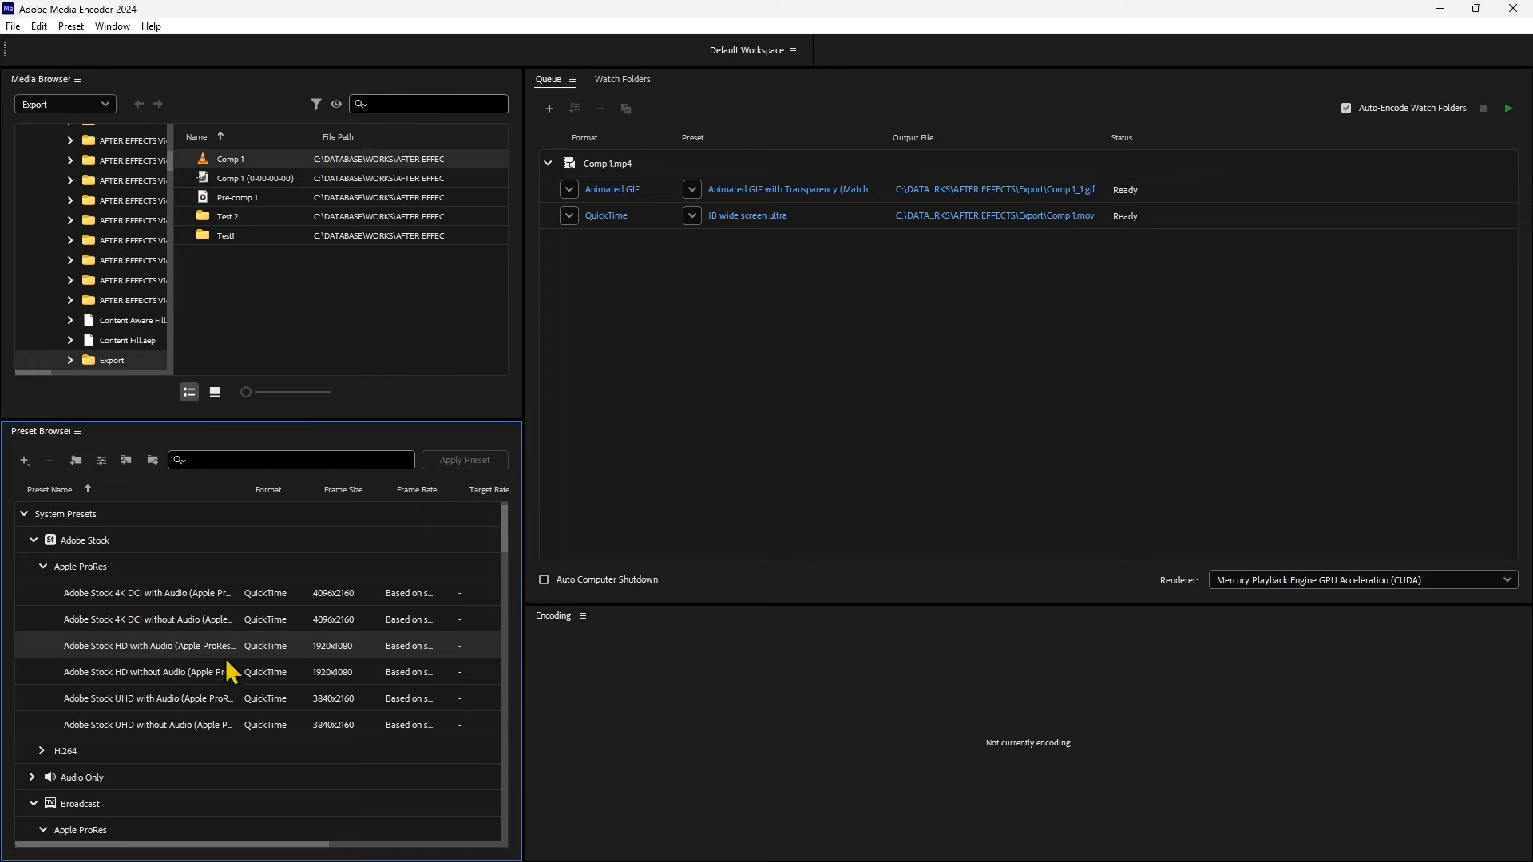
{"action": "left_click", "coordinate": [620, 170]}
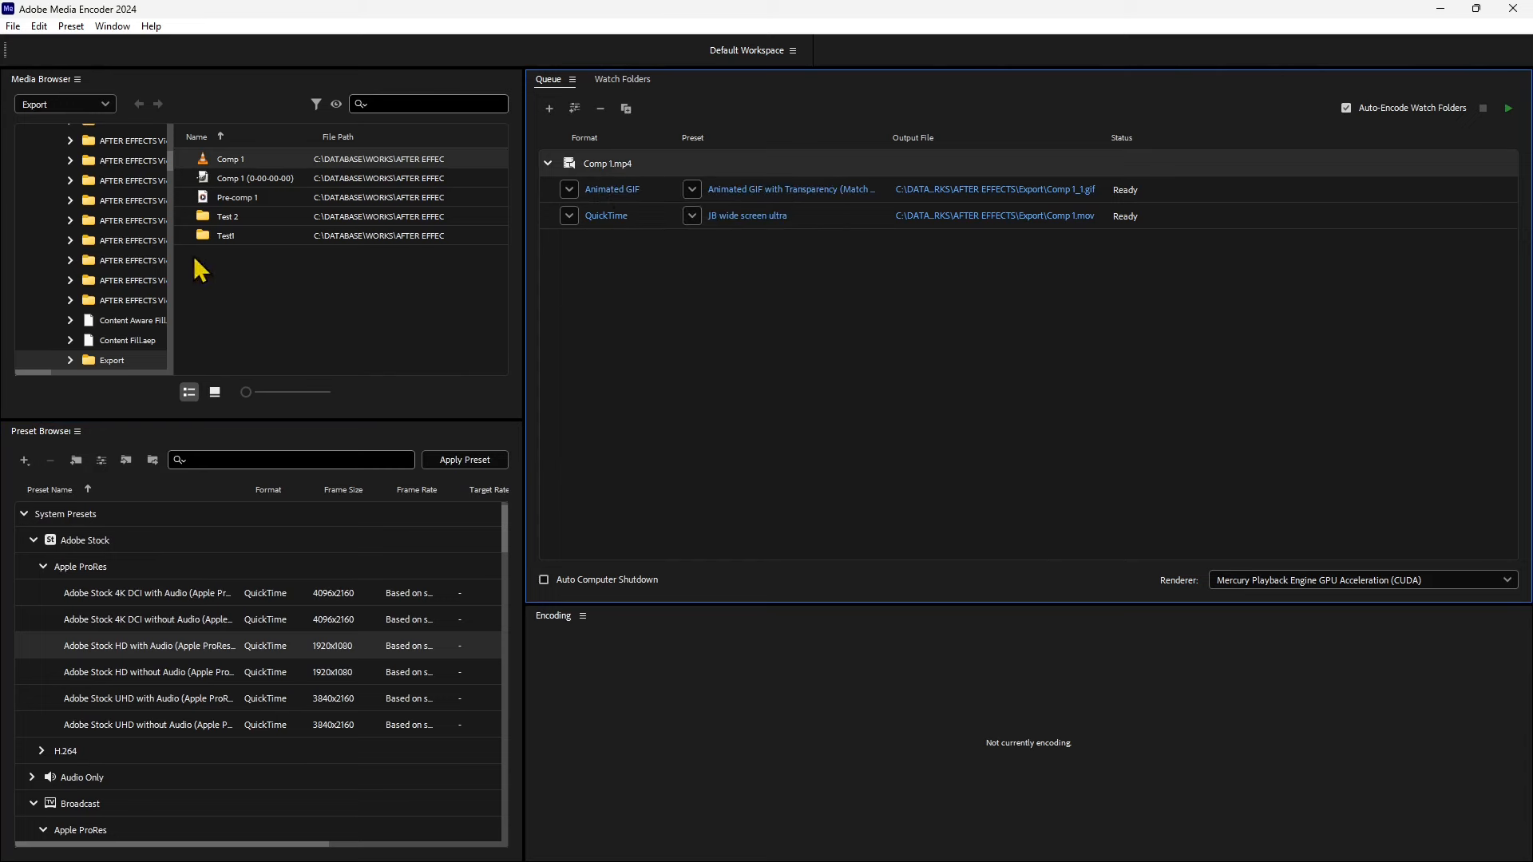
{"action": "left_click", "coordinate": [211, 283]}
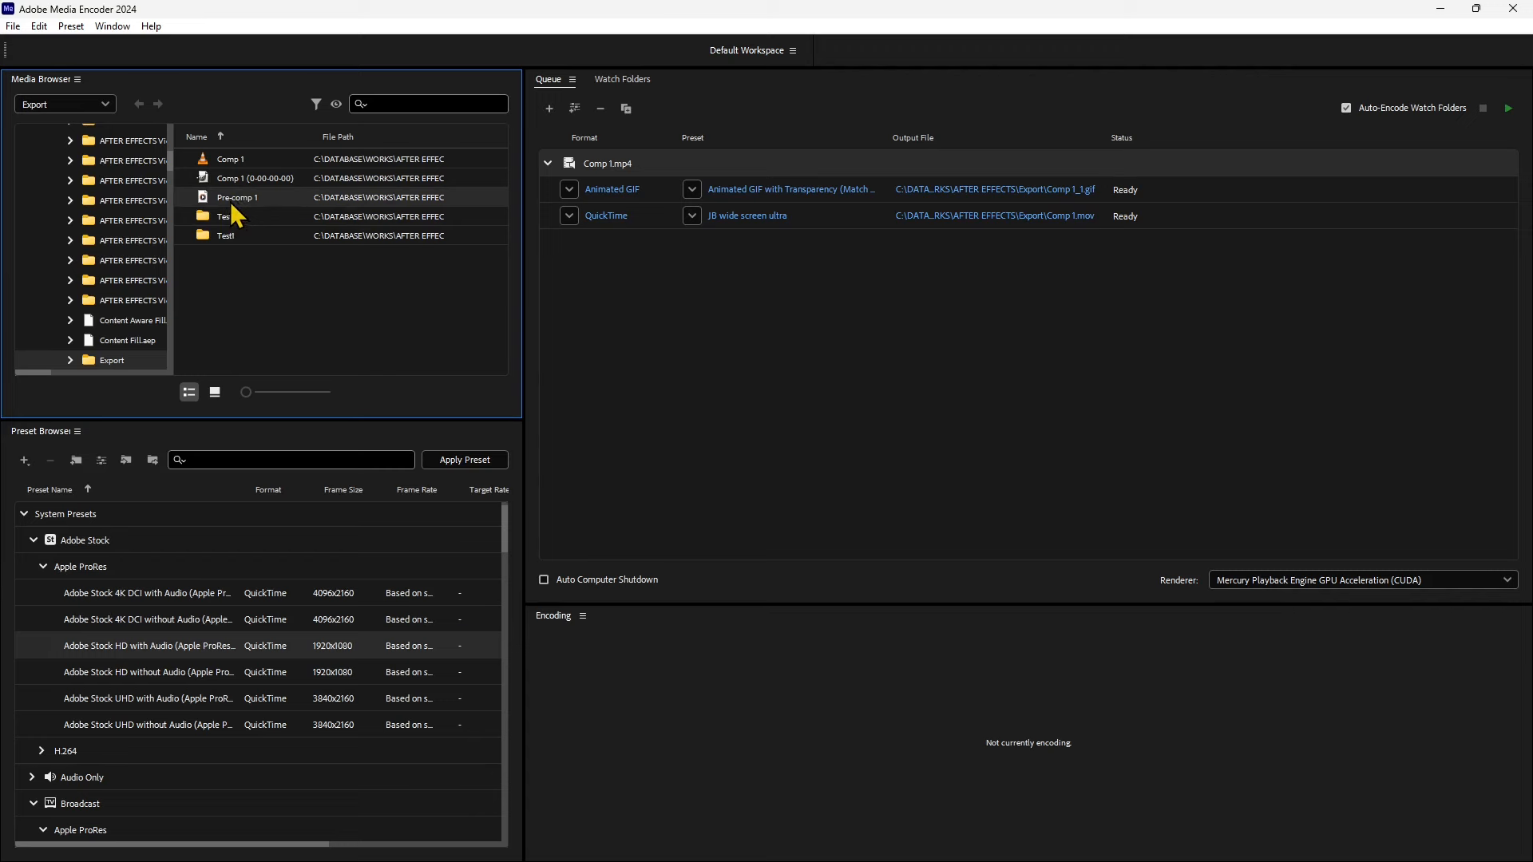
{"action": "left_click", "coordinate": [471, 459]}
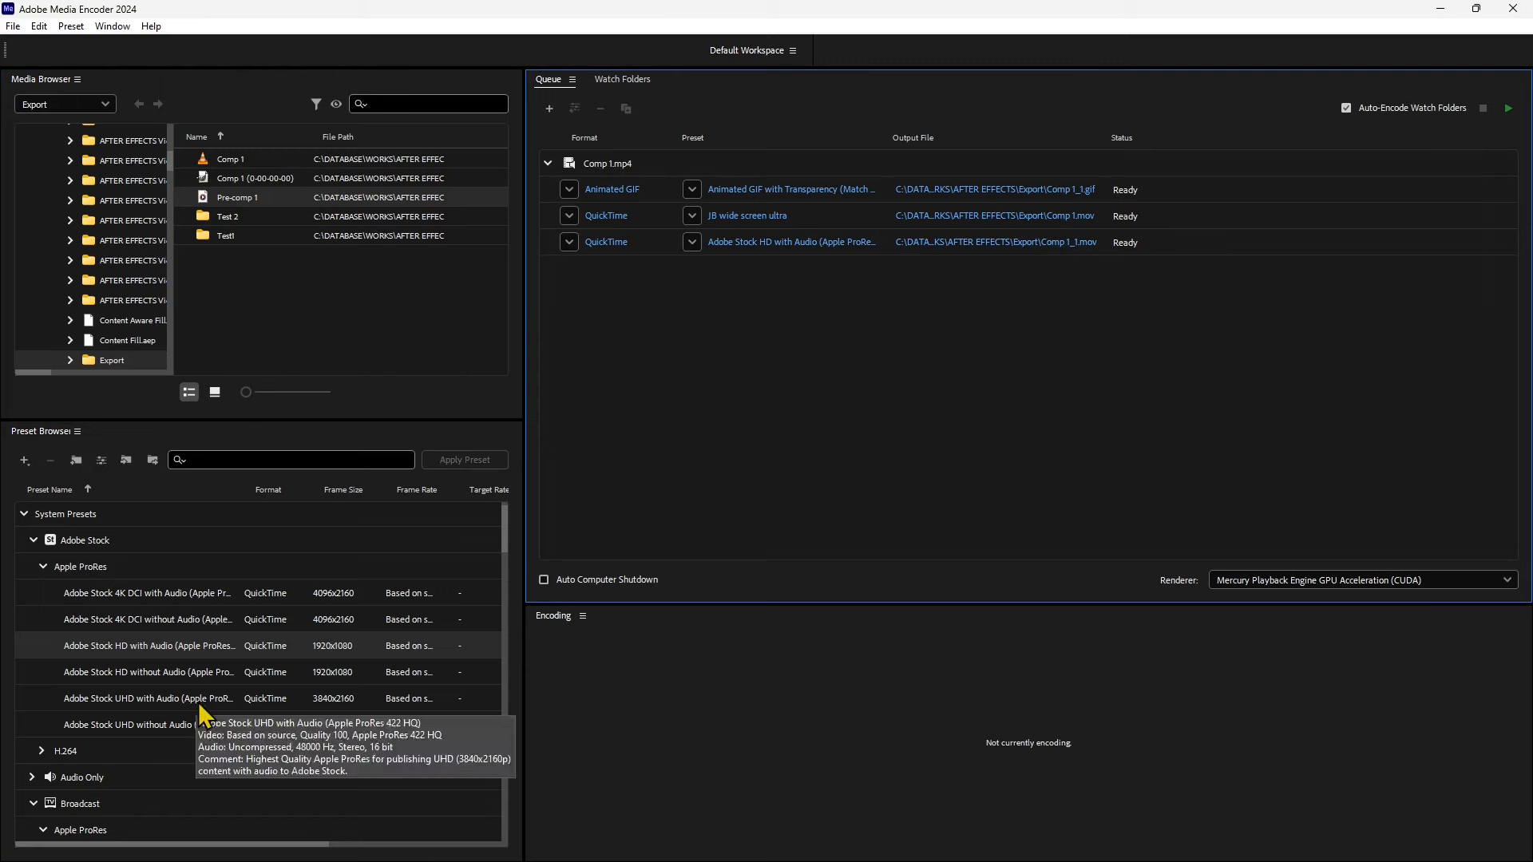
- Examine the Adobe Stock H.264 presets and the Audio Only presets among the system presets
{"action": "scroll", "coordinate": [201, 703], "scroll_direction": "down", "scroll_amount": 1}
{"action": "scroll", "coordinate": [203, 706], "scroll_direction": "down", "scroll_amount": 4}
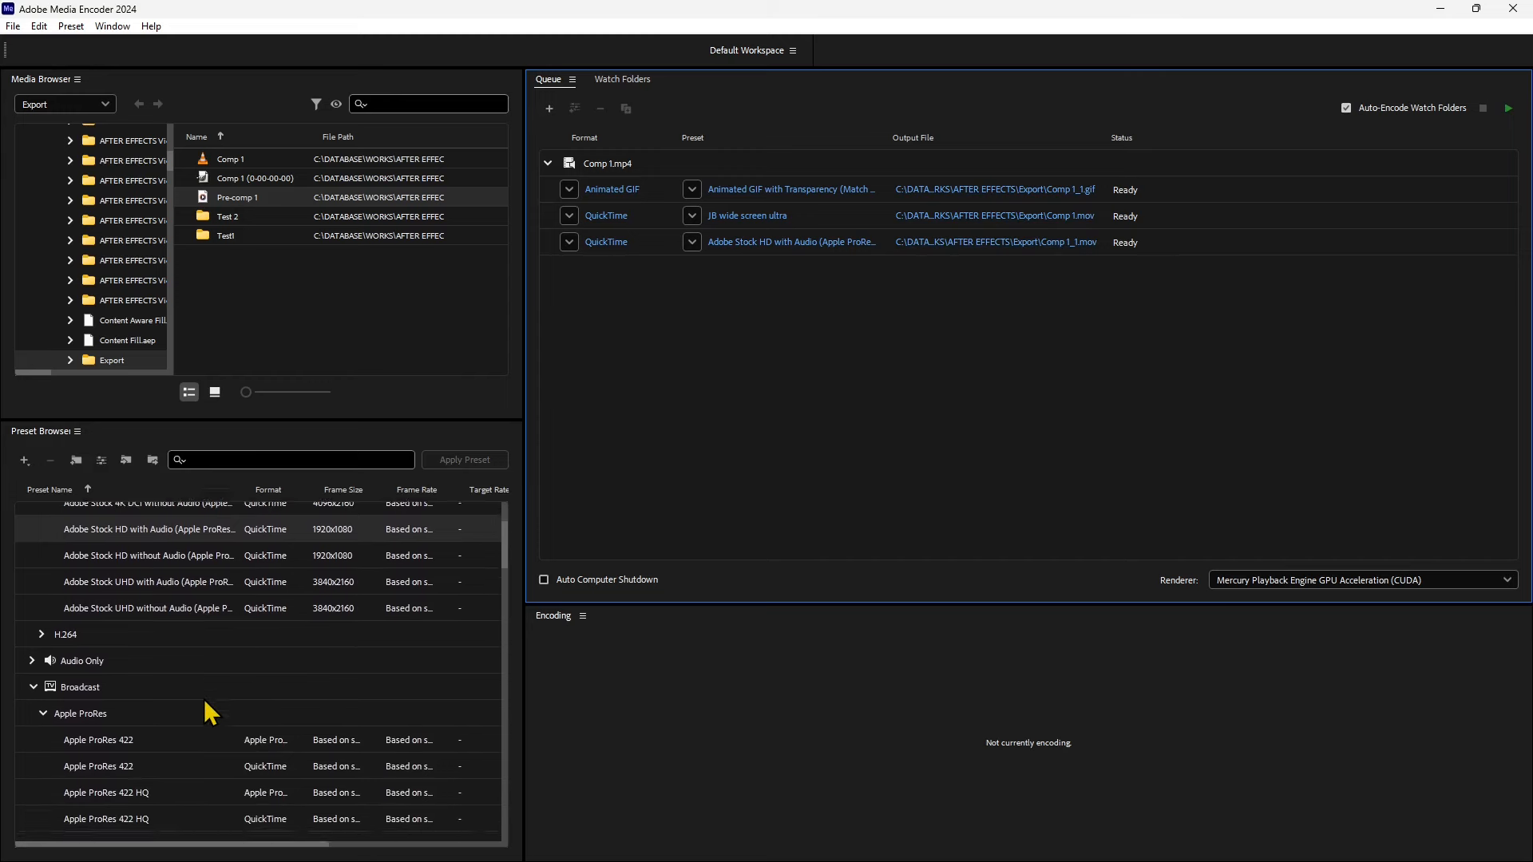
{"action": "left_click", "coordinate": [41, 624]}
{"action": "scroll", "coordinate": [119, 715], "scroll_direction": "up", "scroll_amount": 2}
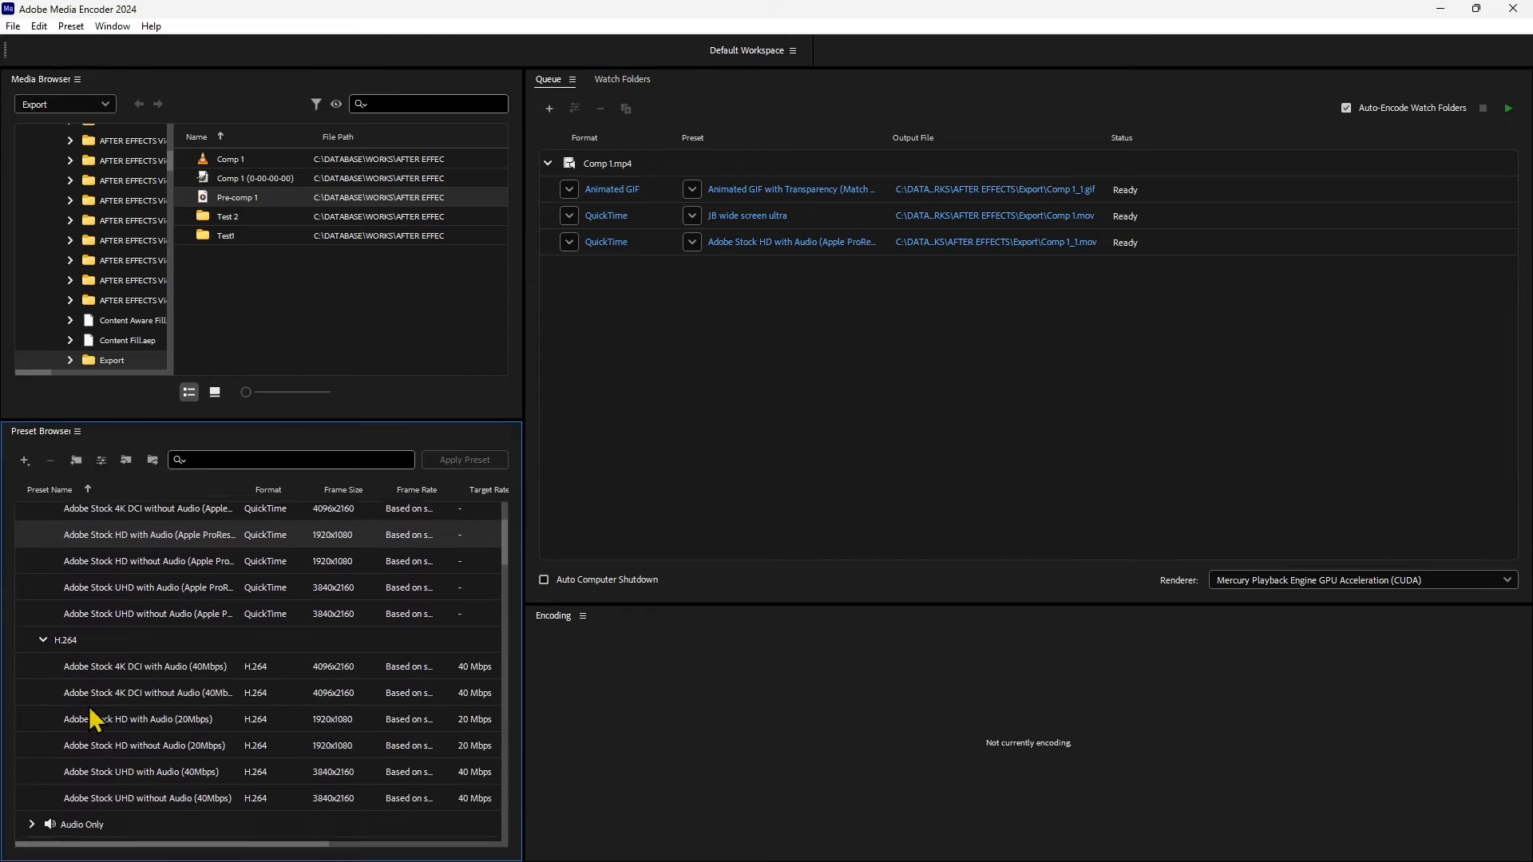
{"action": "scroll", "coordinate": [151, 731], "scroll_direction": "down", "scroll_amount": 4}
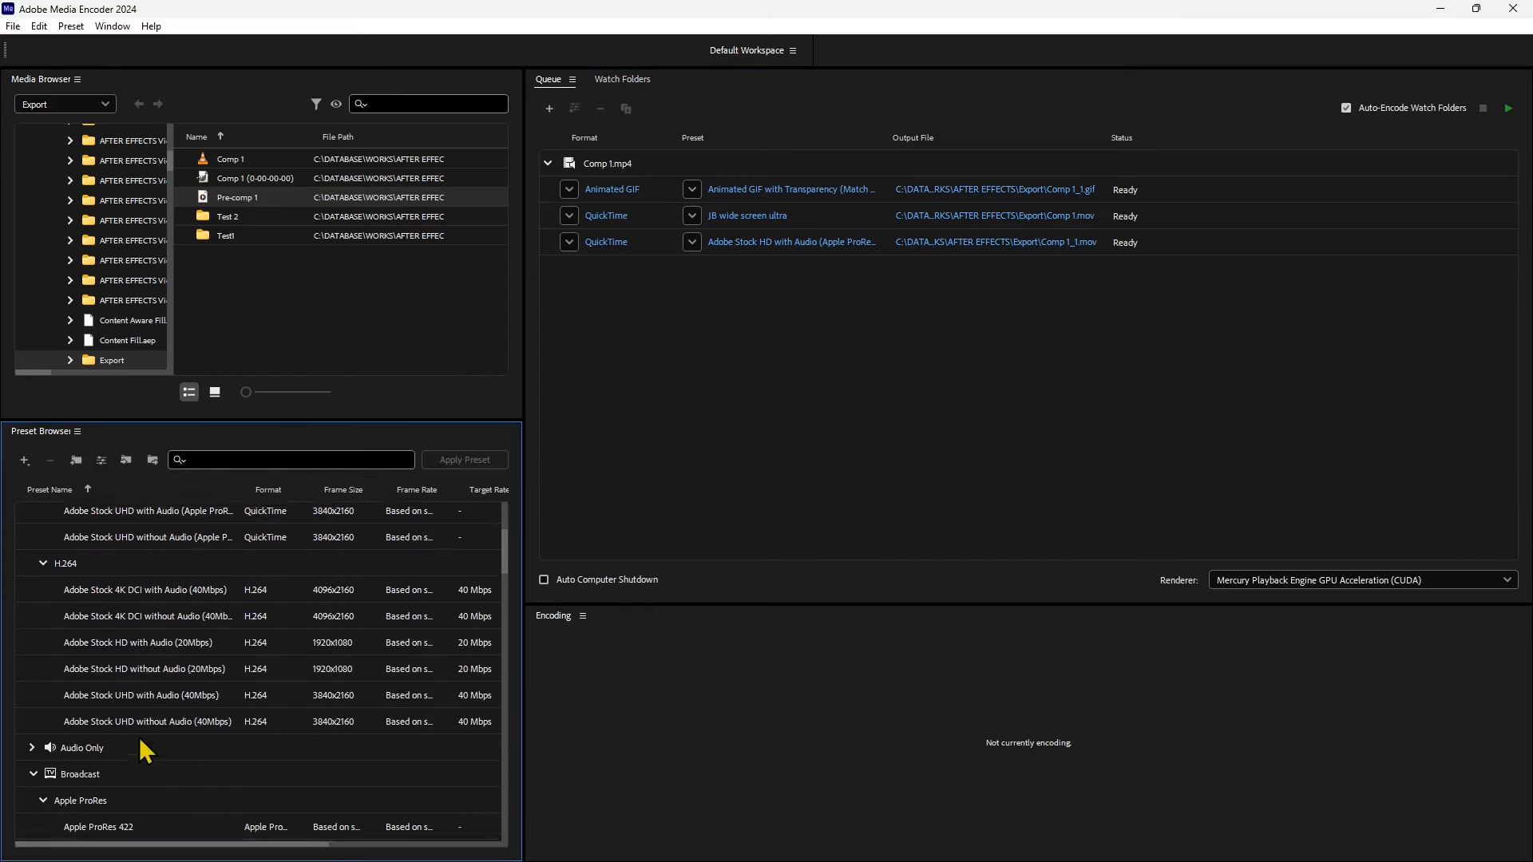
{"action": "scroll", "coordinate": [142, 738], "scroll_direction": "up", "scroll_amount": 1}
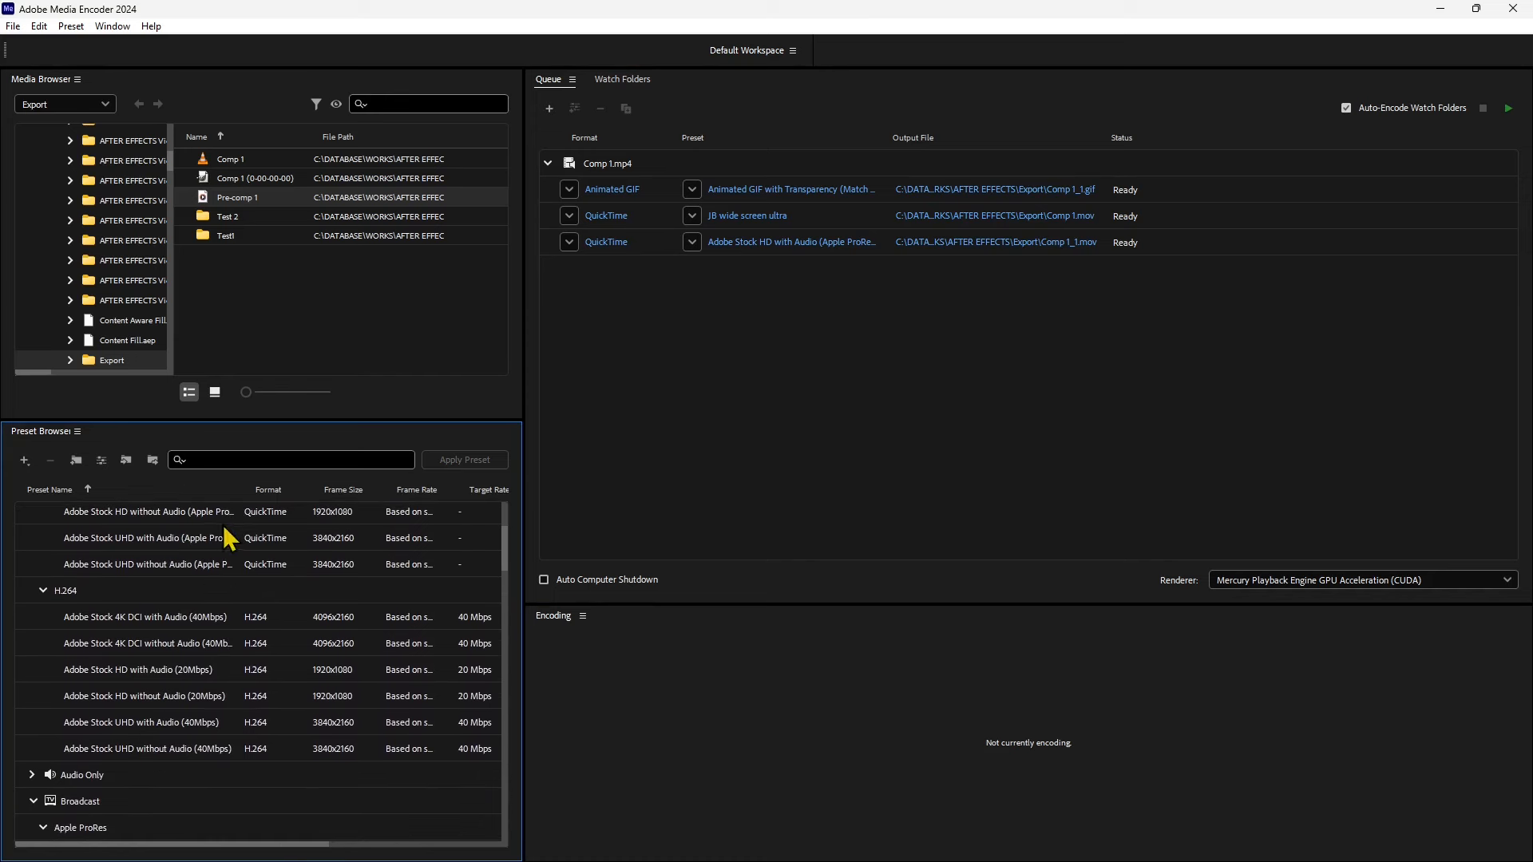
{"action": "scroll", "coordinate": [212, 763], "scroll_direction": "down", "scroll_amount": 3}
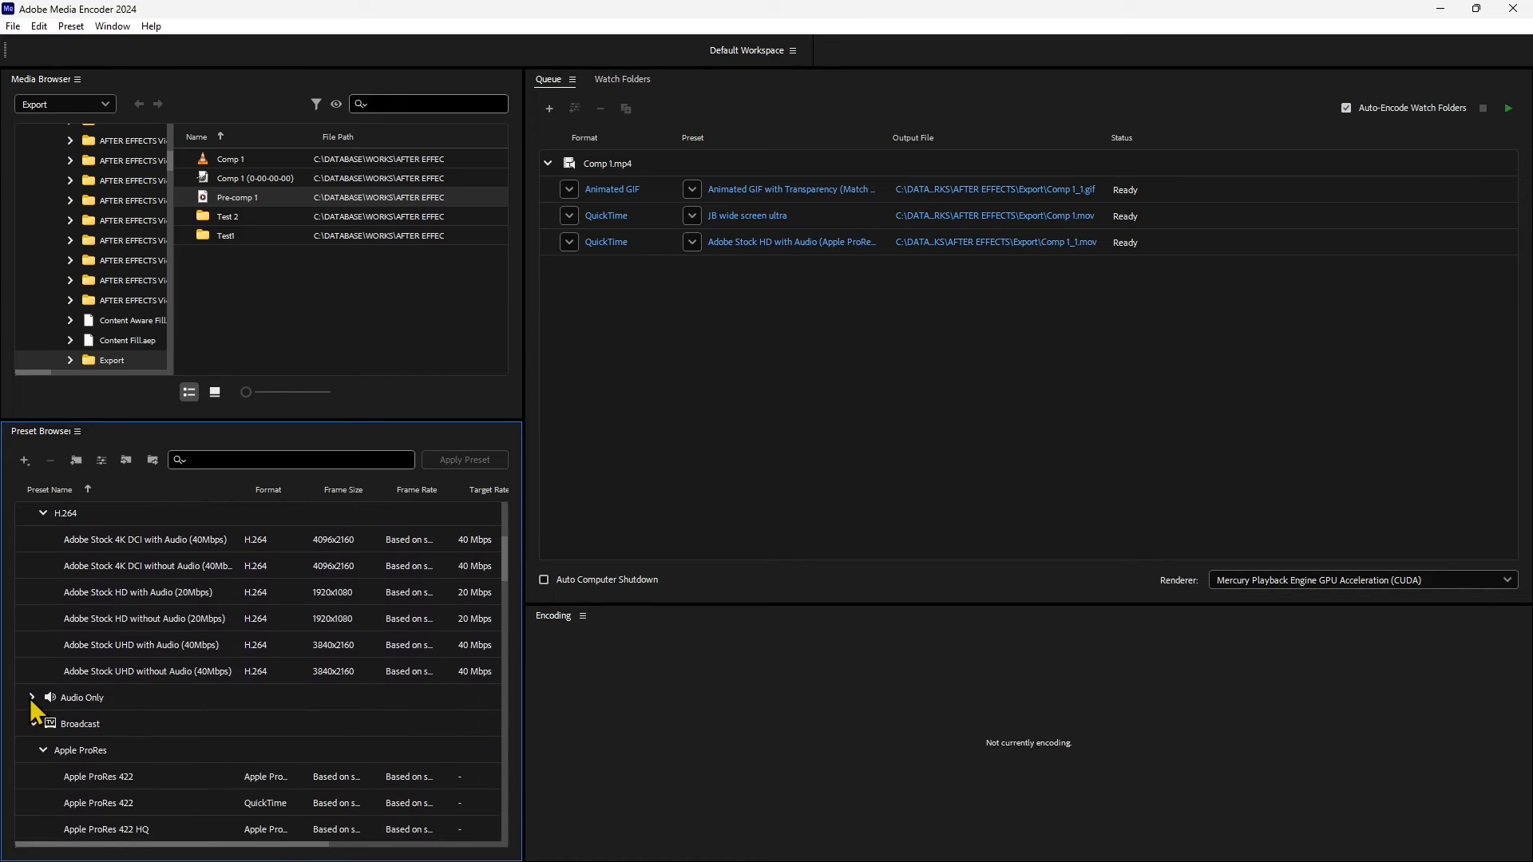
{"action": "left_click", "coordinate": [30, 698]}
{"action": "scroll", "coordinate": [201, 724], "scroll_direction": "down", "scroll_amount": 1}
{"action": "scroll", "coordinate": [201, 723], "scroll_direction": "down", "scroll_amount": 5}
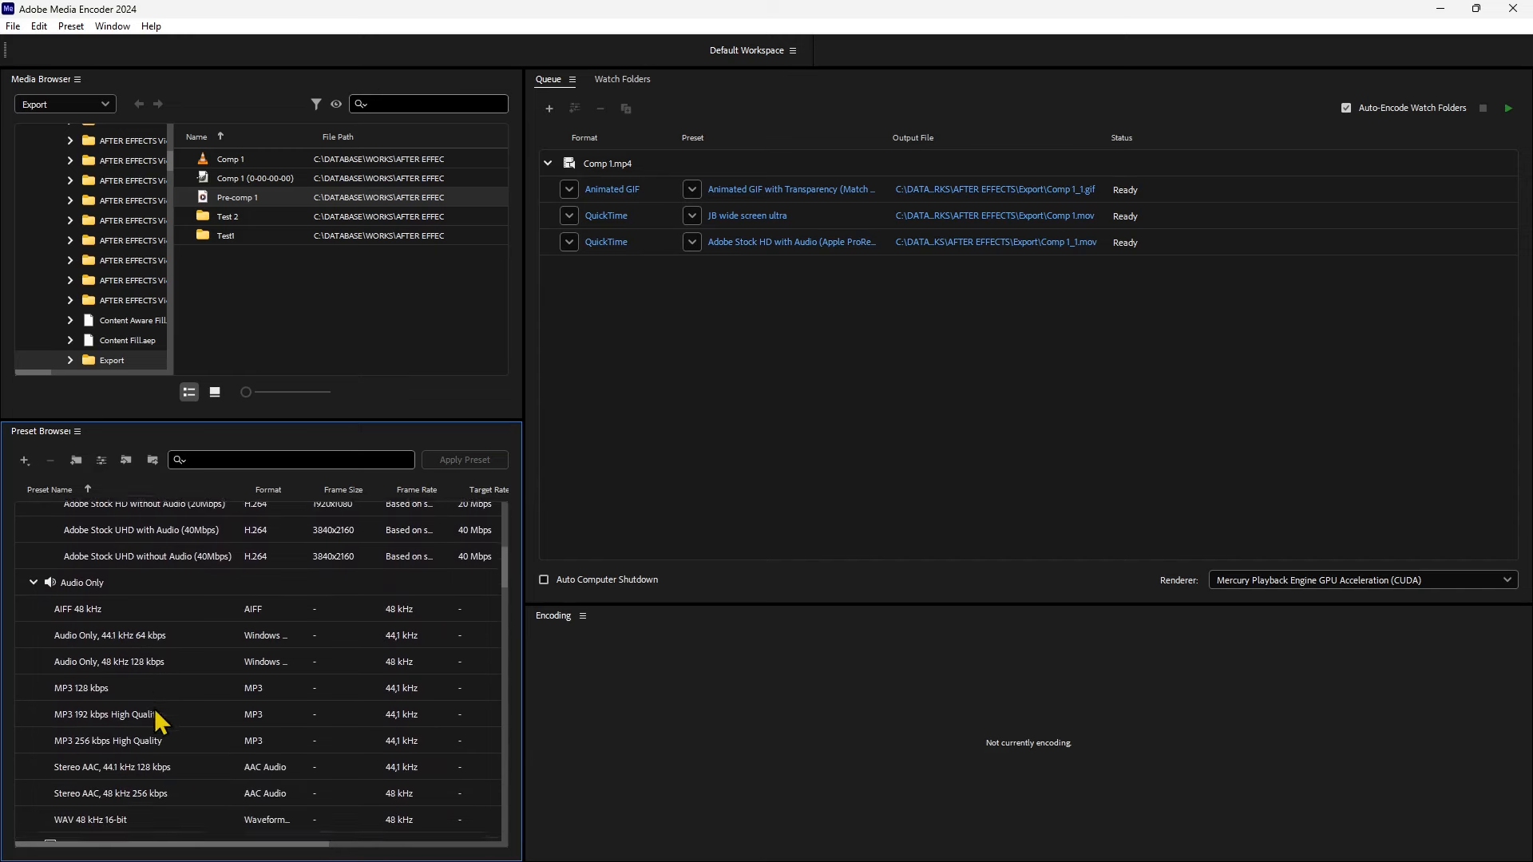
{"action": "scroll", "coordinate": [164, 723], "scroll_direction": "down", "scroll_amount": 1}
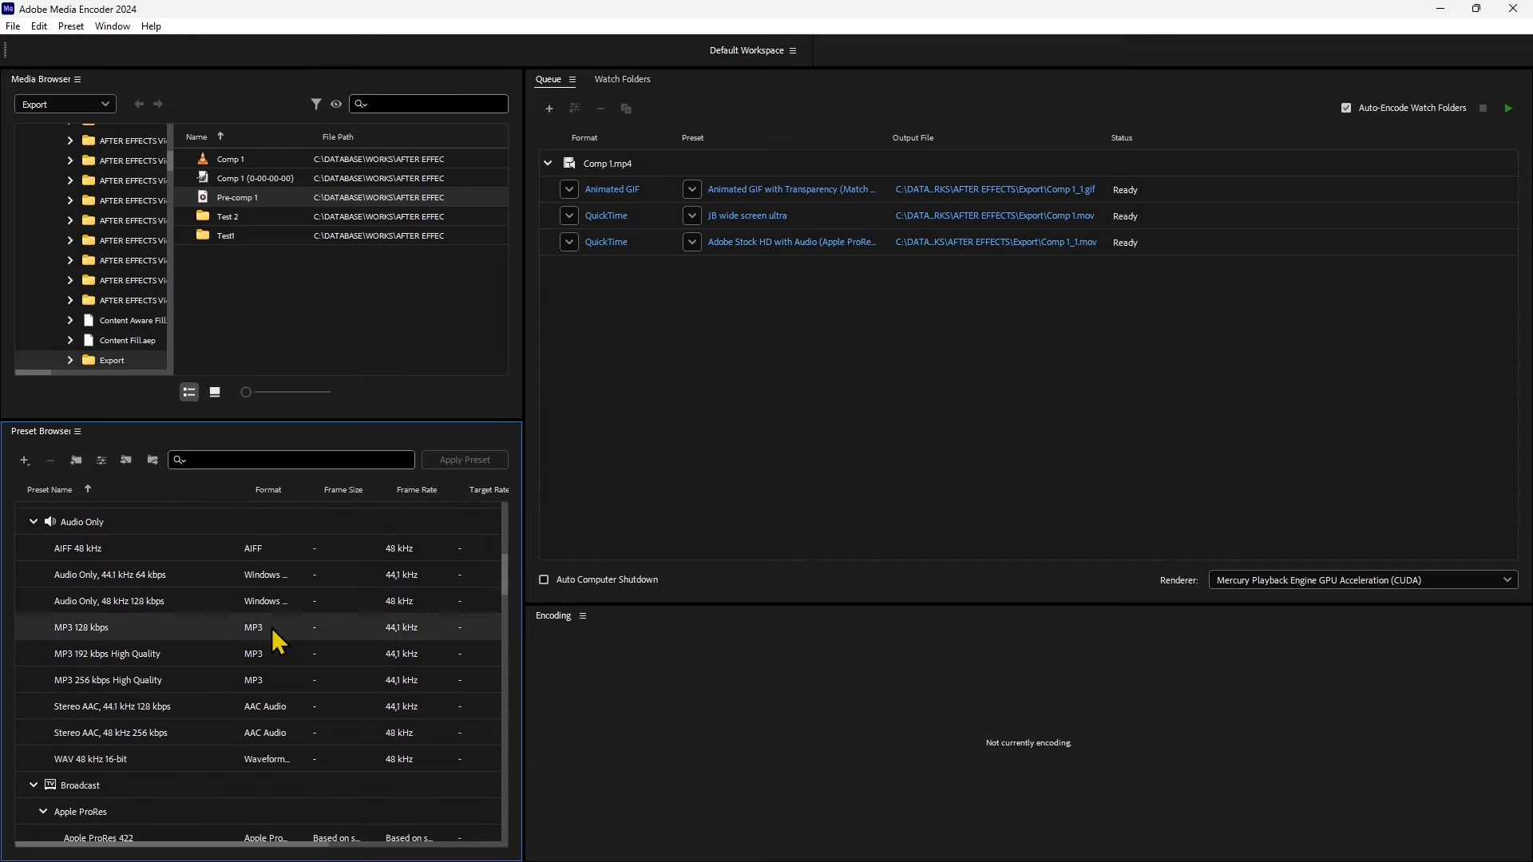
- Apply the Audio Only system preset "Stereo AAC, 44.1 kHz 128 kbps" to the queued Comp 1.mp4 as another output
{"action": "left_click", "coordinate": [227, 161]}
{"action": "left_click", "coordinate": [161, 650]}
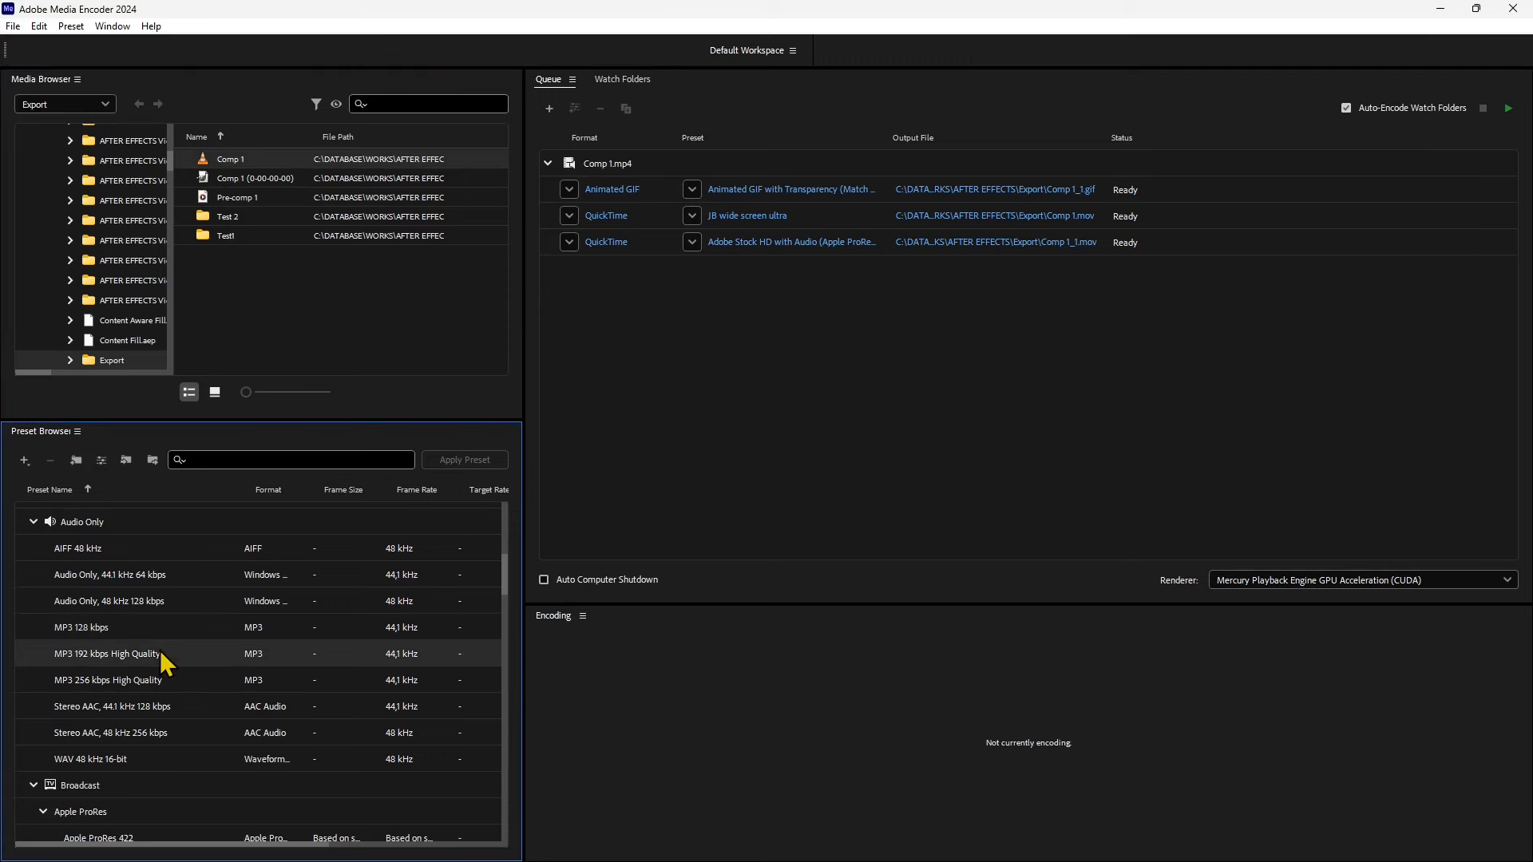
{"action": "left_click", "coordinate": [233, 178]}
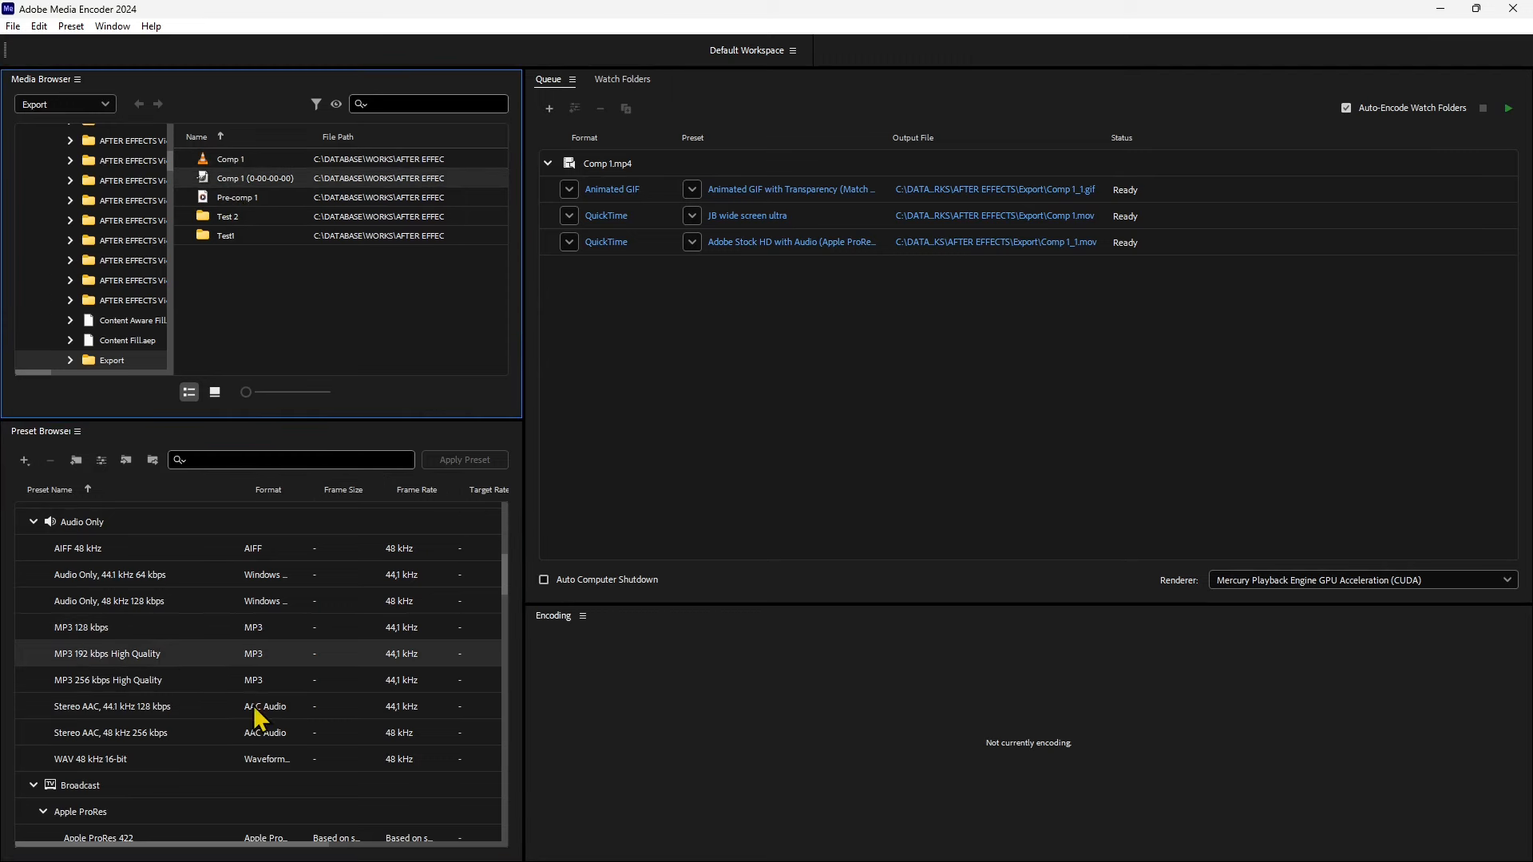
{"action": "left_click", "coordinate": [222, 654]}
{"action": "left_click", "coordinate": [224, 197]}
{"action": "left_click", "coordinate": [152, 709]}
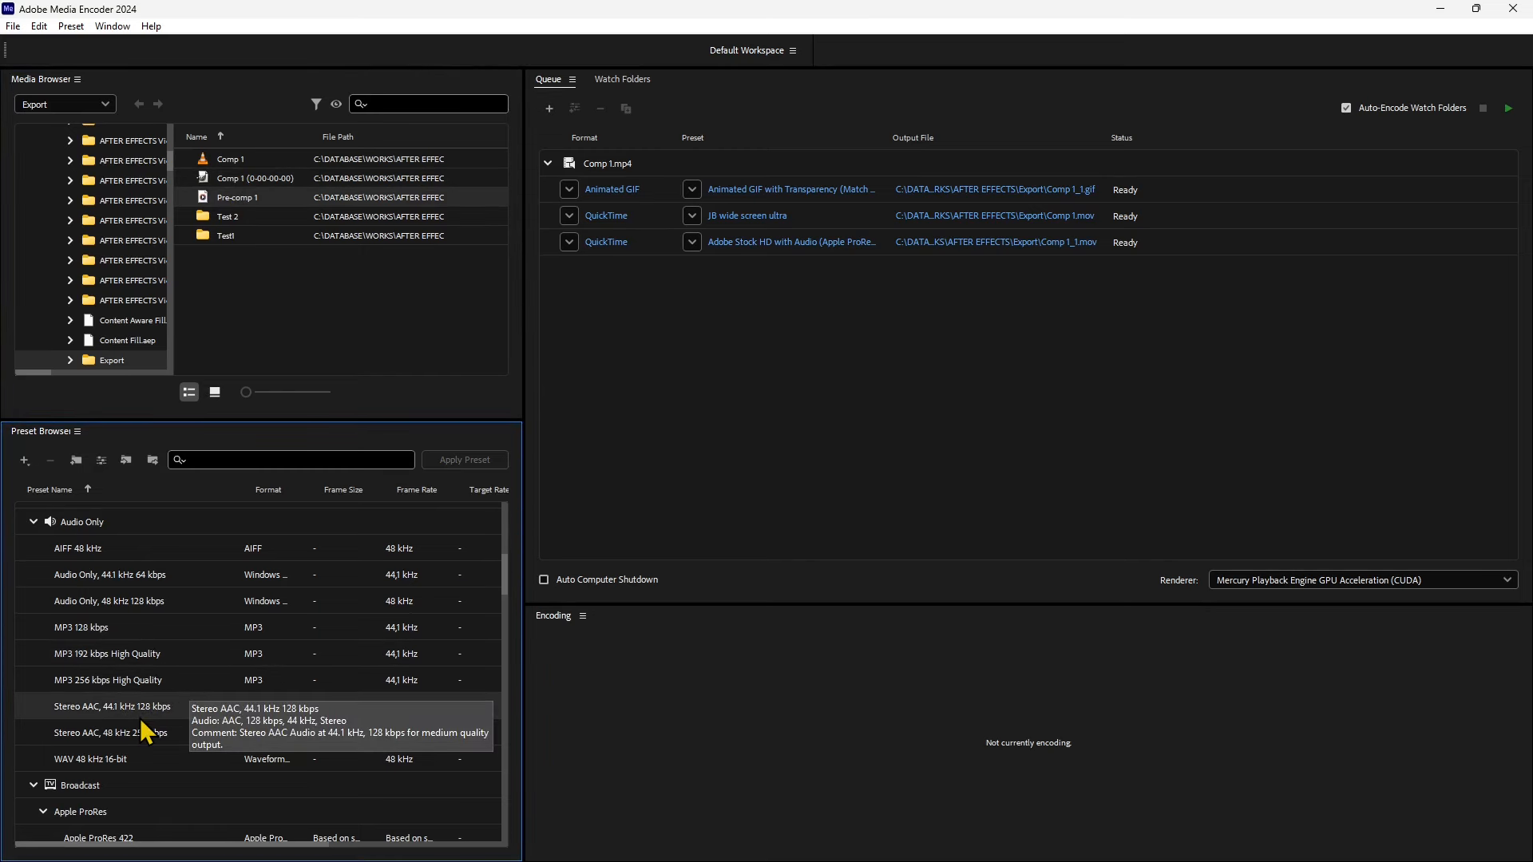
{"action": "left_click", "coordinate": [209, 203]}
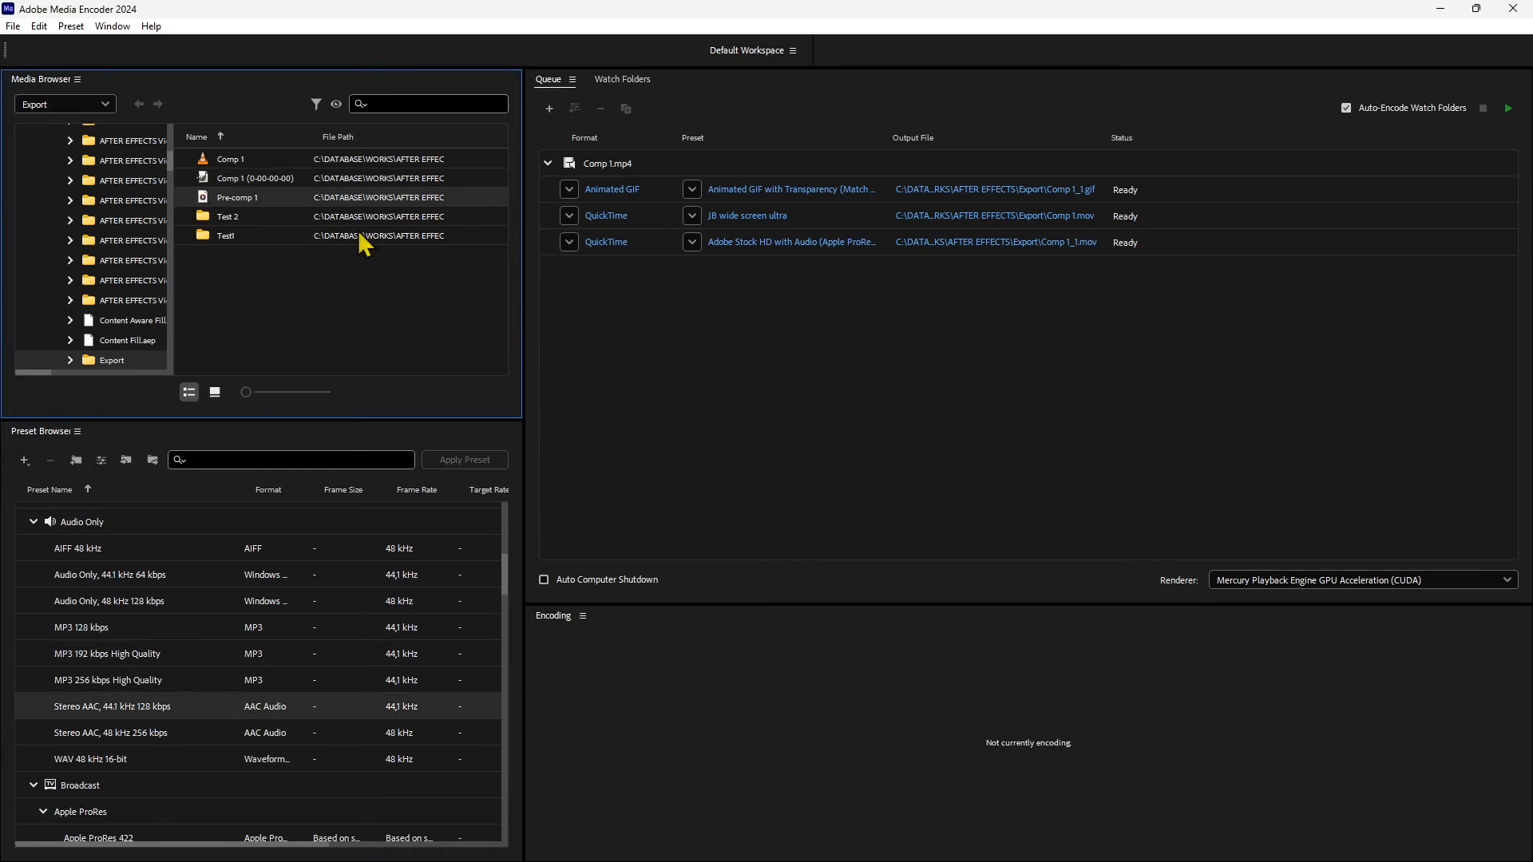
{"action": "left_click", "coordinate": [613, 163]}
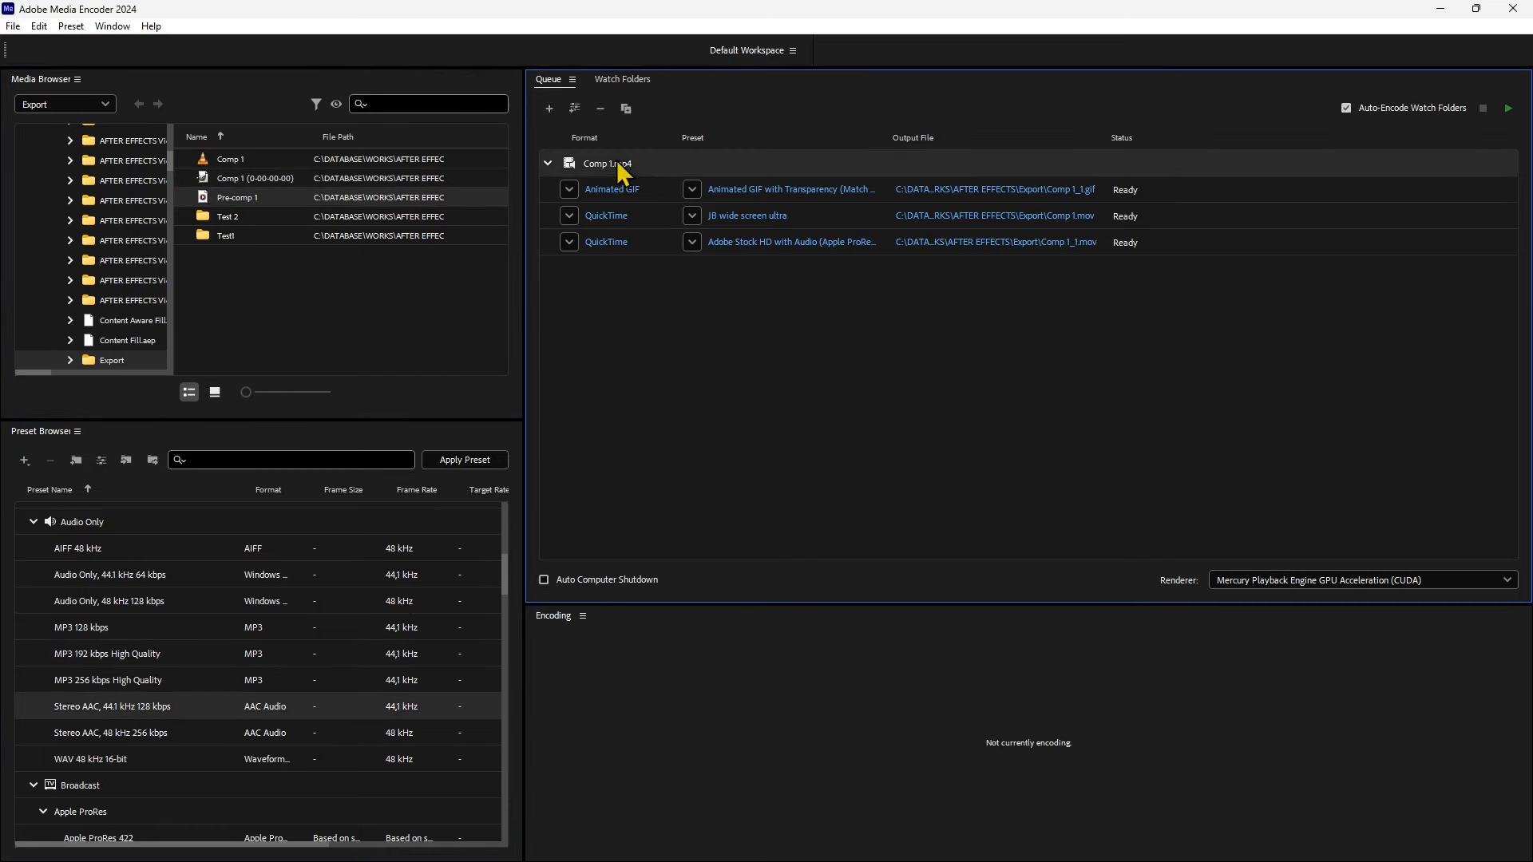
{"action": "double_click", "coordinate": [131, 707]}
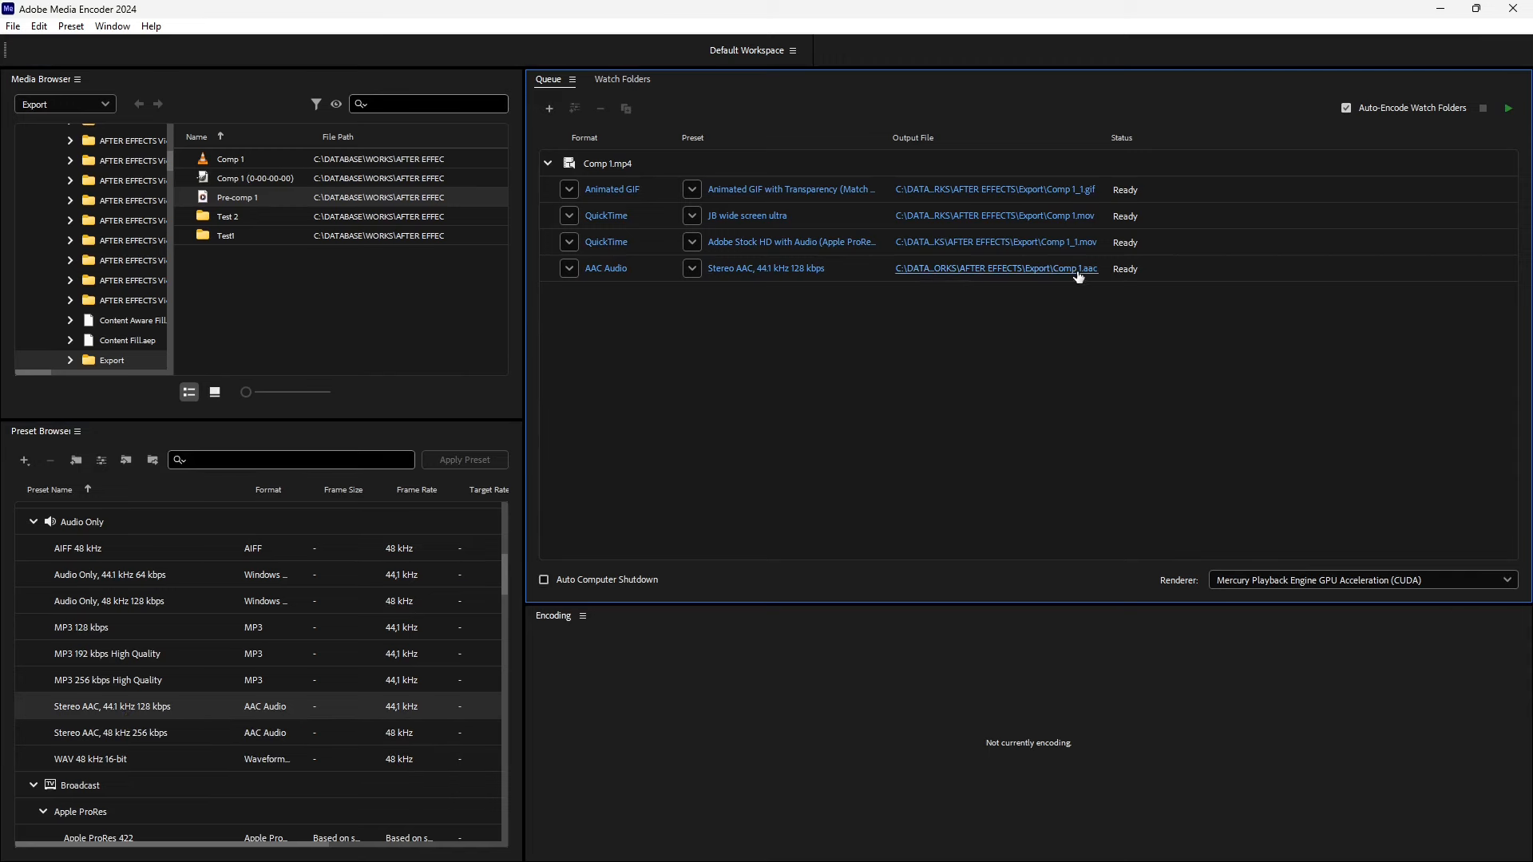
- Add an MP3 output to the queued Comp 1.mp4 using the "MP3 256 kbps High Quality" preset
{"action": "left_click", "coordinate": [223, 681]}
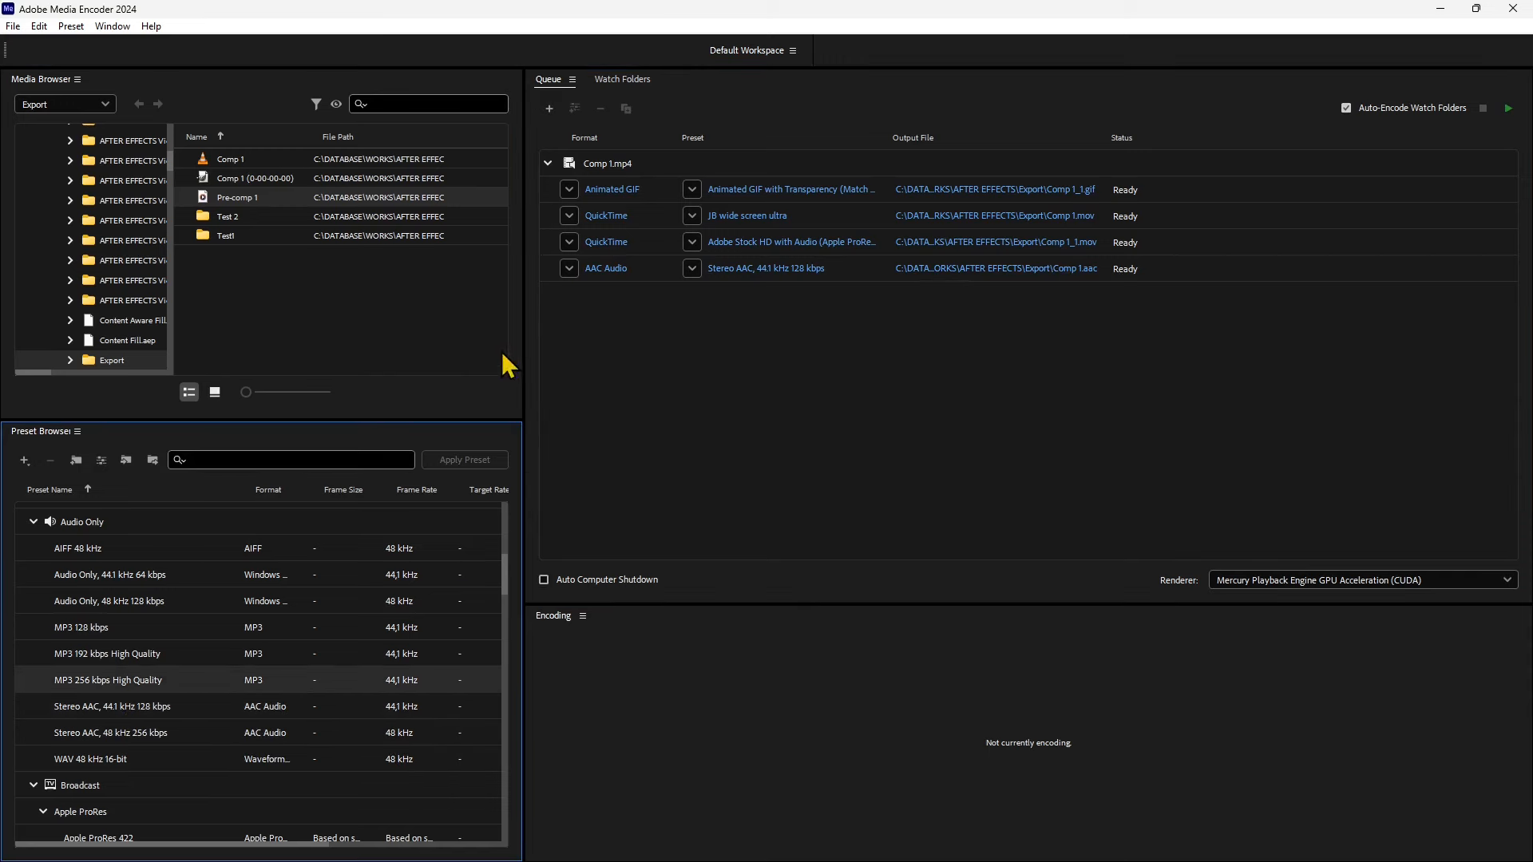
{"action": "left_click", "coordinate": [593, 175]}
{"action": "left_click", "coordinate": [461, 460]}
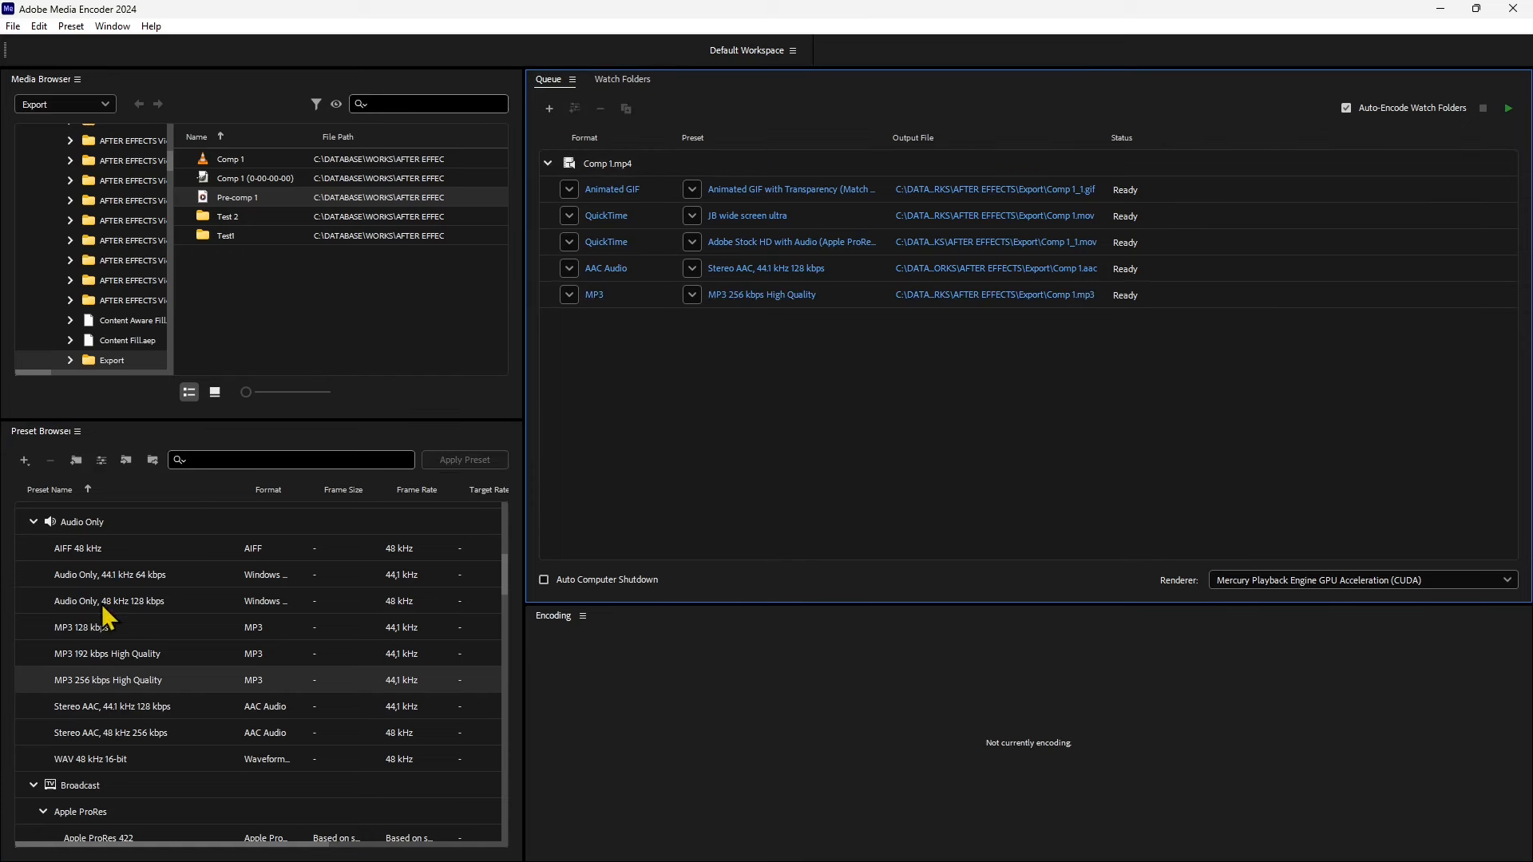
- Examine the Broadcast presets for Apple ProRes and H.264, comparing the frame sizes and target rates of the H.264 ones
{"action": "scroll", "coordinate": [79, 750], "scroll_direction": "down", "scroll_amount": 1}
{"action": "scroll", "coordinate": [171, 765], "scroll_direction": "down", "scroll_amount": 2}
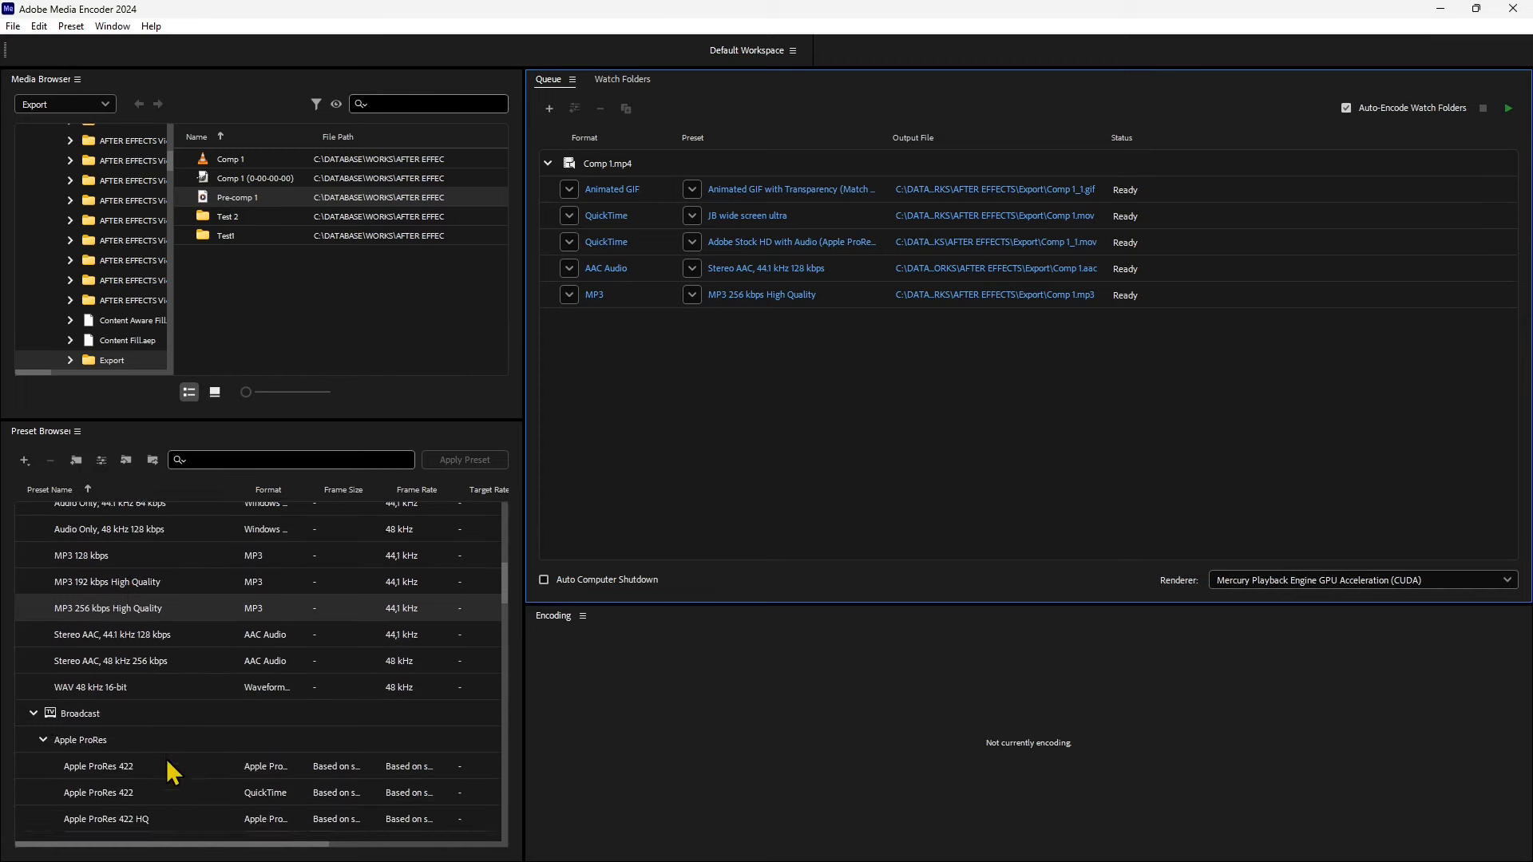
{"action": "scroll", "coordinate": [186, 758], "scroll_direction": "down", "scroll_amount": 3}
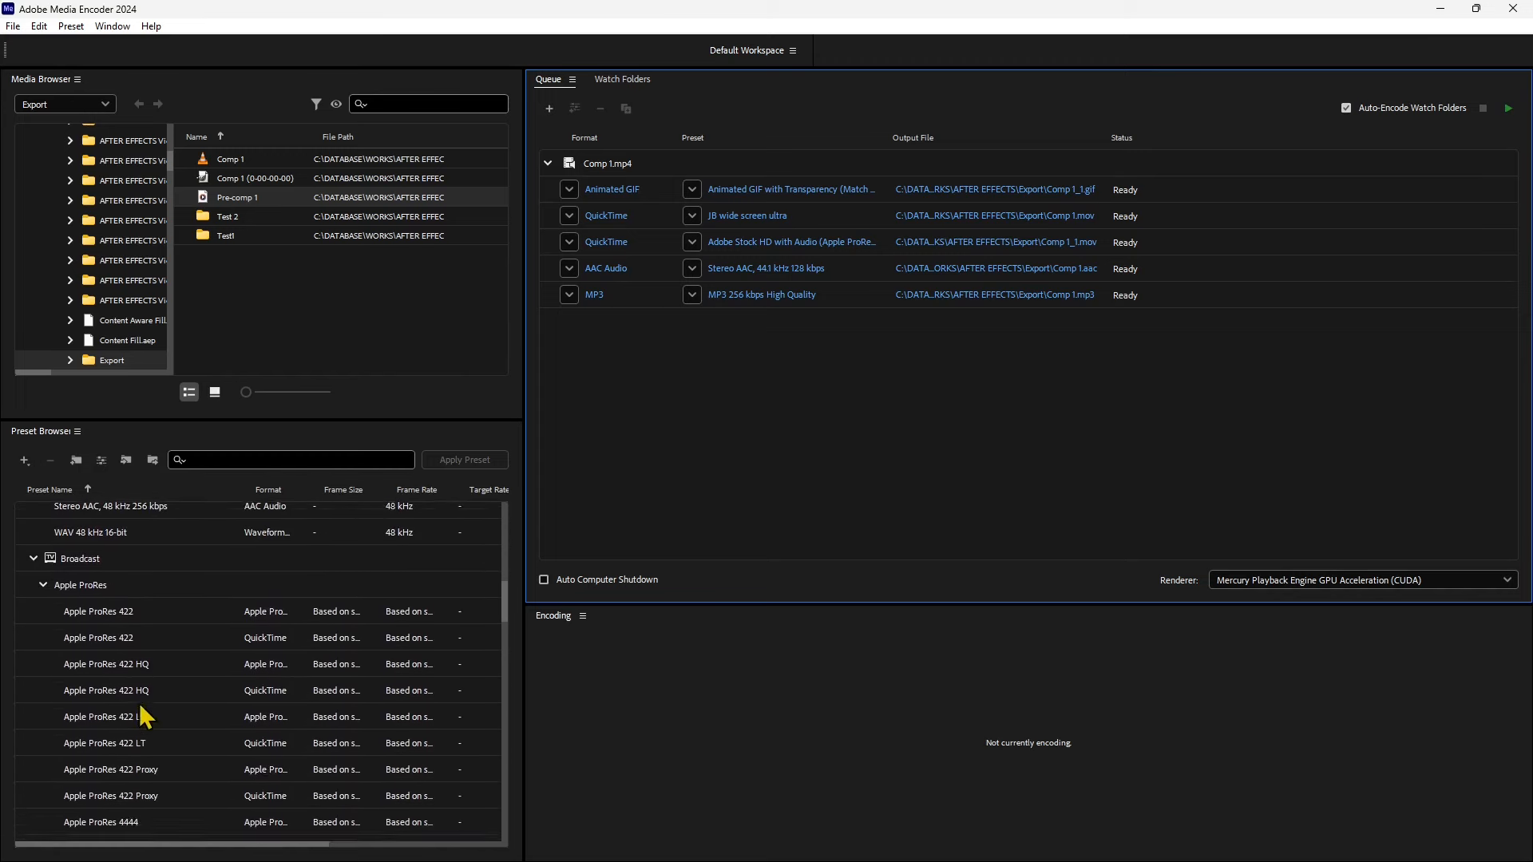
{"action": "left_click_drag", "start_coordinate": [503, 613], "coordinate": [507, 635]}
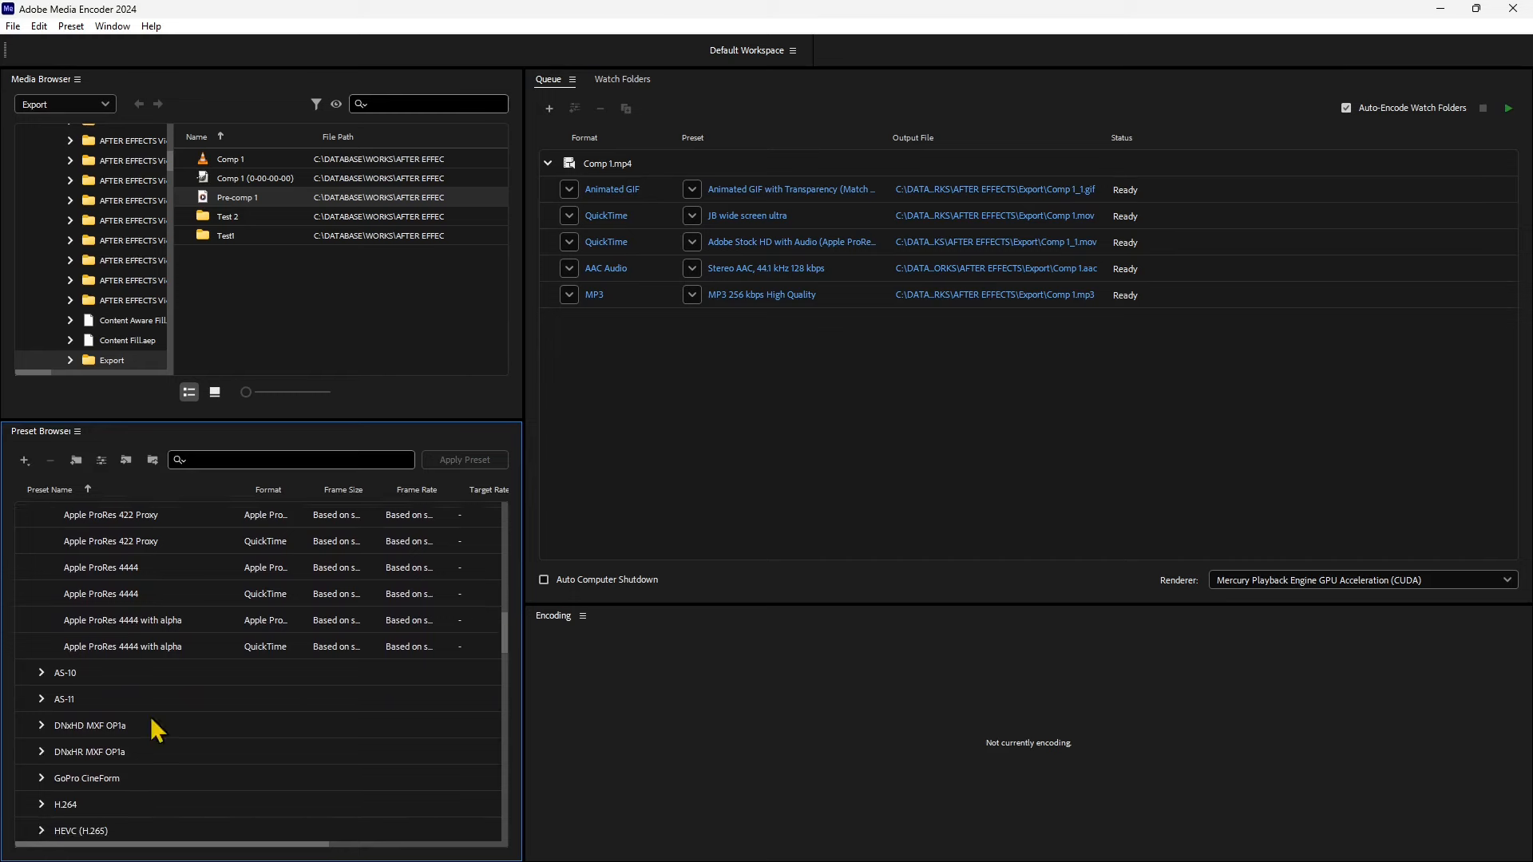
{"action": "scroll", "coordinate": [95, 734], "scroll_direction": "down", "scroll_amount": 3}
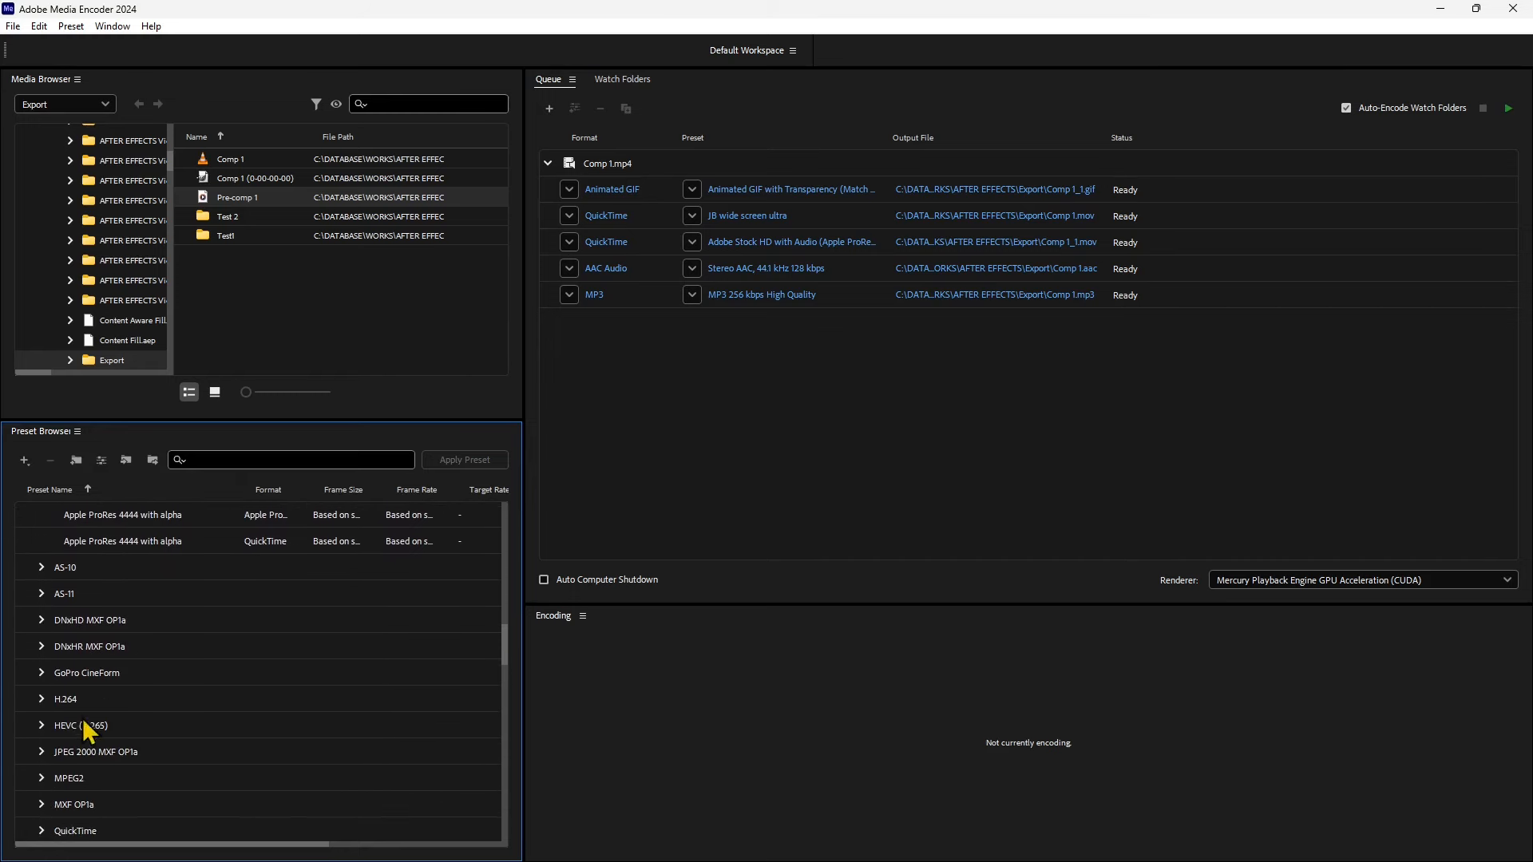
{"action": "left_click", "coordinate": [41, 699]}
{"action": "scroll", "coordinate": [383, 702], "scroll_direction": "down", "scroll_amount": 2}
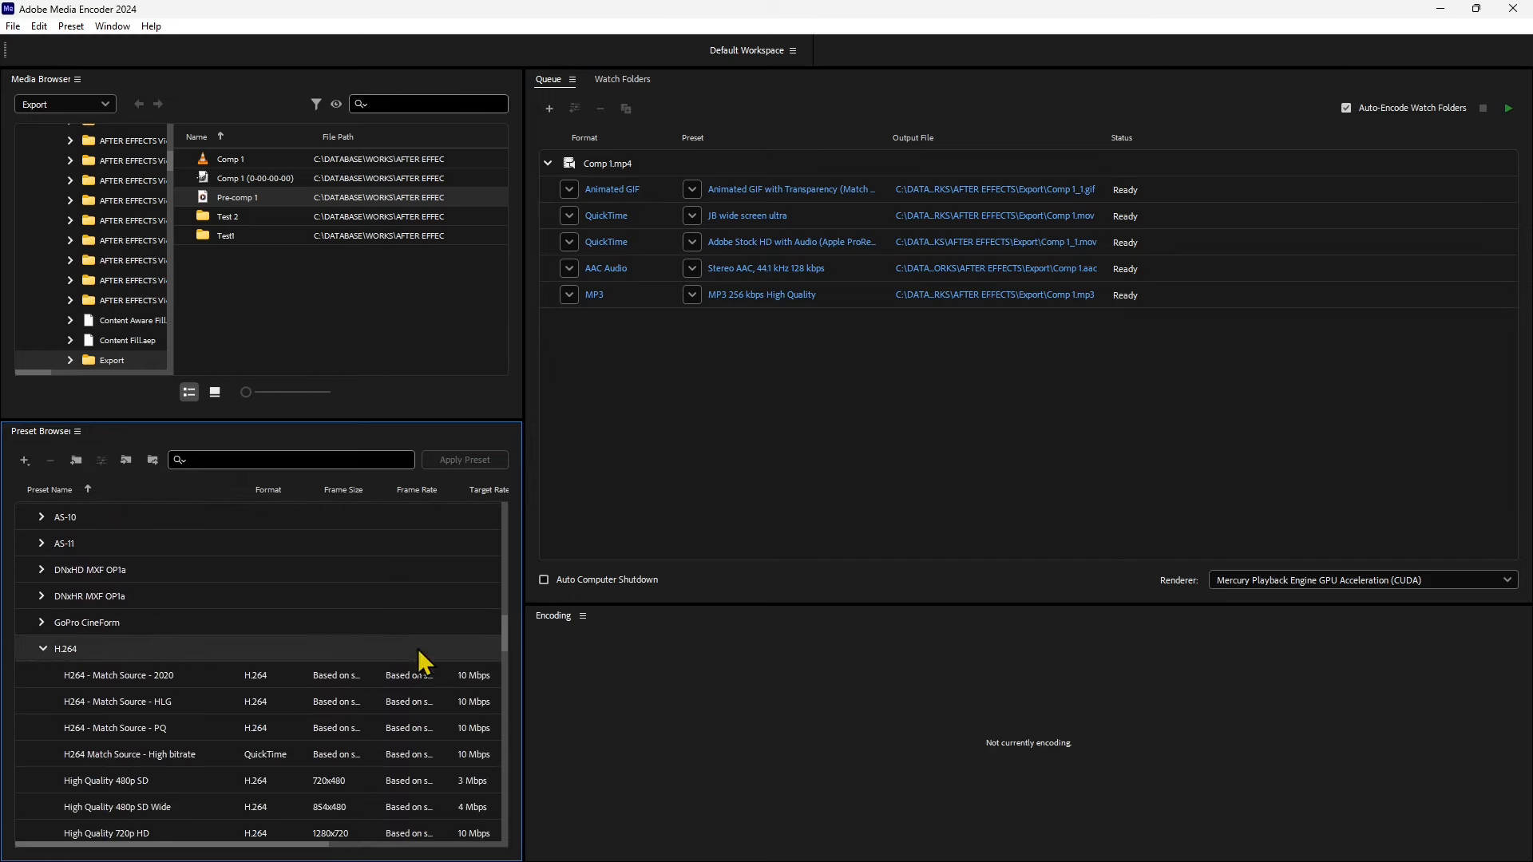
{"action": "left_click_drag", "start_coordinate": [504, 627], "coordinate": [504, 645]}
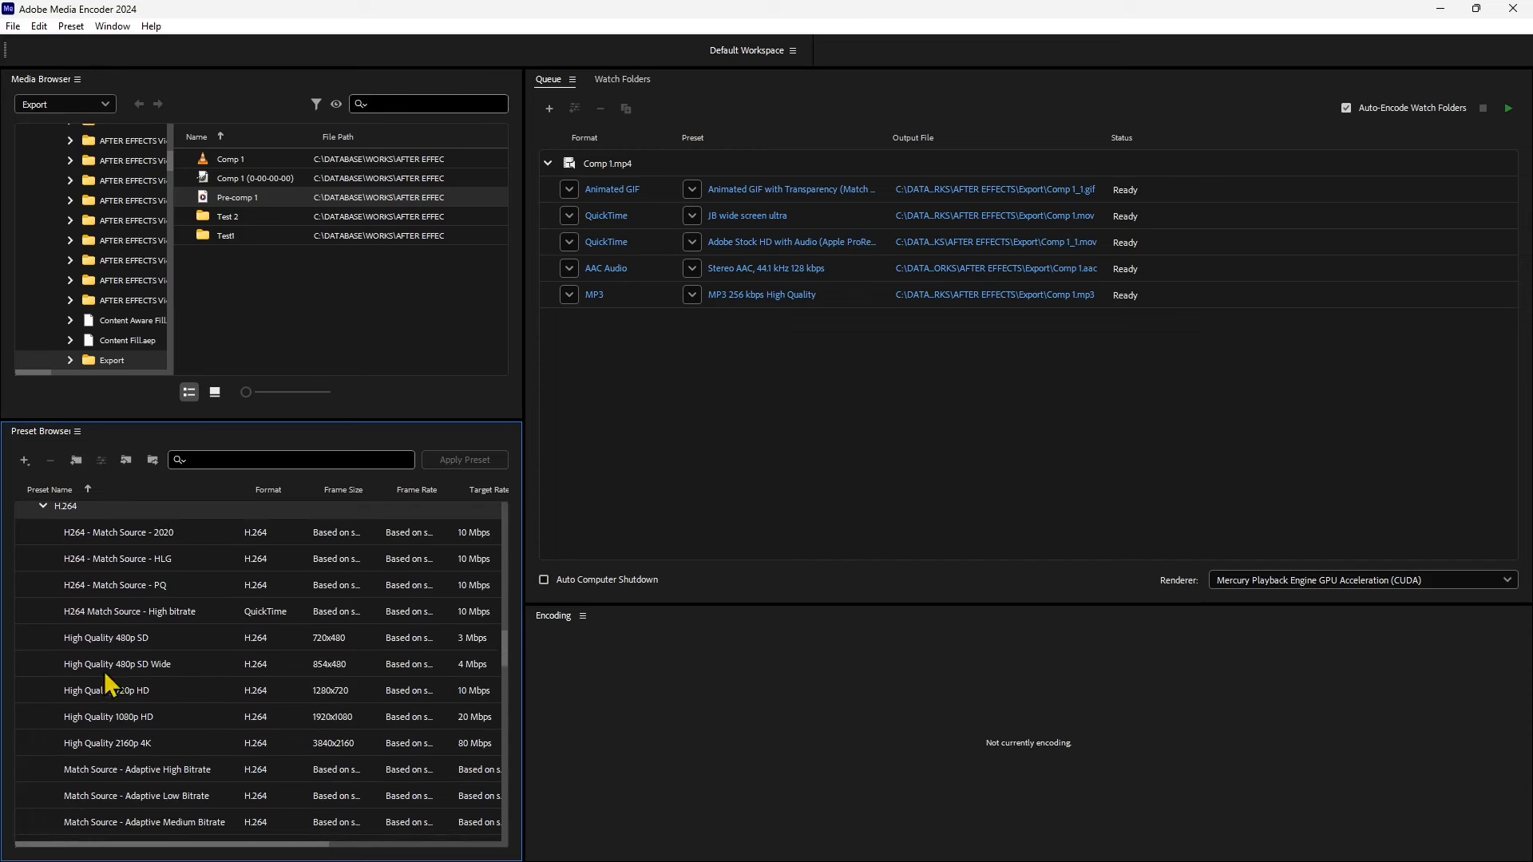
{"action": "left_click", "coordinate": [88, 637]}
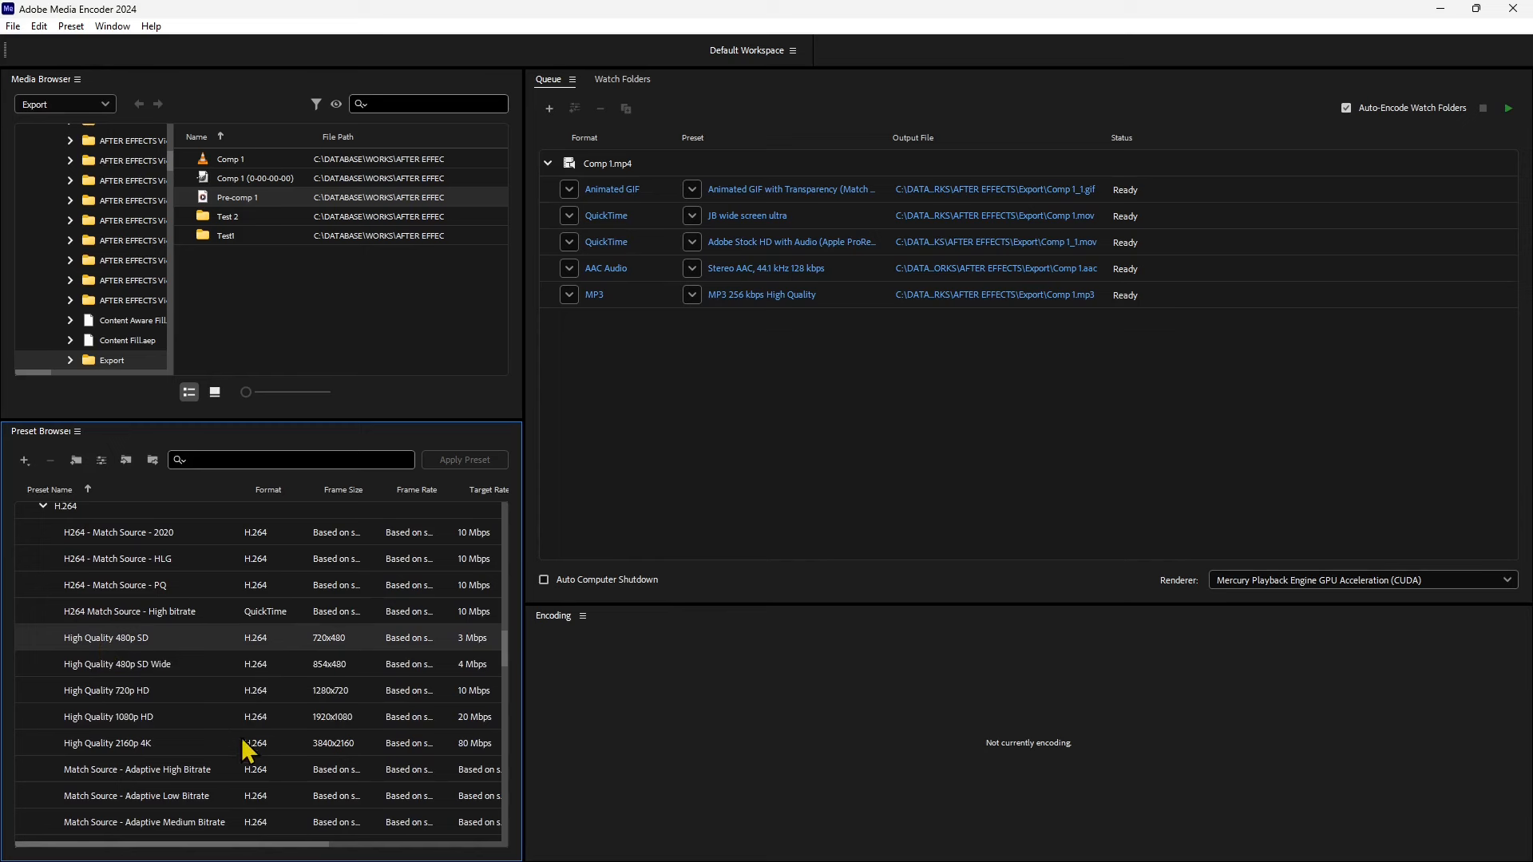
{"action": "scroll", "coordinate": [248, 750], "scroll_direction": "down", "scroll_amount": 1}
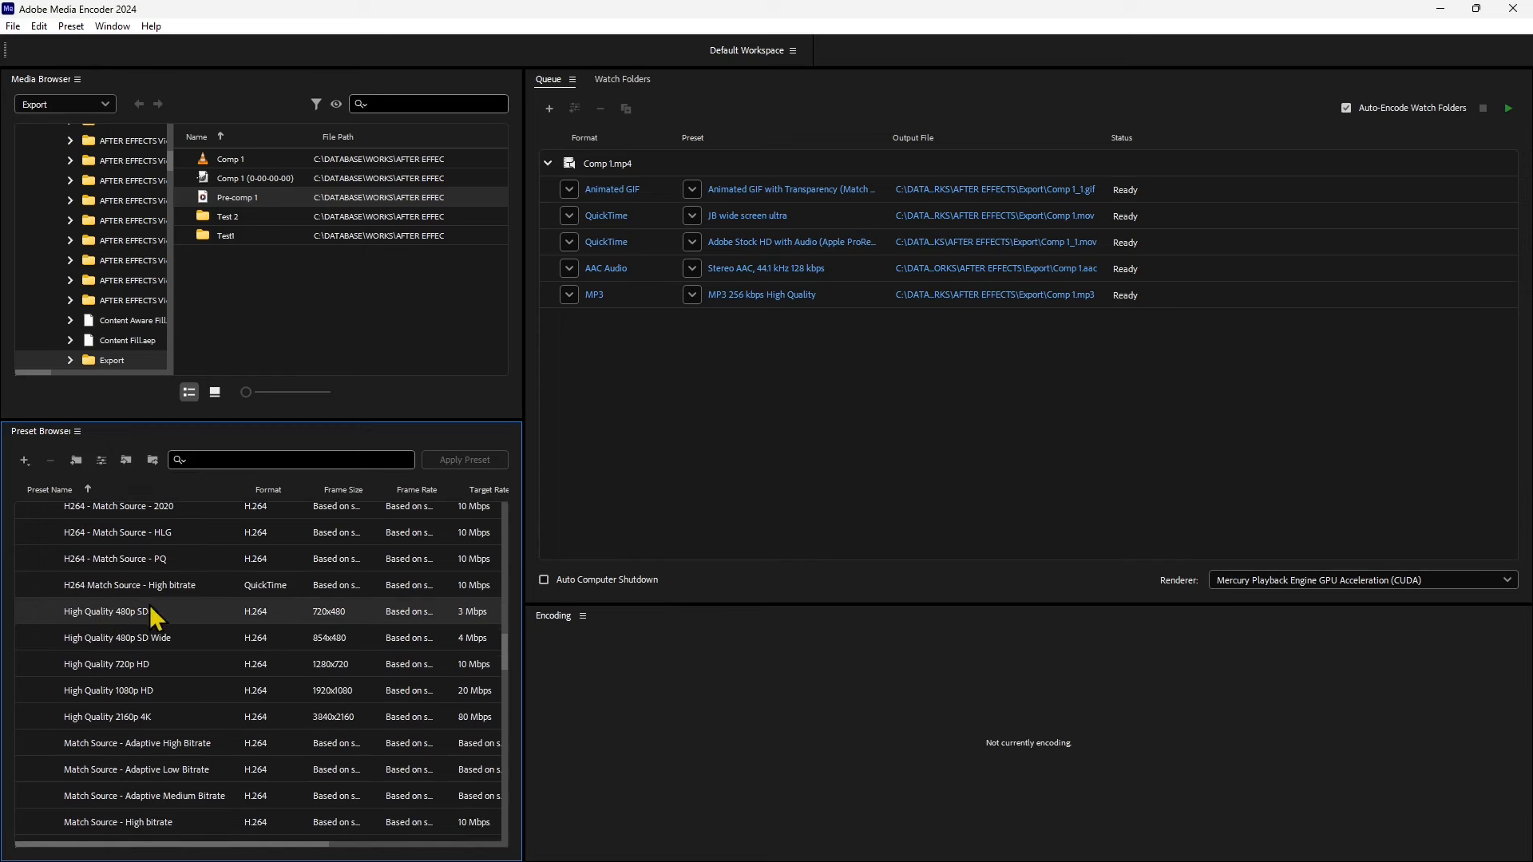
{"action": "scroll", "coordinate": [250, 702], "scroll_direction": "down", "scroll_amount": 2}
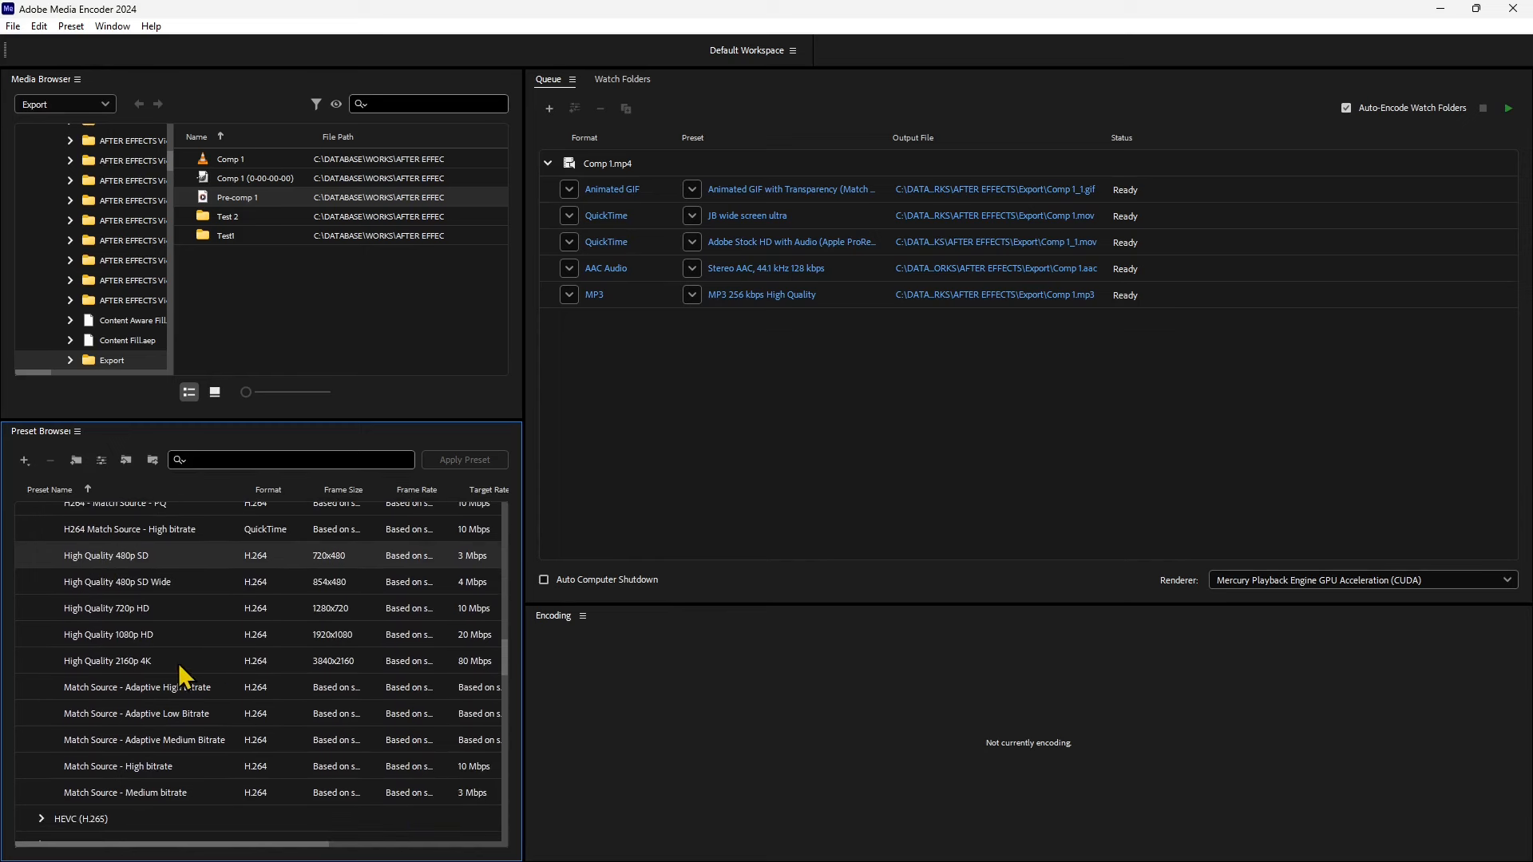
{"action": "left_click", "coordinate": [178, 662]}
{"action": "scroll", "coordinate": [182, 694], "scroll_direction": "down", "scroll_amount": 1}
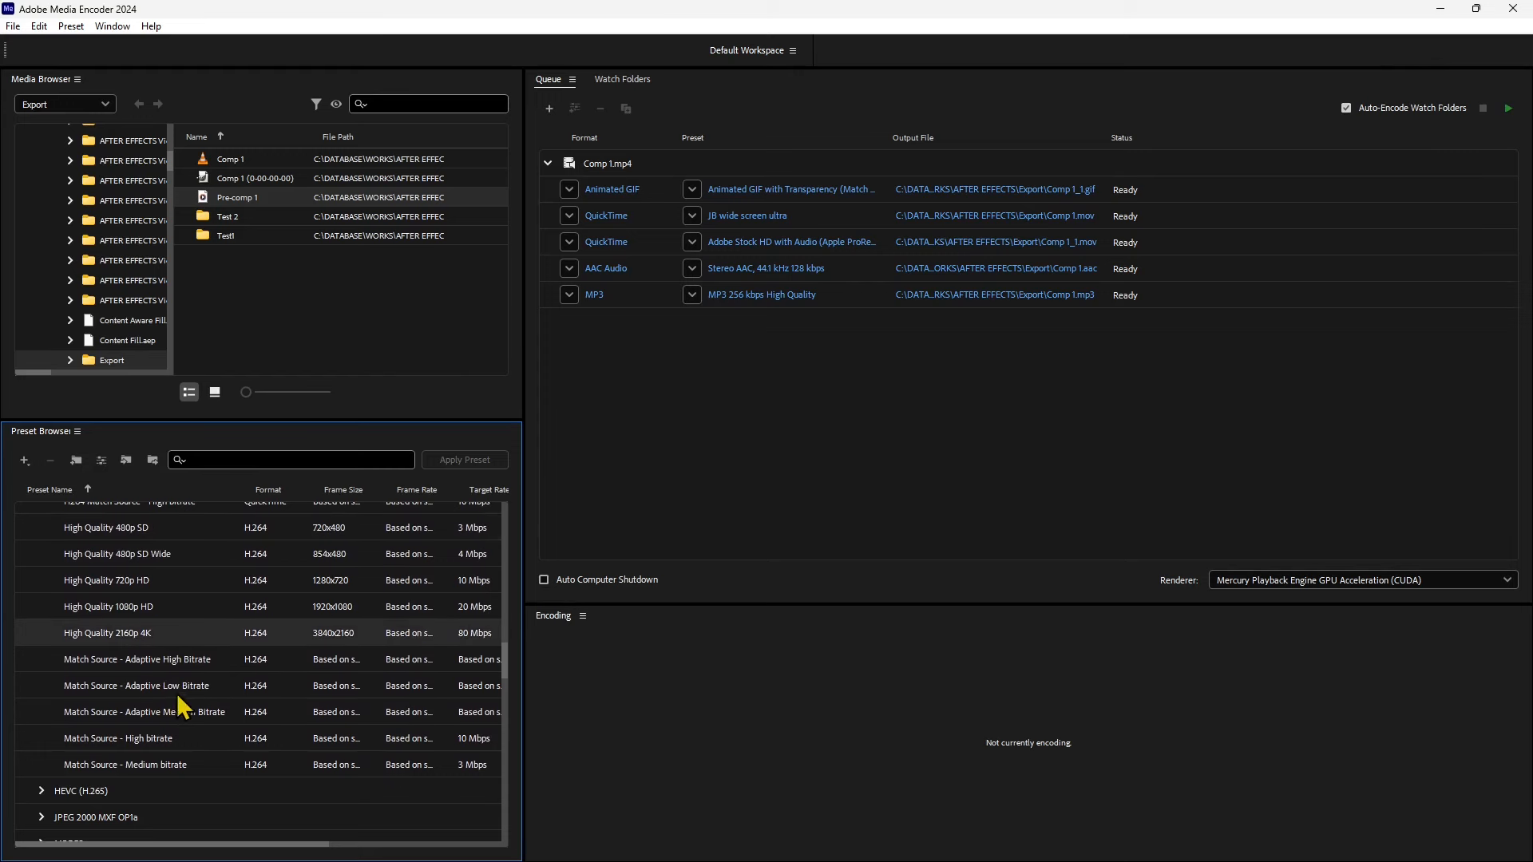
{"action": "scroll", "coordinate": [179, 706], "scroll_direction": "down", "scroll_amount": 1}
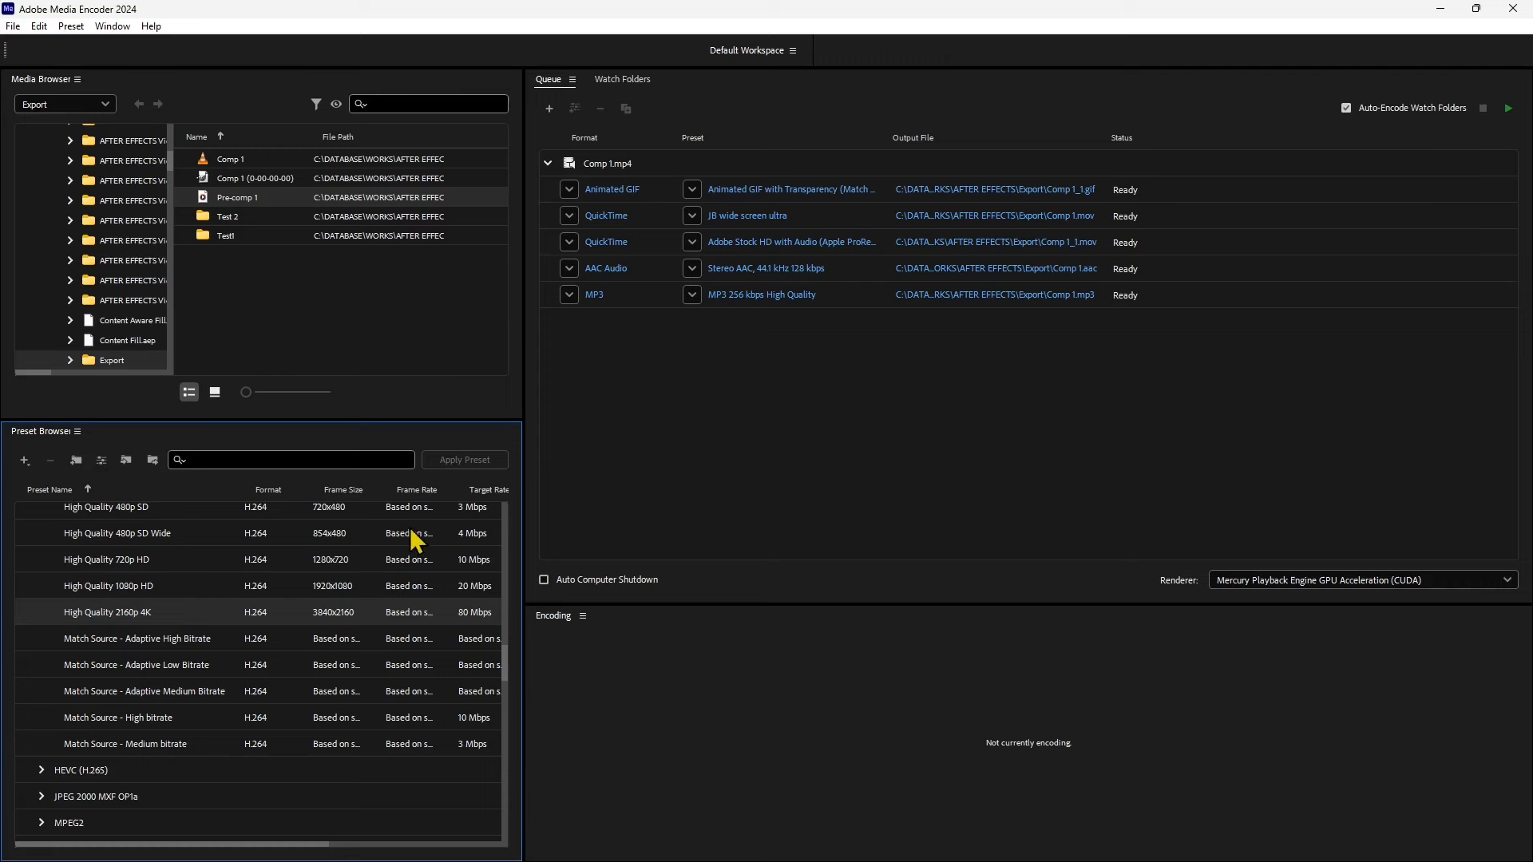
{"action": "mouse_move", "coordinate": [412, 511]}
{"action": "scroll", "coordinate": [253, 684], "scroll_direction": "down", "scroll_amount": 3}
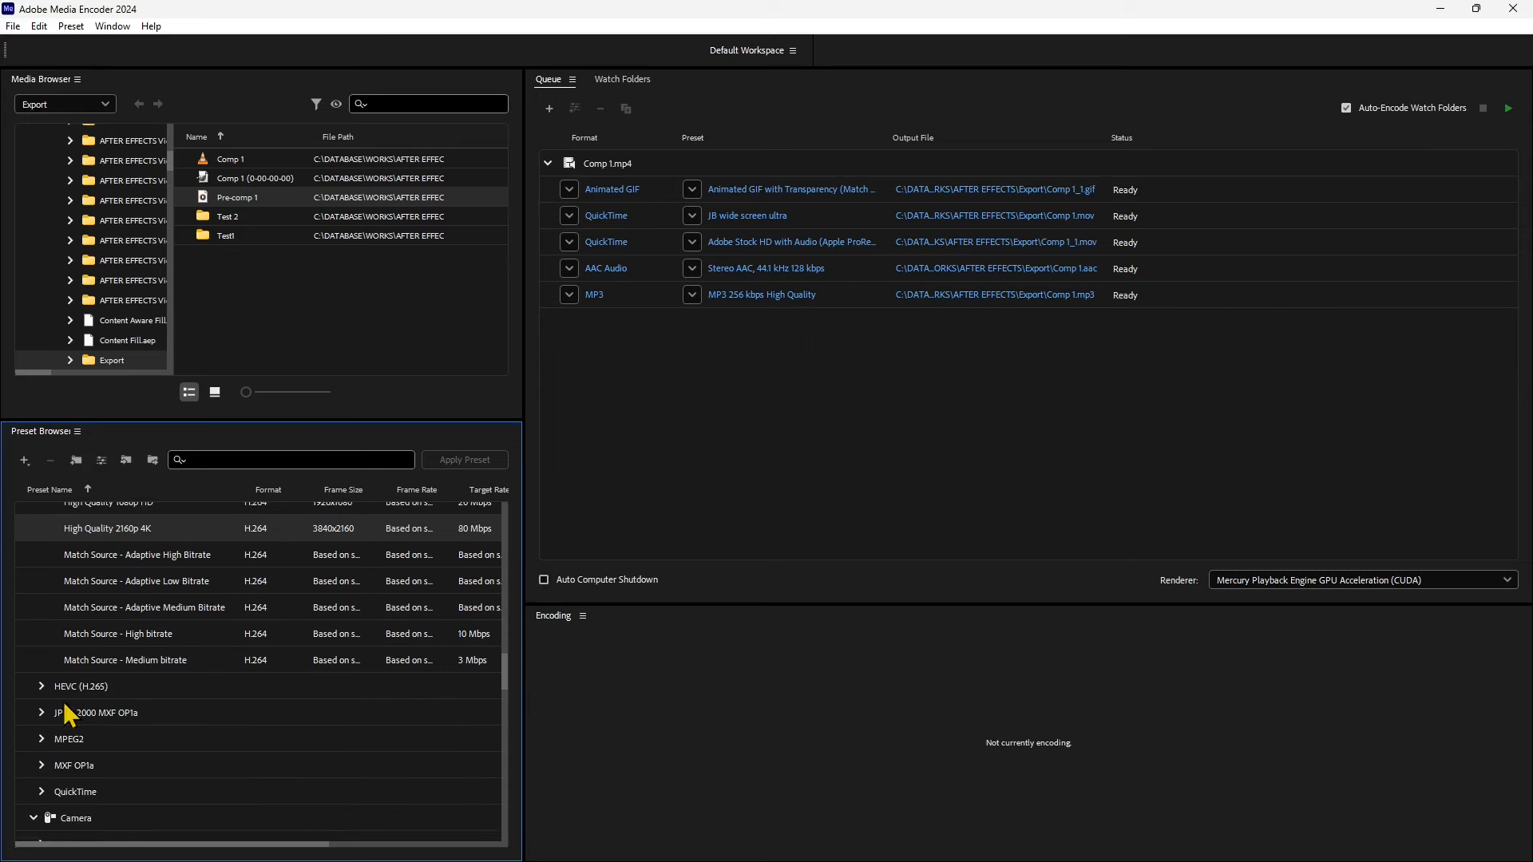
- Examine the HEVC (H.265), JPEG 2000 MXF OP1a and QuickTime presets in the Broadcast group, plus the Camera presets
{"action": "left_click", "coordinate": [41, 687]}
{"action": "scroll", "coordinate": [204, 726], "scroll_direction": "down", "scroll_amount": 2}
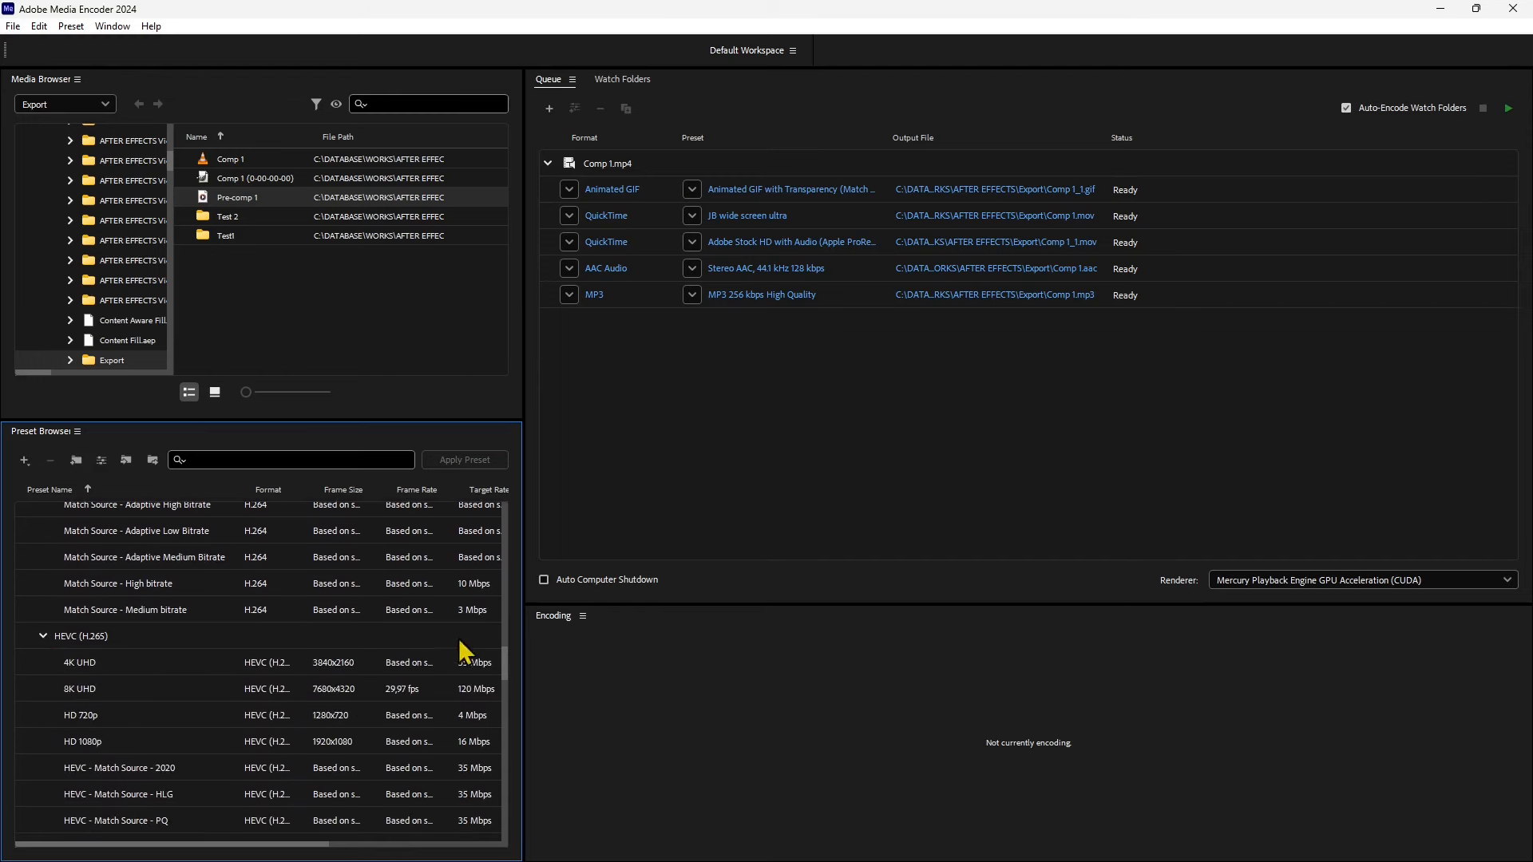
{"action": "left_click_drag", "start_coordinate": [506, 674], "coordinate": [506, 706]}
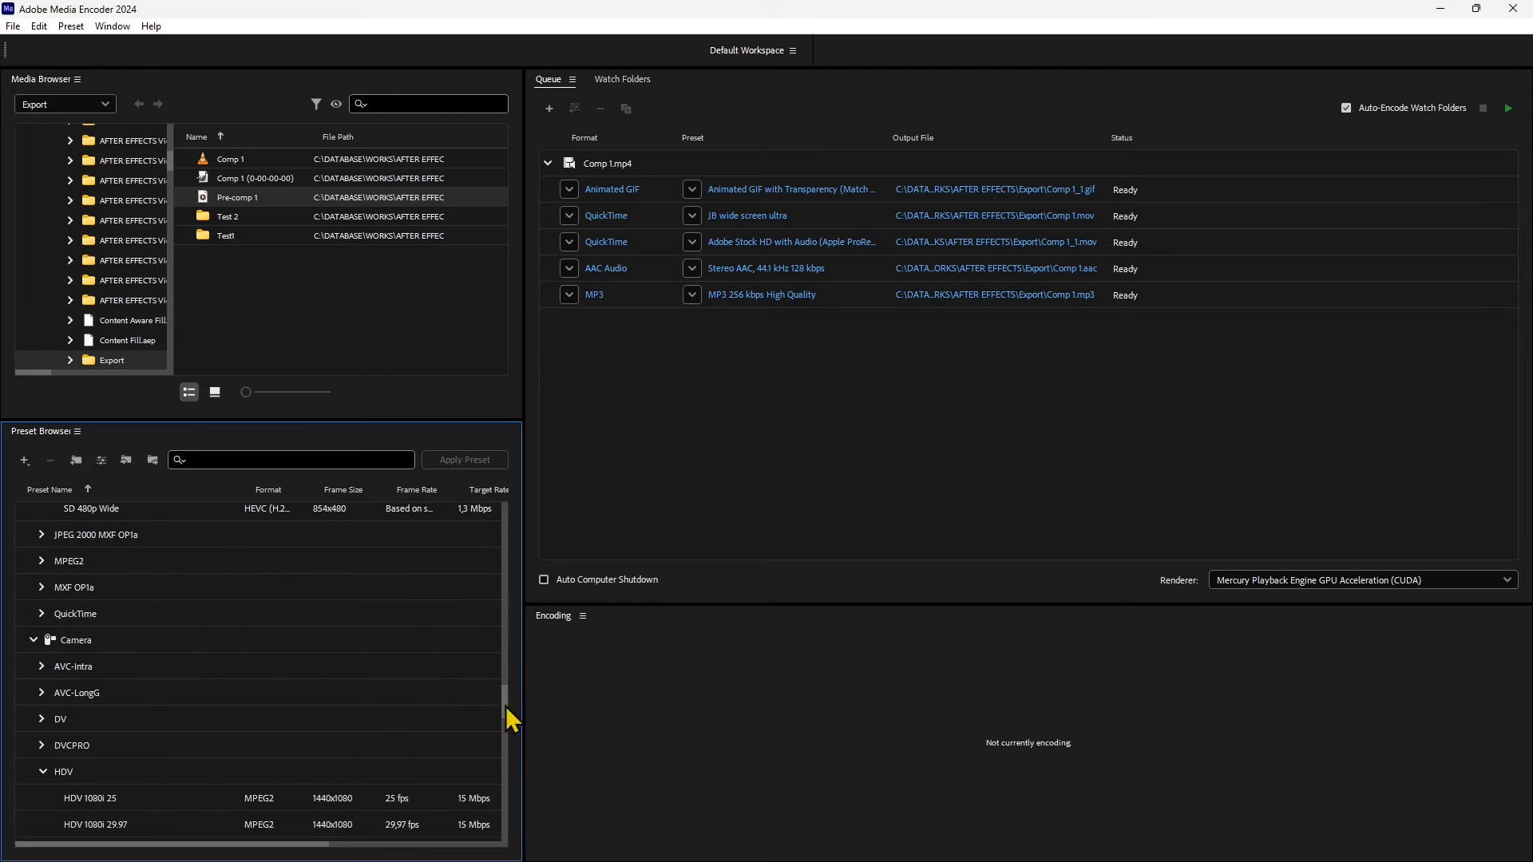
{"action": "left_click", "coordinate": [41, 534]}
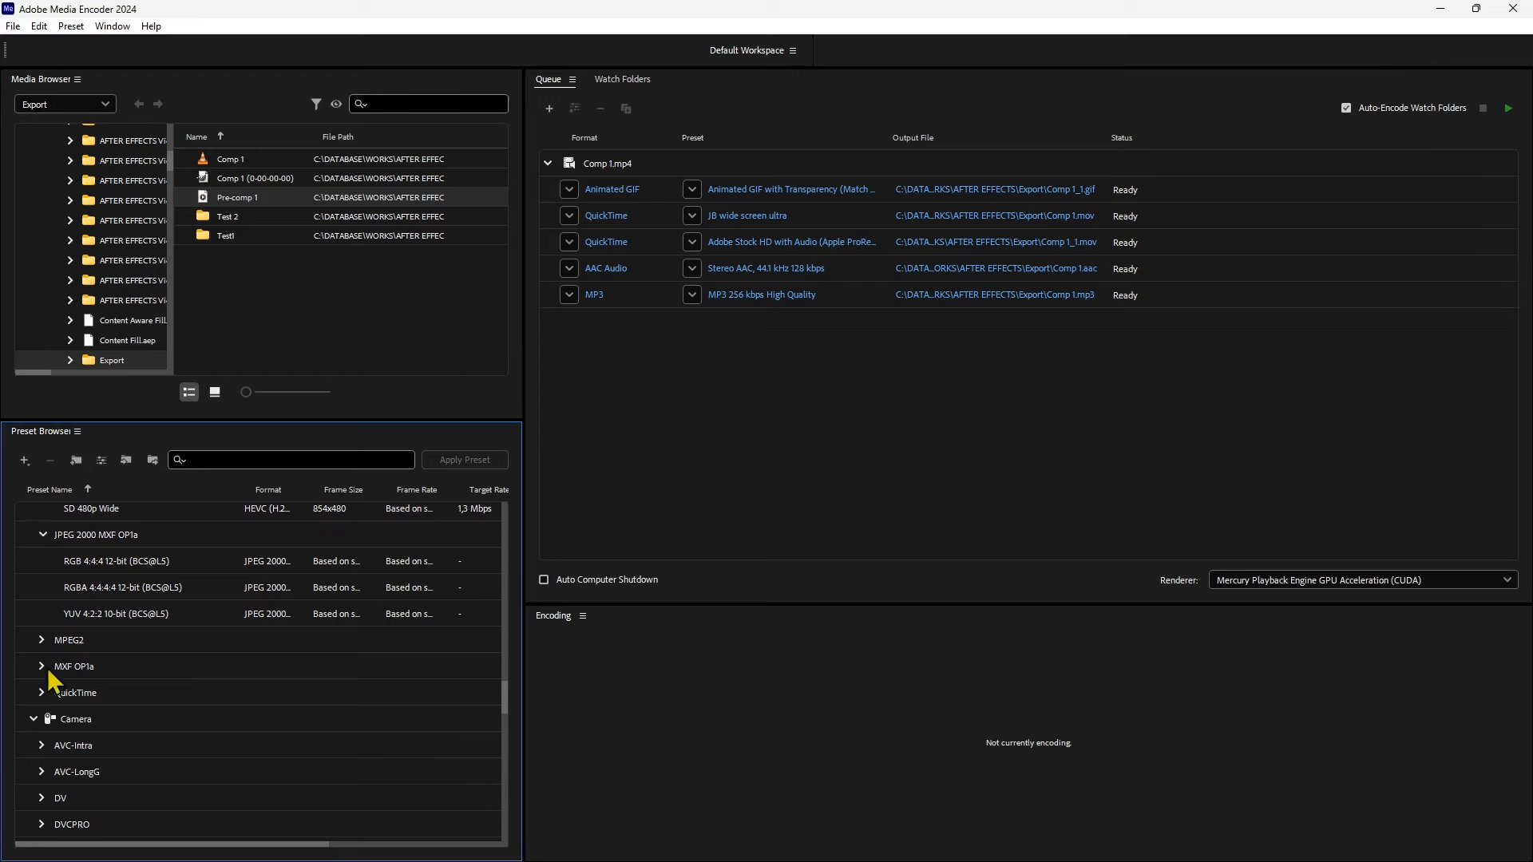
{"action": "scroll", "coordinate": [37, 709], "scroll_direction": "down", "scroll_amount": 1}
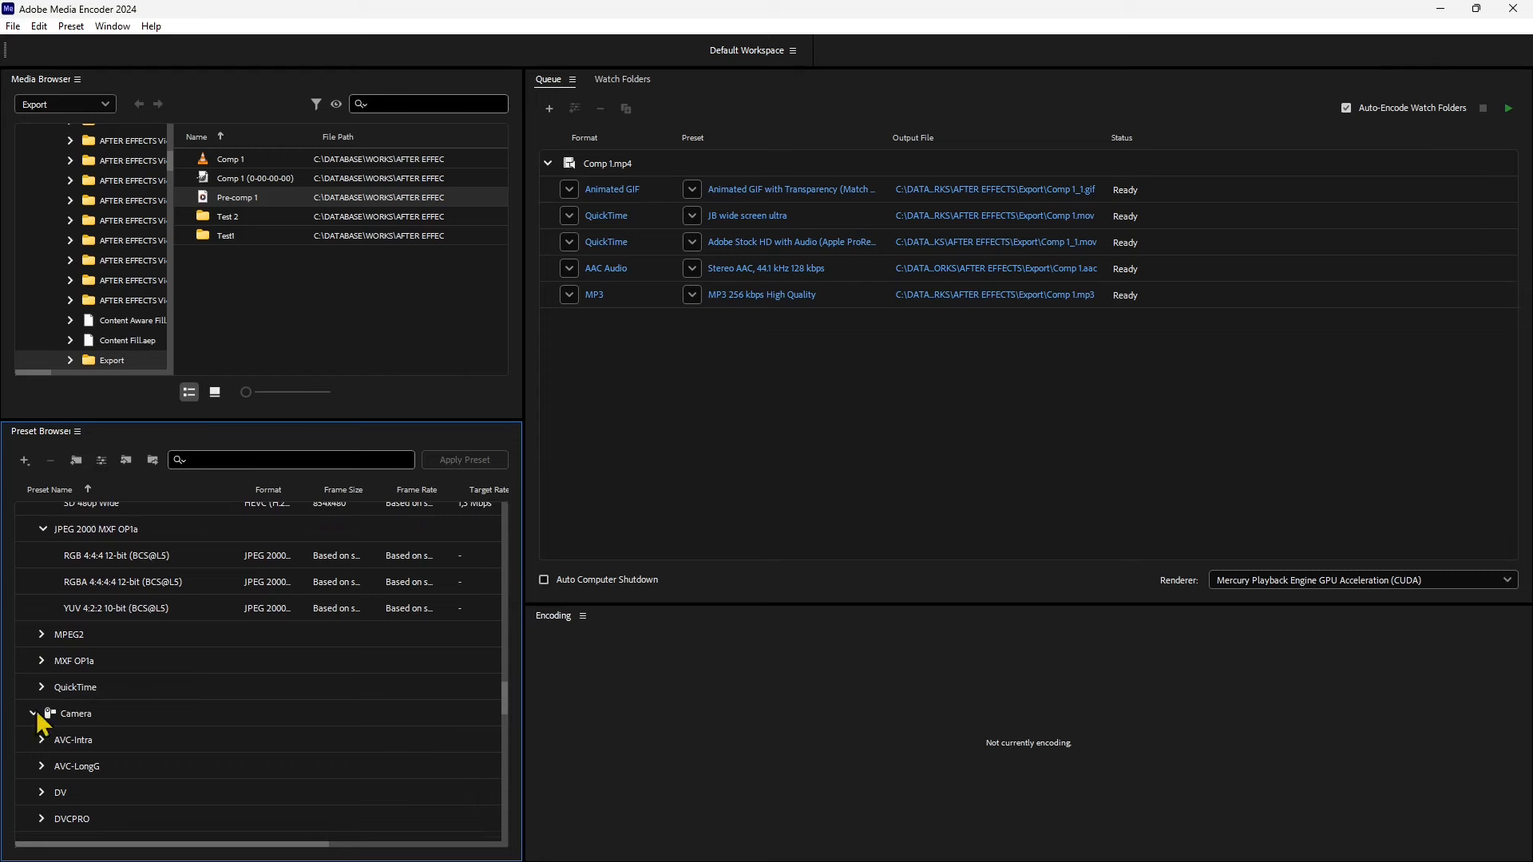
{"action": "left_click", "coordinate": [44, 686]}
{"action": "scroll", "coordinate": [128, 739], "scroll_direction": "down", "scroll_amount": 5}
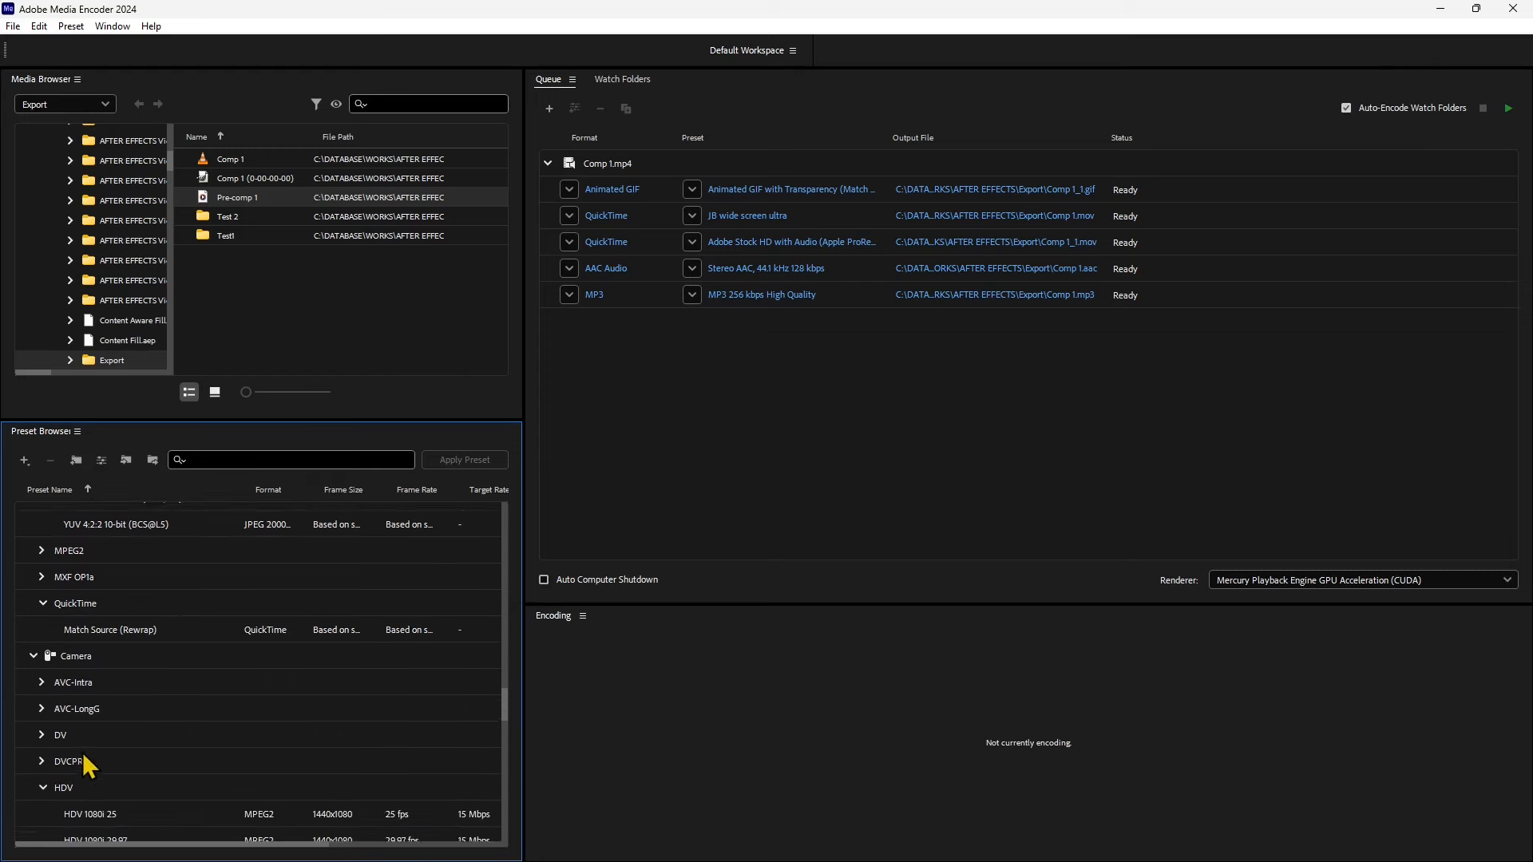
{"action": "left_click_drag", "start_coordinate": [506, 712], "coordinate": [506, 742]}
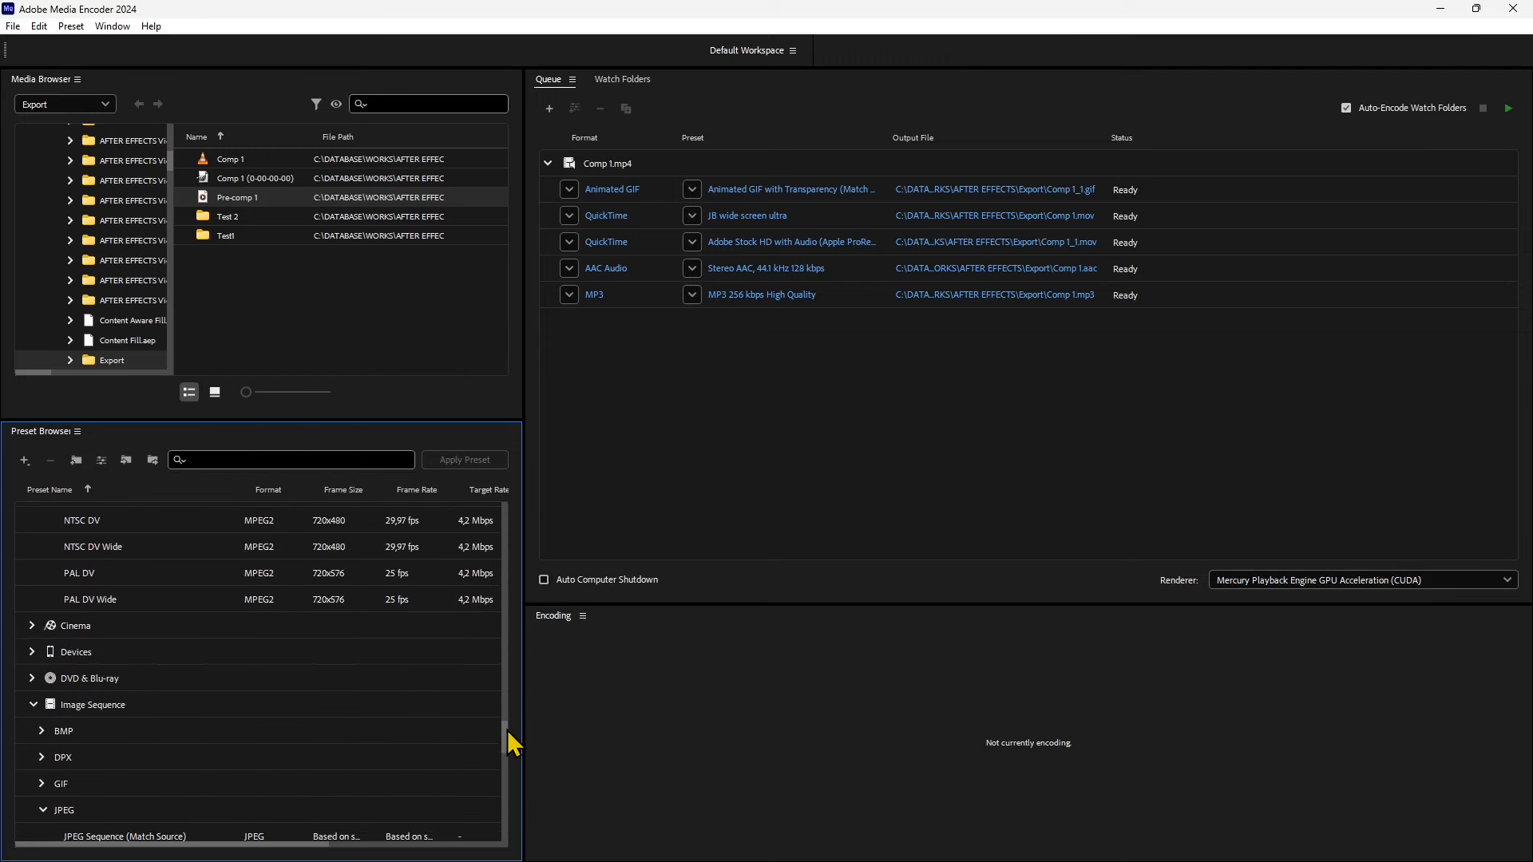
- Look through the Cinema, mobile Devices and Image Sequence groups of the system presets
{"action": "left_click", "coordinate": [32, 626]}
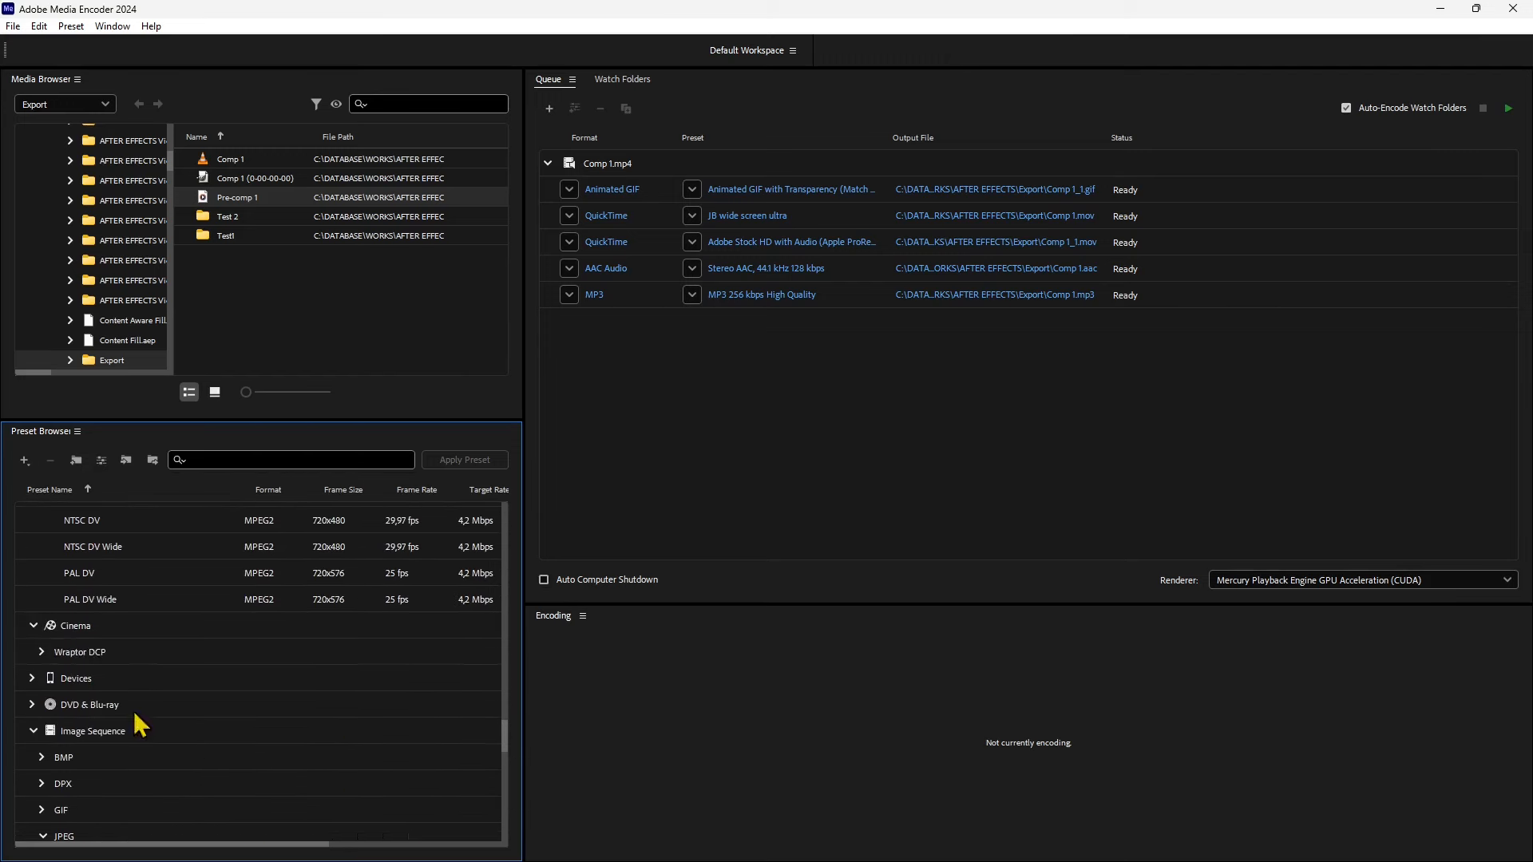
{"action": "left_click", "coordinate": [32, 678]}
{"action": "scroll", "coordinate": [319, 723], "scroll_direction": "down", "scroll_amount": 2}
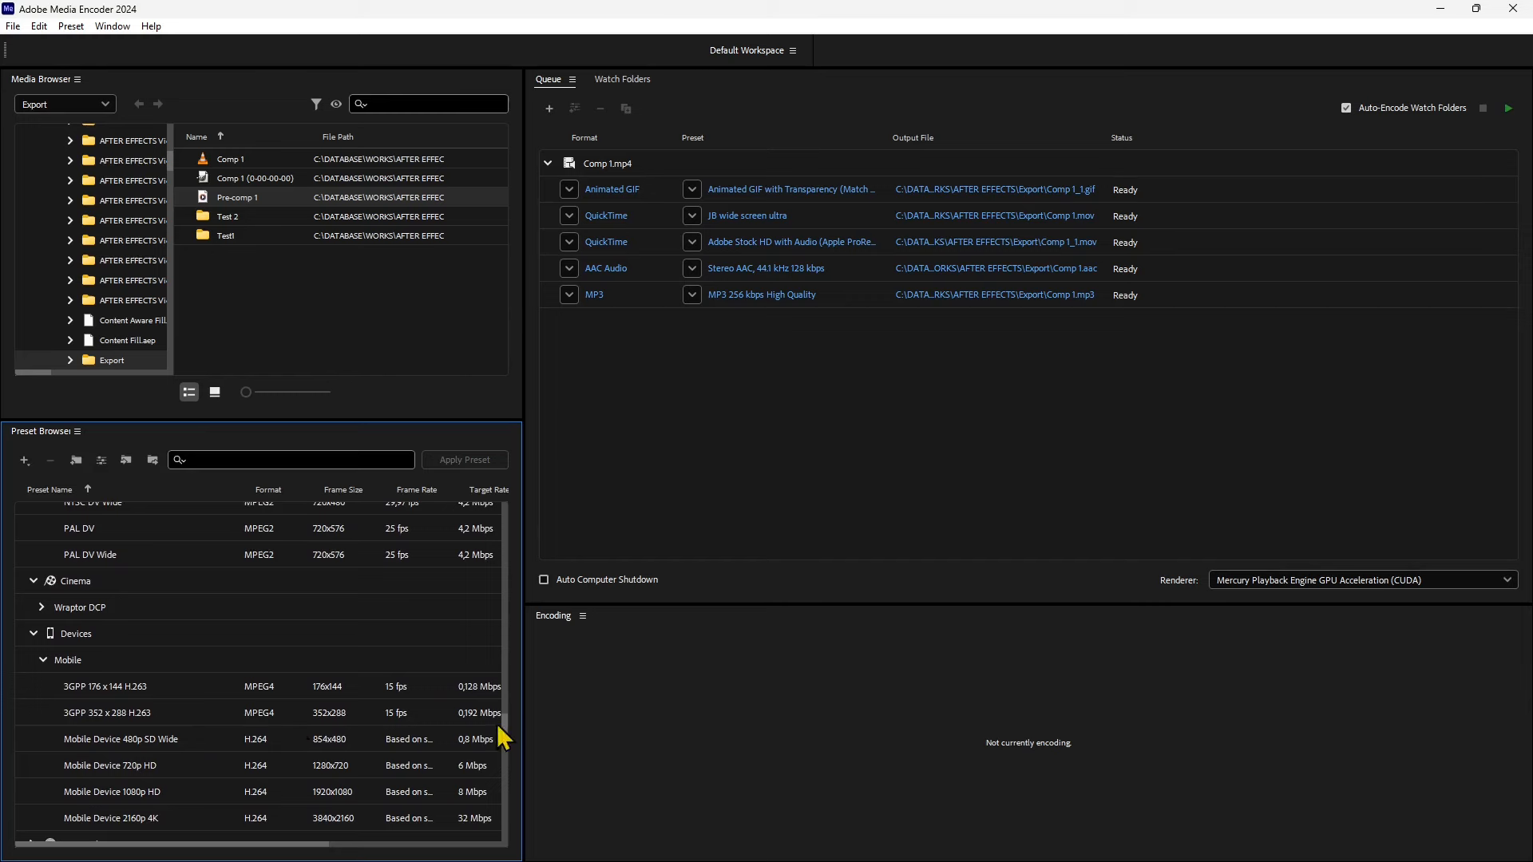
{"action": "scroll", "coordinate": [505, 758], "scroll_direction": "down", "scroll_amount": 5}
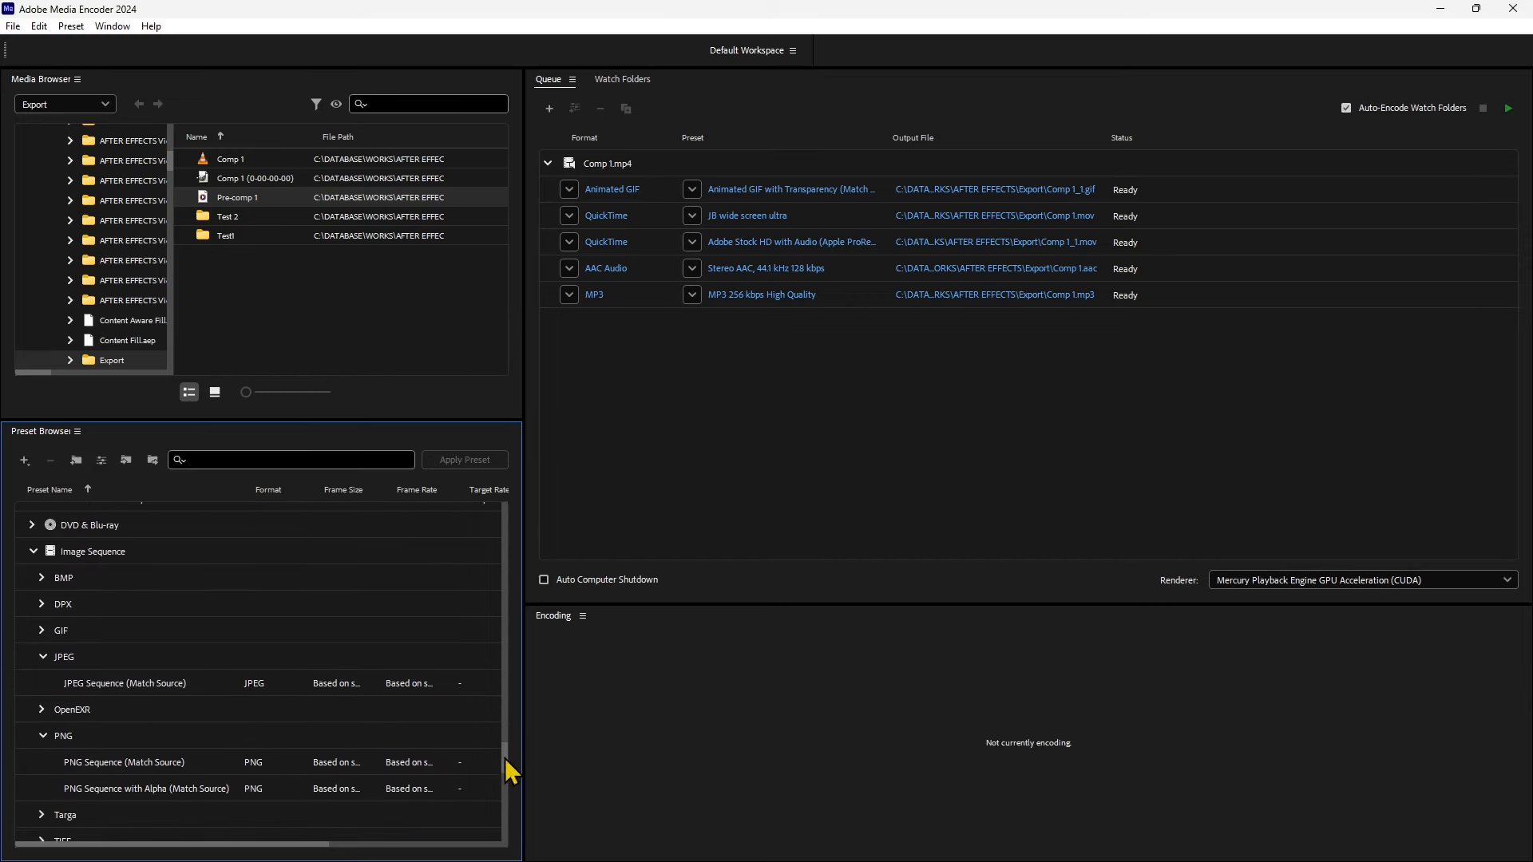
{"action": "left_click", "coordinate": [33, 522]}
{"action": "scroll", "coordinate": [504, 754], "scroll_direction": "down", "scroll_amount": 5}
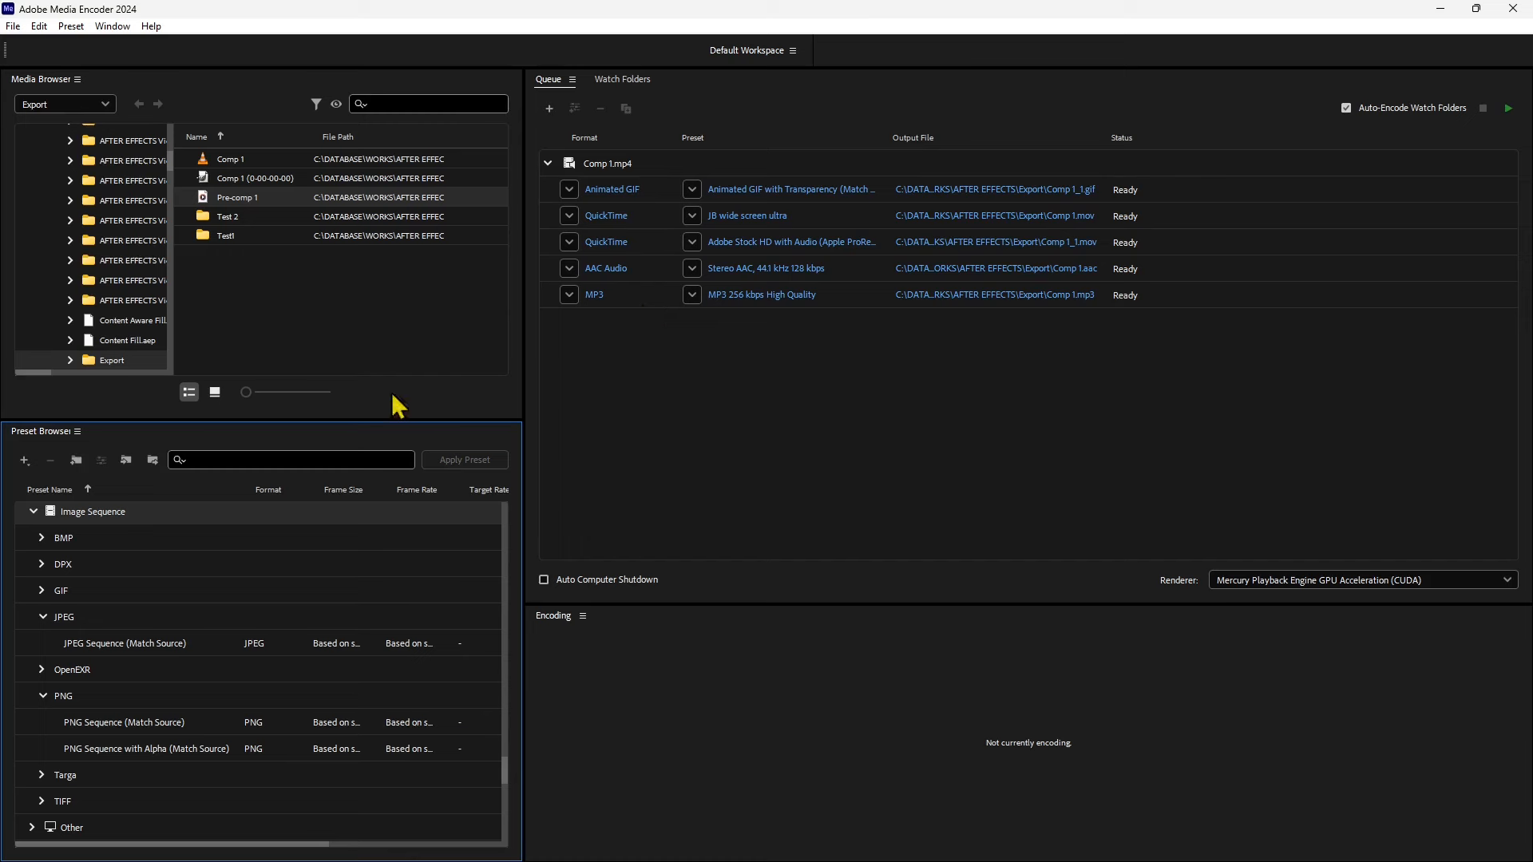
- Apply the Image Sequence preset "JPEG Sequence (Match Source)" to the queued Comp 1.mp4 as another output
{"action": "left_click", "coordinate": [62, 623]}
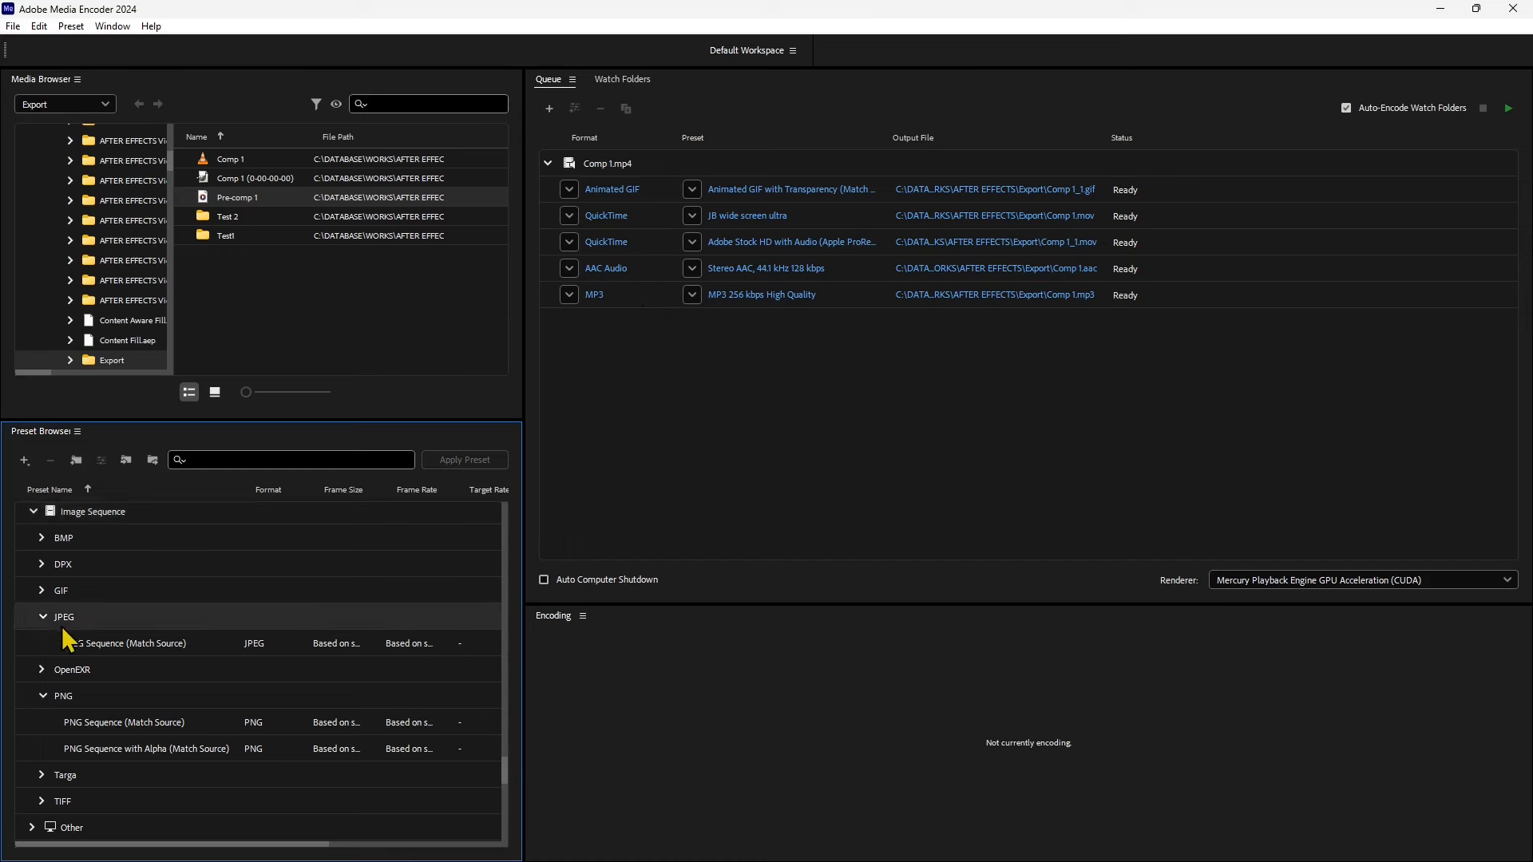
{"action": "left_click", "coordinate": [229, 158]}
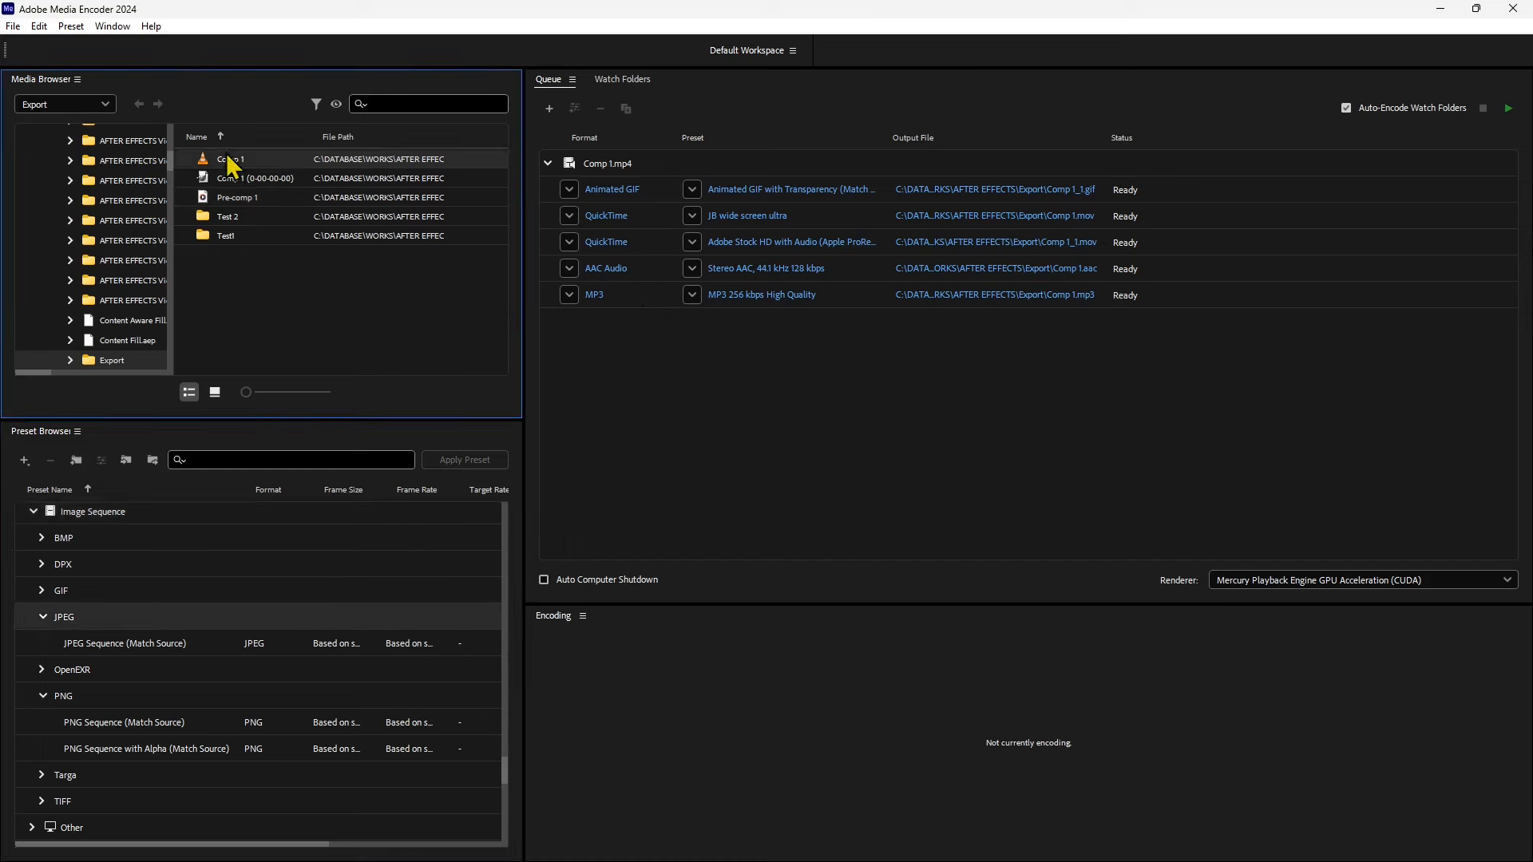
{"action": "left_click", "coordinate": [126, 669]}
{"action": "left_click", "coordinate": [128, 643]}
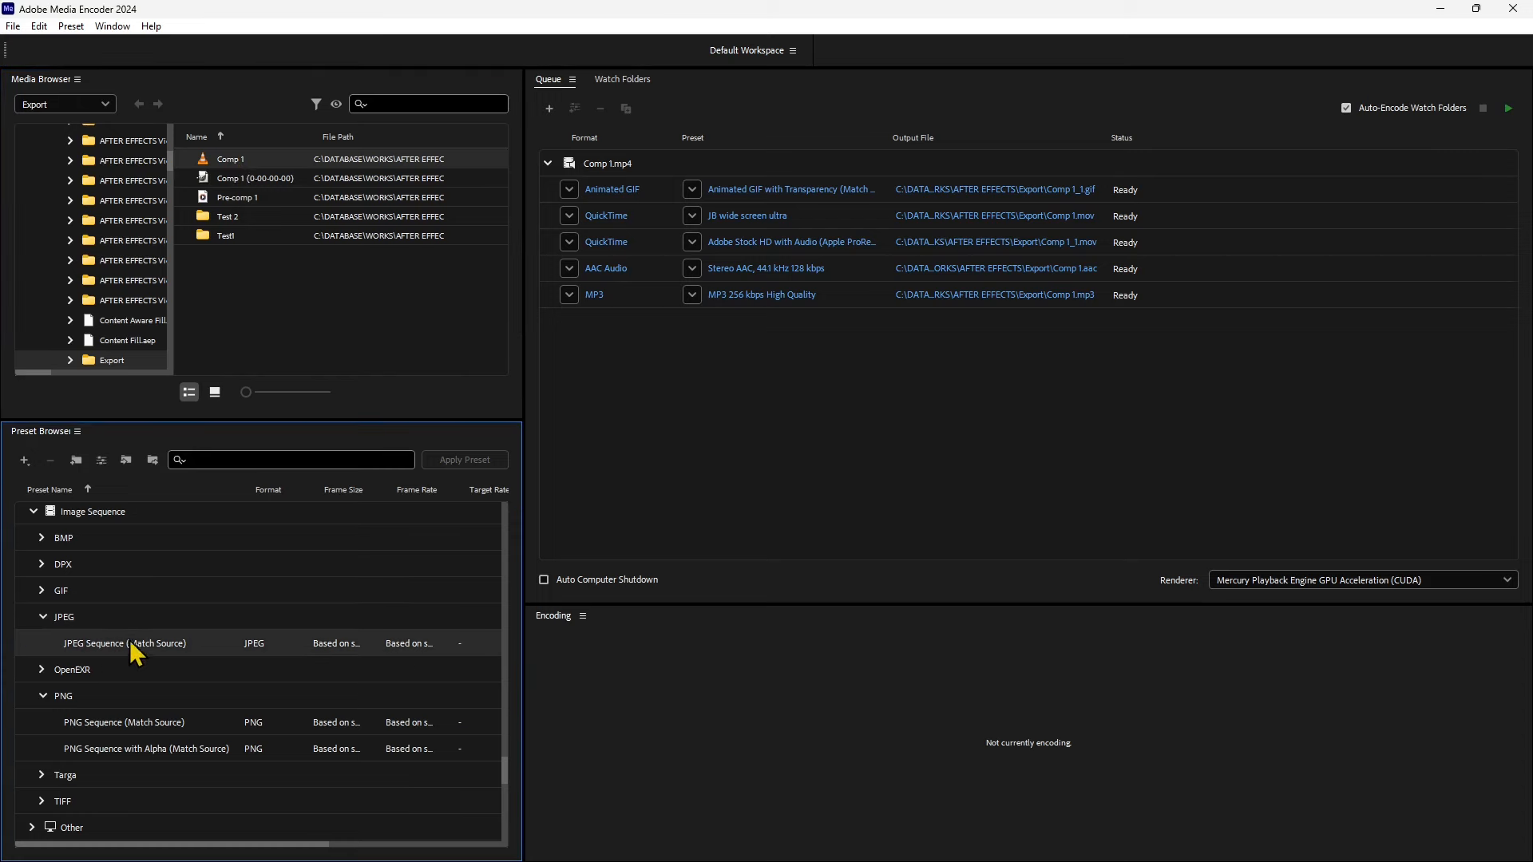
{"action": "left_click", "coordinate": [601, 171]}
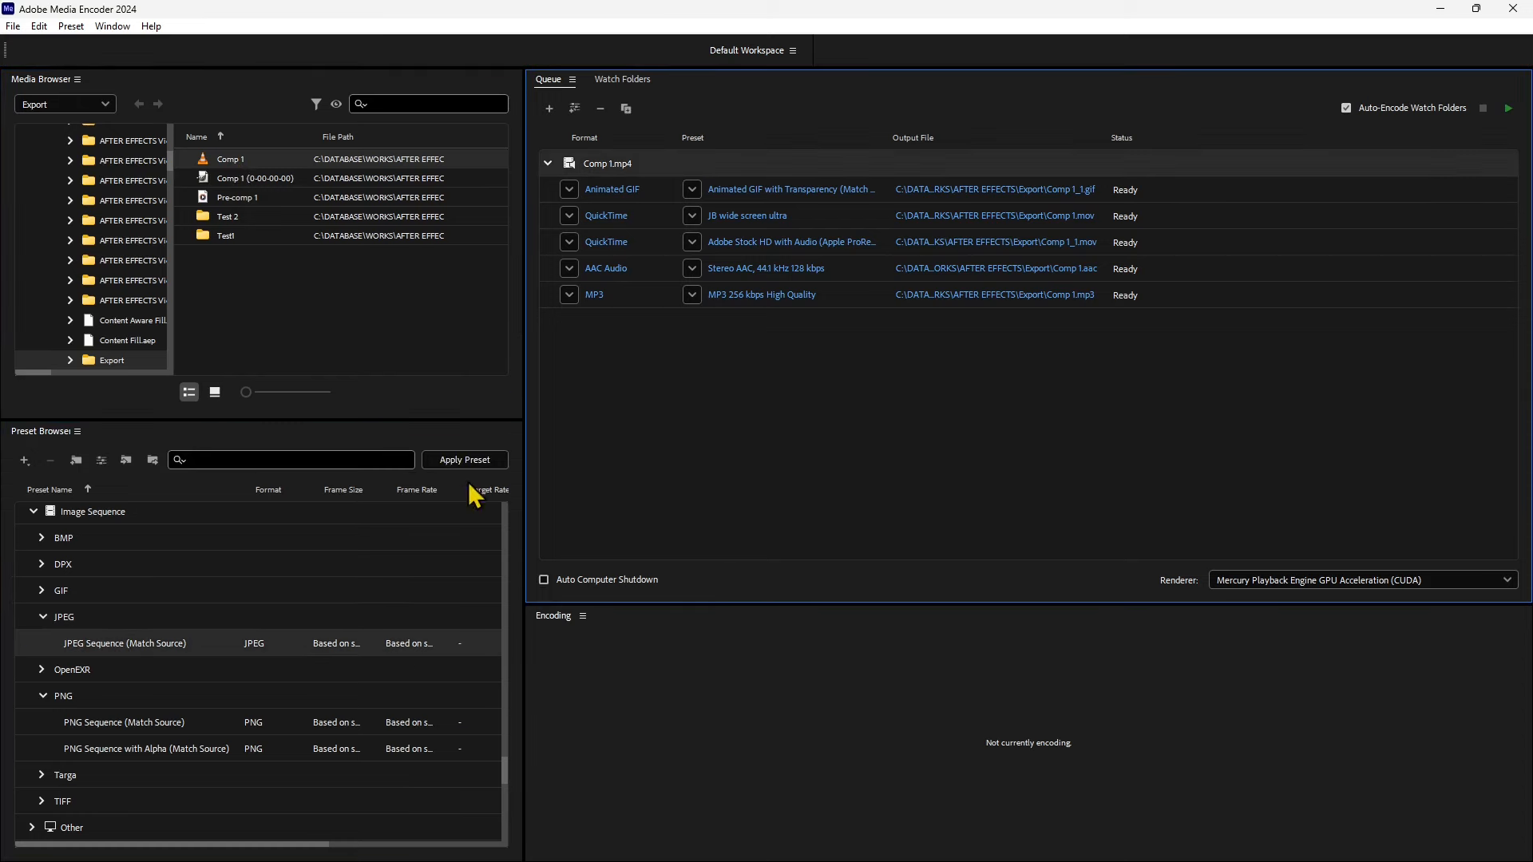
{"action": "left_click", "coordinate": [459, 459]}
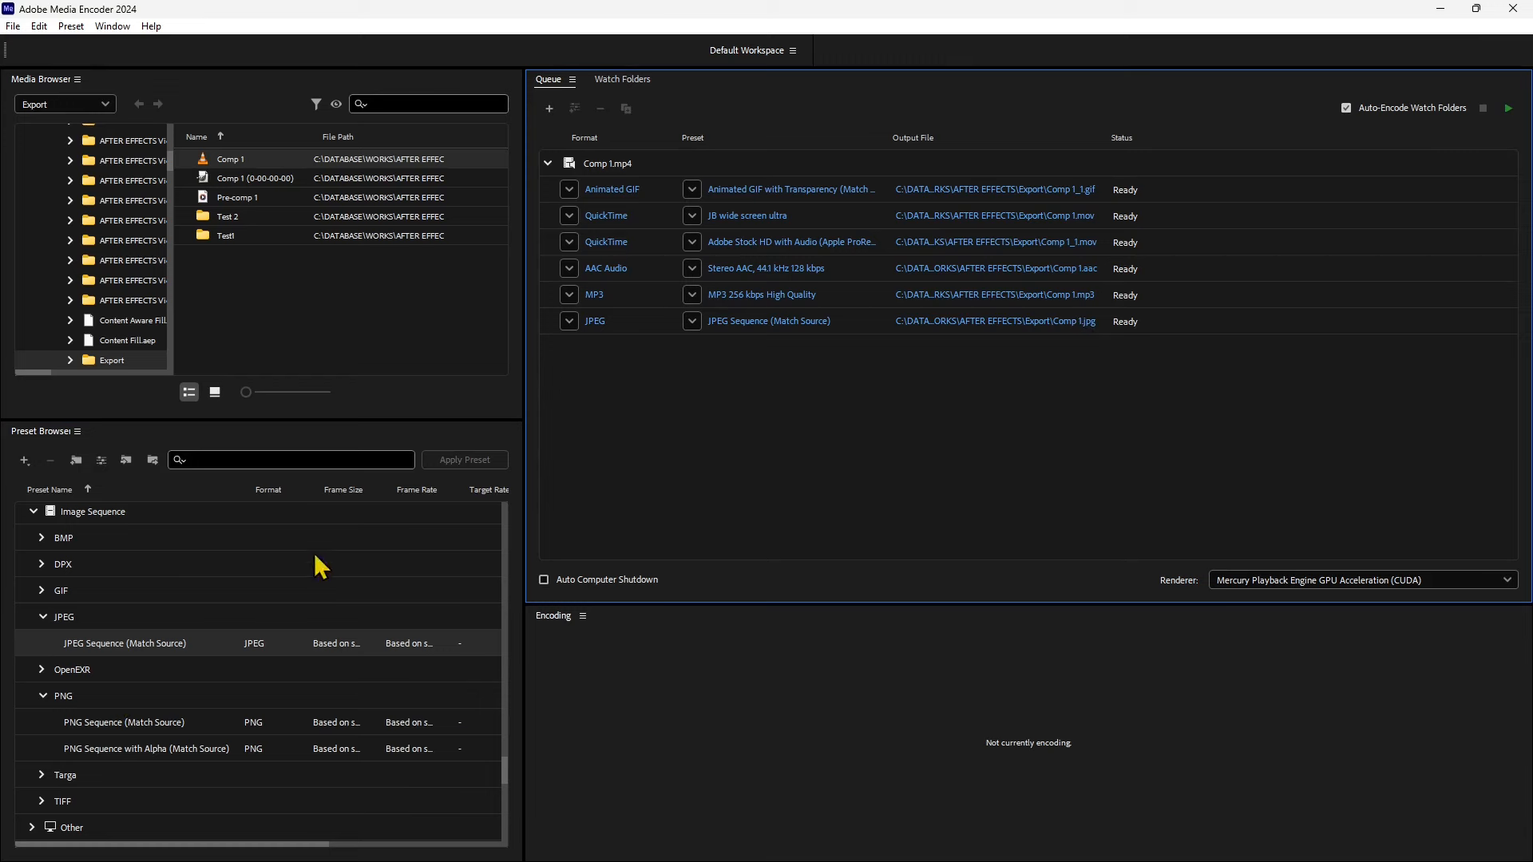
- Apply the image sequence preset "PNG Sequence with Alpha (Match Source)" to the queued Comp 1.mp4 as another output
{"action": "left_click", "coordinate": [86, 694]}
{"action": "scroll", "coordinate": [163, 710], "scroll_direction": "down", "scroll_amount": 1}
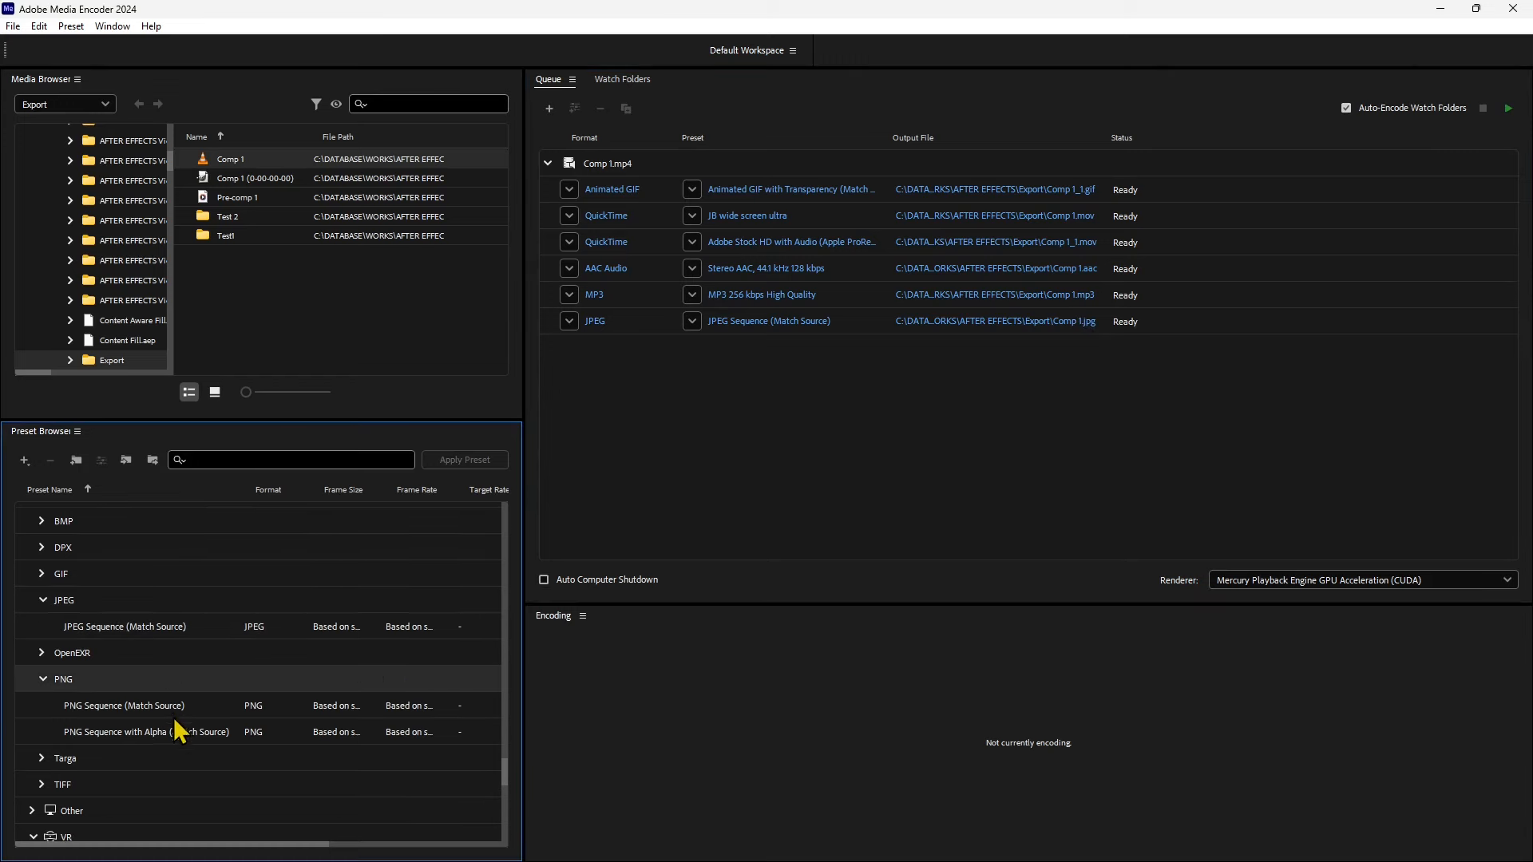
{"action": "left_click", "coordinate": [166, 728]}
{"action": "scroll", "coordinate": [184, 725], "scroll_direction": "down", "scroll_amount": 1}
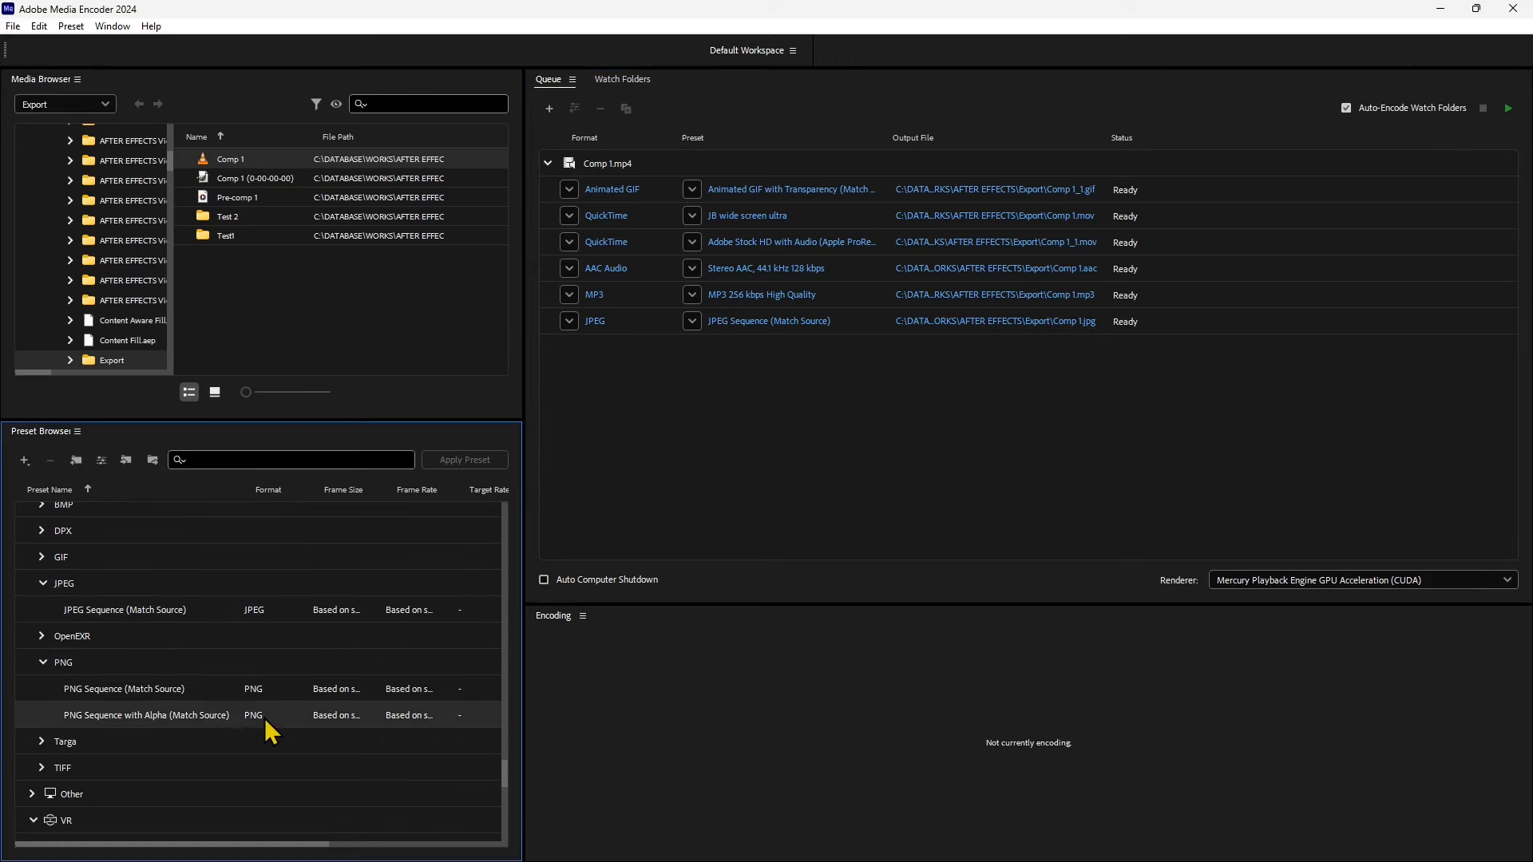
{"action": "left_click_drag", "start_coordinate": [266, 722], "coordinate": [569, 167]}
- Look through the remaining system presets, from the PNG sequences to the VR and Web Video groups with their social media presets
{"action": "scroll", "coordinate": [133, 669], "scroll_direction": "down", "scroll_amount": 1}
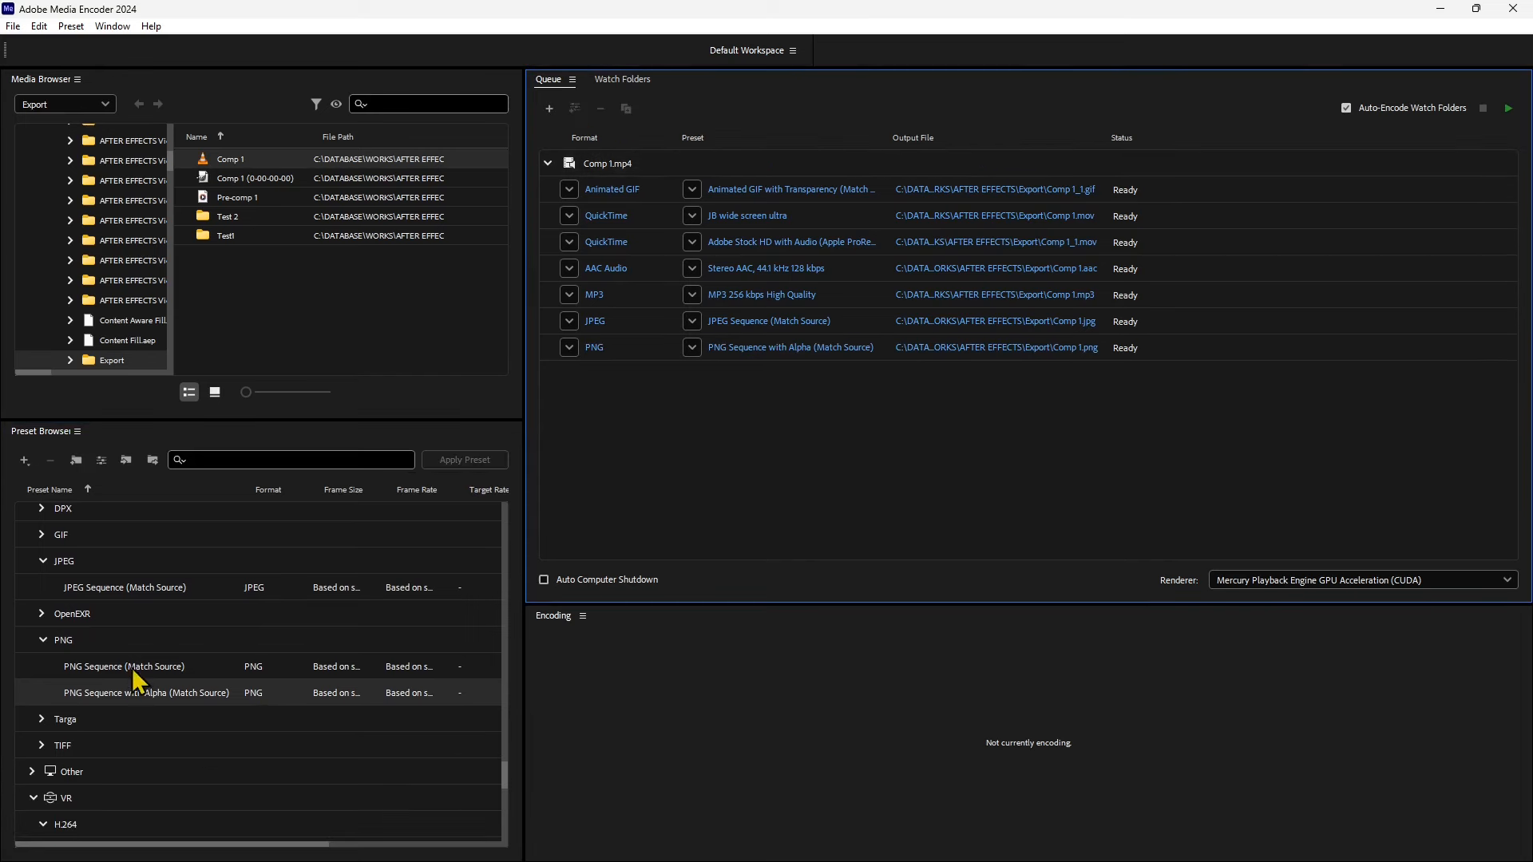
{"action": "left_click", "coordinate": [120, 673]}
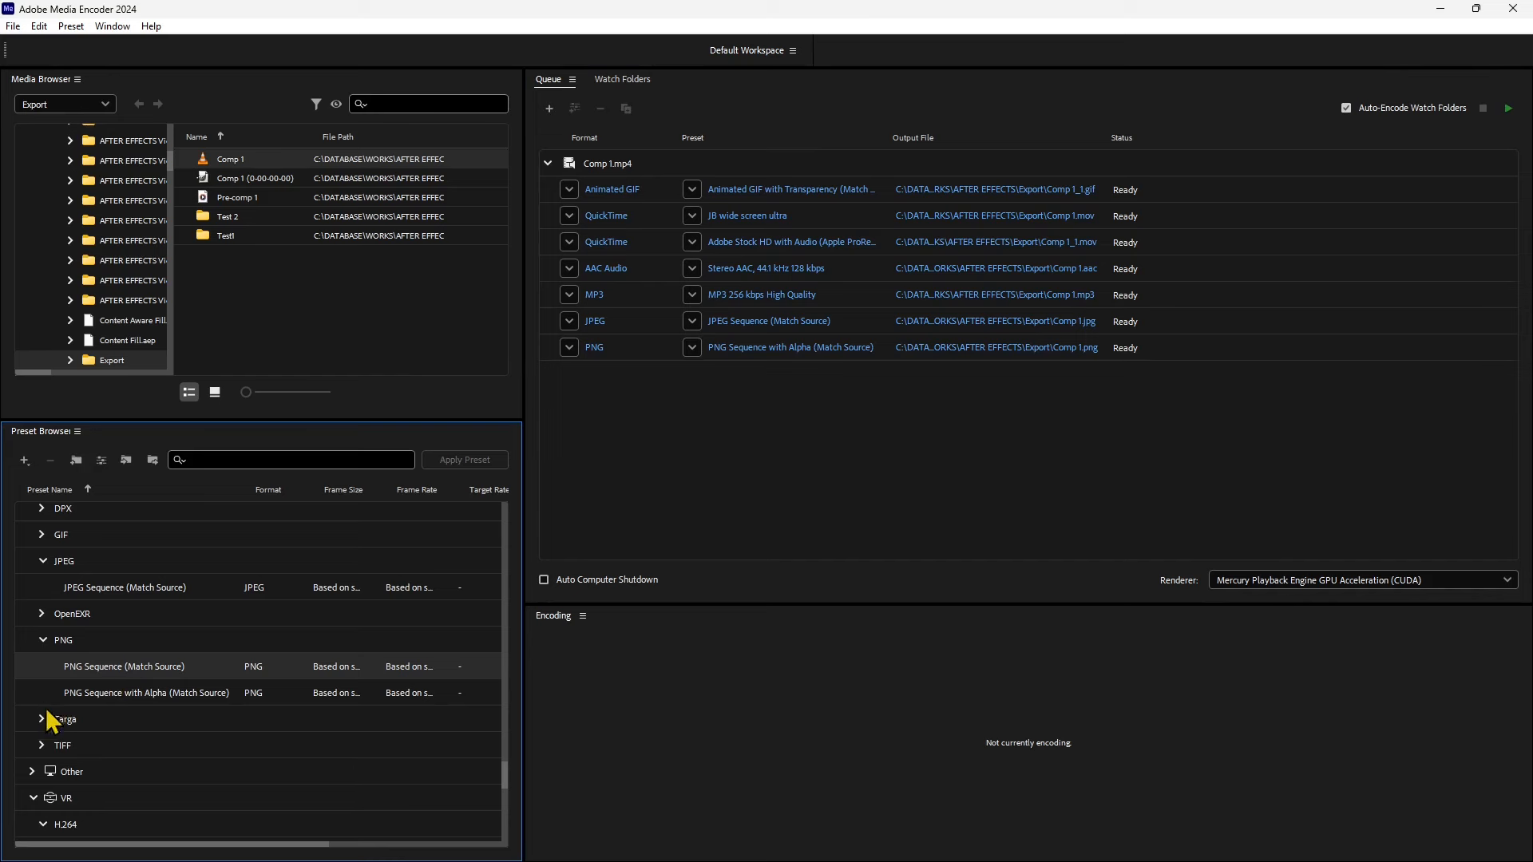
{"action": "scroll", "coordinate": [98, 751], "scroll_direction": "down", "scroll_amount": 6}
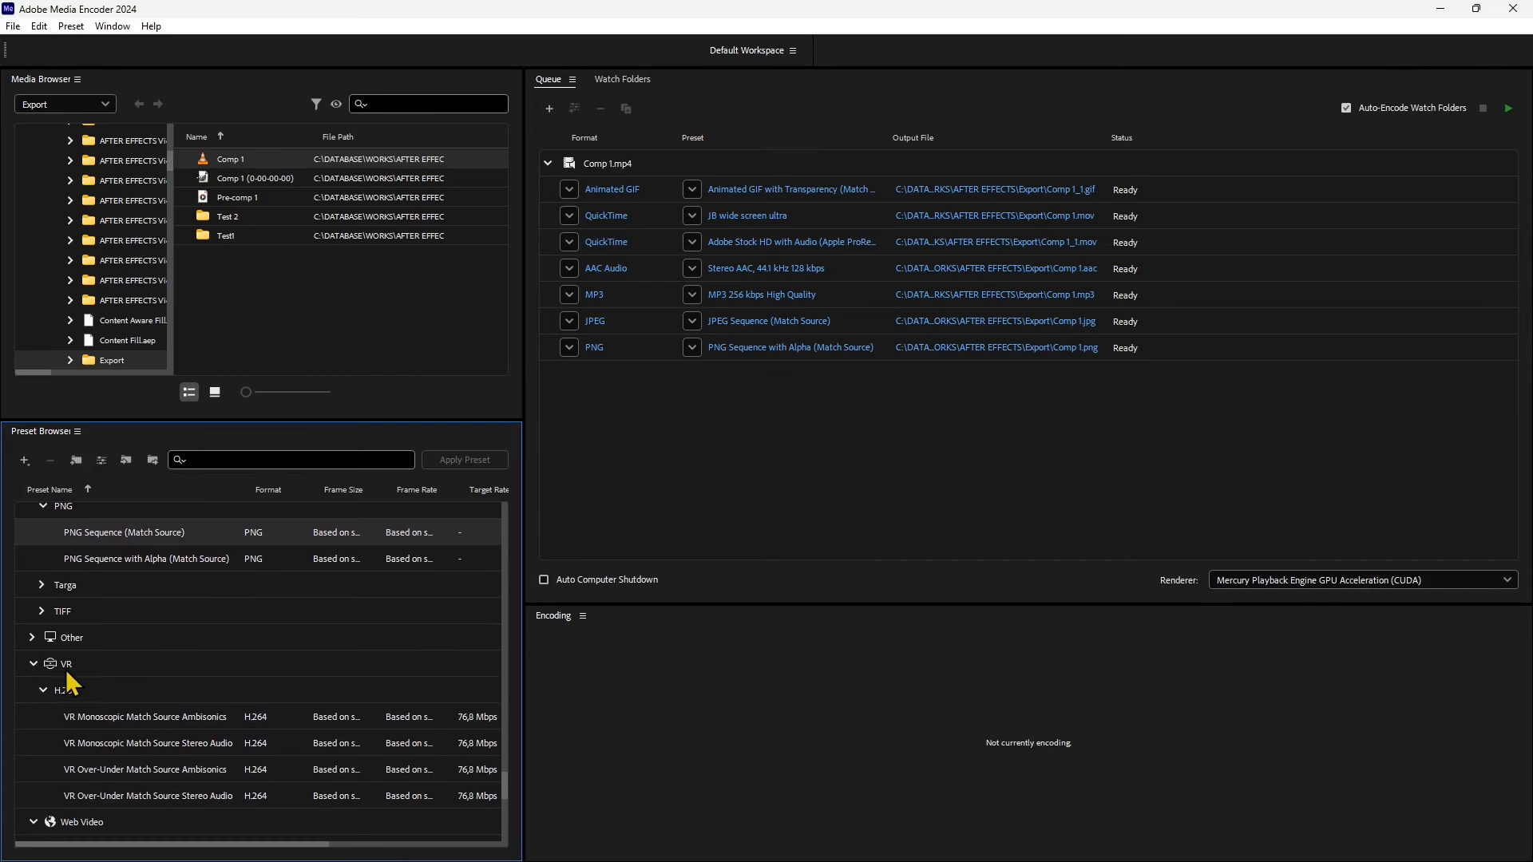
{"action": "scroll", "coordinate": [88, 691], "scroll_direction": "down", "scroll_amount": 1}
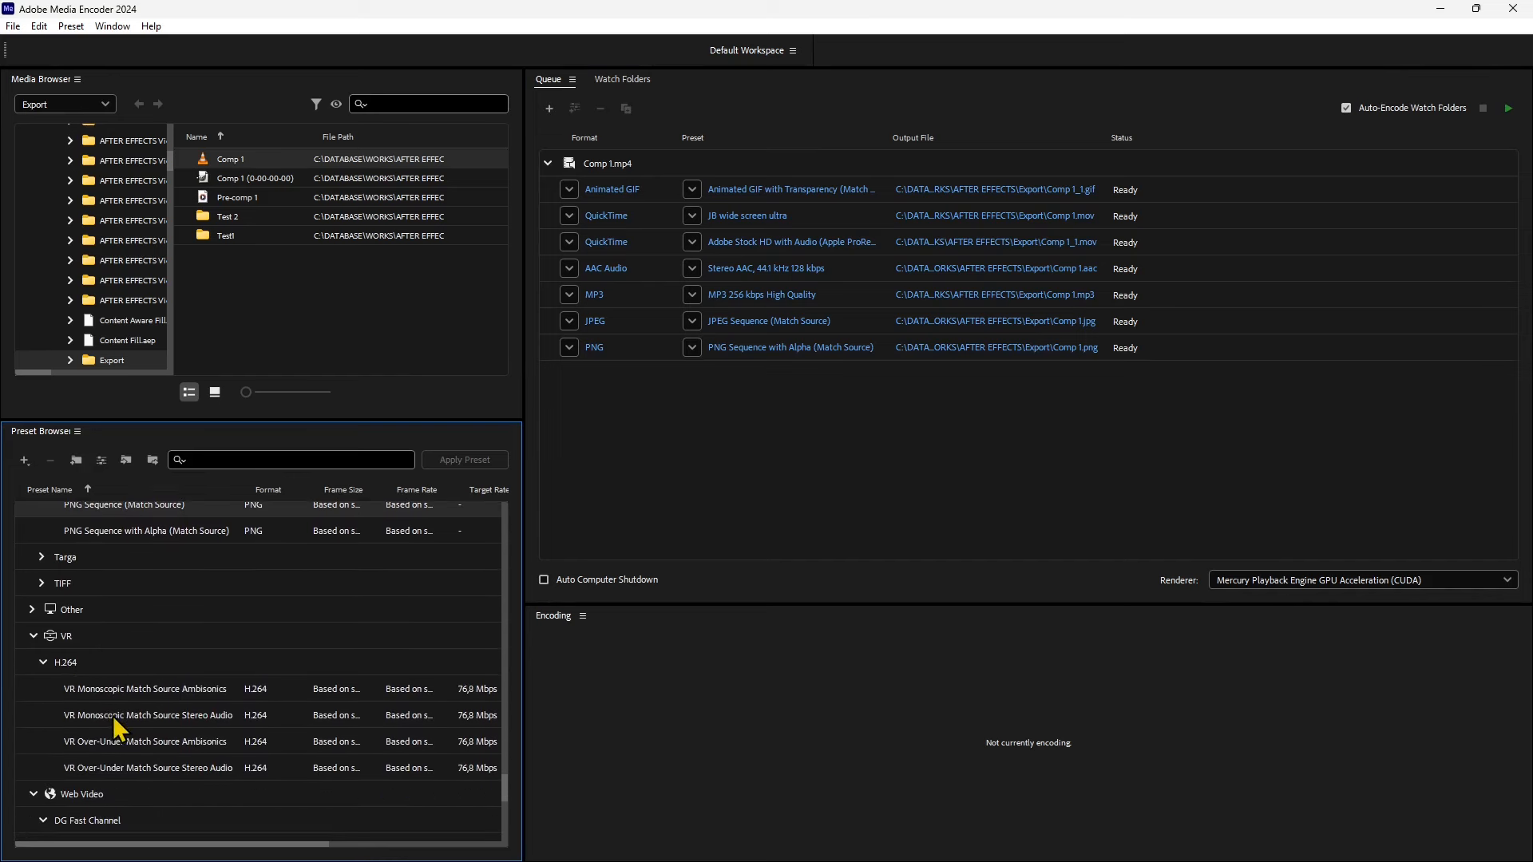
{"action": "scroll", "coordinate": [147, 783], "scroll_direction": "down", "scroll_amount": 1}
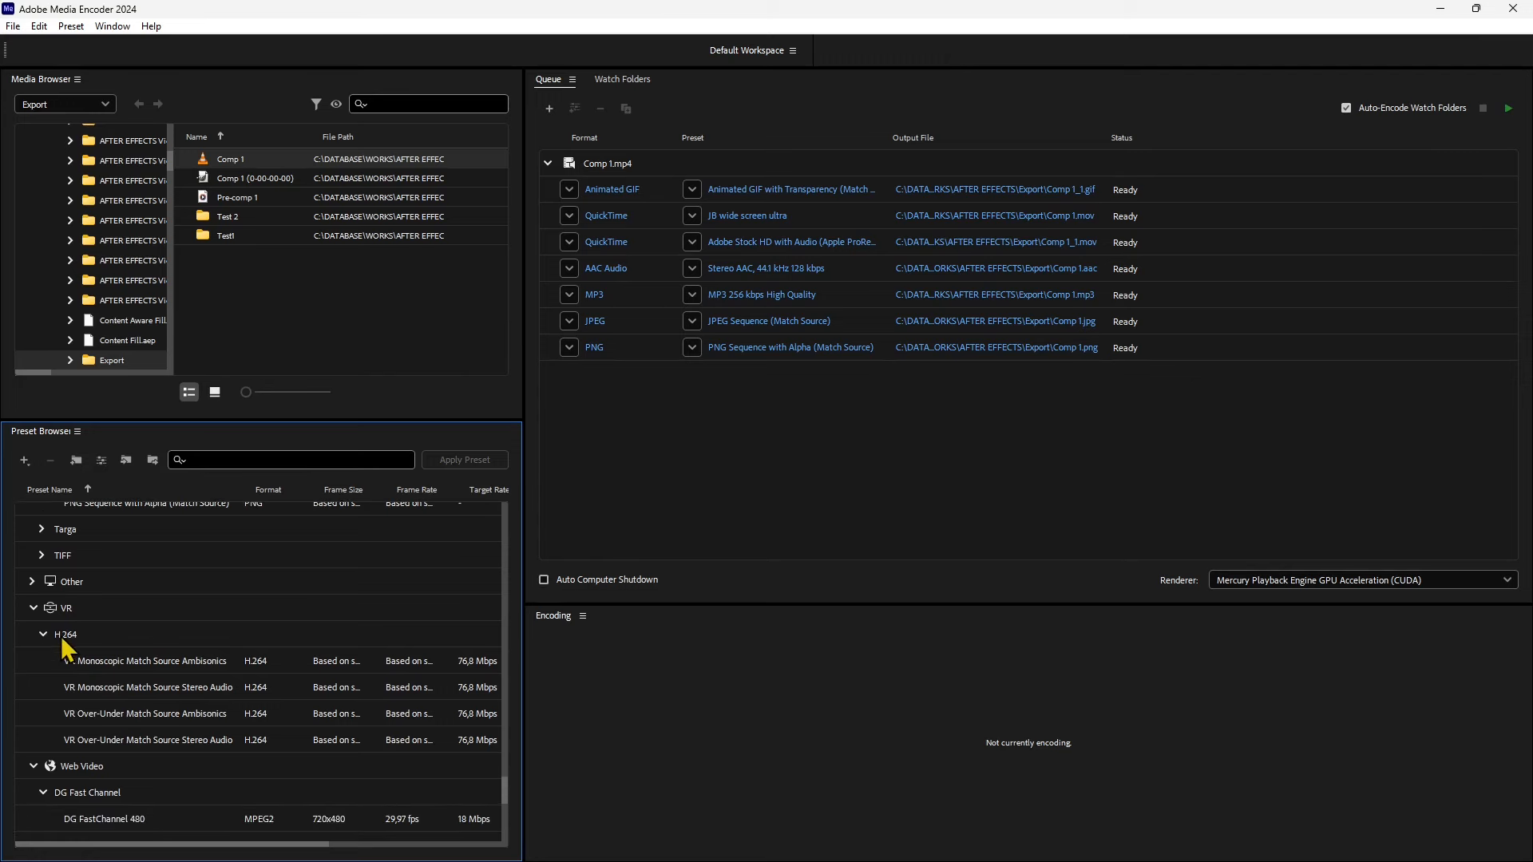
{"action": "scroll", "coordinate": [190, 735], "scroll_direction": "down", "scroll_amount": 5}
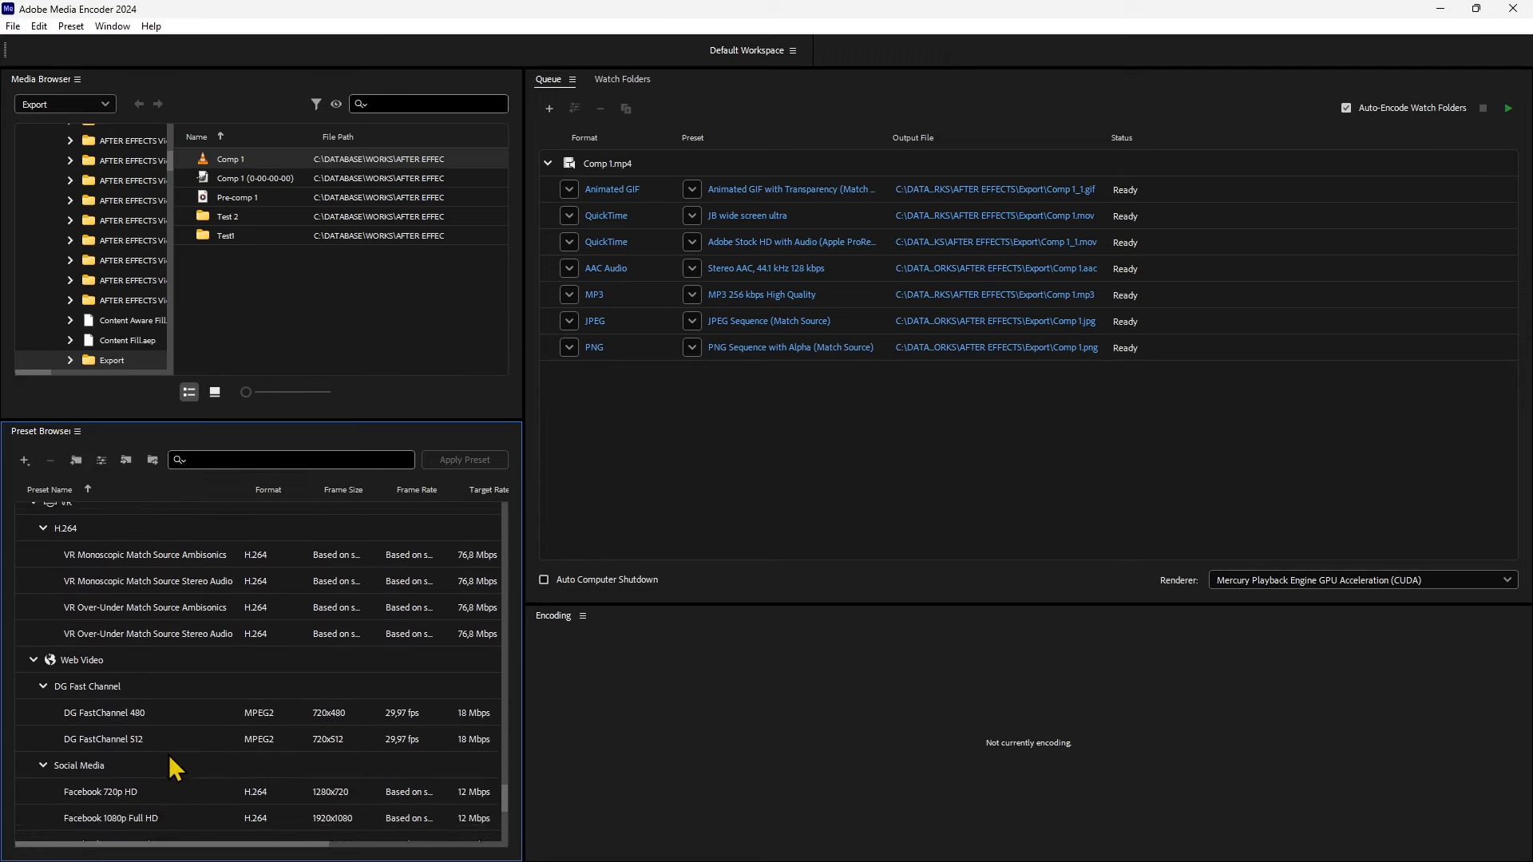
{"action": "scroll", "coordinate": [182, 755], "scroll_direction": "down", "scroll_amount": 6}
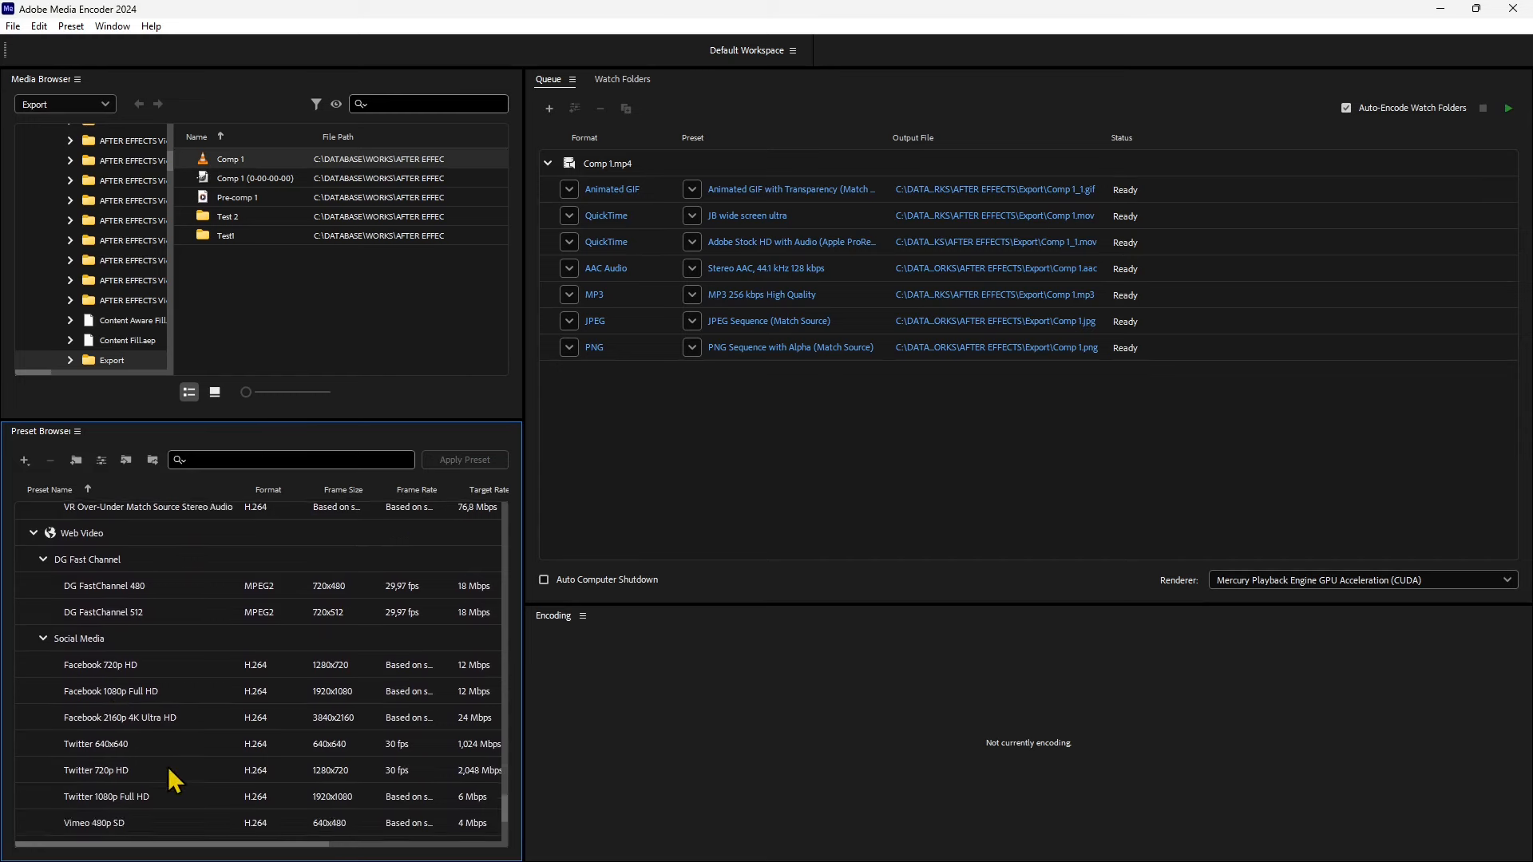
{"action": "scroll", "coordinate": [171, 773], "scroll_direction": "down", "scroll_amount": 5}
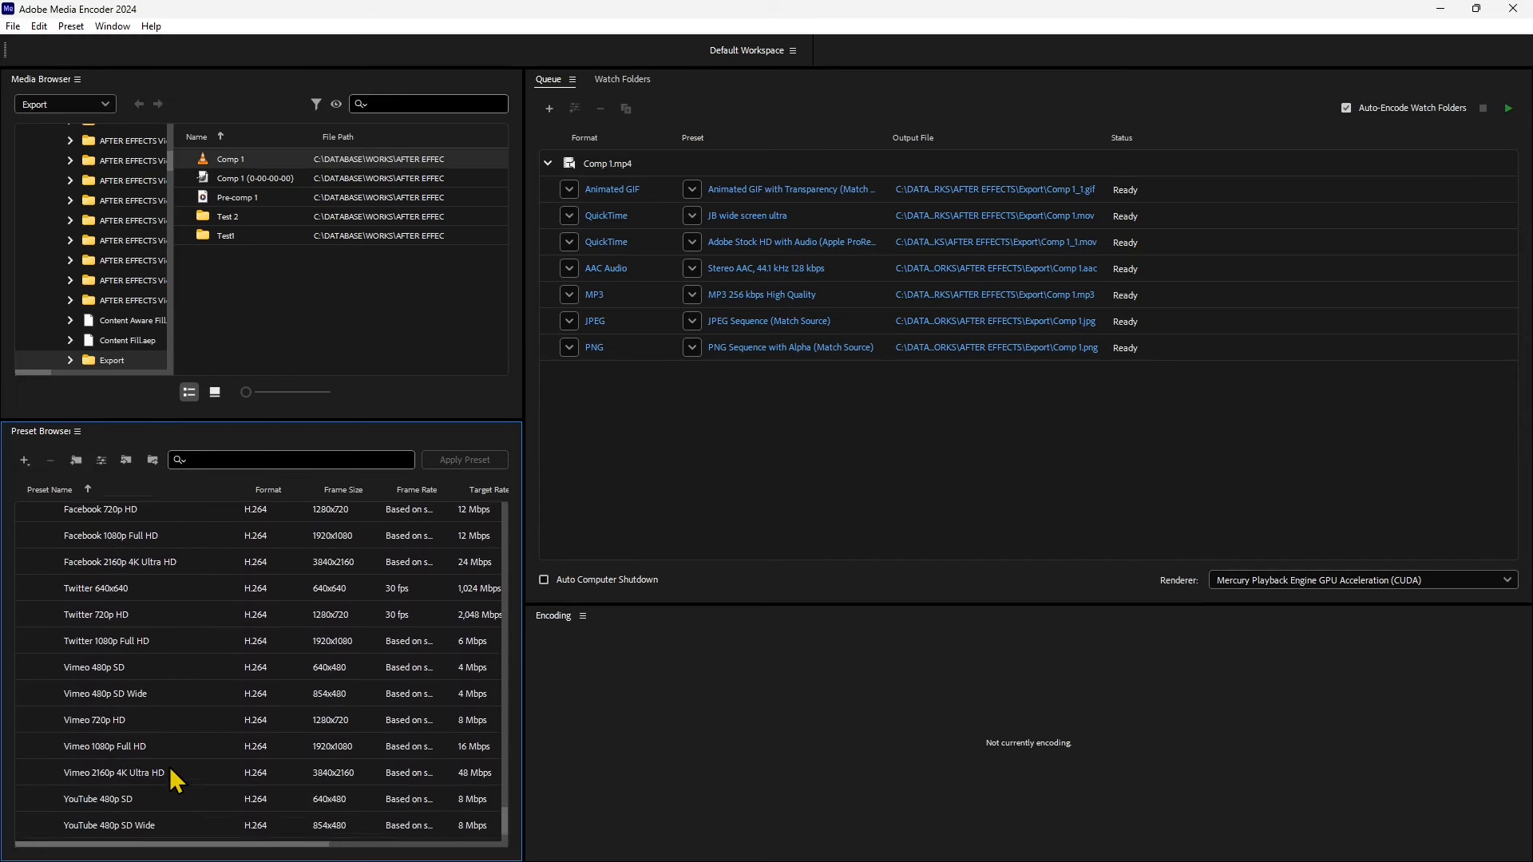
{"action": "scroll", "coordinate": [169, 766], "scroll_direction": "down", "scroll_amount": 3}
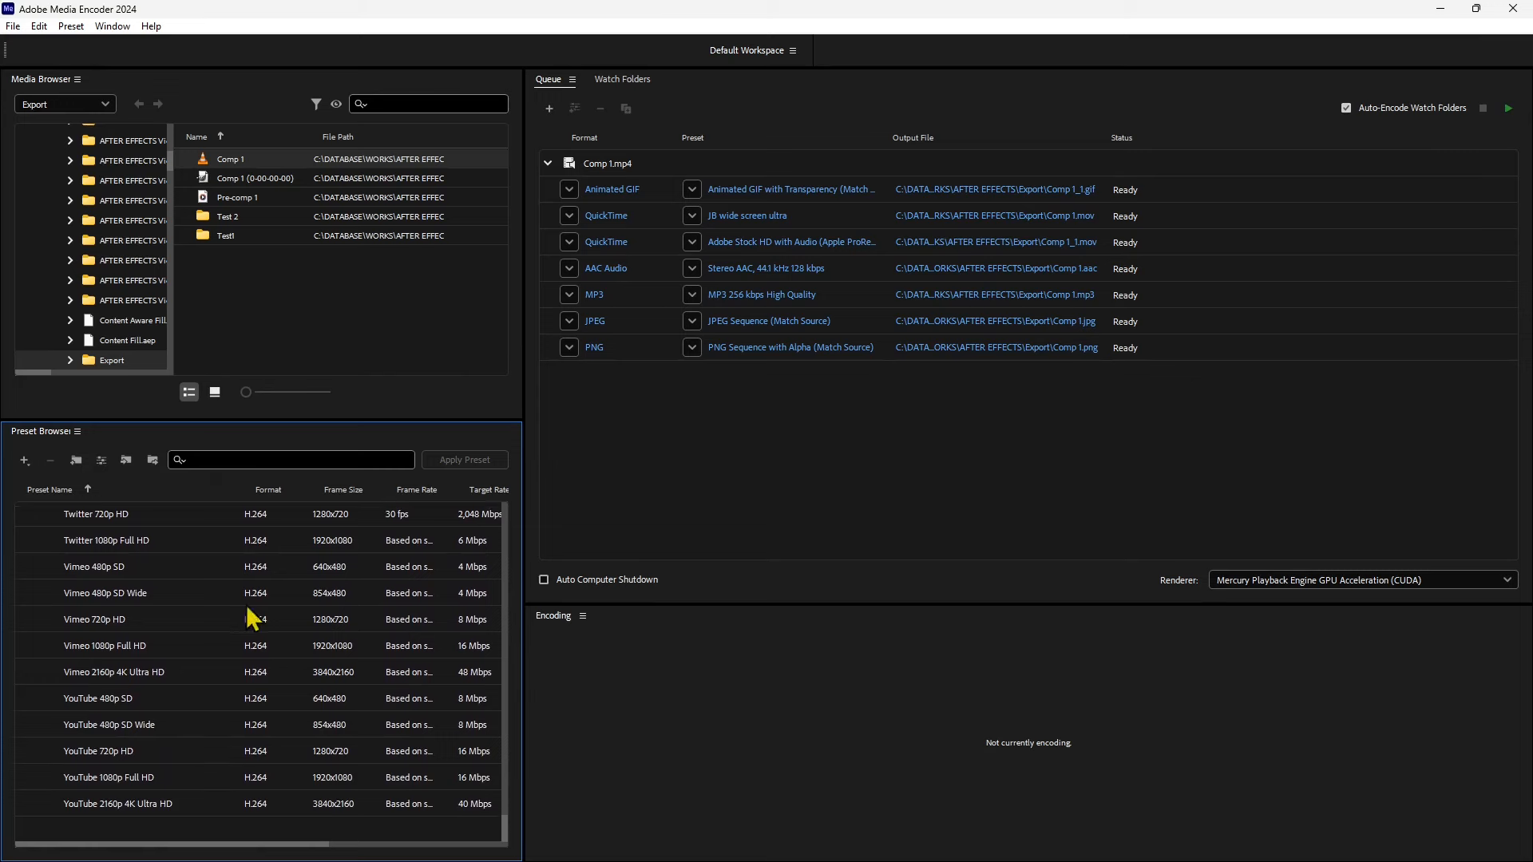
- Add Pre-comp 1 and Comp 1 (0-00-00-00) from the Export folder to the queue and enable automatic computer shutdown
{"action": "left_click", "coordinate": [613, 169]}
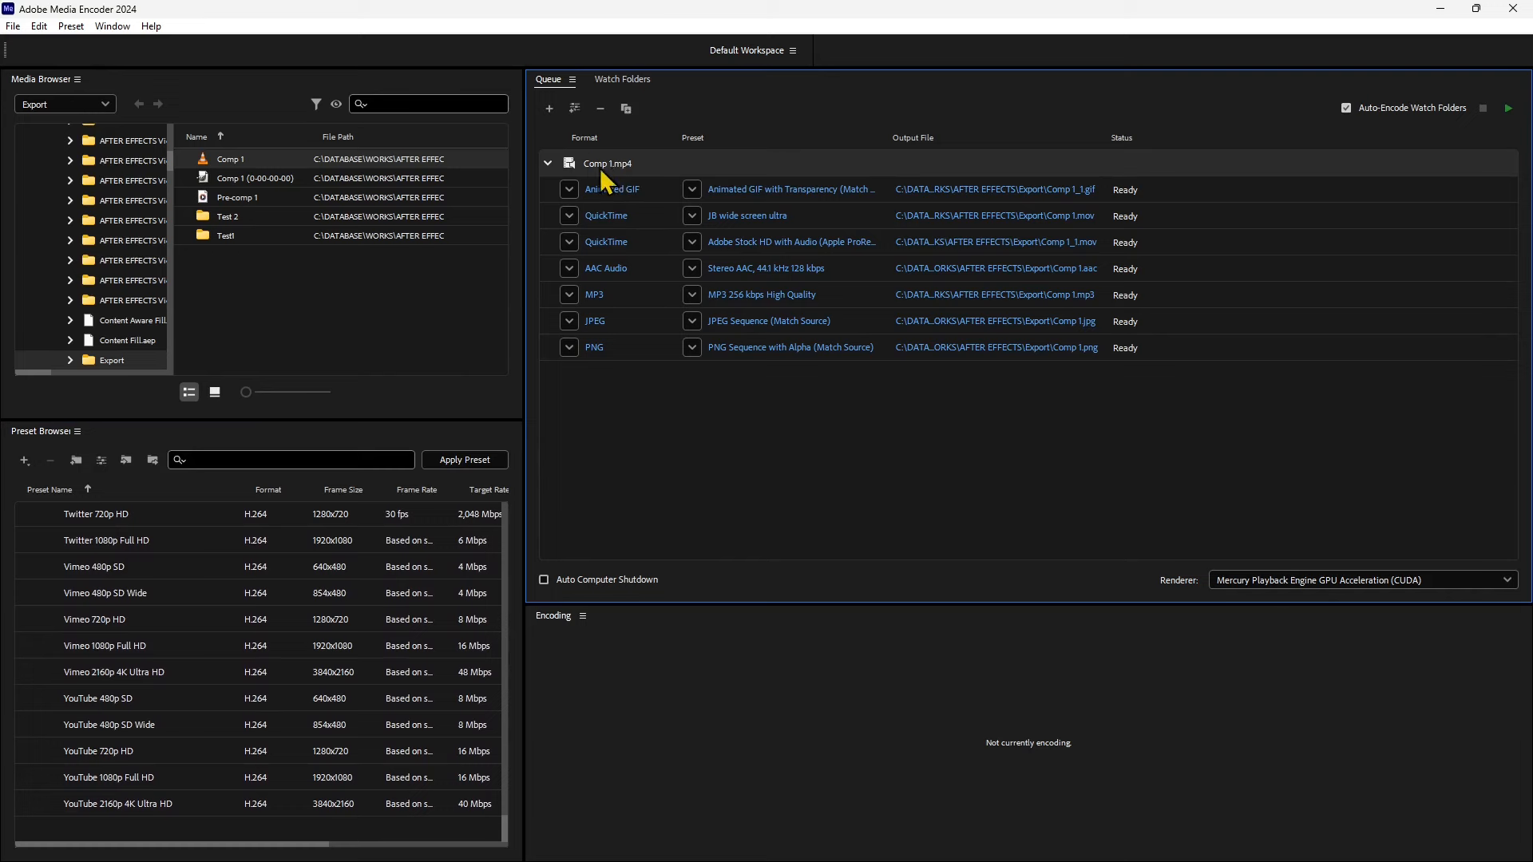
{"action": "left_click_drag", "start_coordinate": [223, 198], "coordinate": [651, 435]}
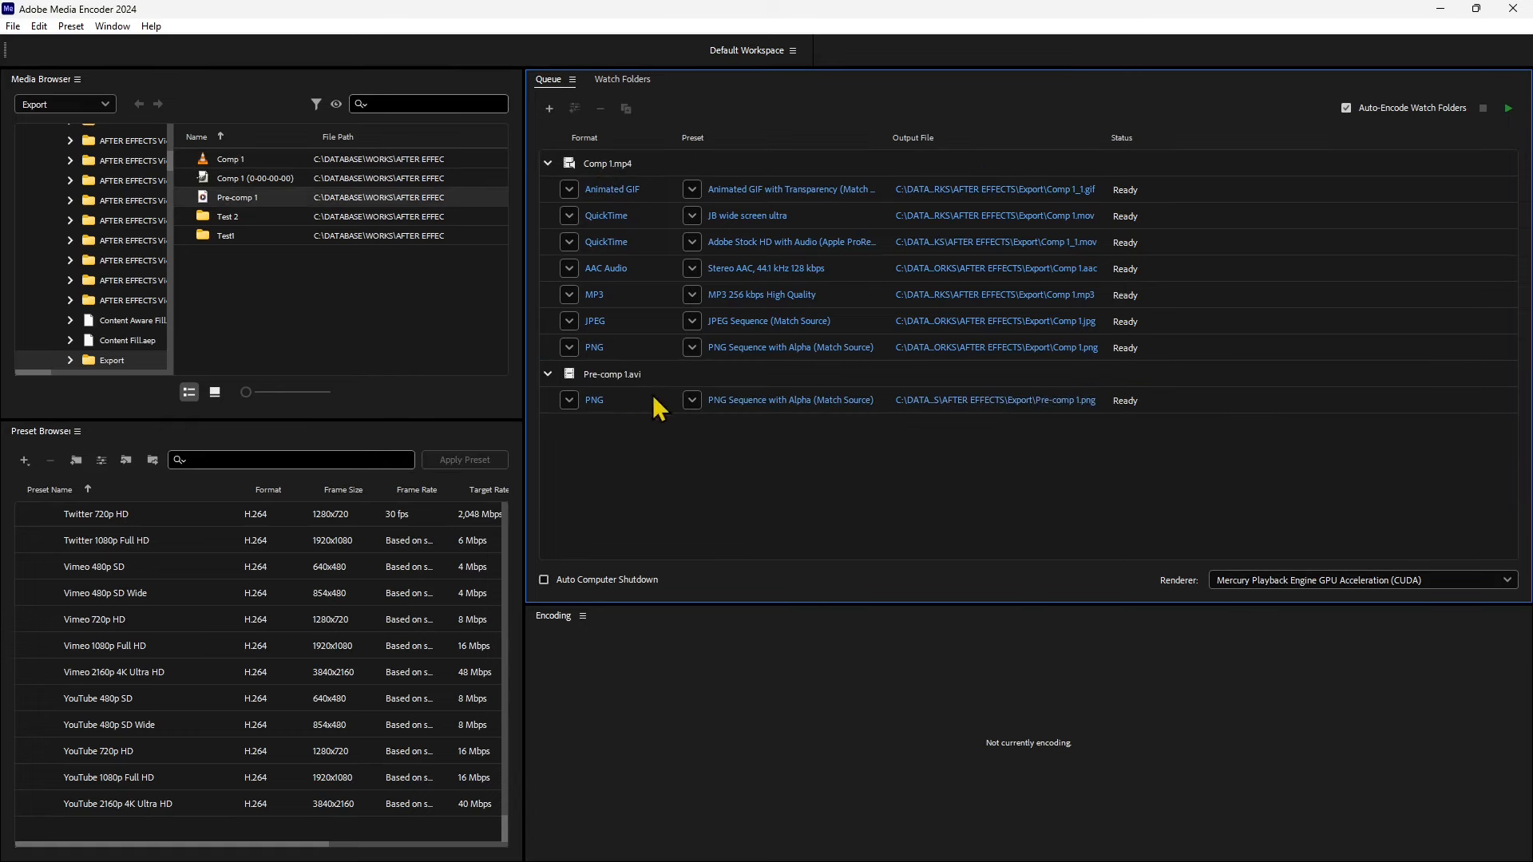
{"action": "left_click_drag", "start_coordinate": [239, 178], "coordinate": [655, 495]}
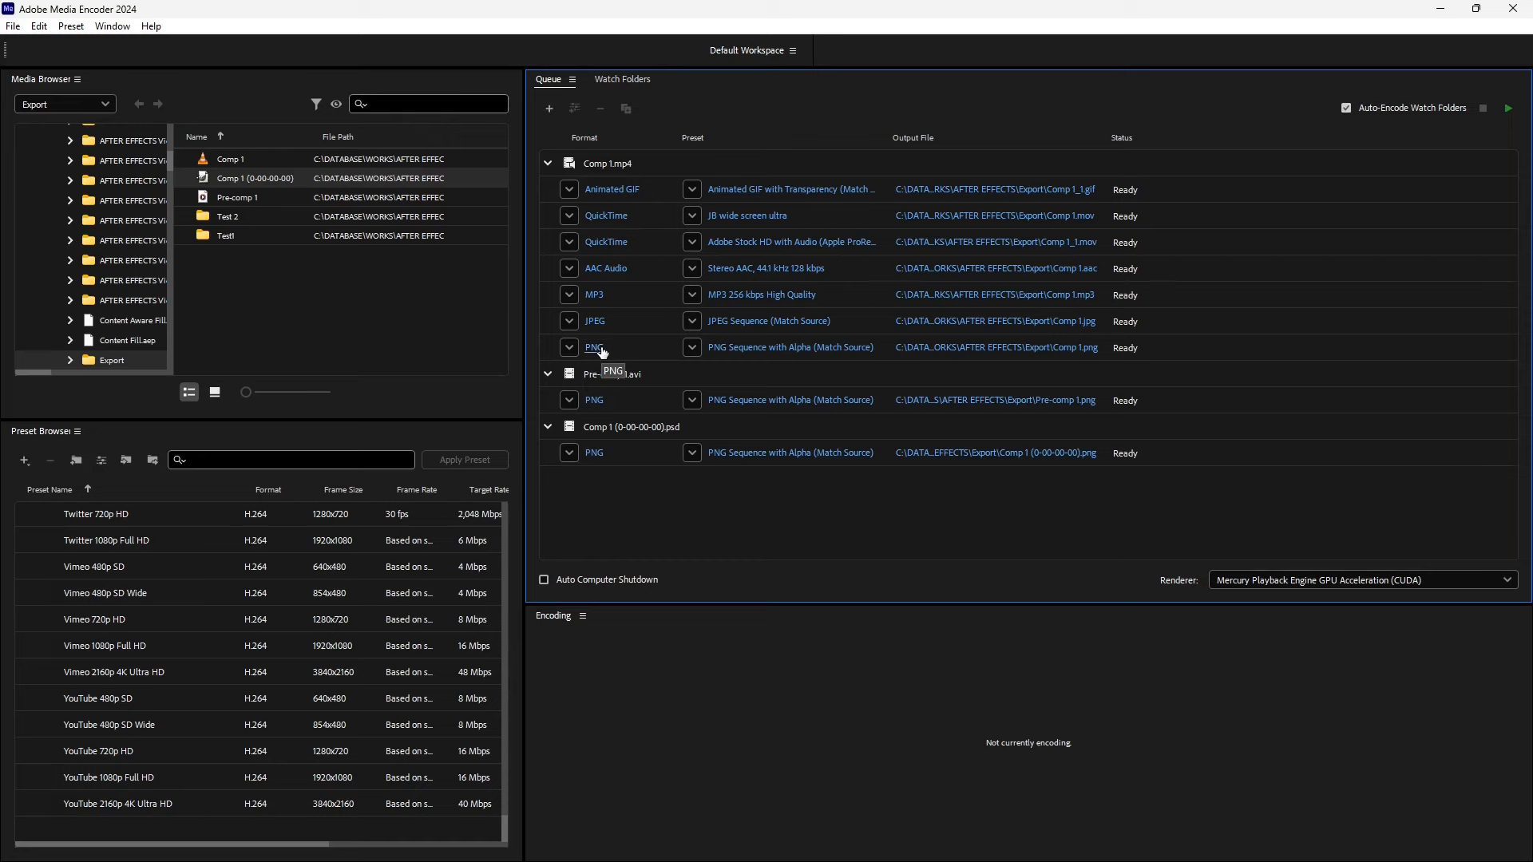
{"action": "left_click", "coordinate": [544, 579]}
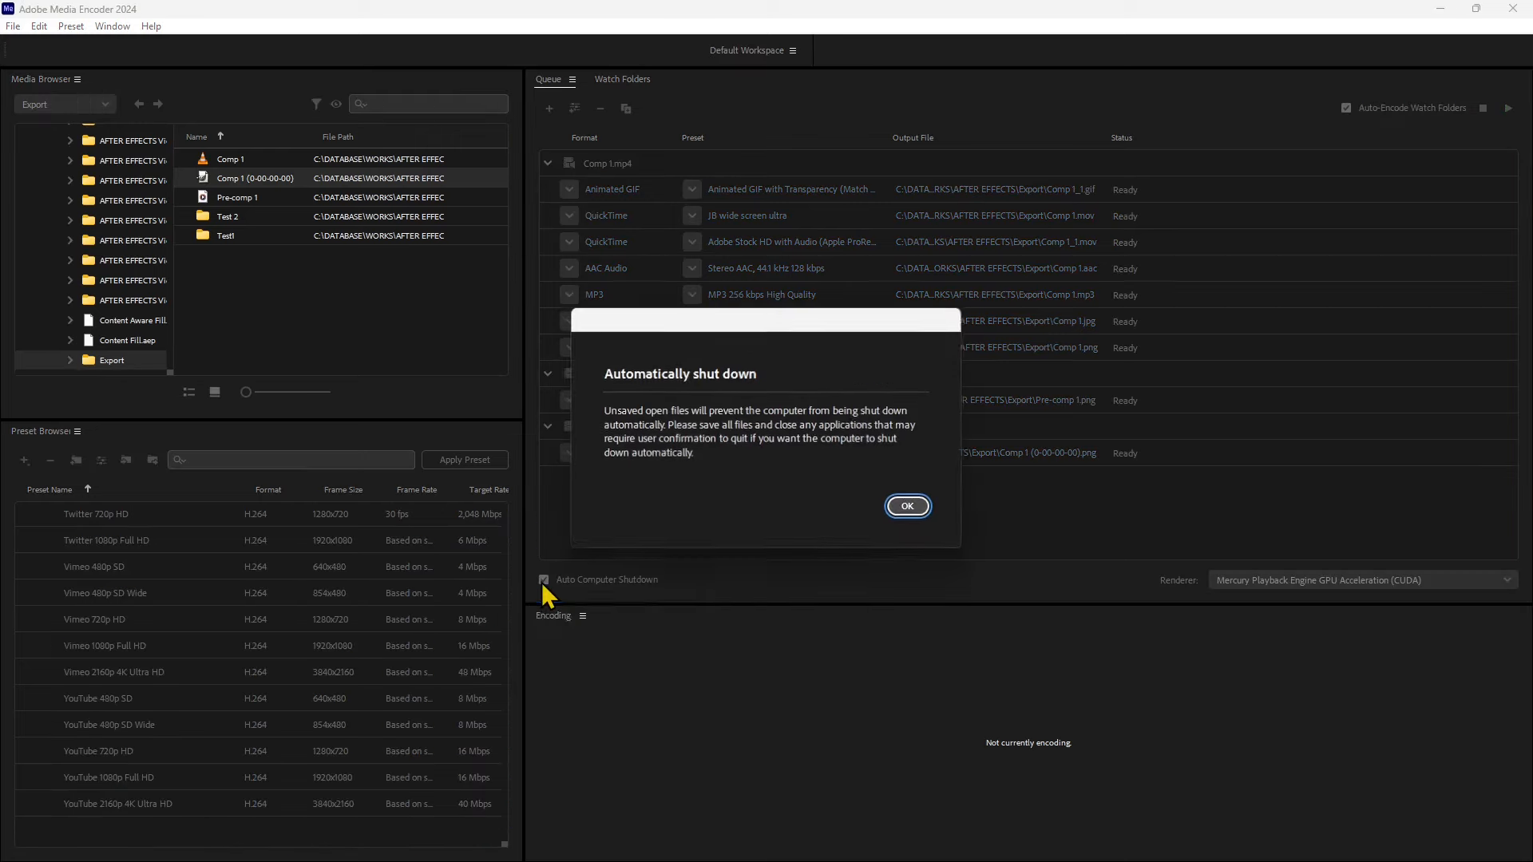
{"action": "left_click", "coordinate": [906, 504]}
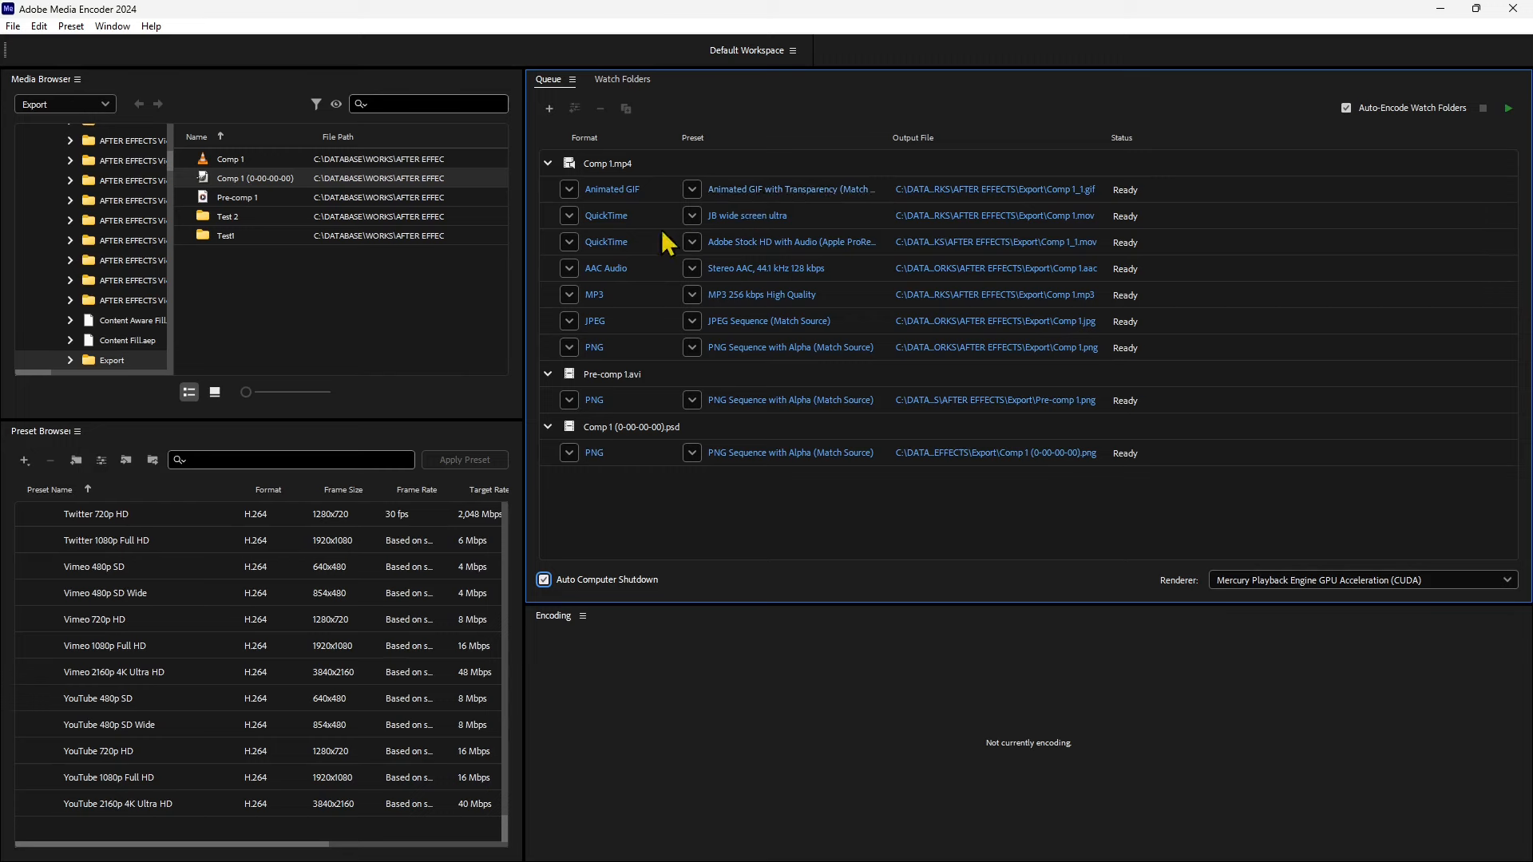
- Search the presets for "h264" and apply "H264 - Match Source - 2020" to the queued Comp 1 (0-00-00-00).psd
{"action": "mouse_move", "coordinate": [725, 225]}
{"action": "left_click", "coordinate": [639, 435]}
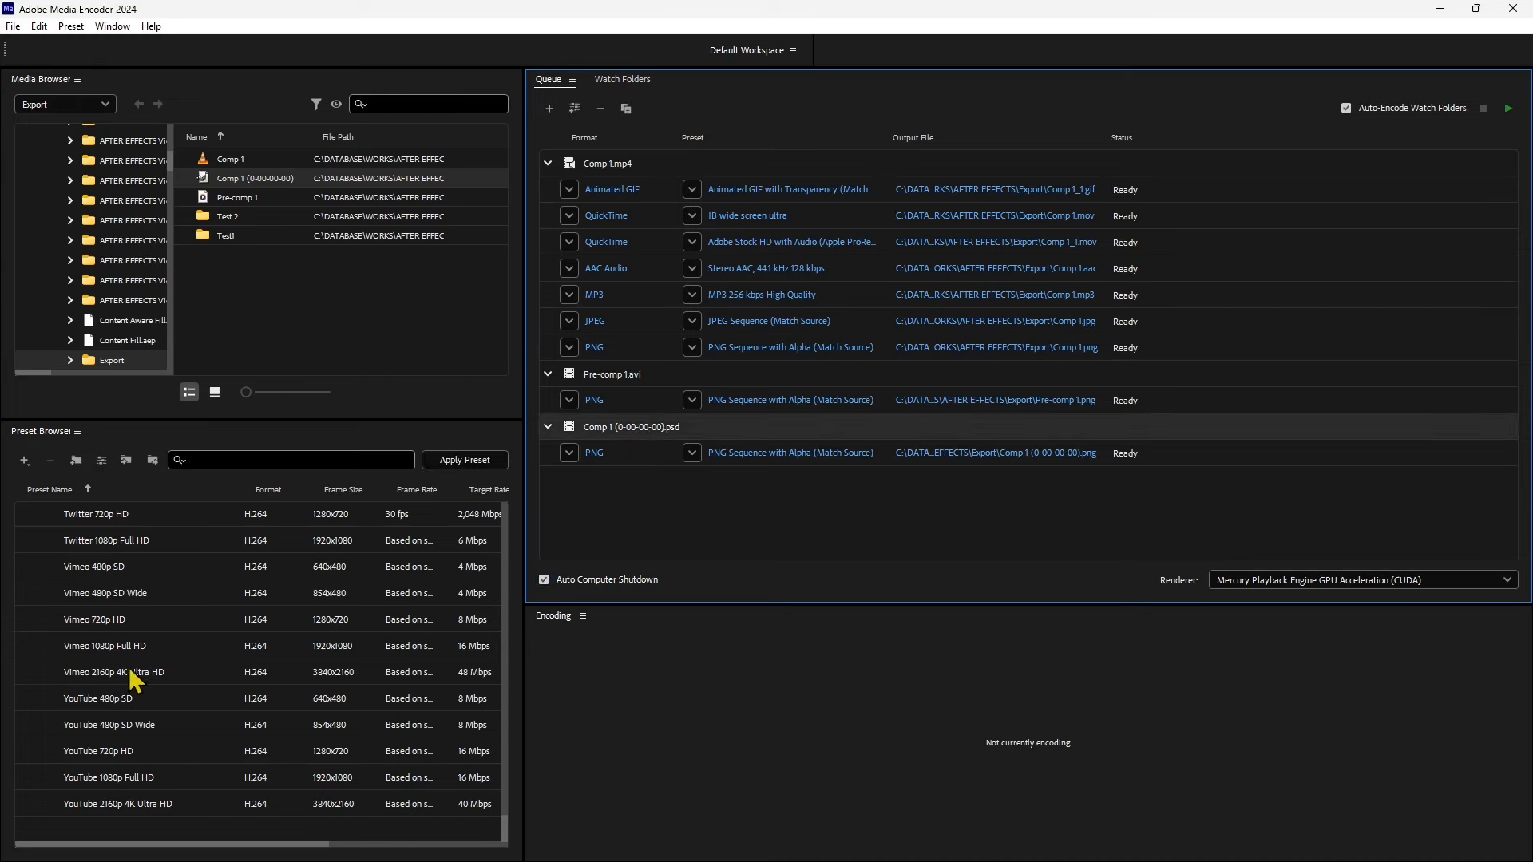
{"action": "scroll", "coordinate": [131, 677], "scroll_direction": "up", "scroll_amount": 1}
{"action": "left_click", "coordinate": [230, 457]}
{"action": "type", "text": "h264"}
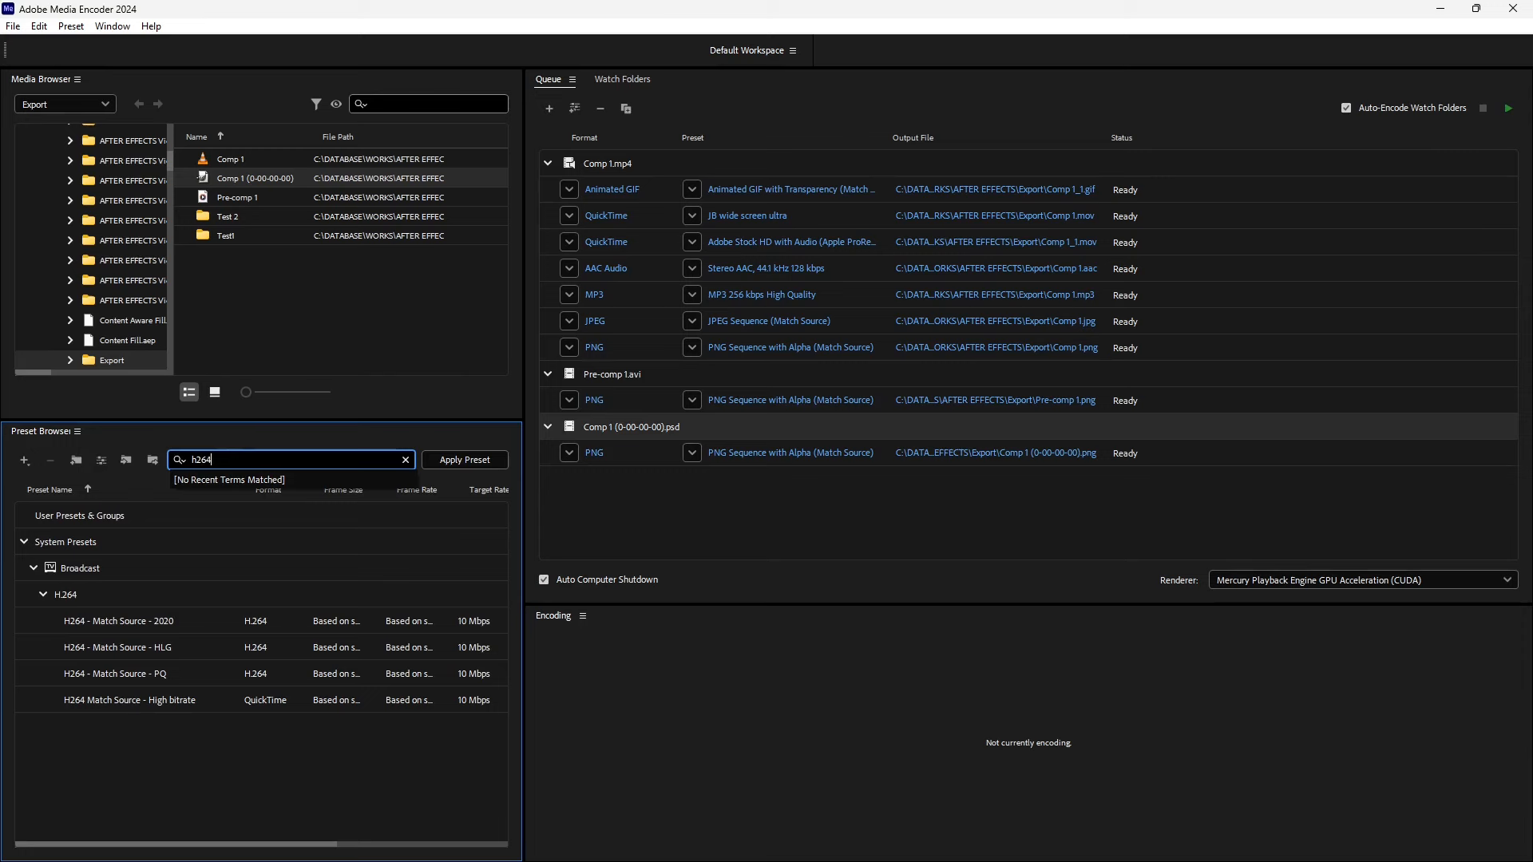
{"action": "left_click", "coordinate": [165, 630]}
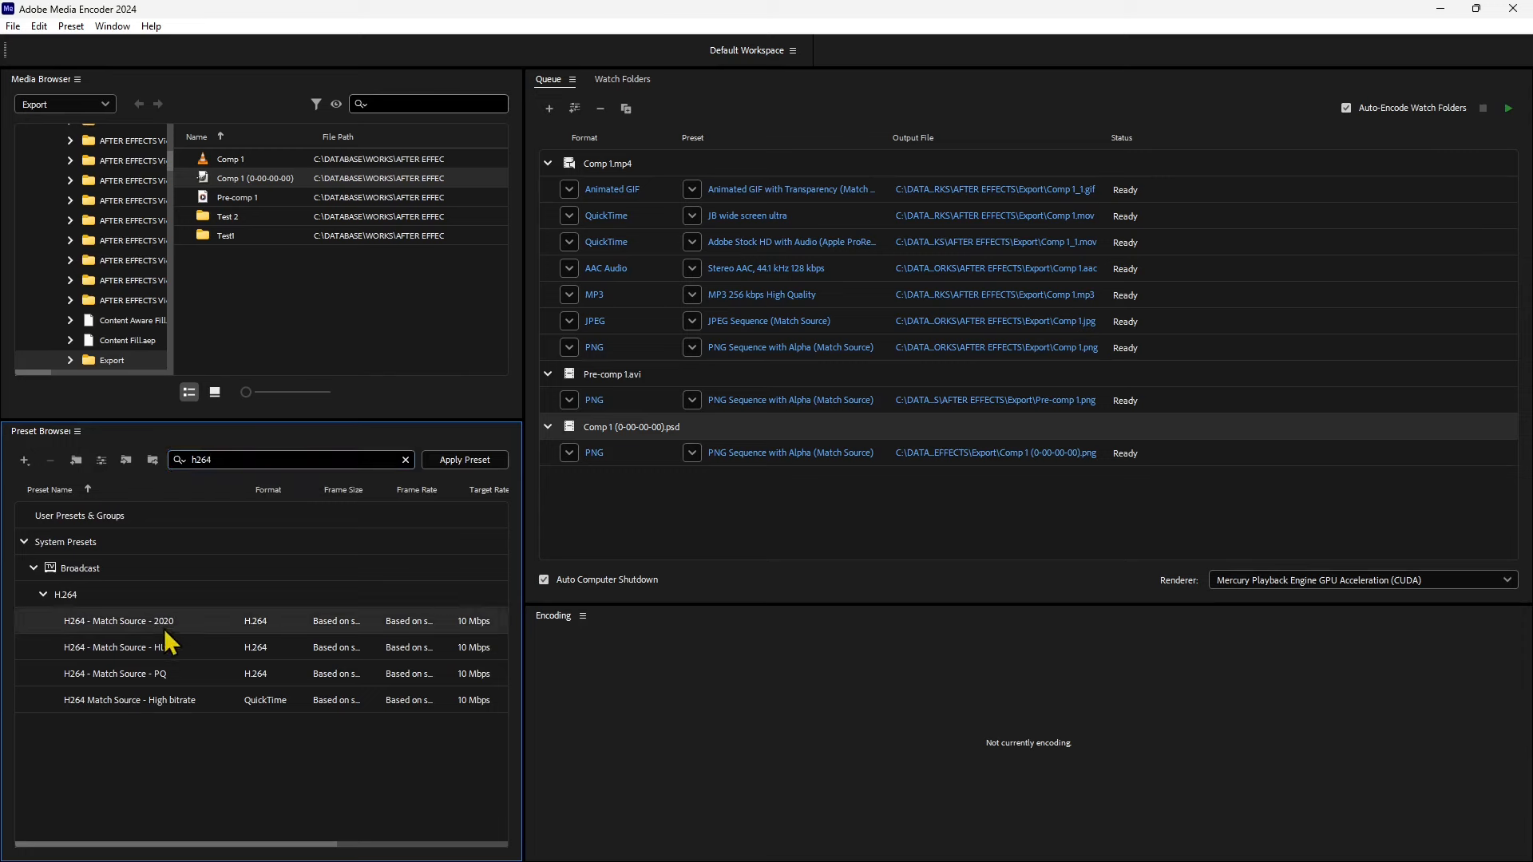
{"action": "mouse_move", "coordinate": [135, 639]}
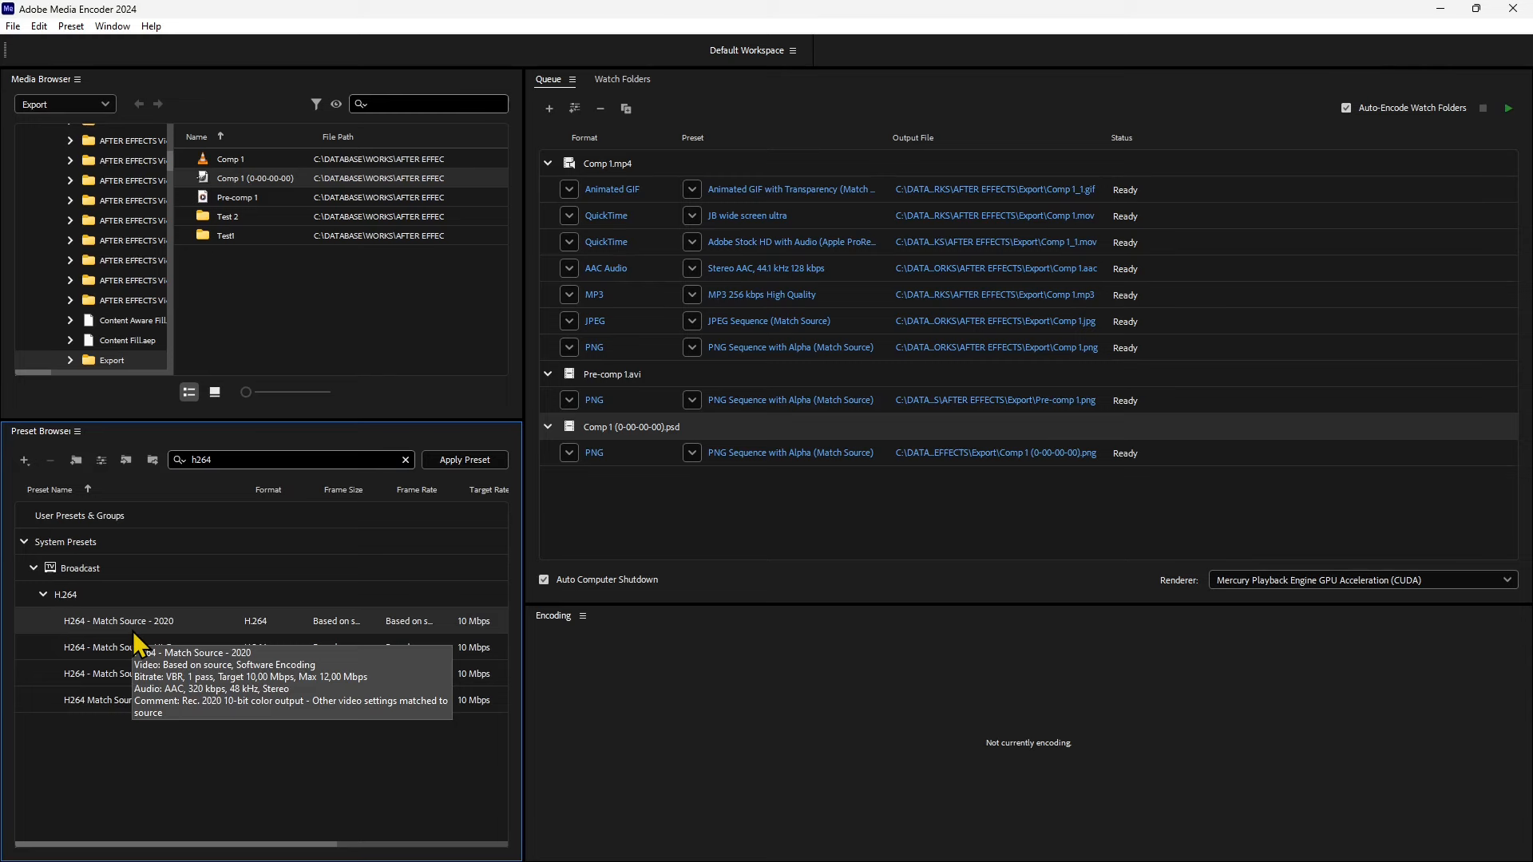
{"action": "double_click", "coordinate": [146, 615]}
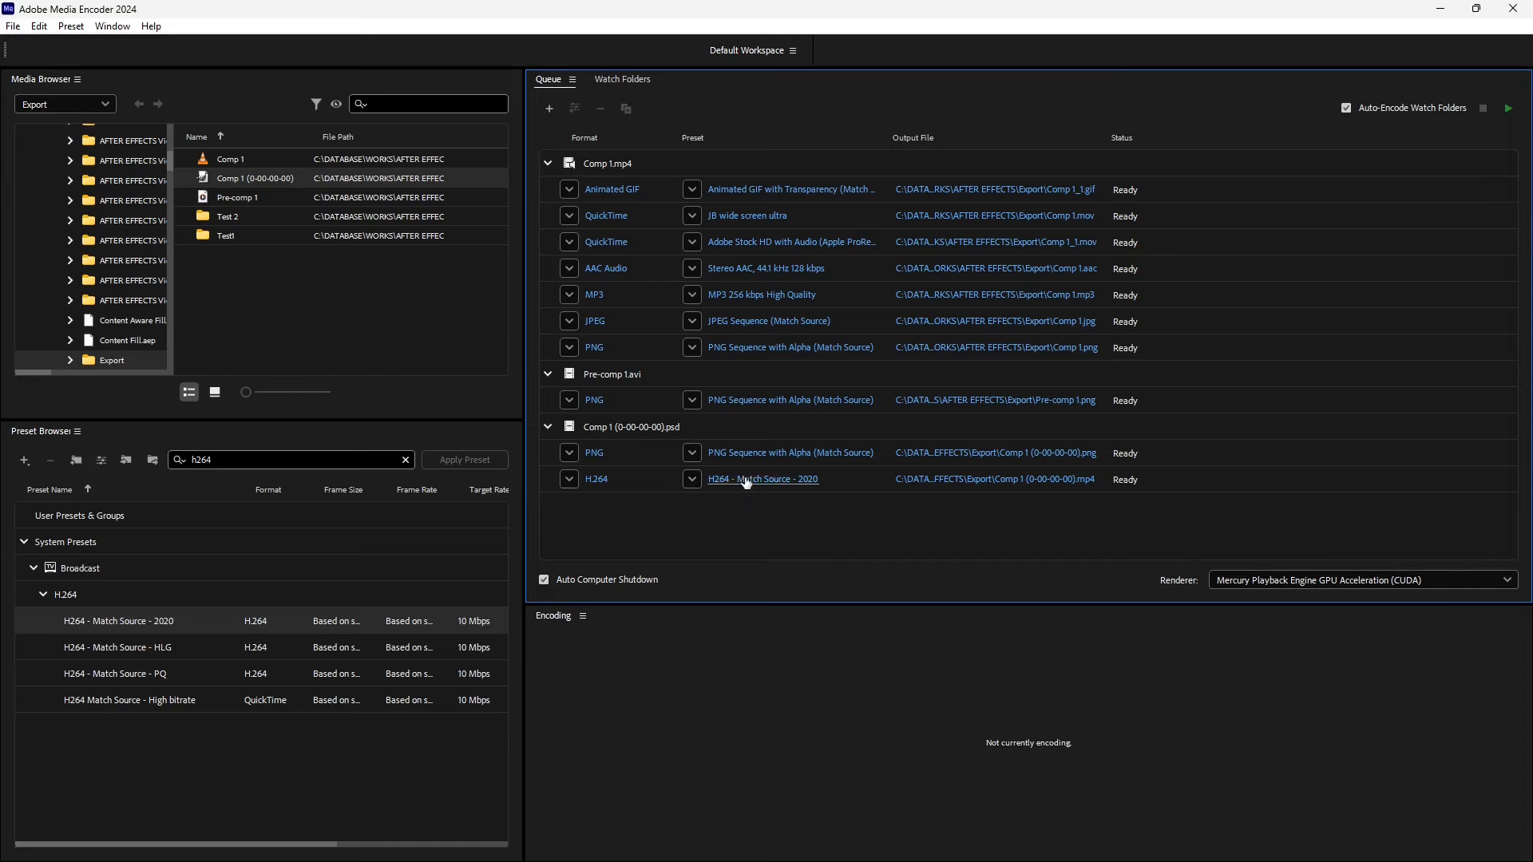
- Review the preset details, export settings and available formats of the H.264 output of Comp 1 (0-00-00-00).psd
{"action": "mouse_move", "coordinate": [763, 485]}
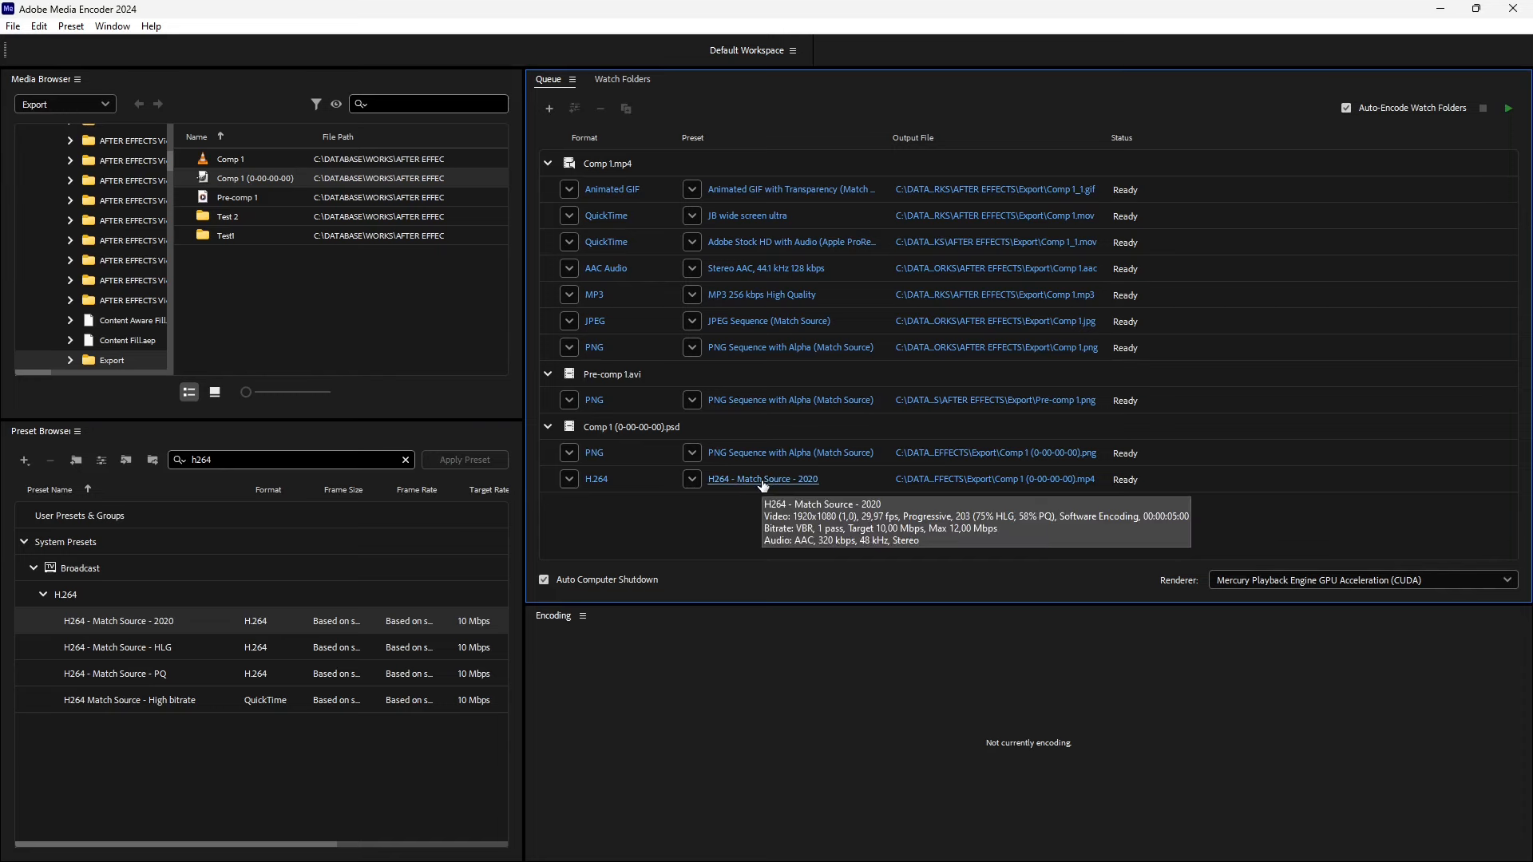
{"action": "left_click", "coordinate": [605, 484]}
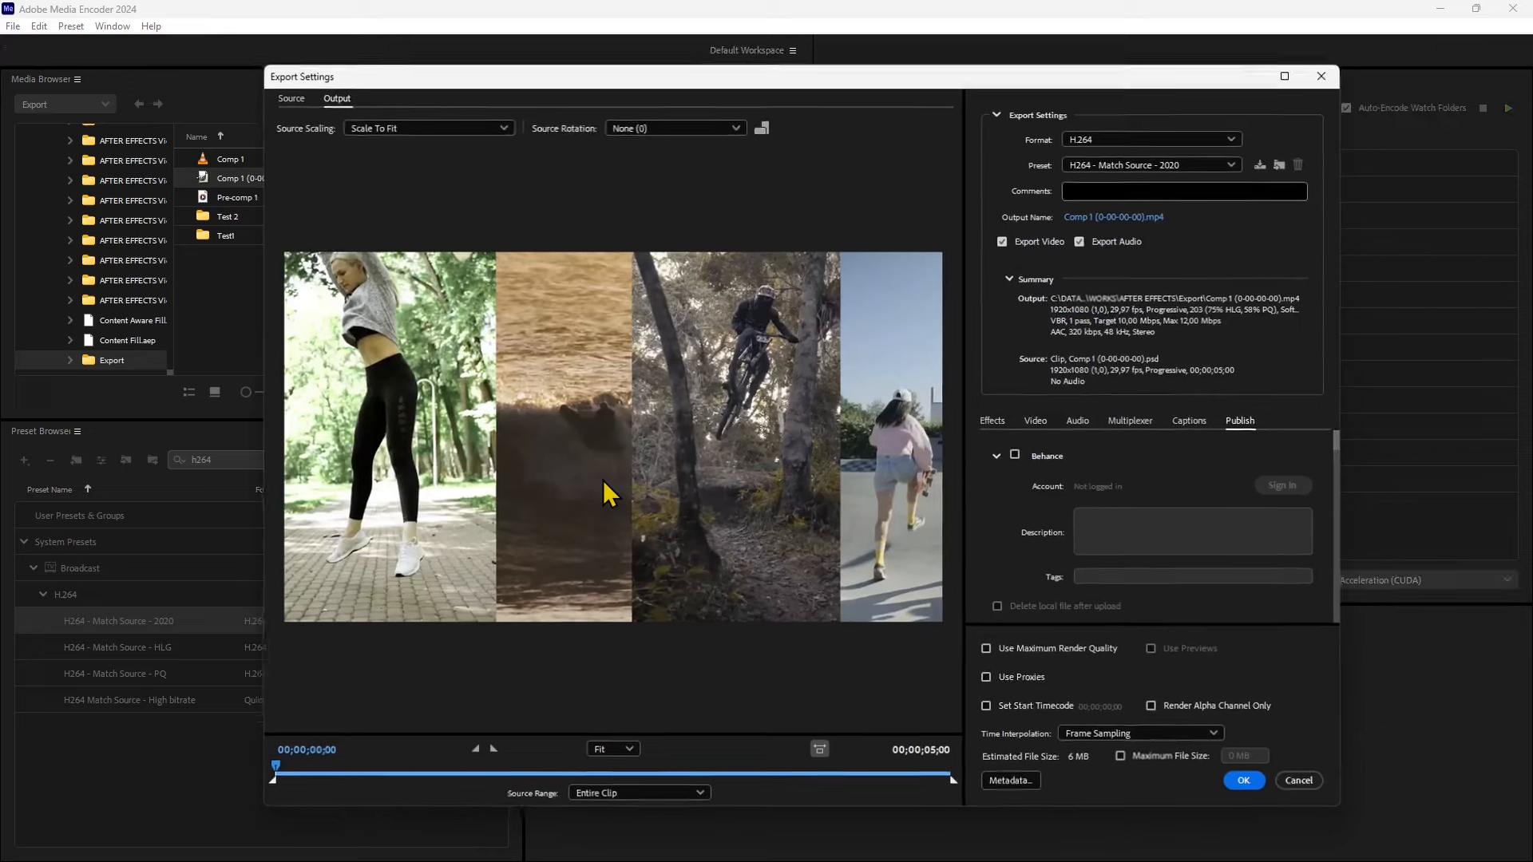
{"action": "left_click", "coordinate": [1309, 92]}
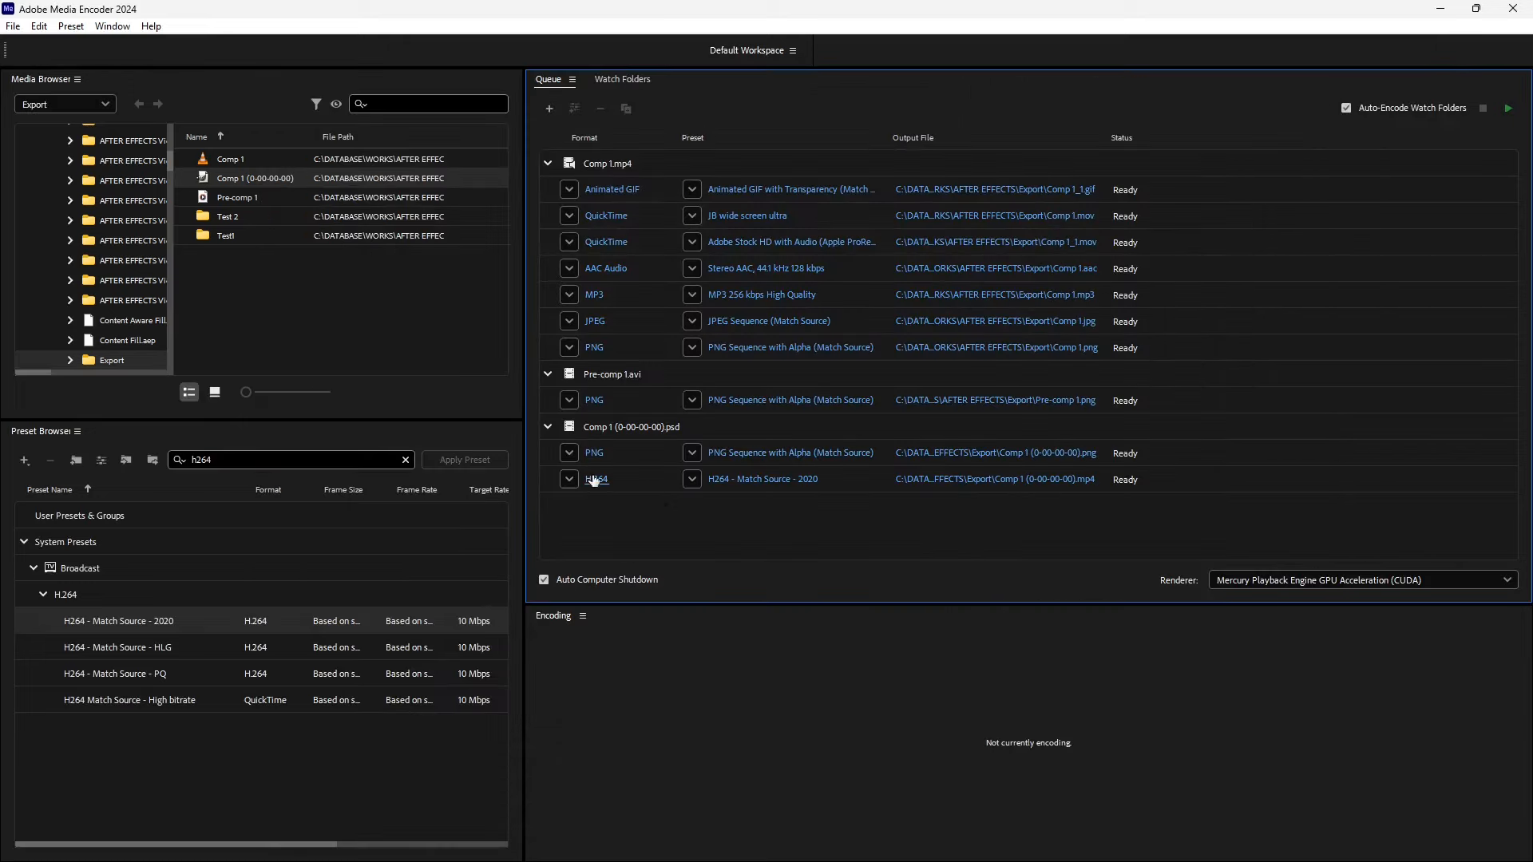
{"action": "left_click", "coordinate": [570, 480]}
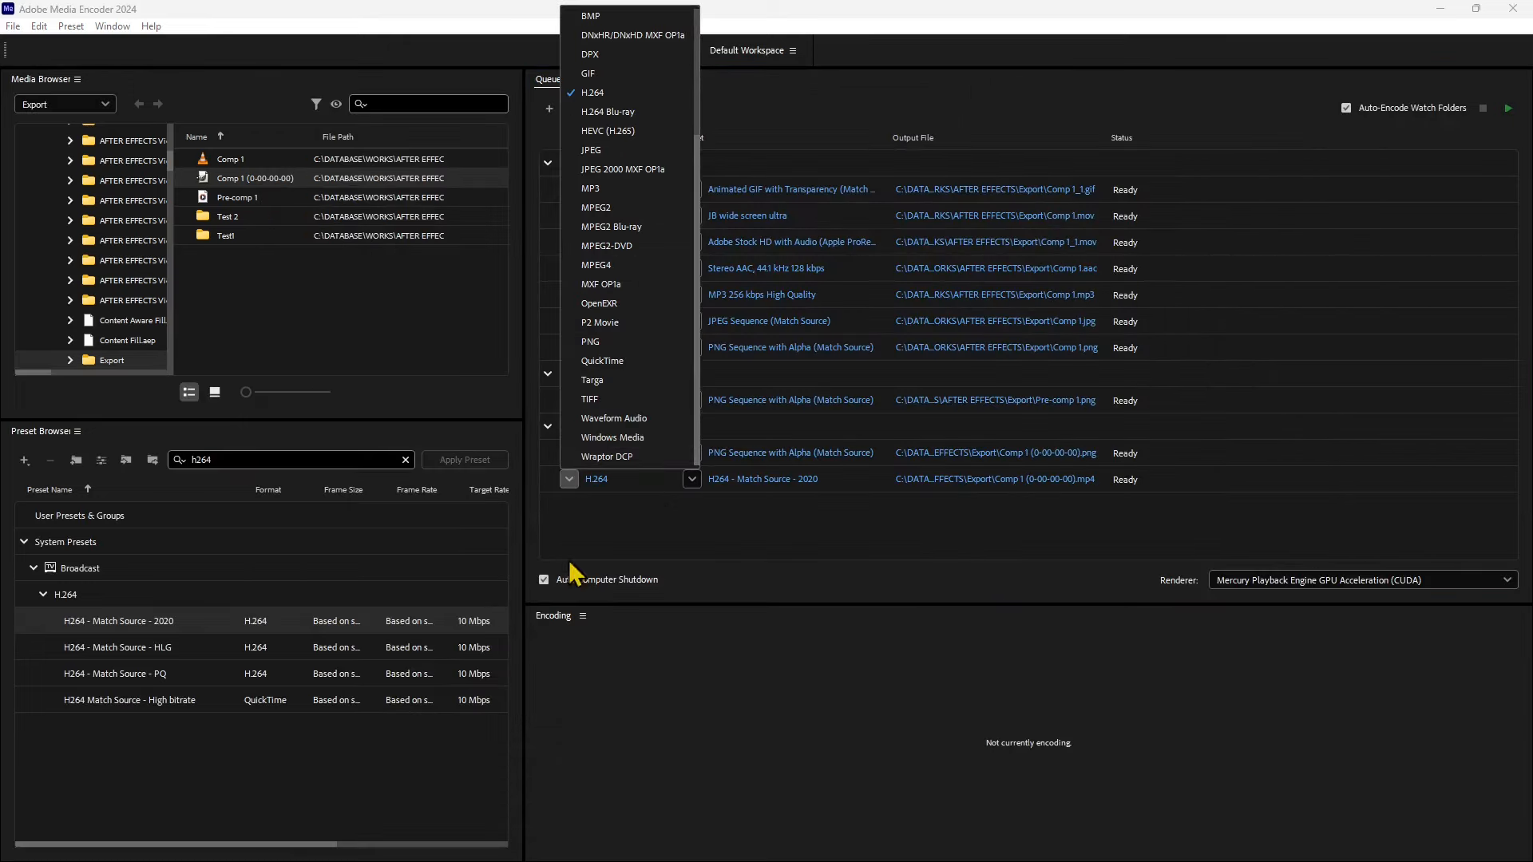
{"action": "left_click", "coordinate": [595, 534]}
- In the H.264 output's export settings, trim the source range at both ends to a duration of about 00;00;01;23
{"action": "left_click", "coordinate": [604, 488]}
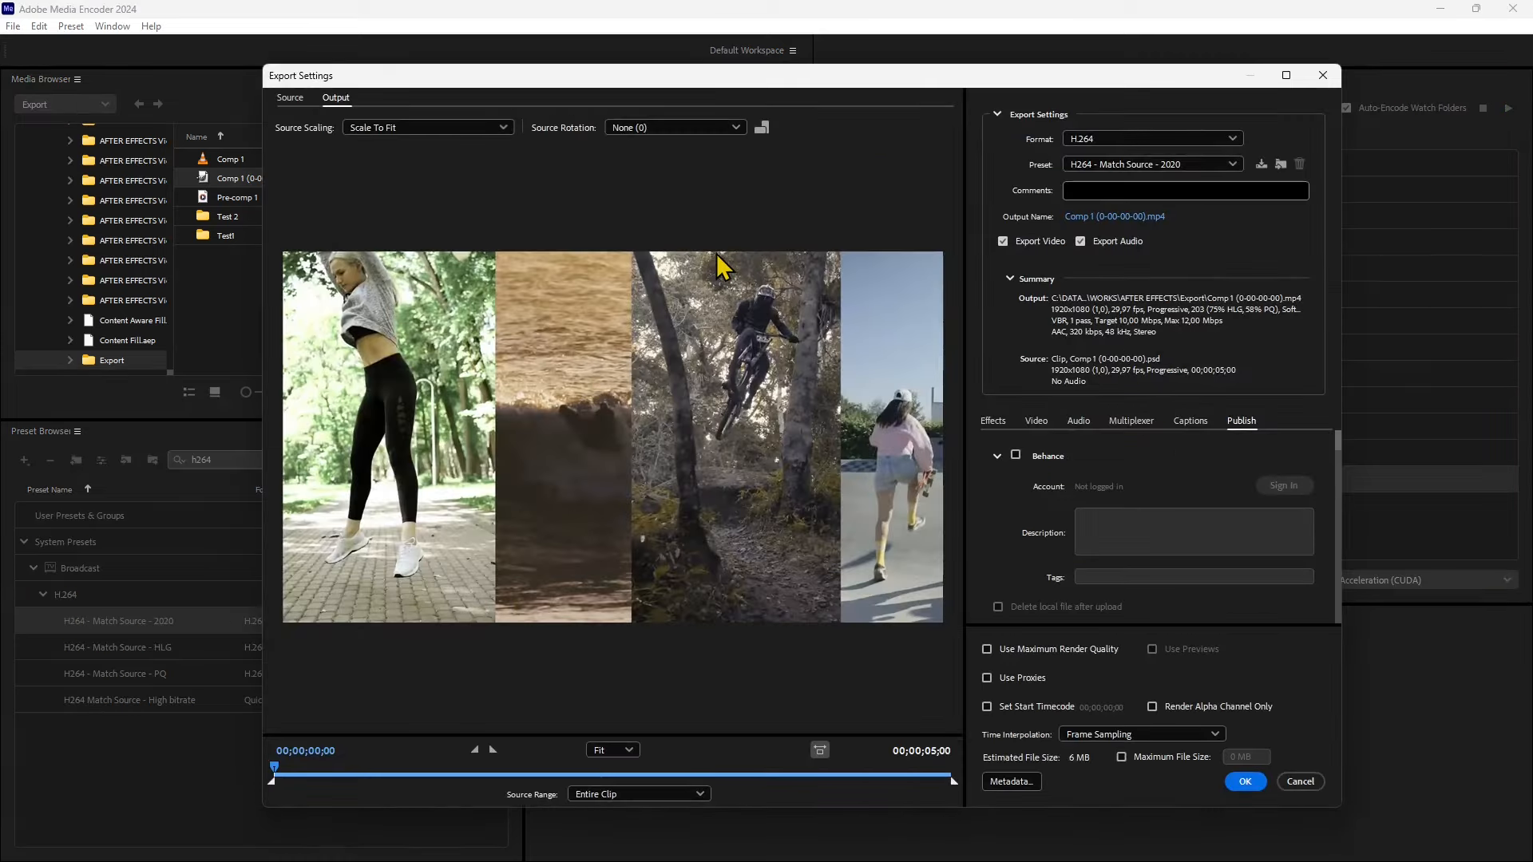
{"action": "left_click", "coordinate": [292, 99]}
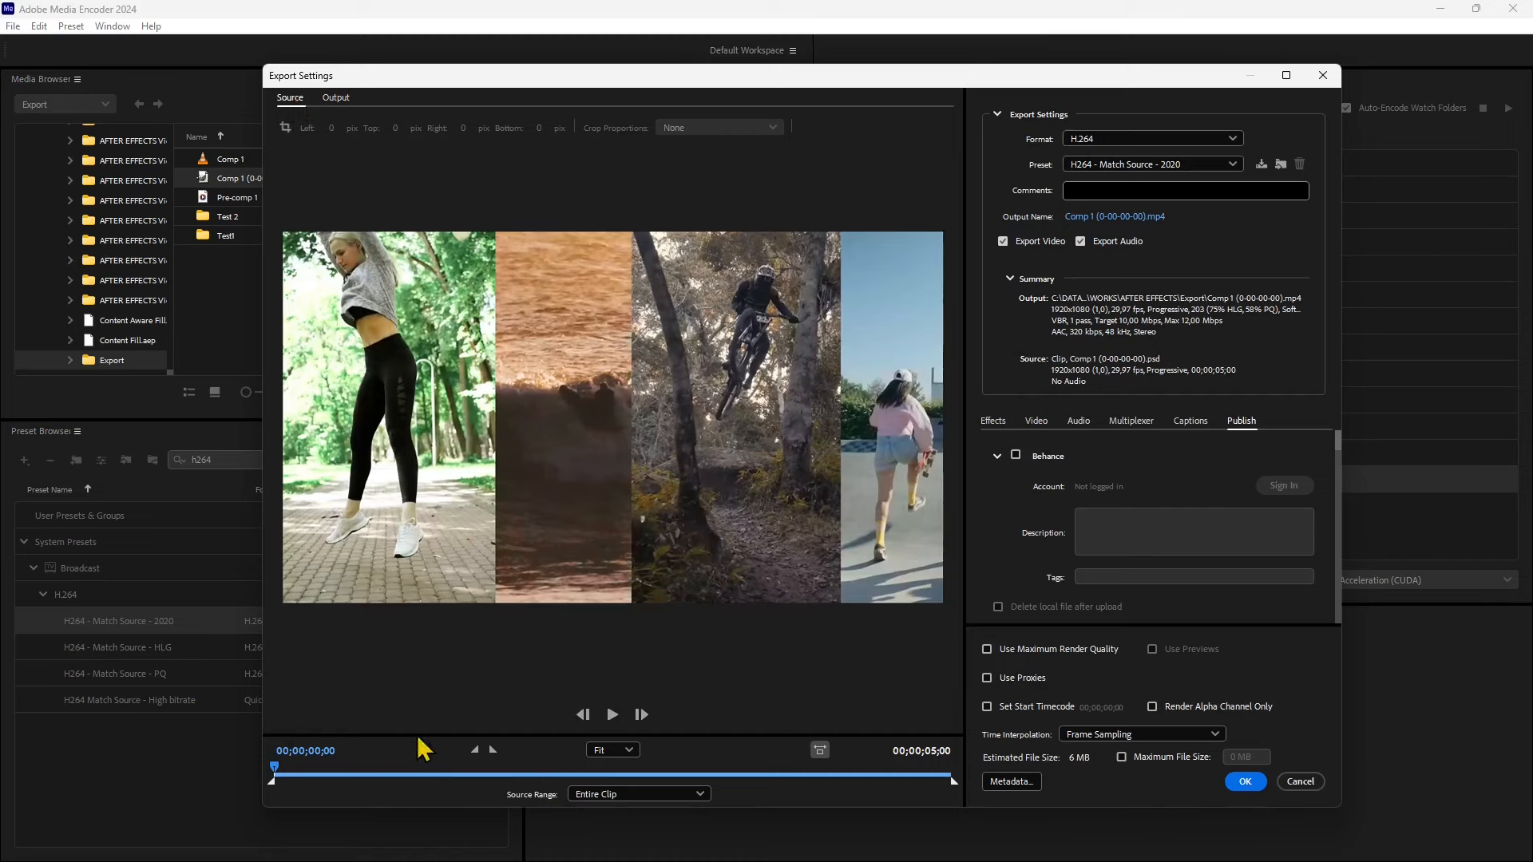
{"action": "left_click_drag", "start_coordinate": [280, 771], "coordinate": [477, 782]}
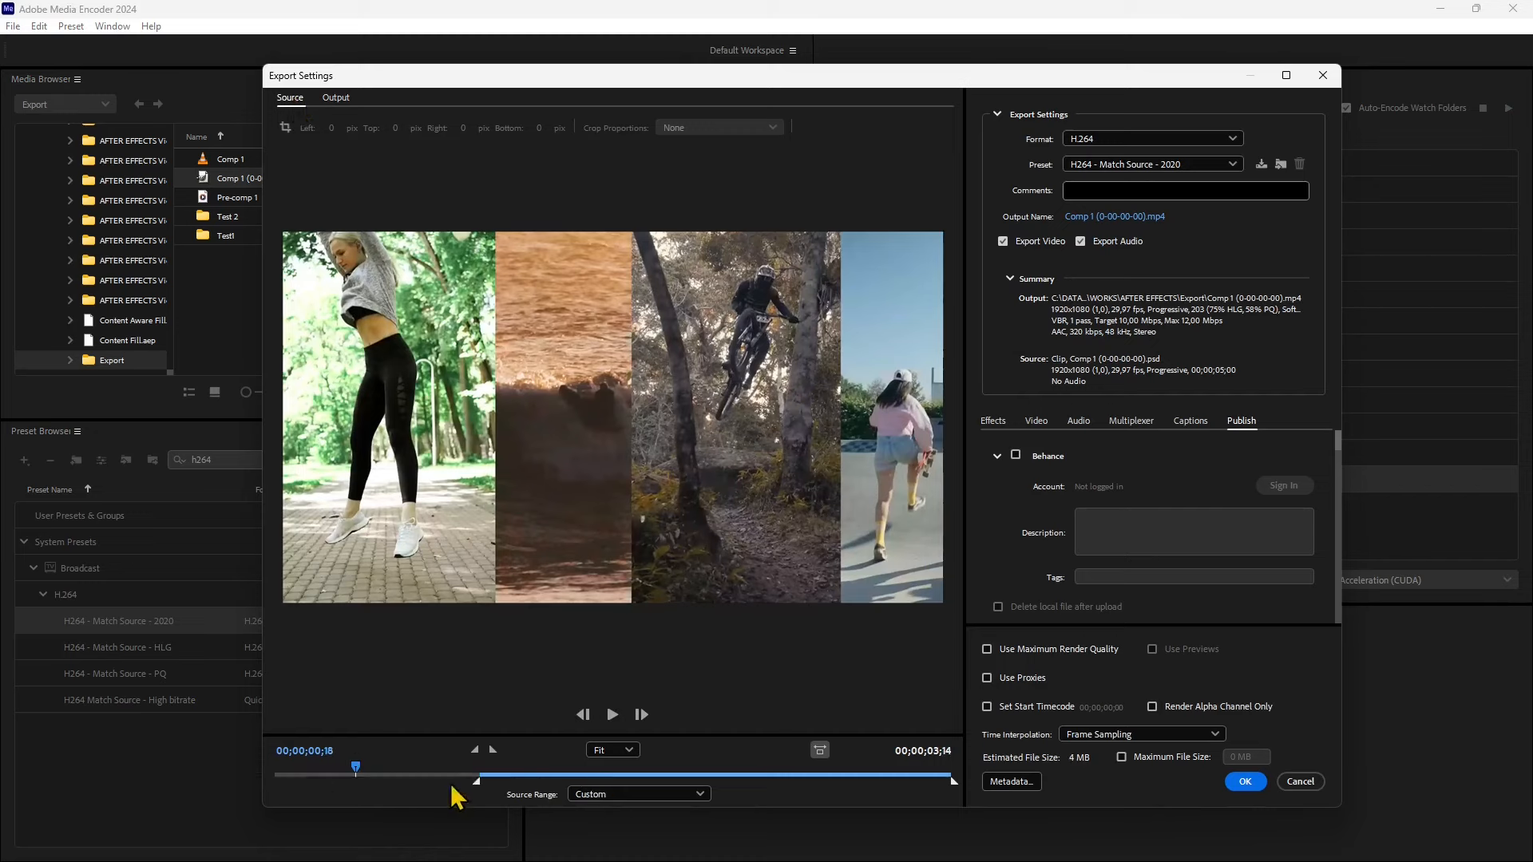
{"action": "left_click_drag", "start_coordinate": [955, 784], "coordinate": [722, 797]}
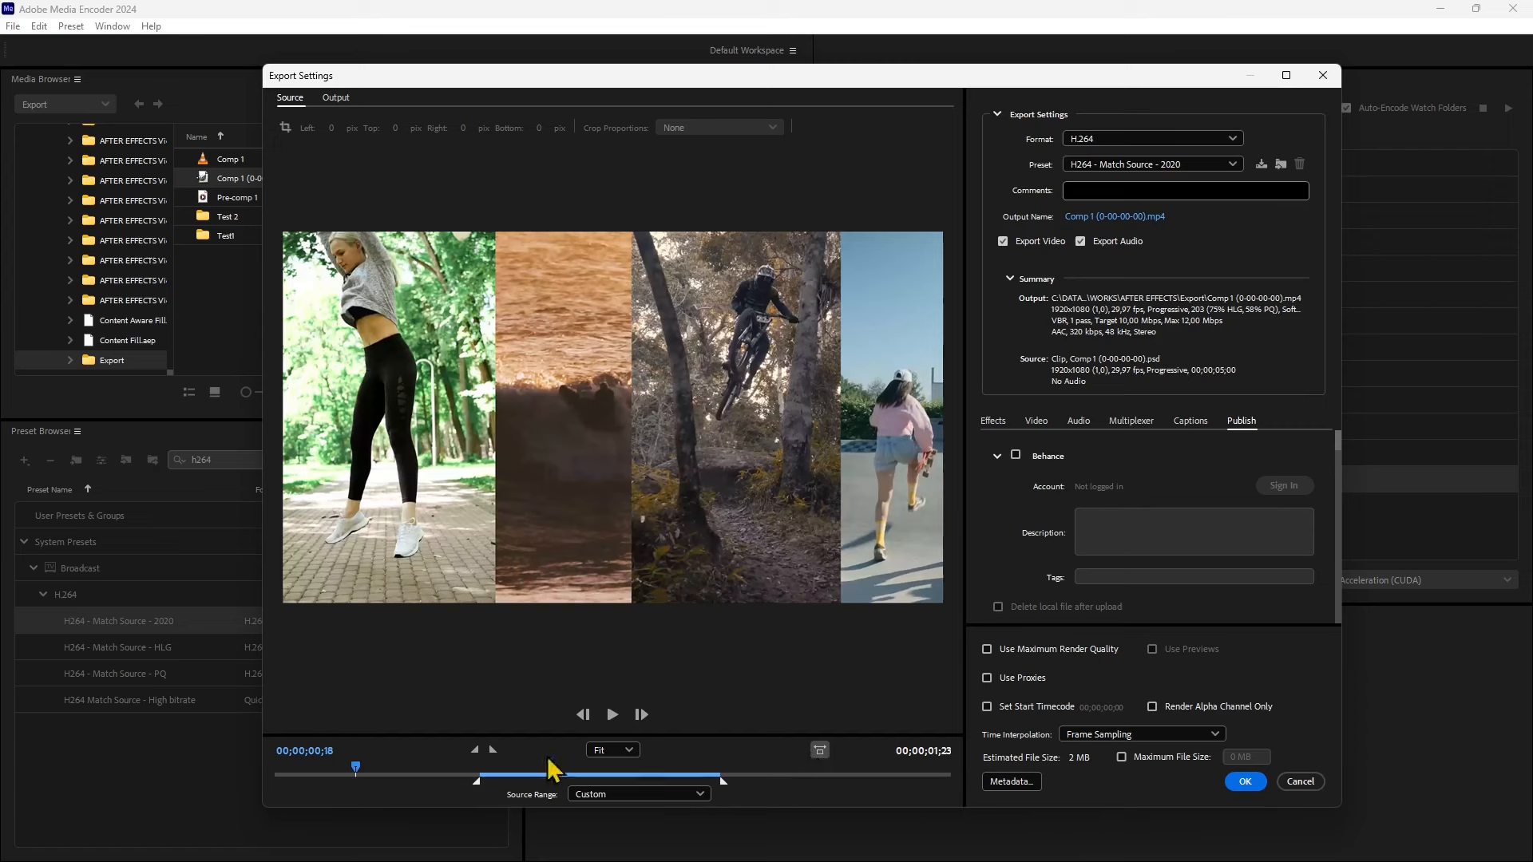
- Crop the source frame by about 63 pixels from the top and 402 pixels from the bottom
{"action": "left_click", "coordinate": [285, 128]}
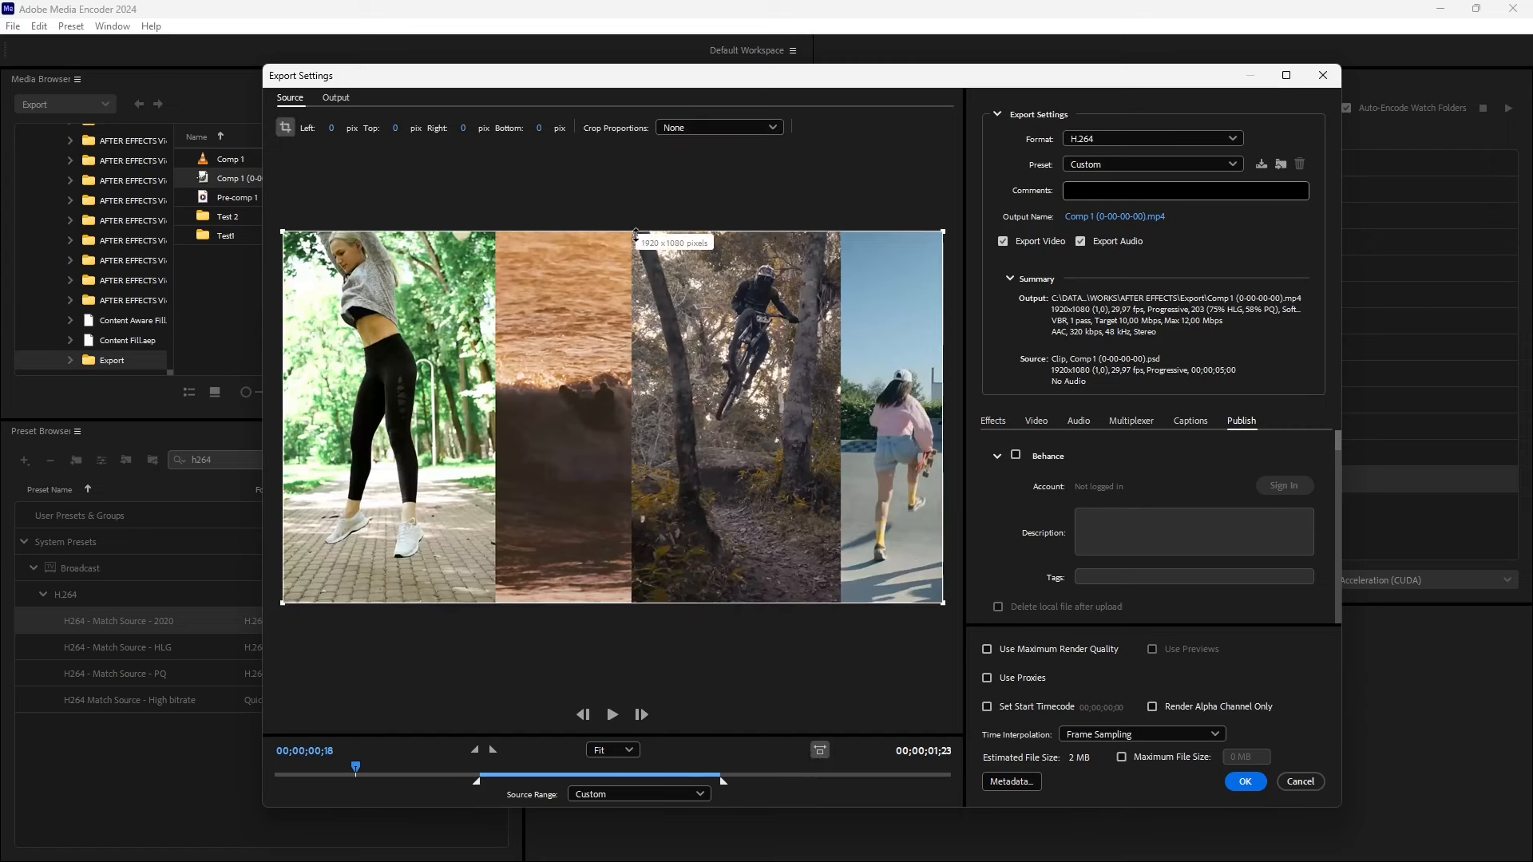
{"action": "left_click_drag", "start_coordinate": [635, 604], "coordinate": [682, 464]}
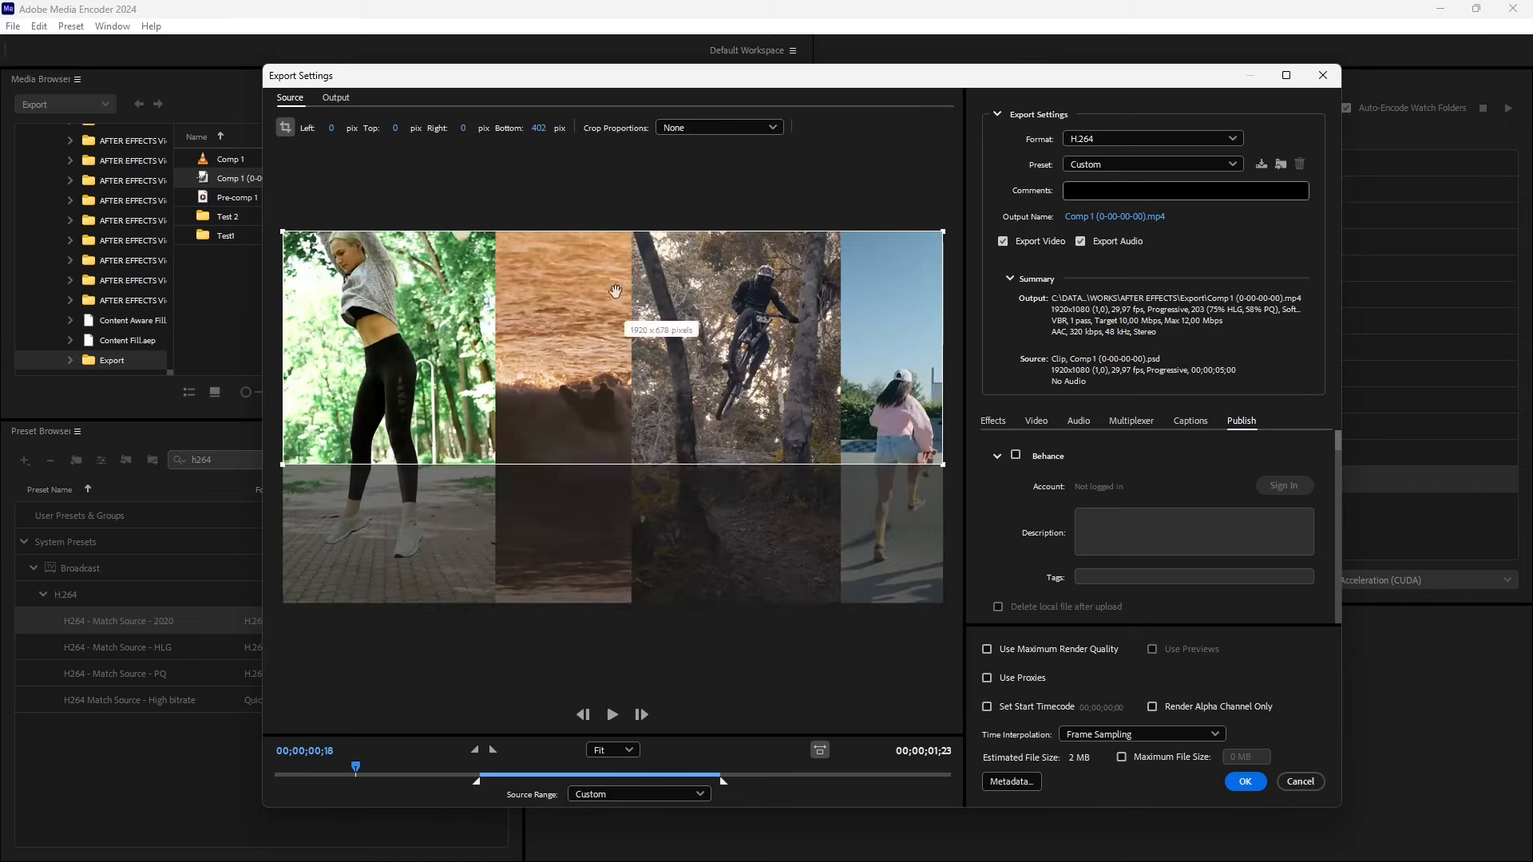
{"action": "left_click_drag", "start_coordinate": [619, 231], "coordinate": [622, 253]}
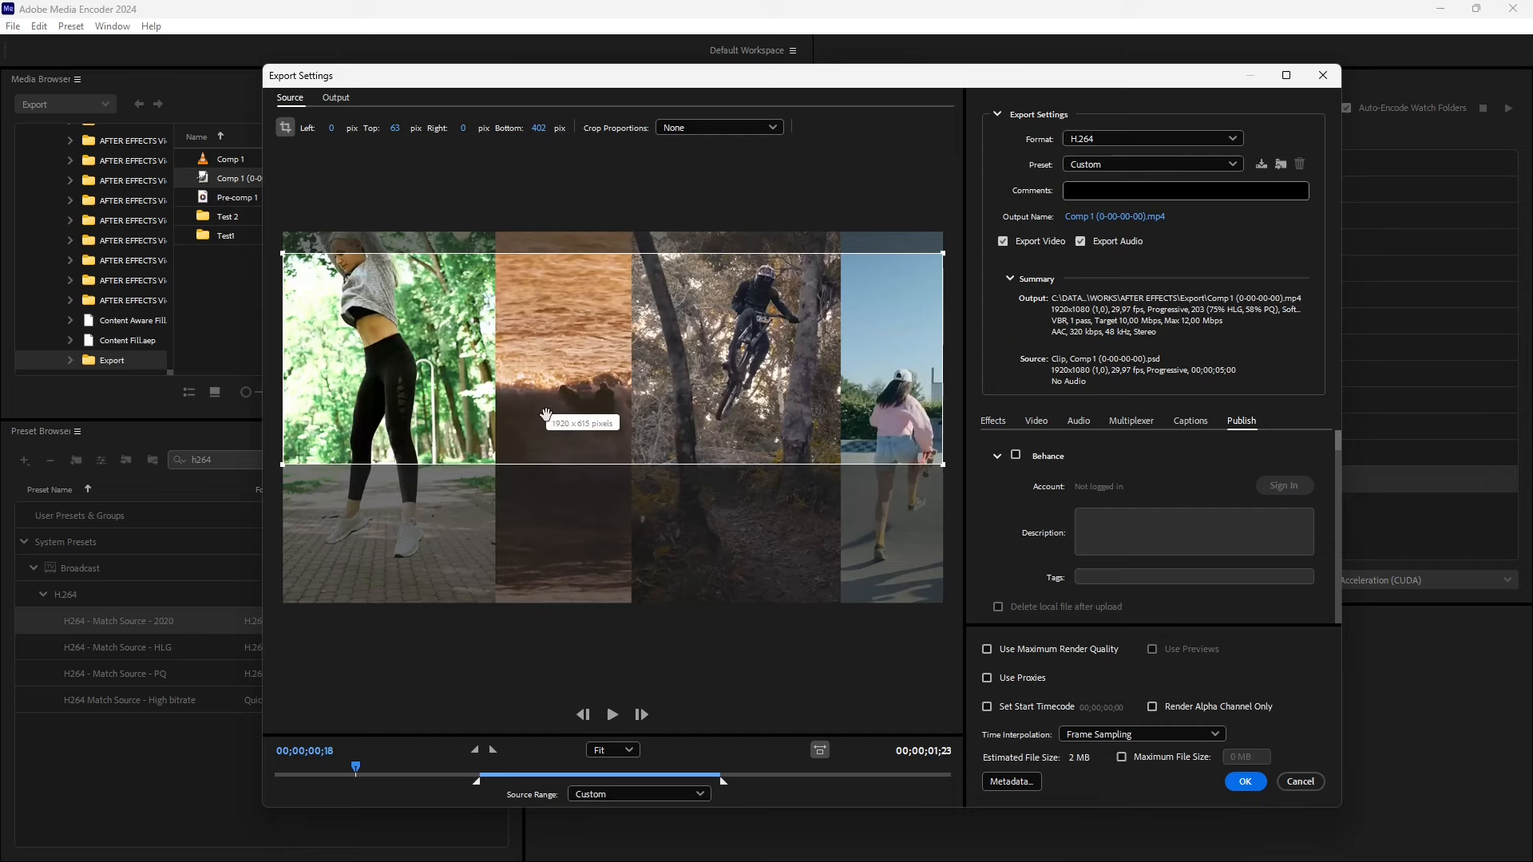
- Inspect the cropped source preview at 100% zoom and return it to Fit
{"action": "left_click", "coordinate": [613, 751]}
{"action": "left_click", "coordinate": [617, 656]}
{"action": "left_click", "coordinate": [630, 752]}
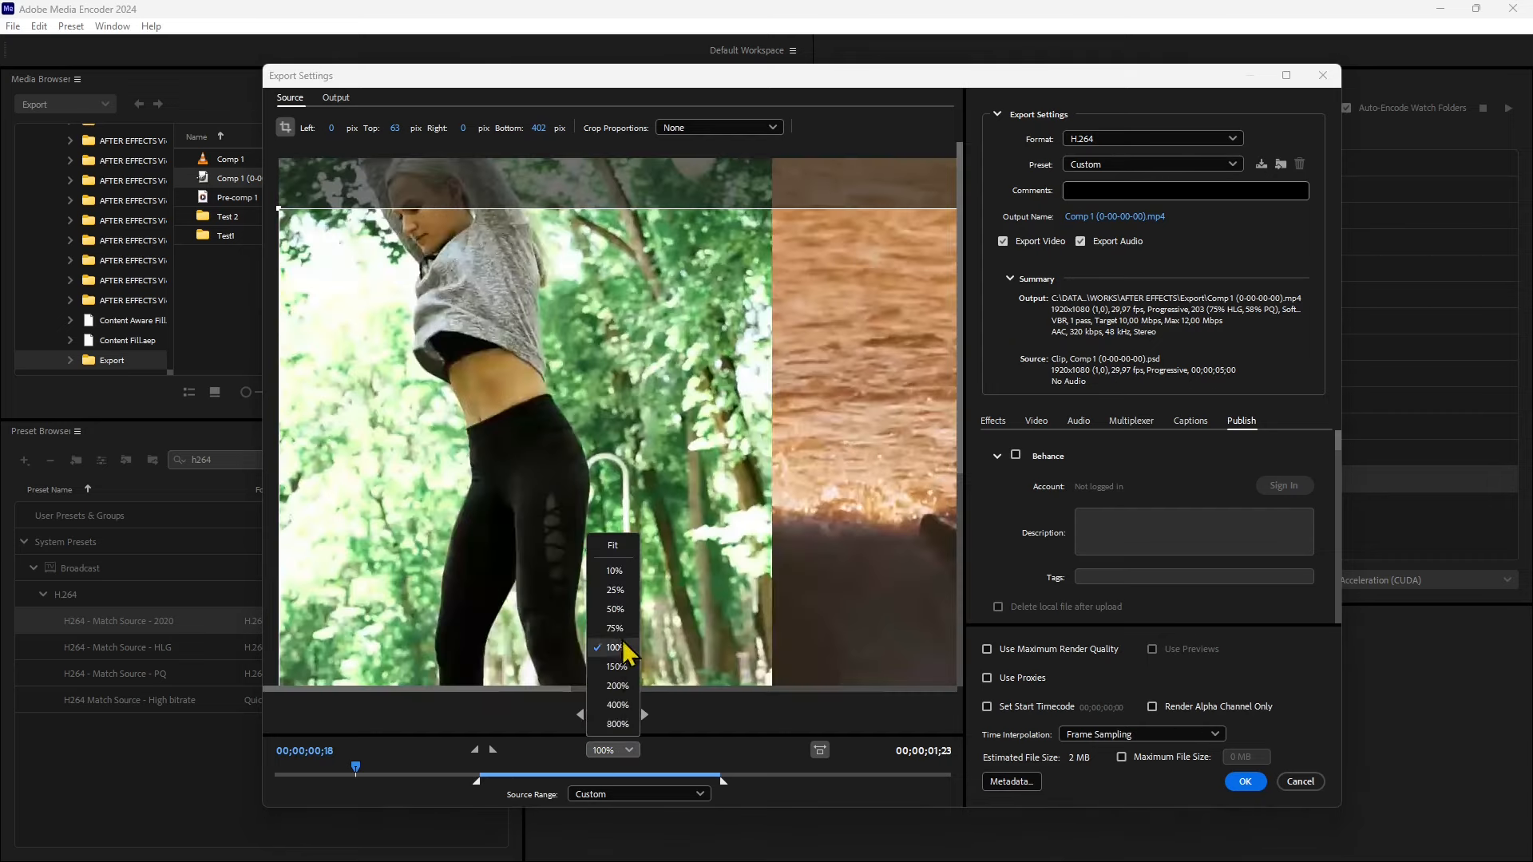
{"action": "left_click", "coordinate": [617, 549]}
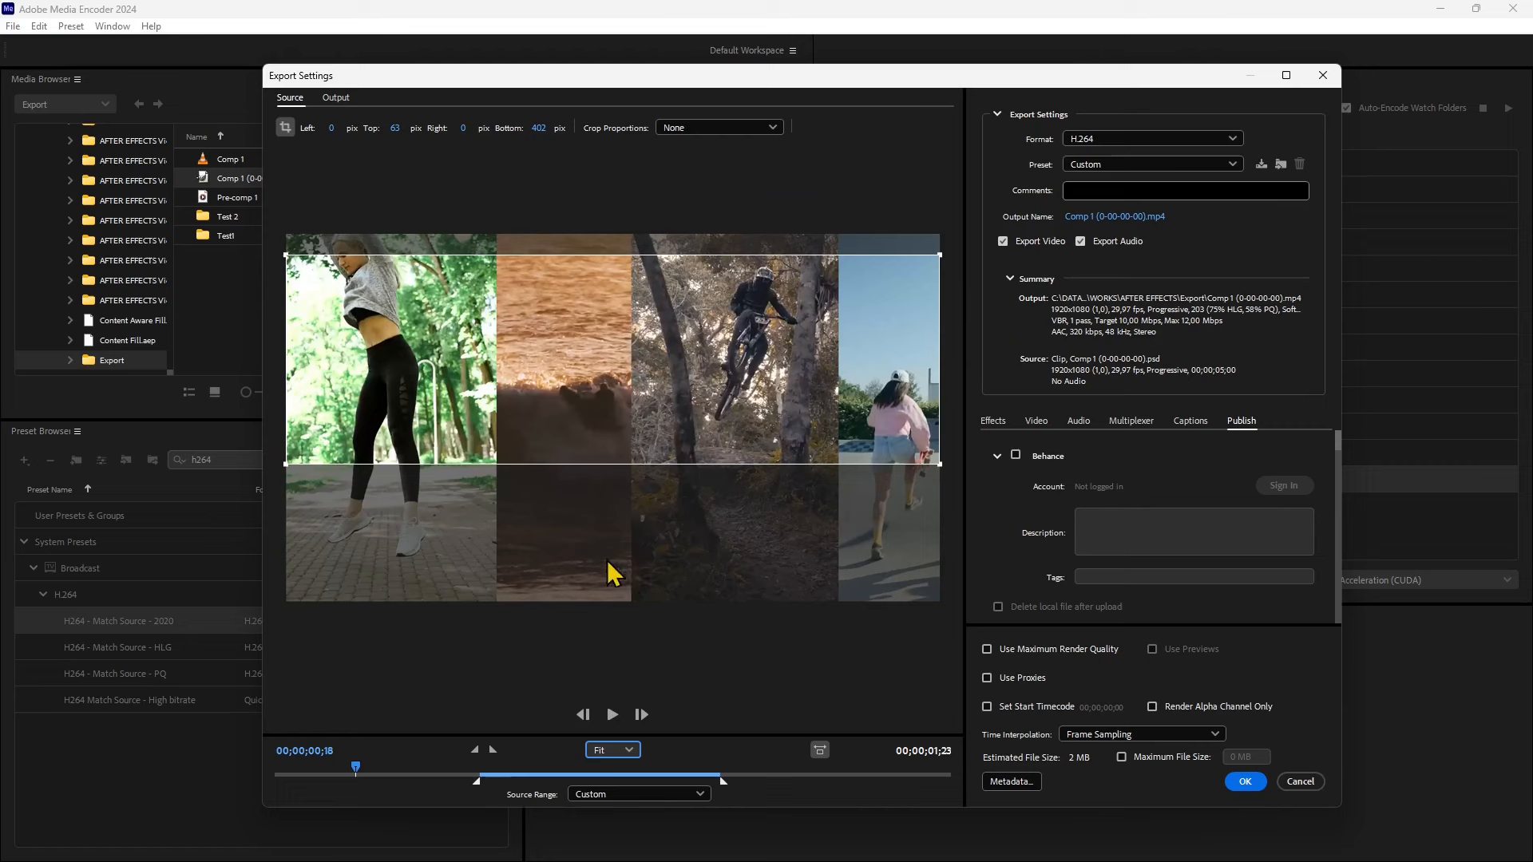
- Switch the source range to Entire Clip and return it to Custom
{"action": "left_click", "coordinate": [598, 794]}
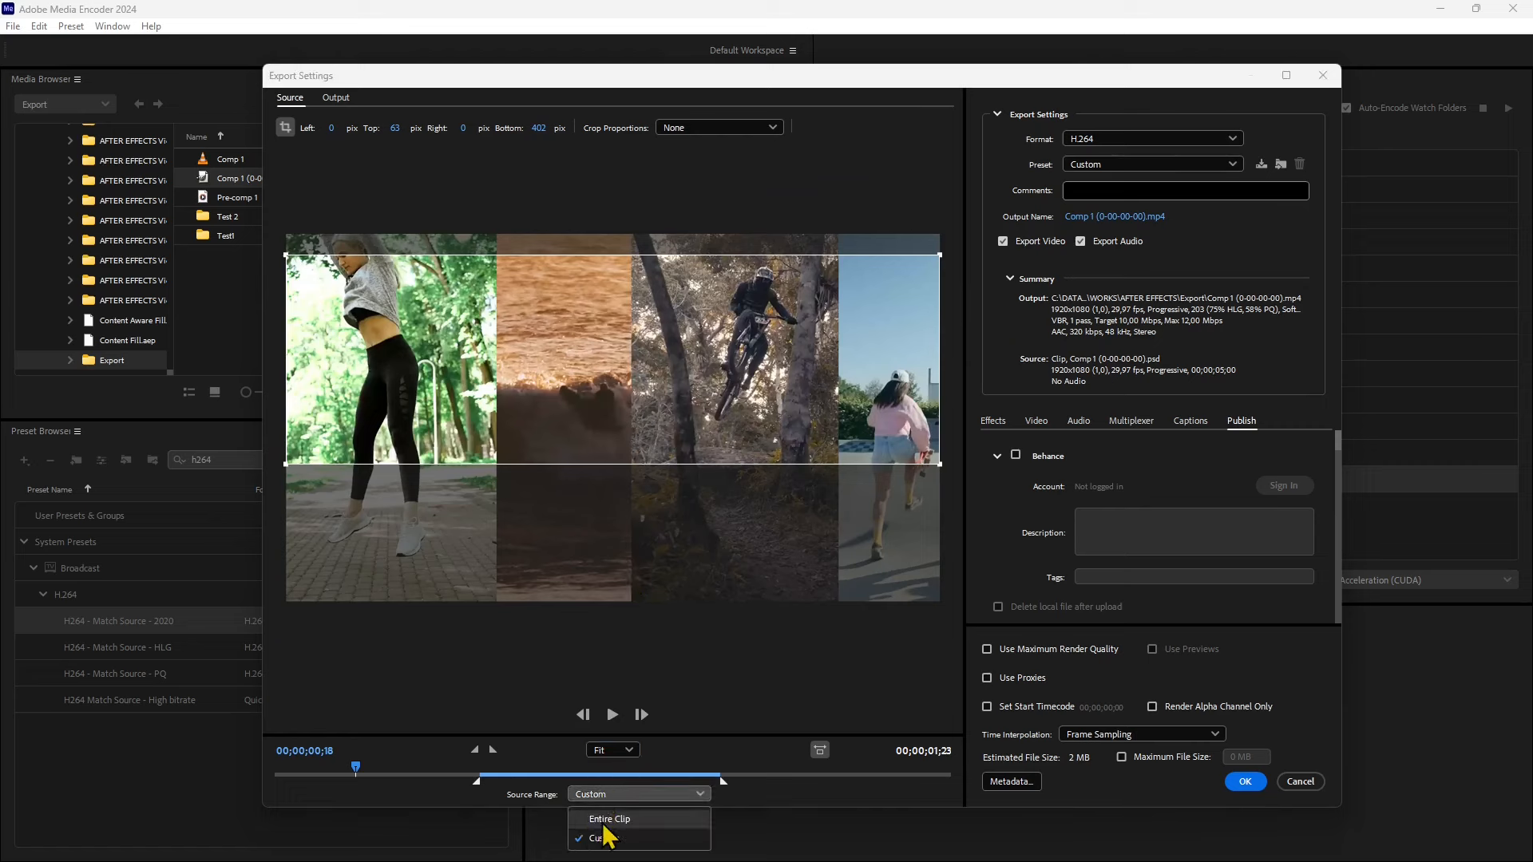
{"action": "left_click", "coordinate": [602, 819]}
{"action": "left_click", "coordinate": [608, 795]}
{"action": "left_click", "coordinate": [605, 838]}
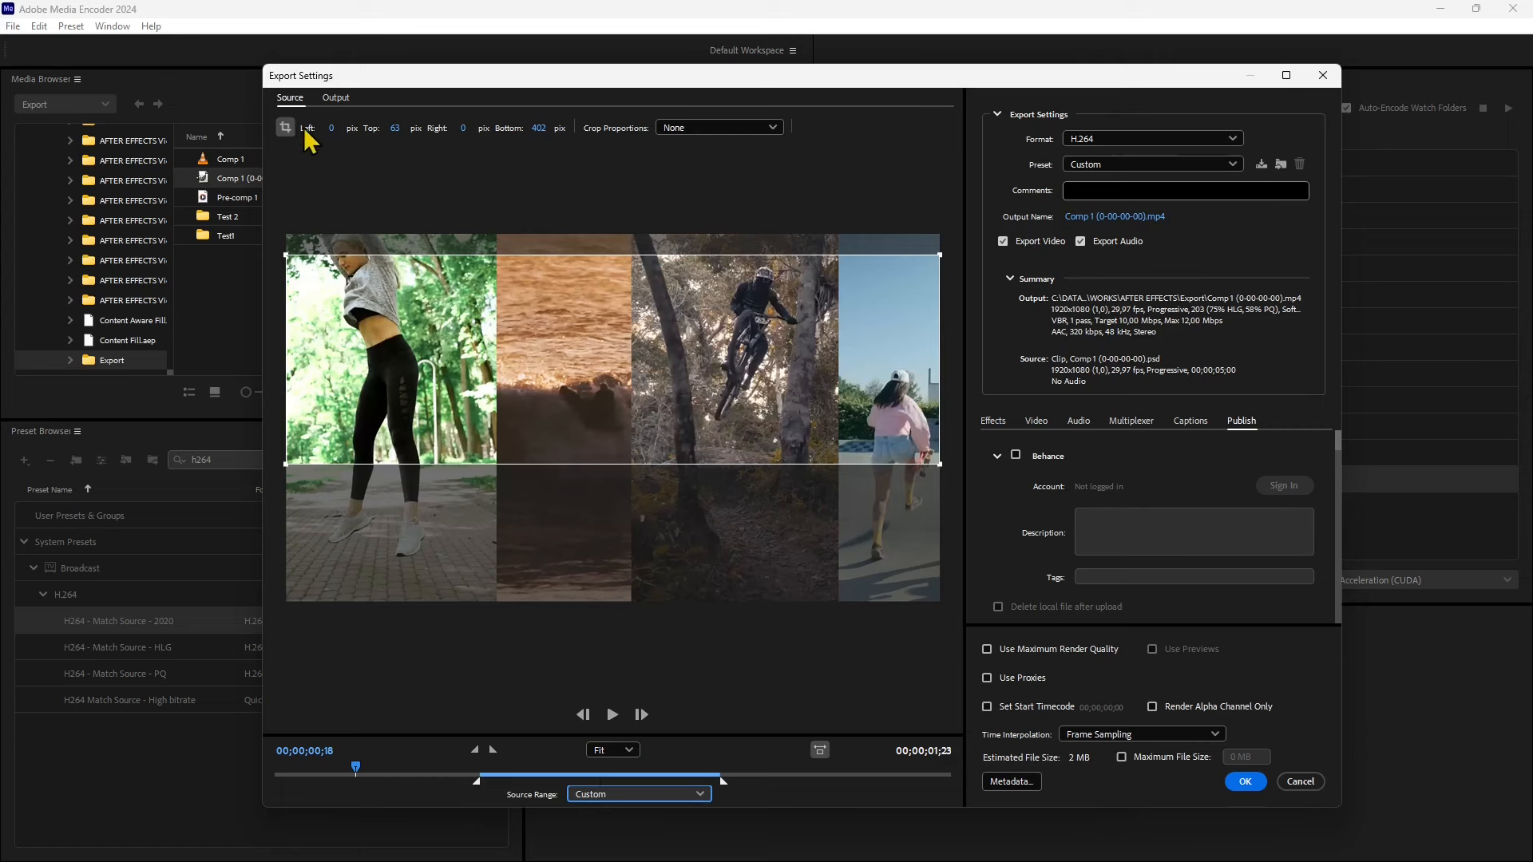
- Review the crop margin values and the available crop proportions for the source frame
{"action": "left_click_drag", "start_coordinate": [333, 130], "coordinate": [324, 139]}
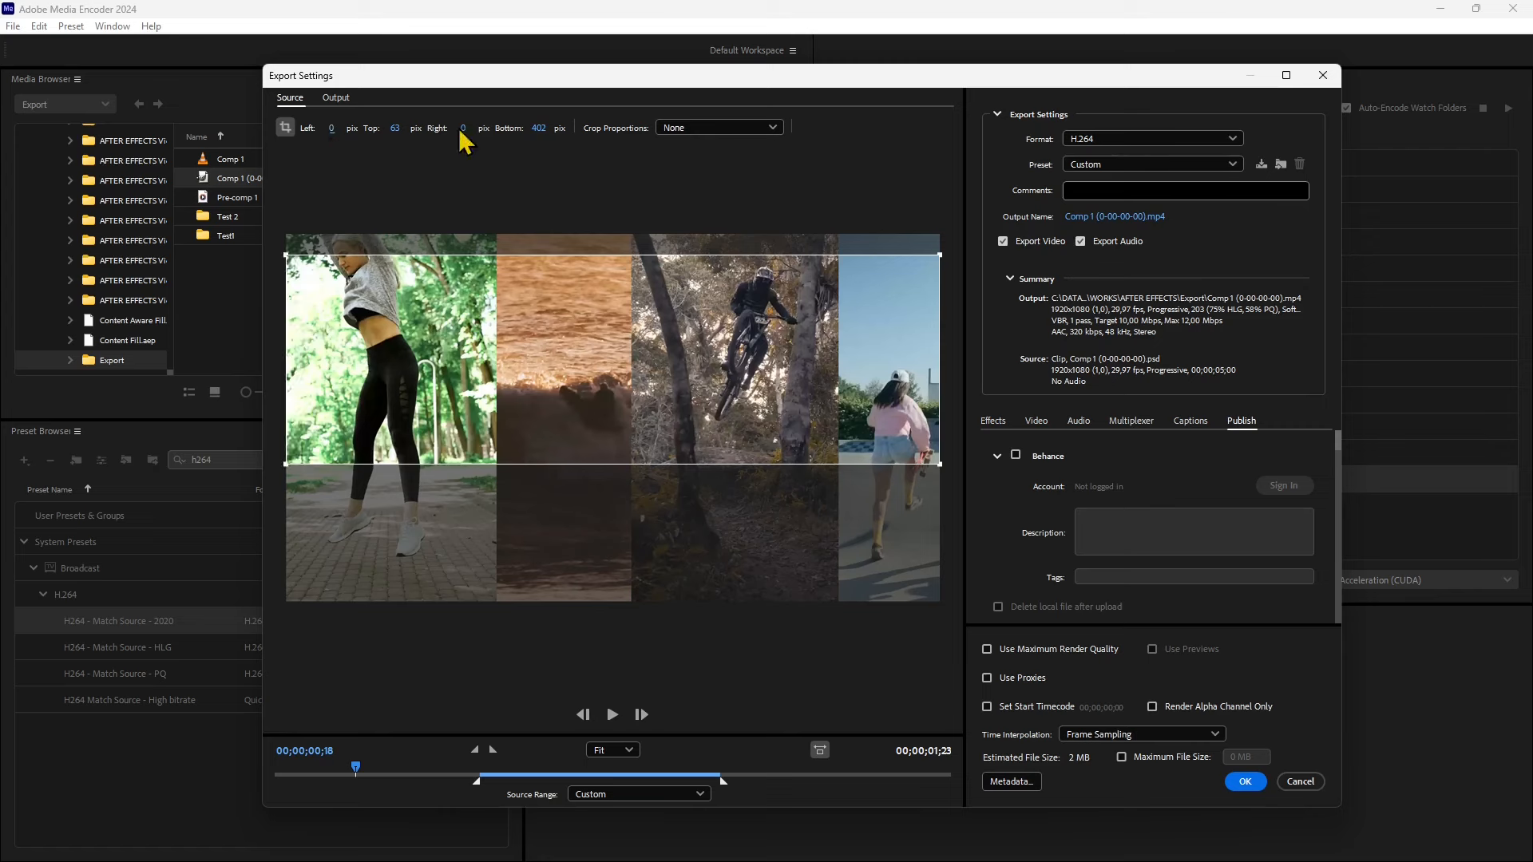
{"action": "left_click", "coordinate": [674, 130]}
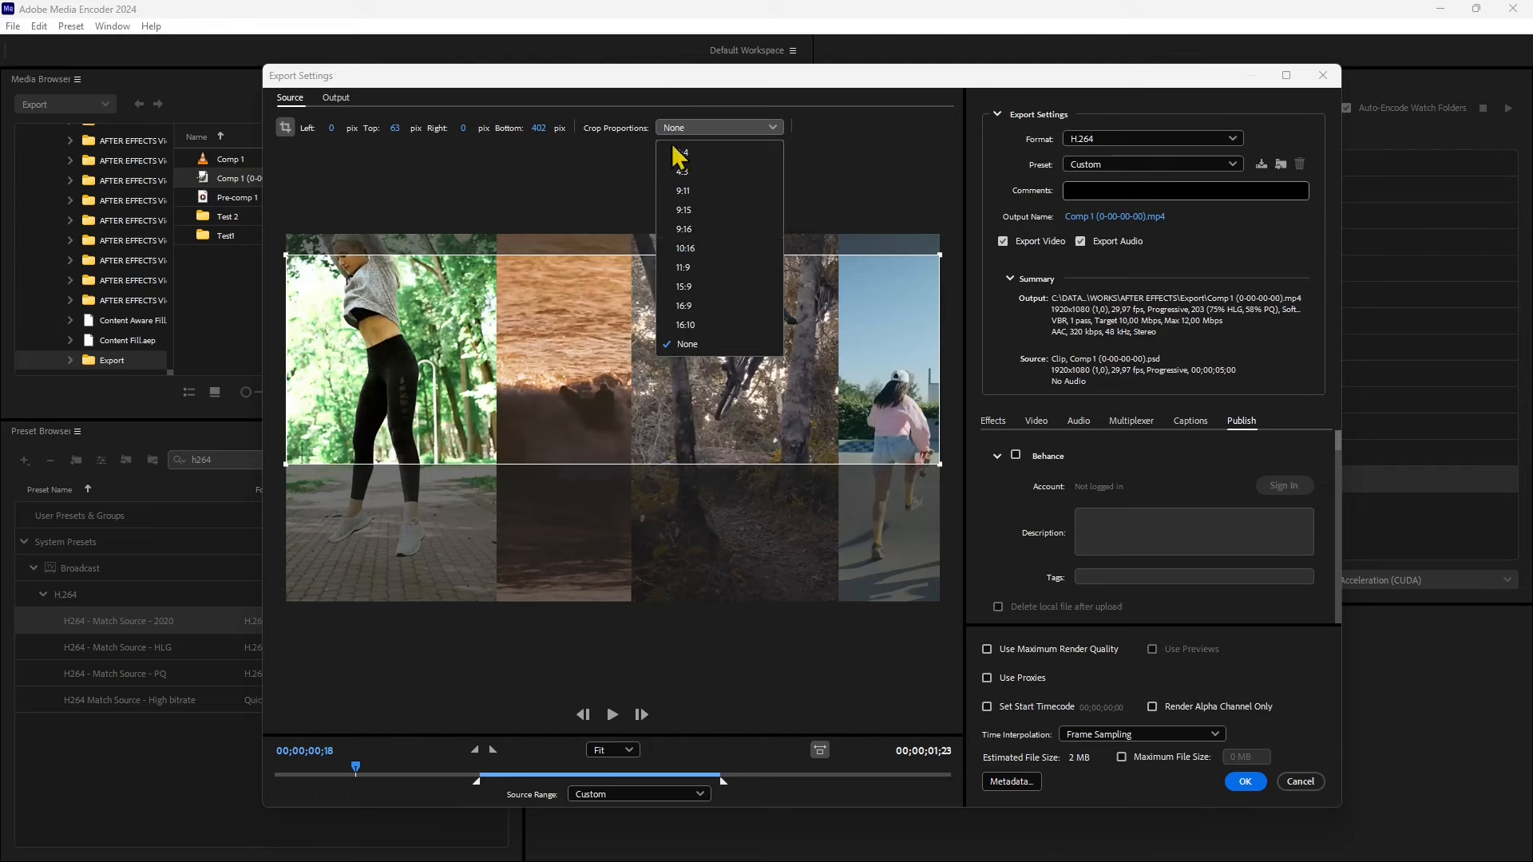
{"action": "left_click", "coordinate": [483, 192]}
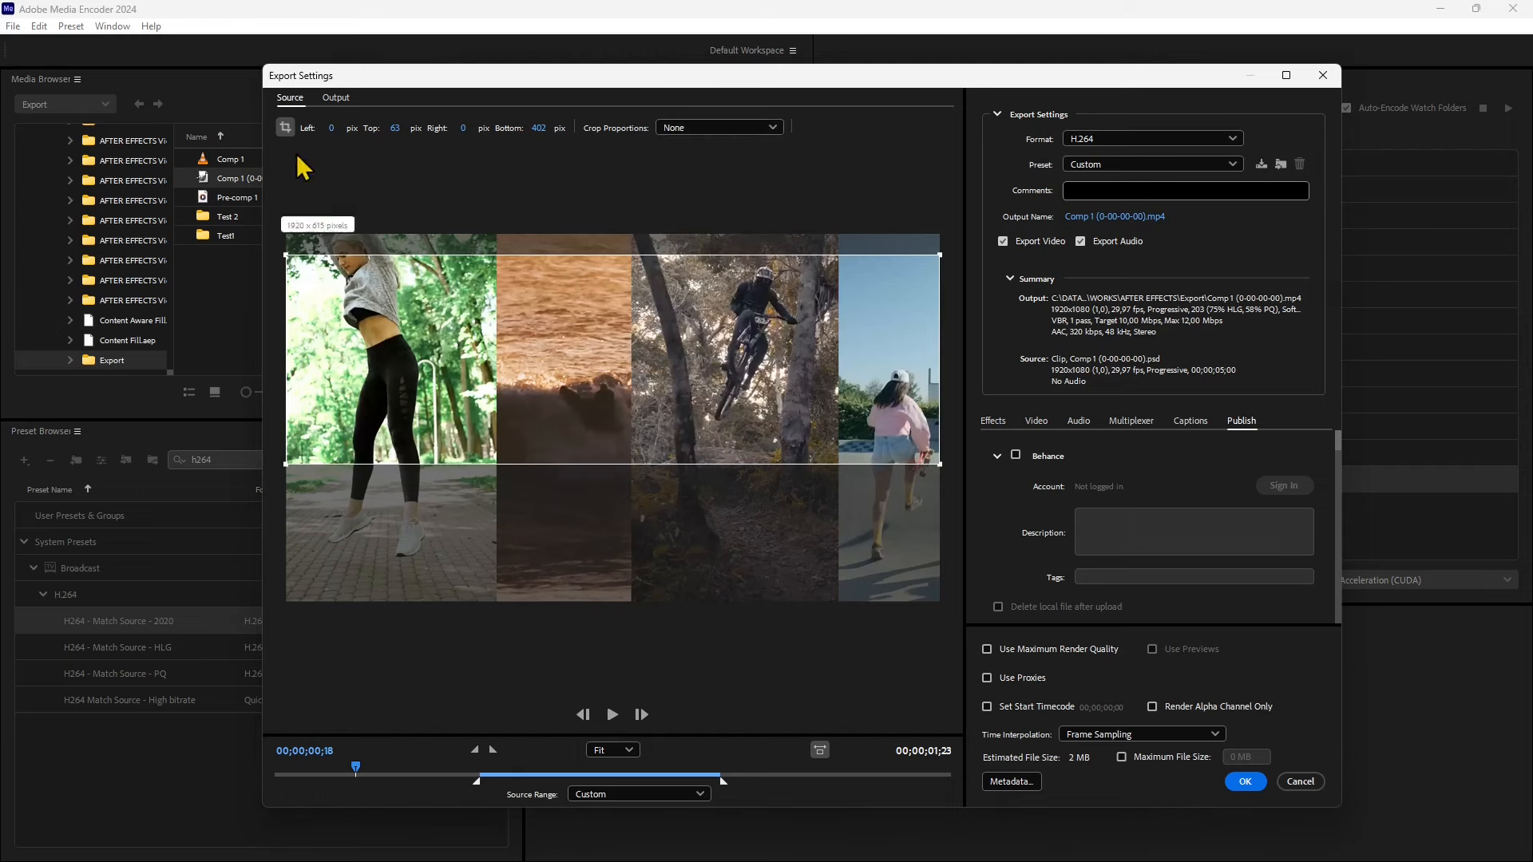
- Preview the cropped output with source scaling Scale To Fill, Stretch To Fill and Scale To Fit With Black Borders
{"action": "left_click", "coordinate": [333, 101]}
{"action": "left_click", "coordinate": [294, 100]}
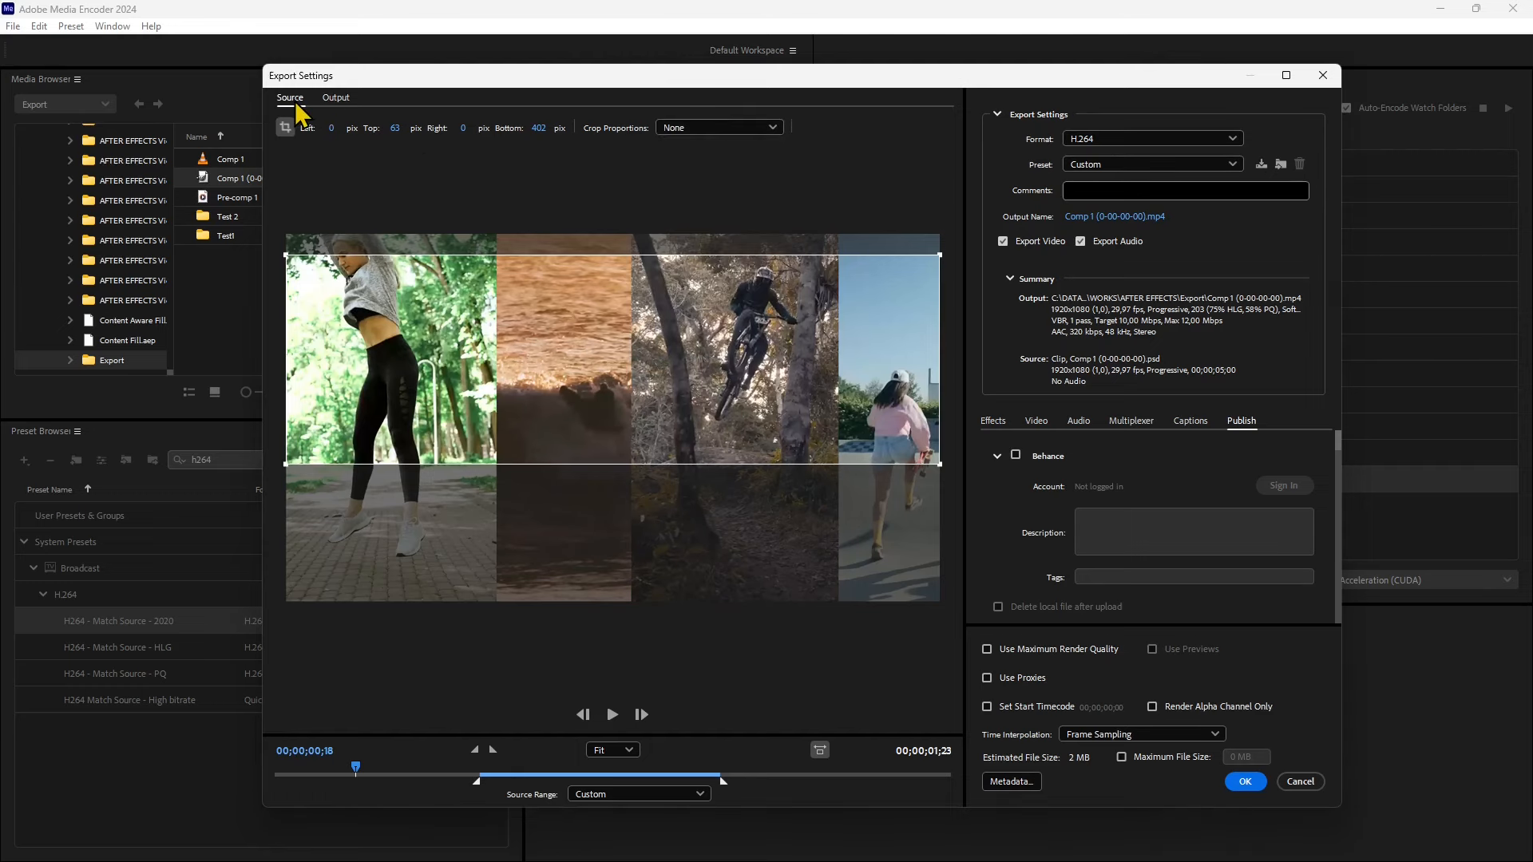
{"action": "left_click", "coordinate": [334, 100]}
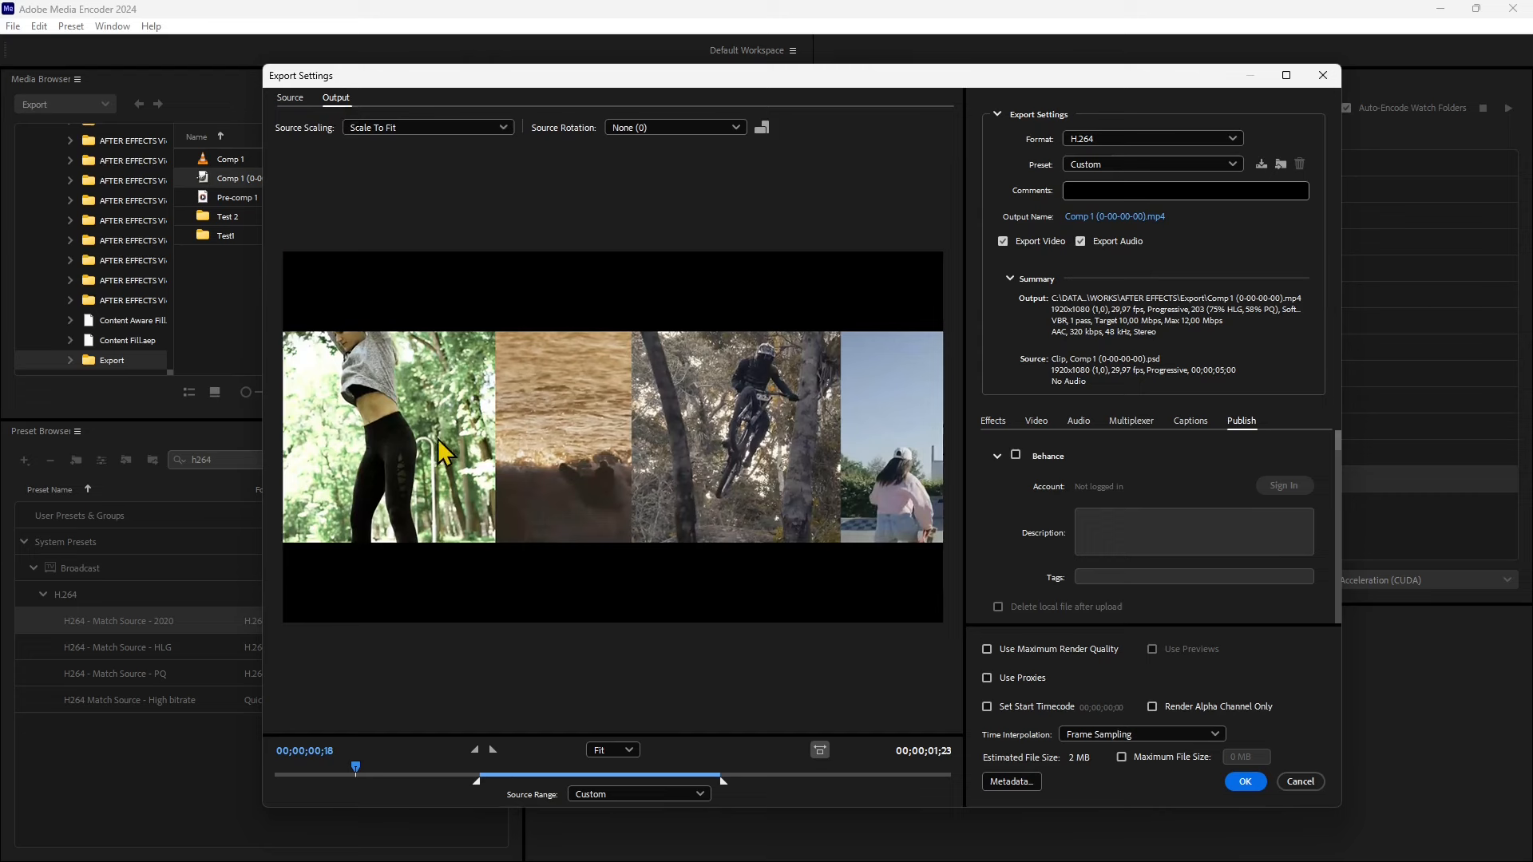
{"action": "left_click", "coordinate": [412, 130]}
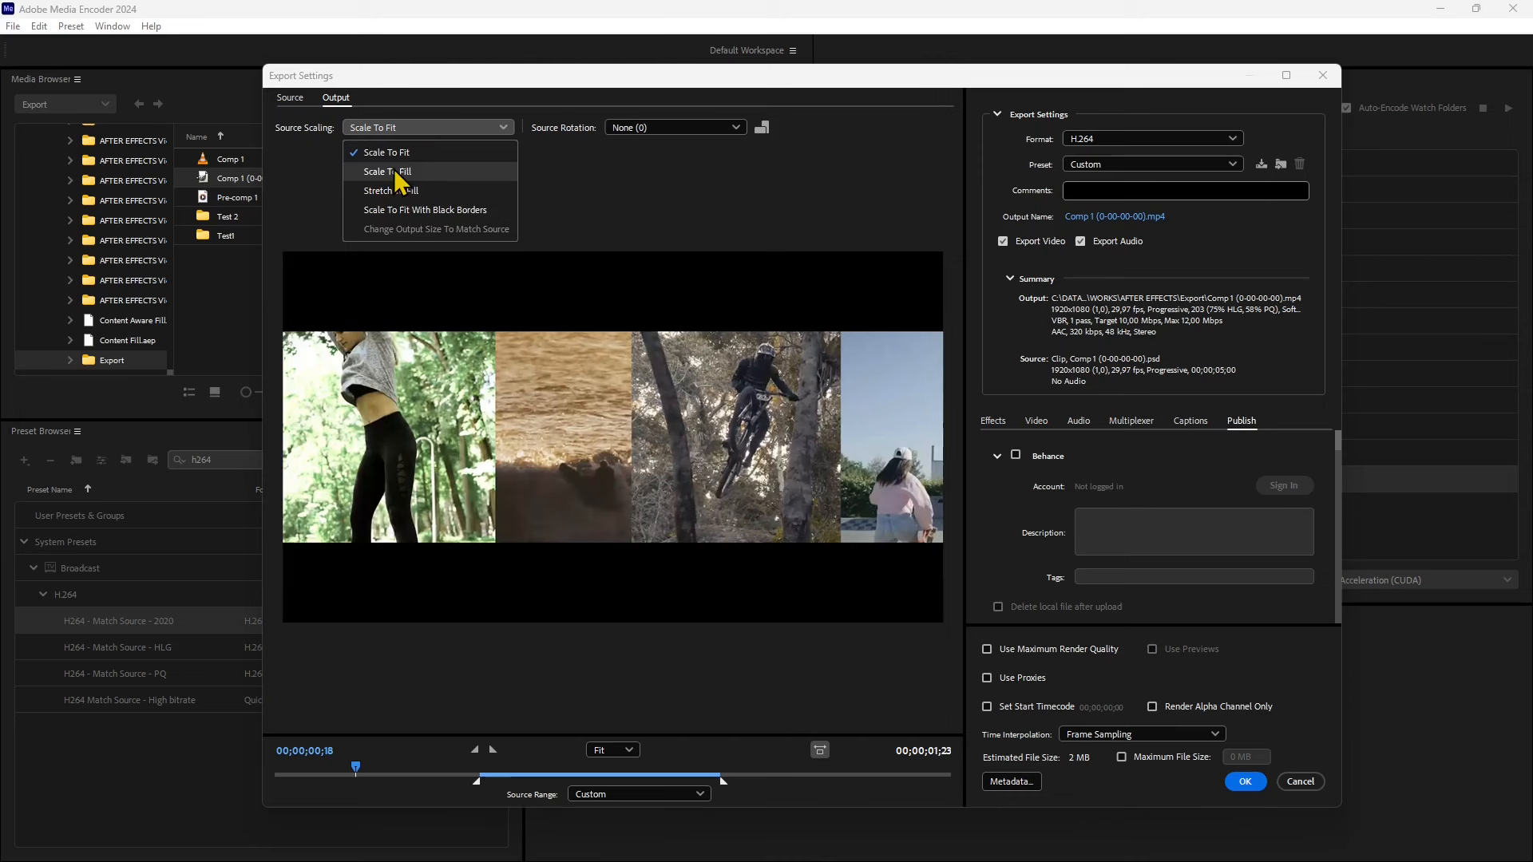
{"action": "left_click", "coordinate": [399, 173]}
{"action": "left_click", "coordinate": [405, 130]}
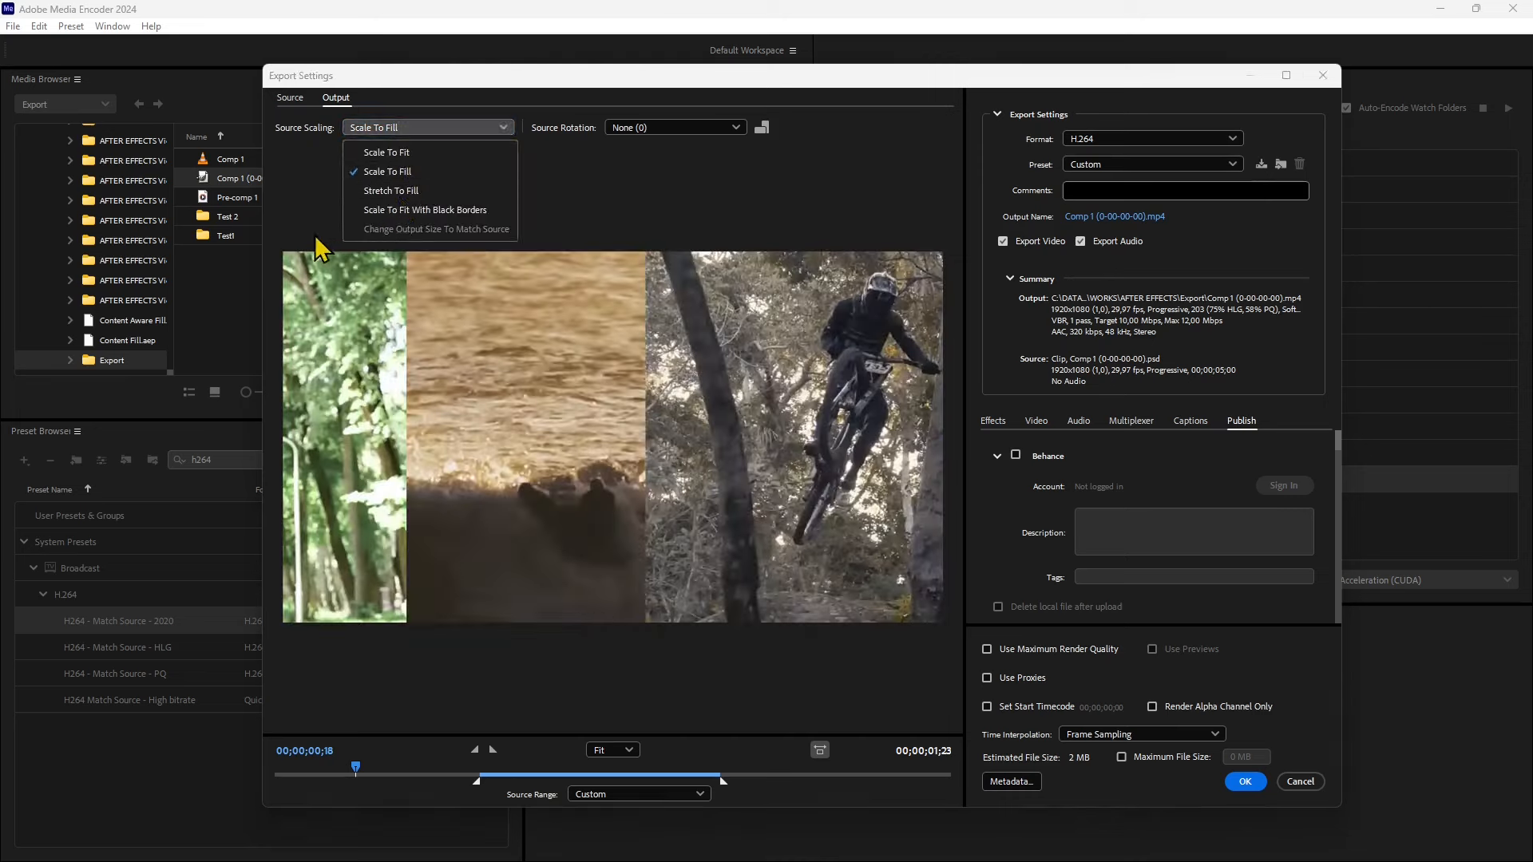
{"action": "left_click", "coordinate": [375, 195]}
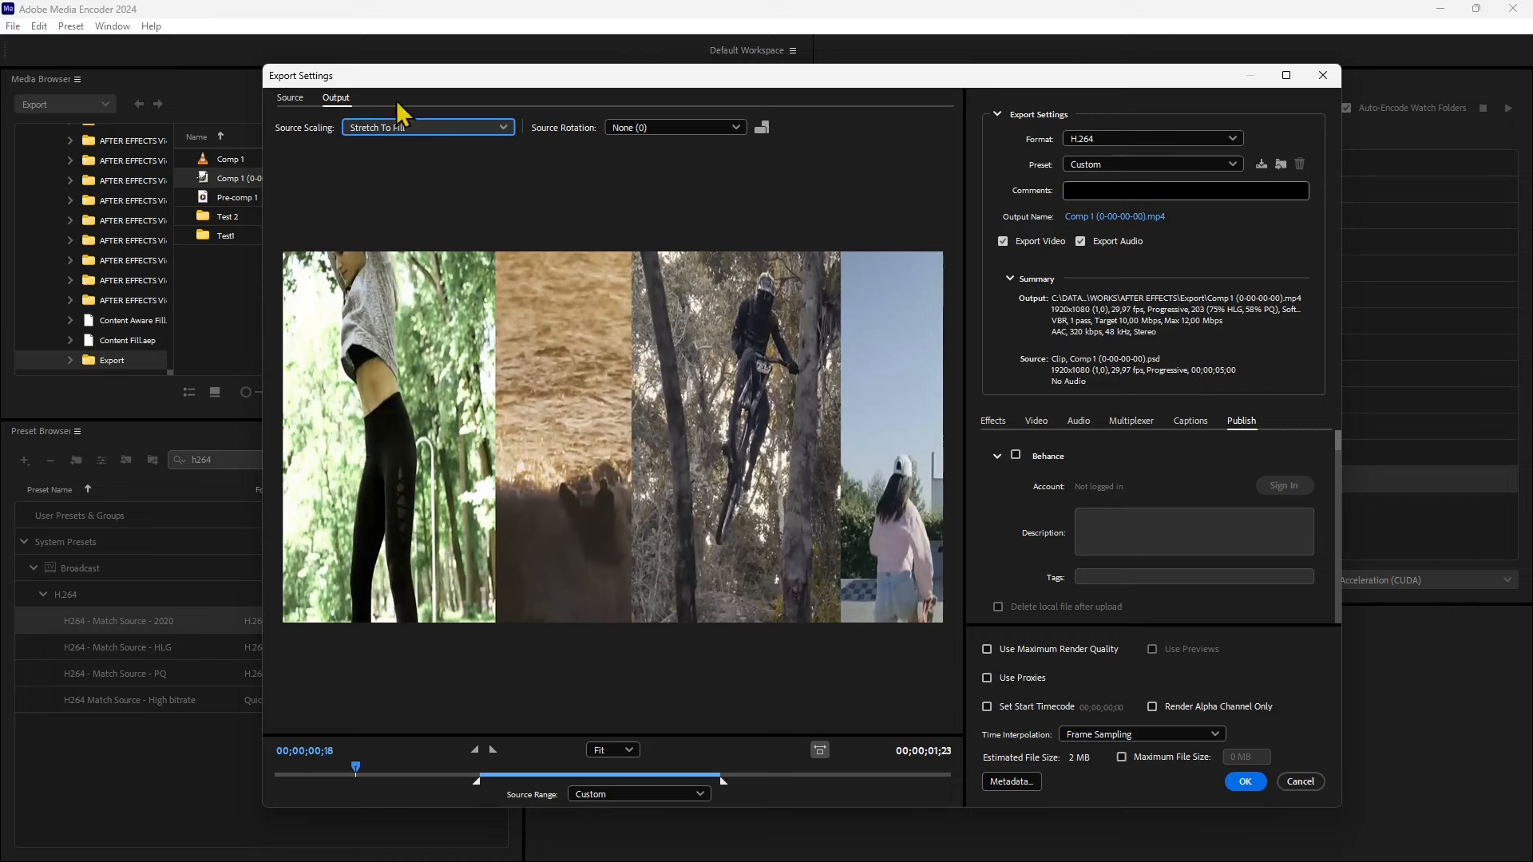
{"action": "left_click", "coordinate": [404, 128]}
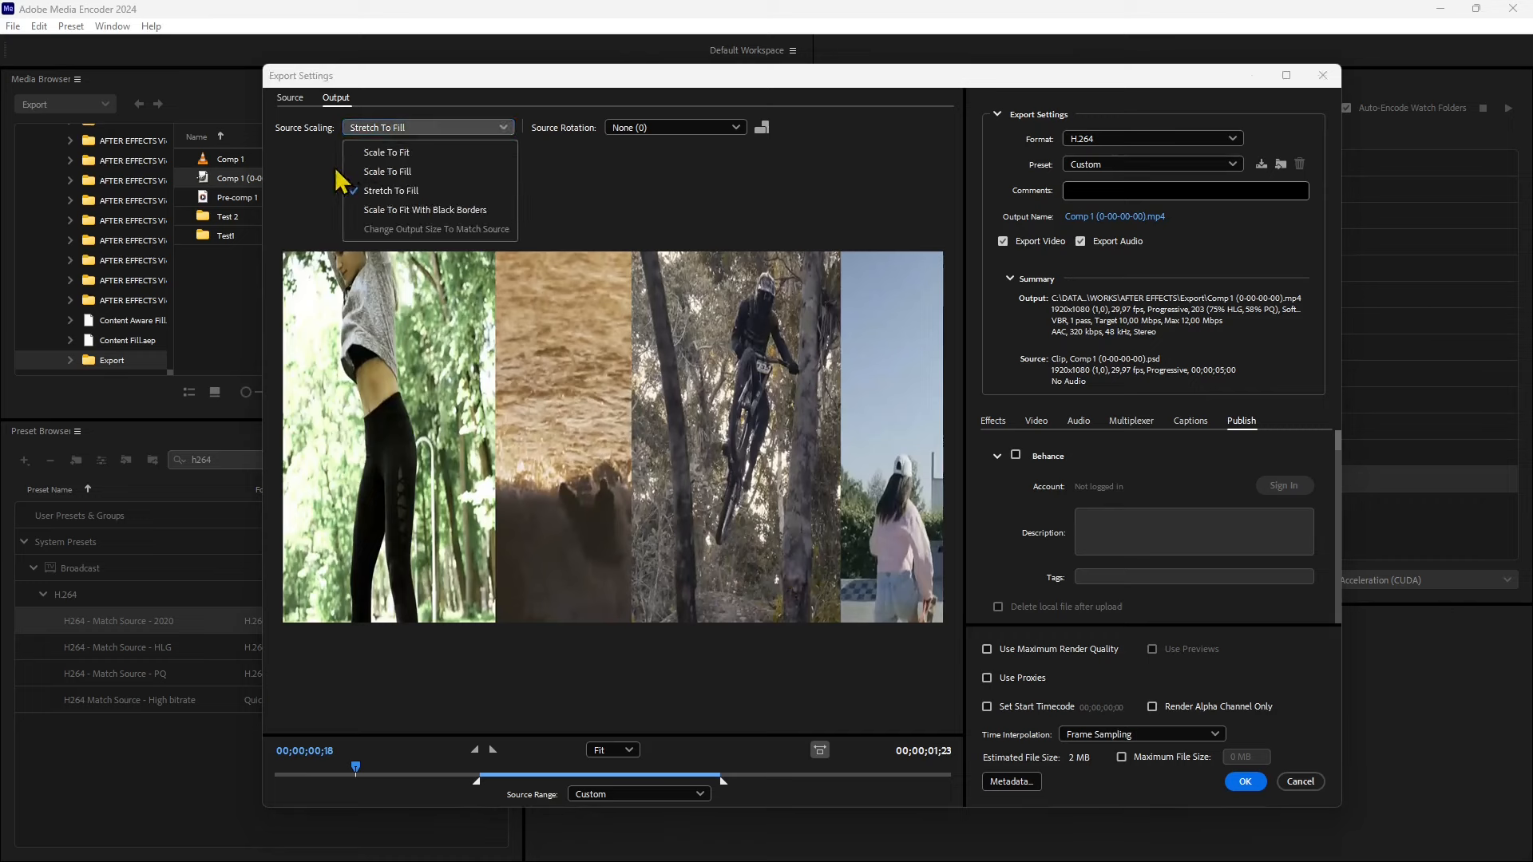
{"action": "left_click", "coordinate": [421, 210]}
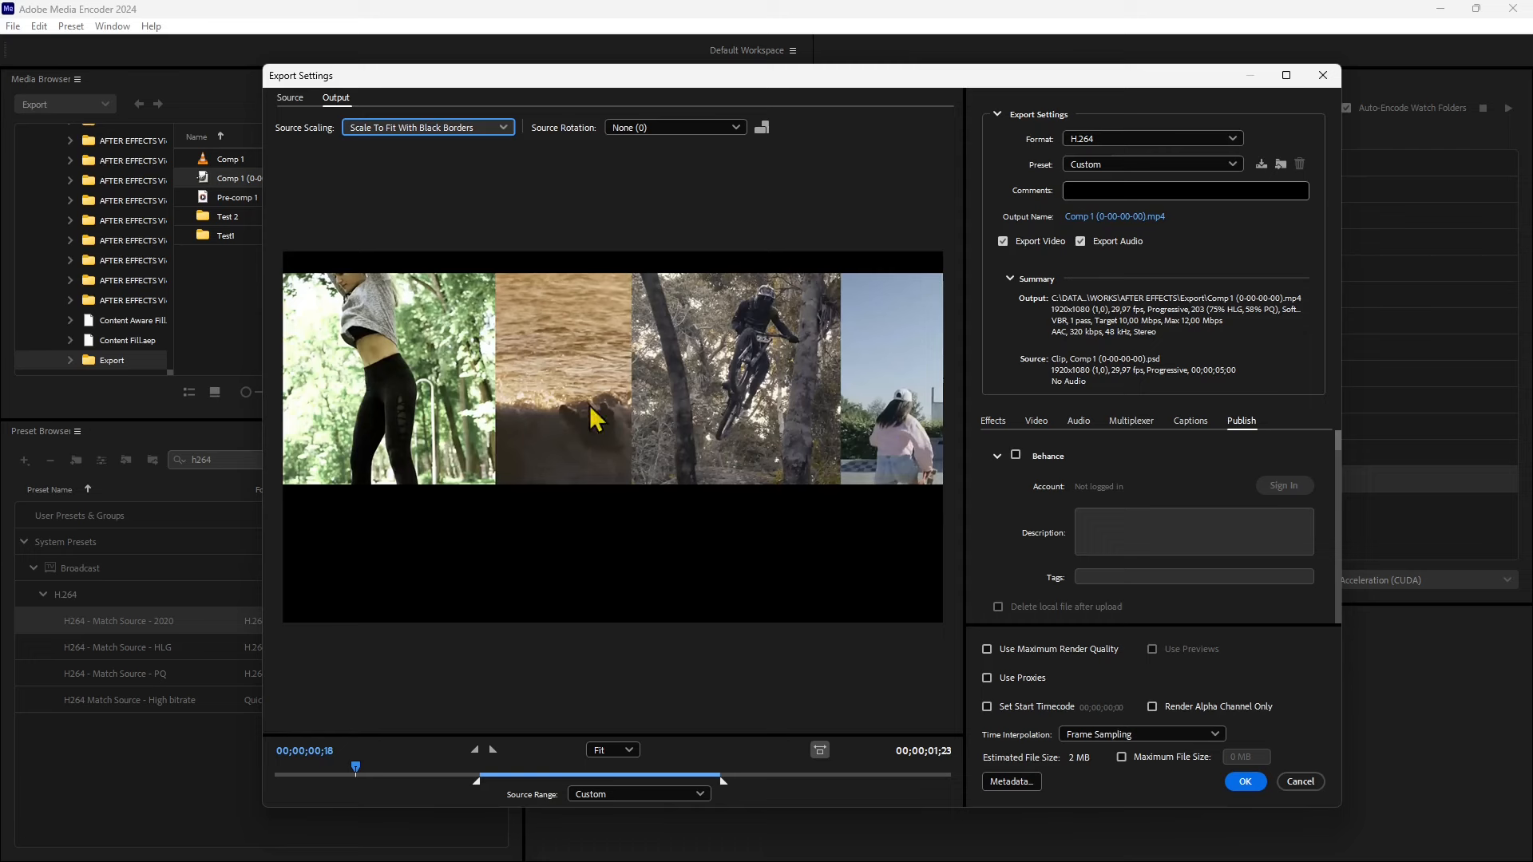
{"action": "left_click", "coordinate": [394, 128]}
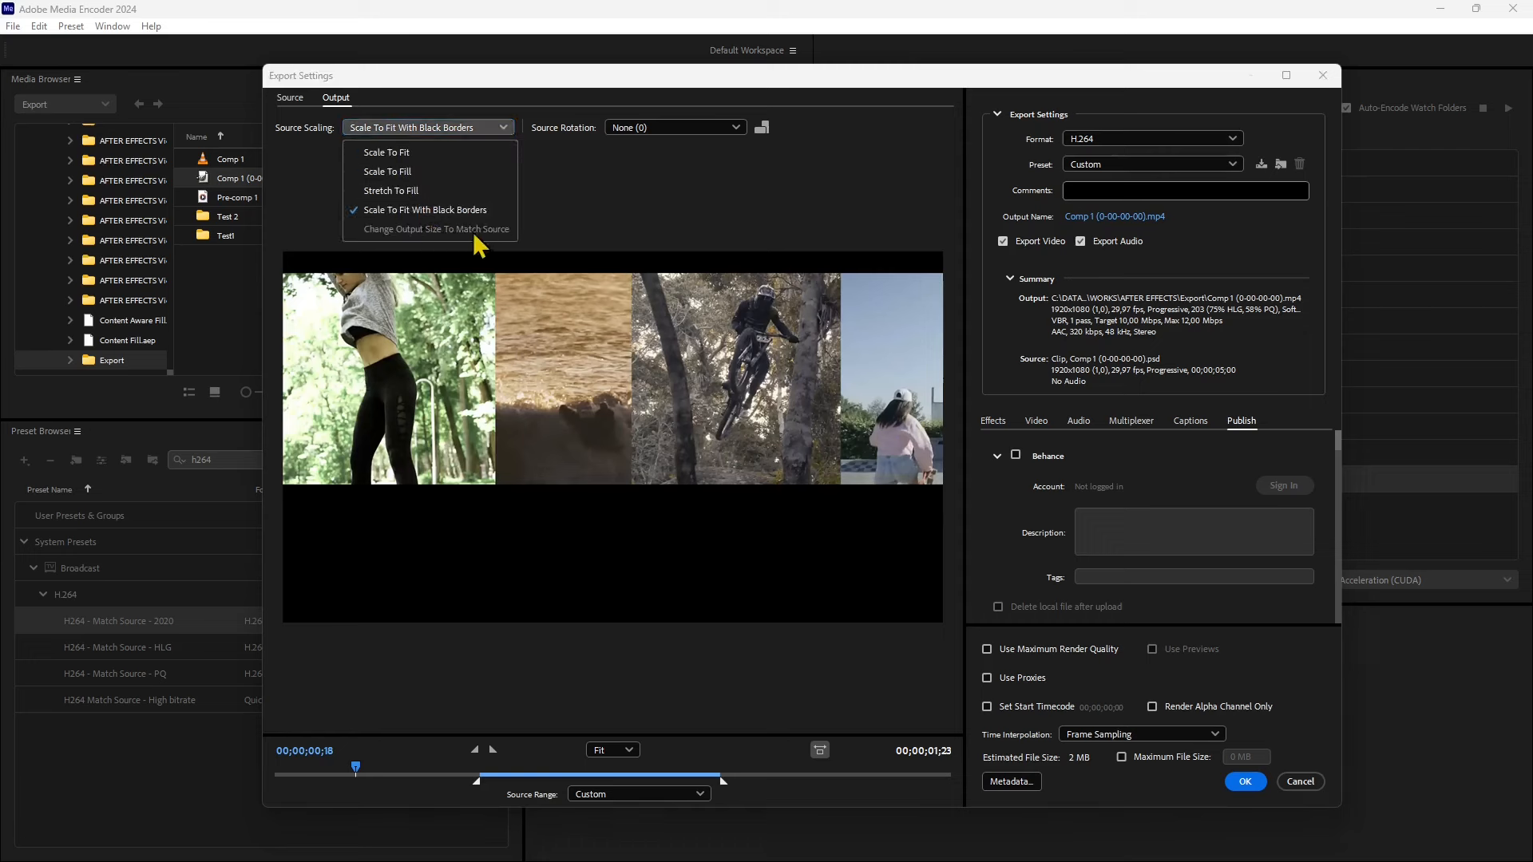
{"action": "left_click", "coordinate": [600, 217]}
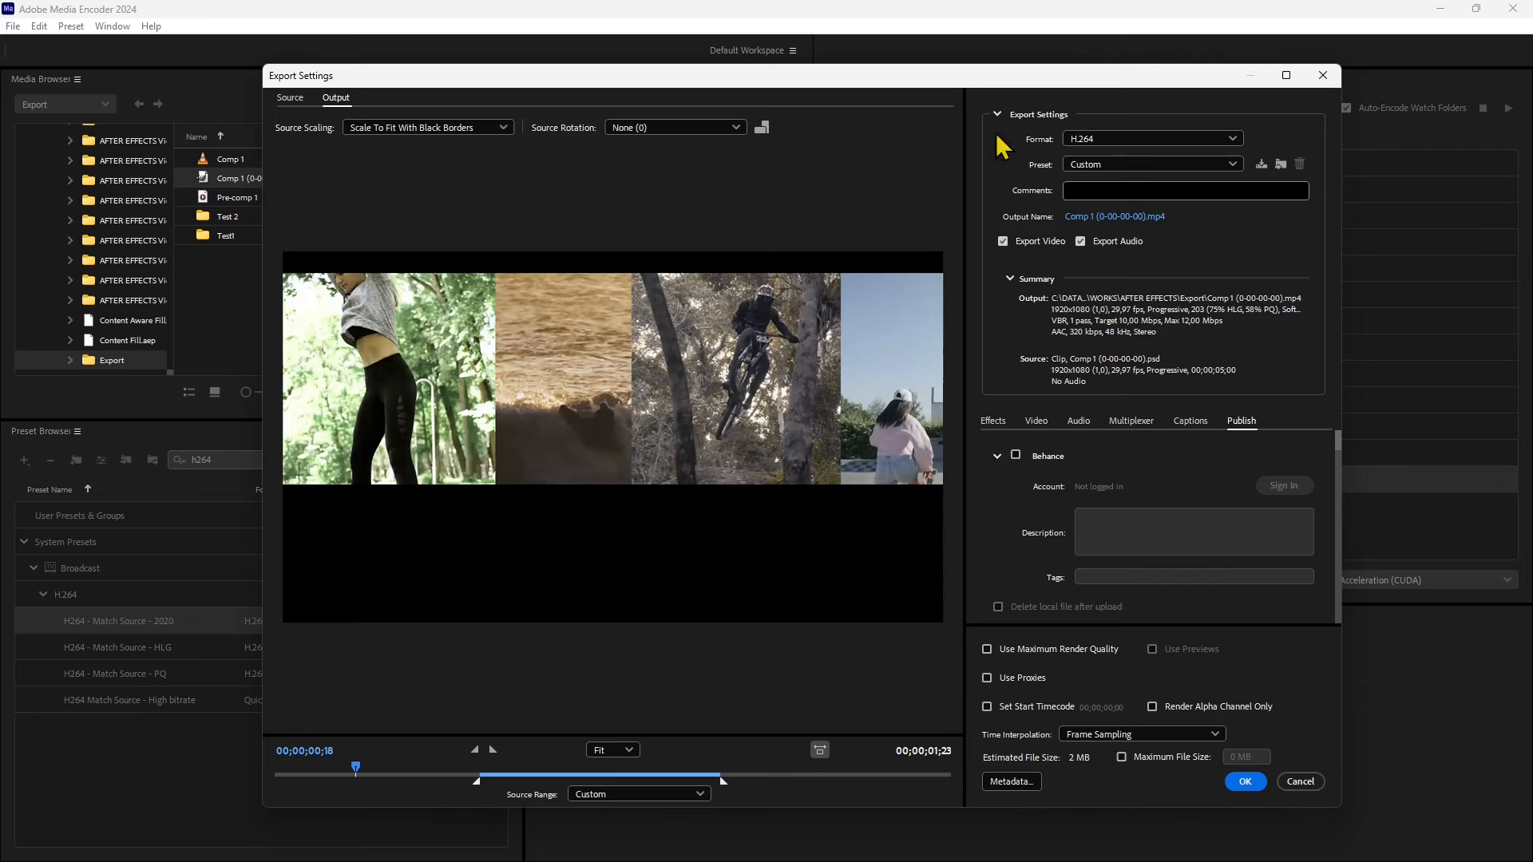
- Change the export format to MPEG4 and check its source scaling options, choosing Scale To Fit
{"action": "left_click", "coordinate": [1082, 140]}
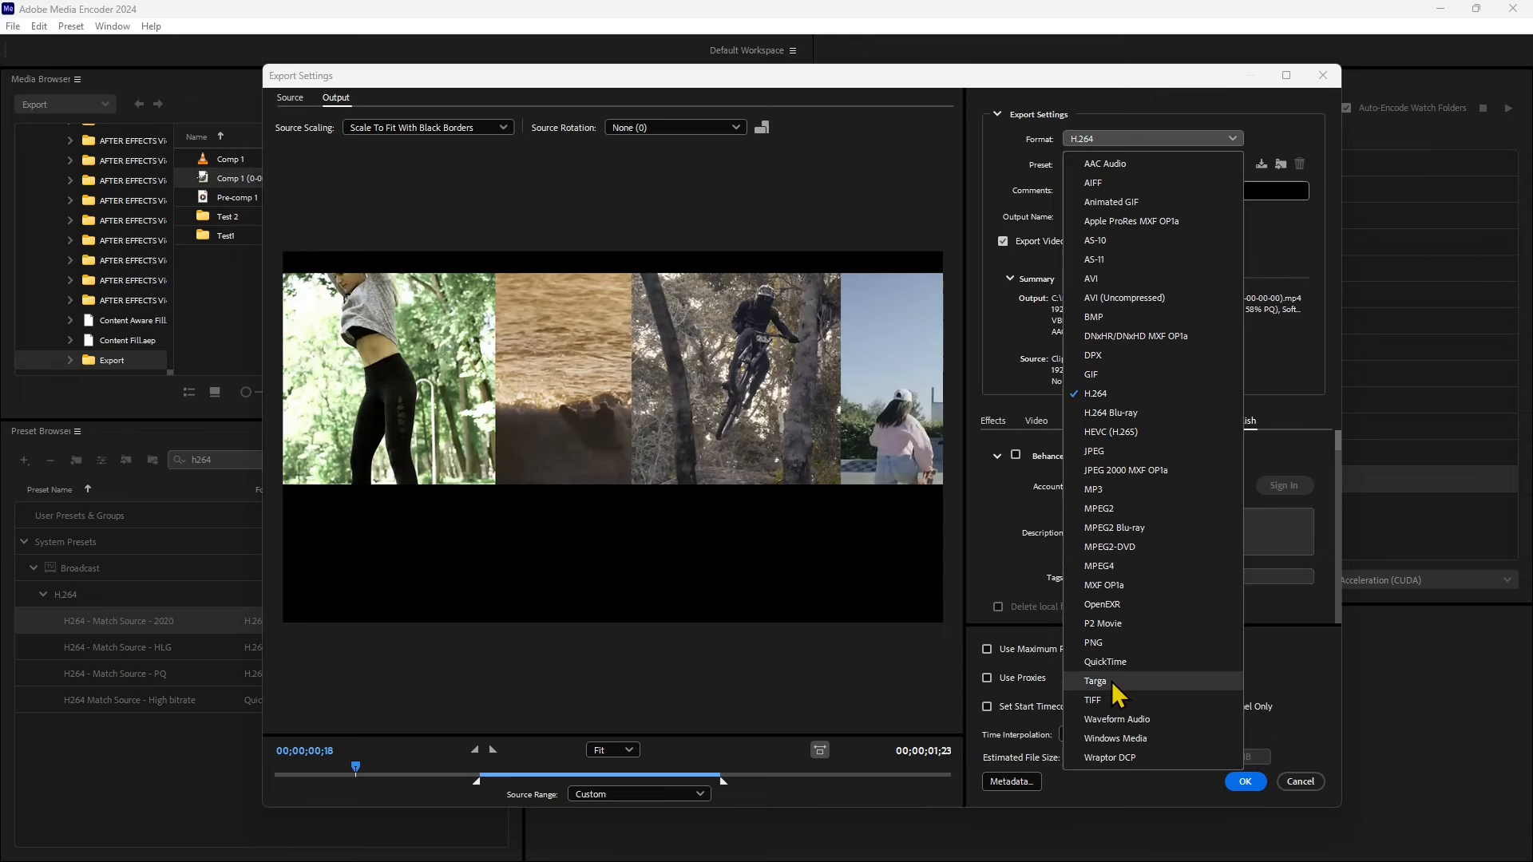
{"action": "left_click", "coordinate": [1099, 435]}
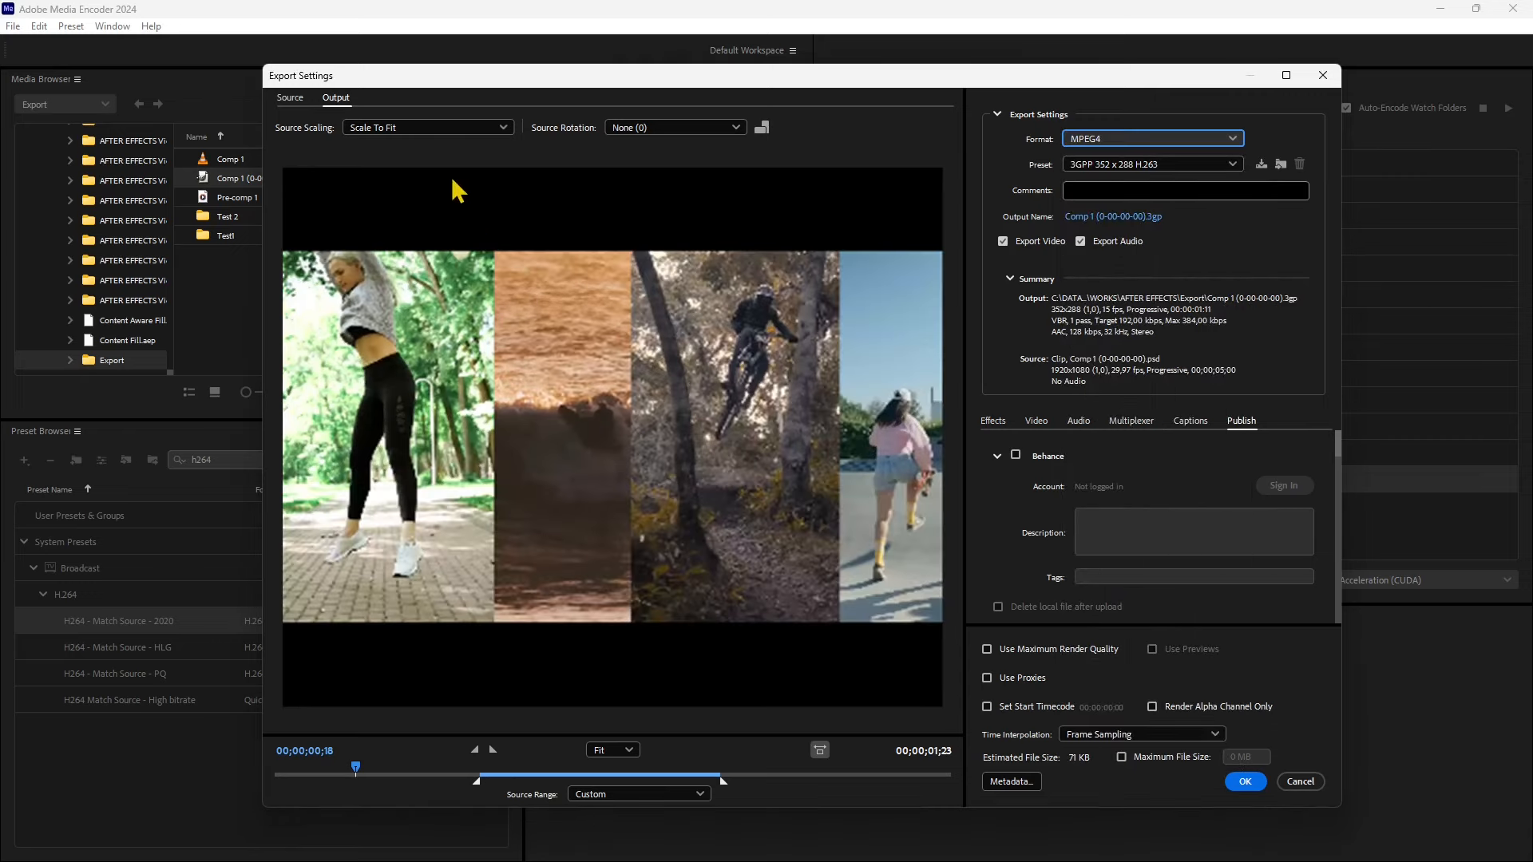
{"action": "left_click", "coordinate": [438, 131]}
{"action": "left_click", "coordinate": [435, 151]}
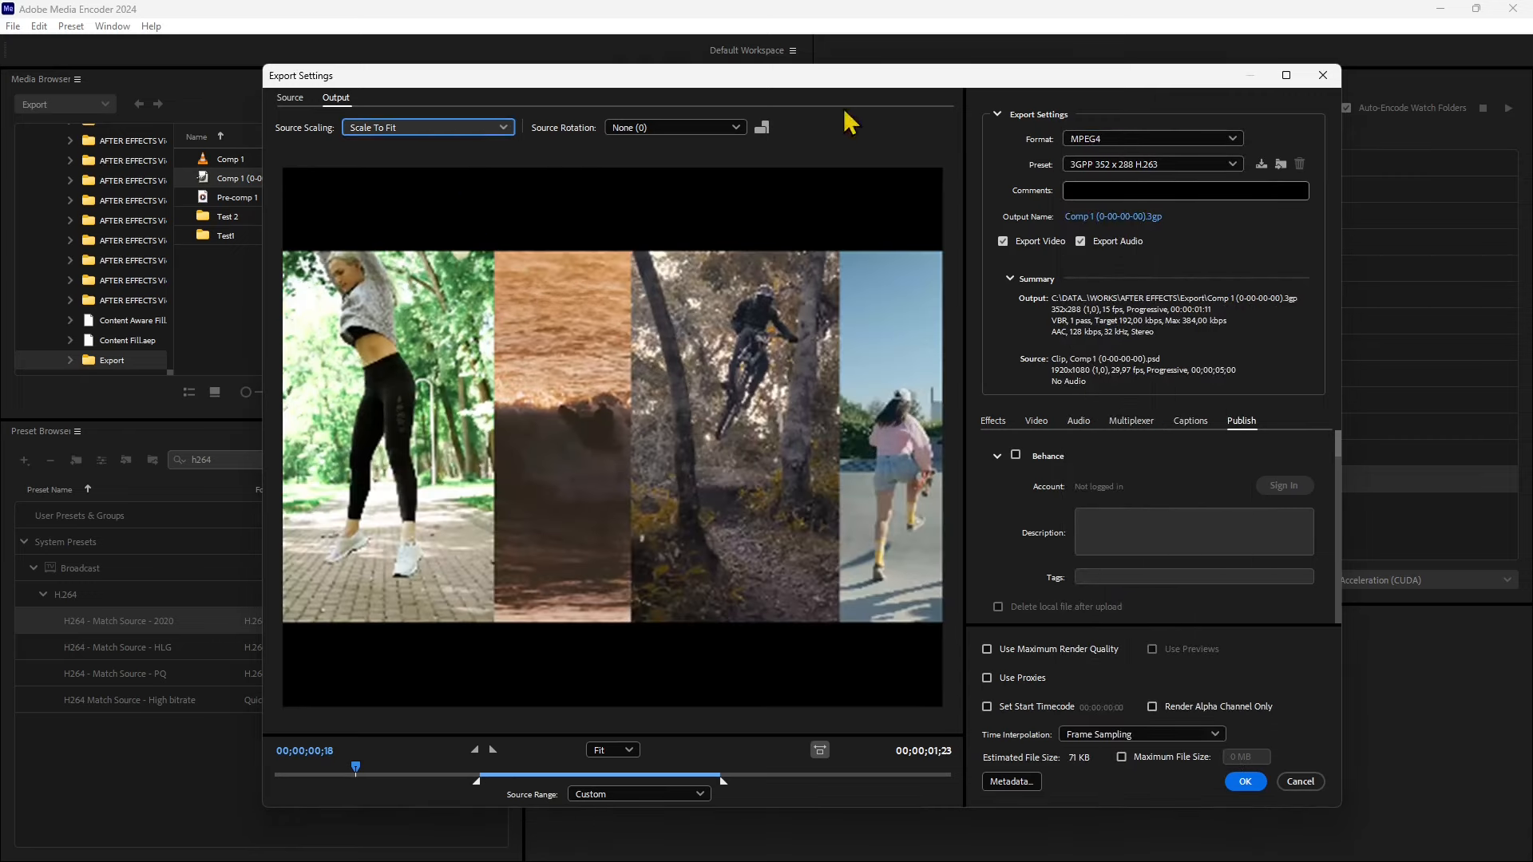
- Change the export format to PNG and set source scaling to Change Output Size To Match Source
{"action": "left_click", "coordinate": [1108, 141]}
{"action": "left_click", "coordinate": [1153, 667]}
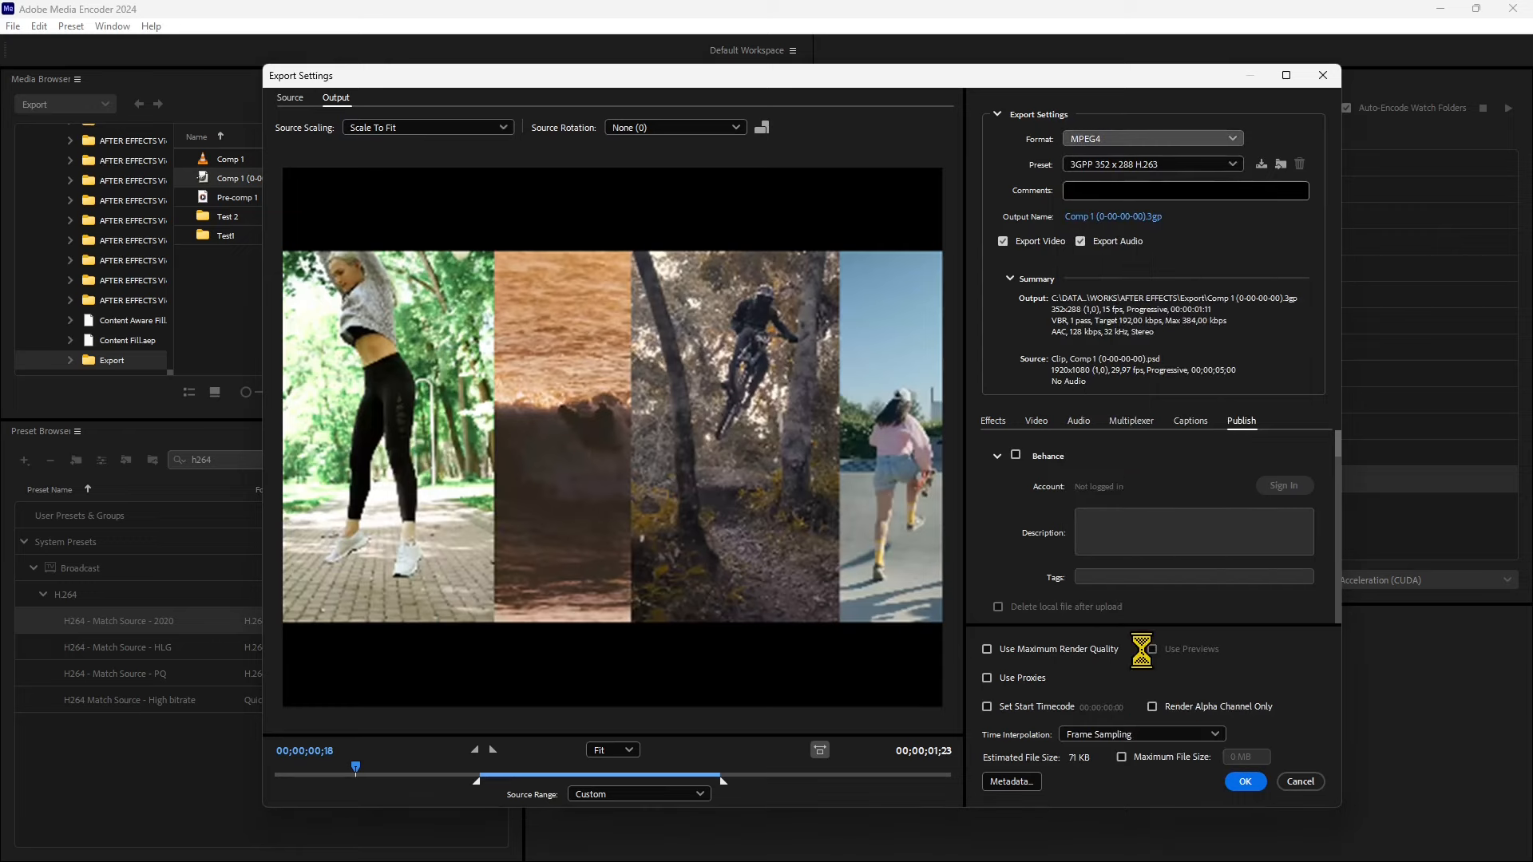
{"action": "left_click", "coordinate": [419, 129]}
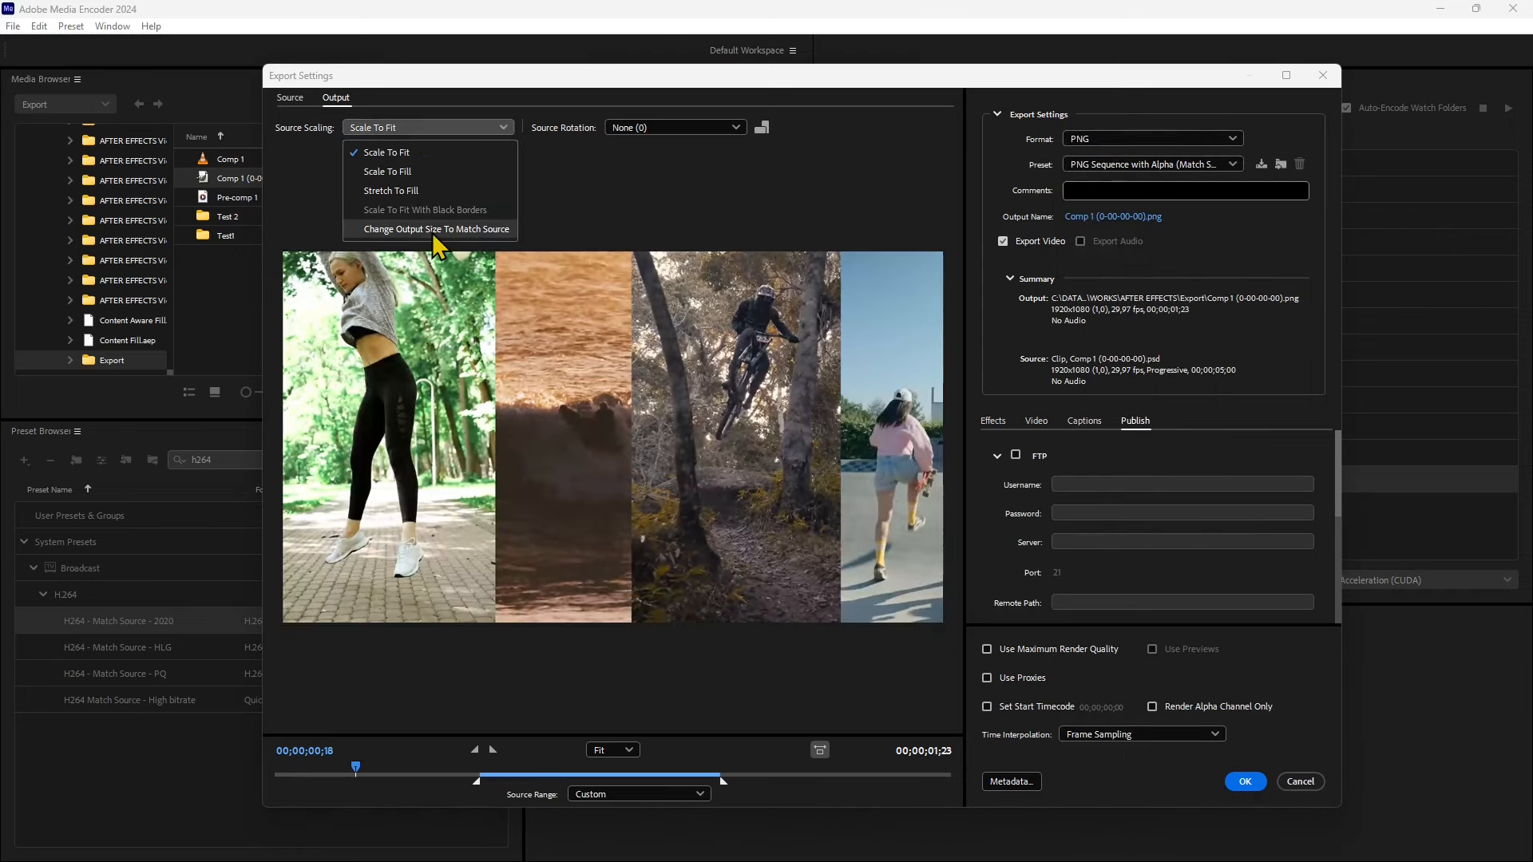
{"action": "left_click", "coordinate": [443, 235]}
- Crop the source frame by about 37 pixels from the top and 532 pixels from the bottom
{"action": "left_click", "coordinate": [409, 128]}
{"action": "left_click", "coordinate": [292, 99]}
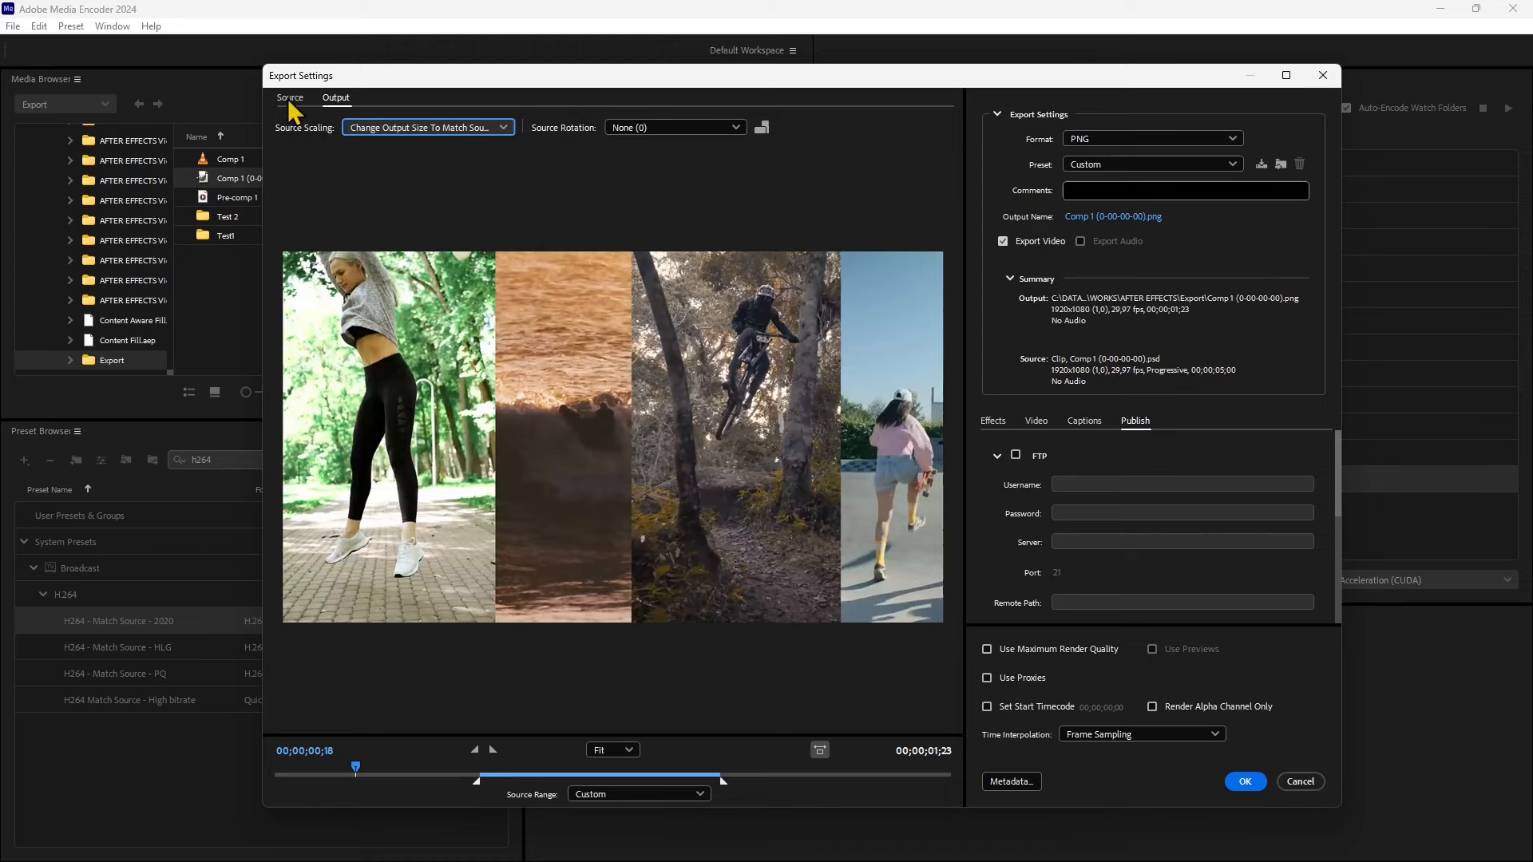
{"action": "left_click", "coordinate": [290, 98]}
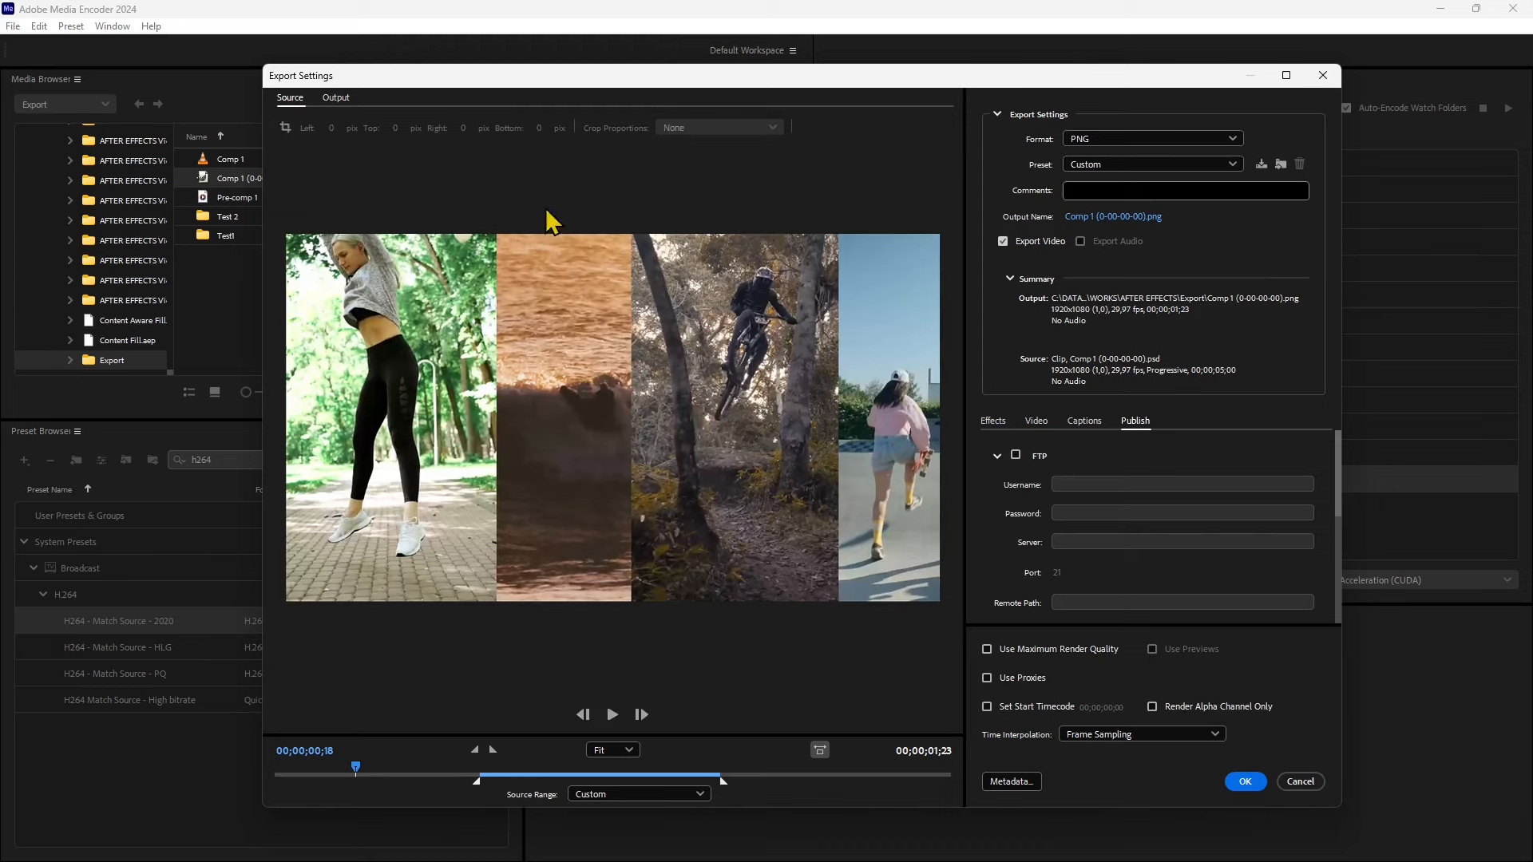
{"action": "left_click", "coordinate": [285, 127]}
{"action": "left_click_drag", "start_coordinate": [632, 601], "coordinate": [643, 420]}
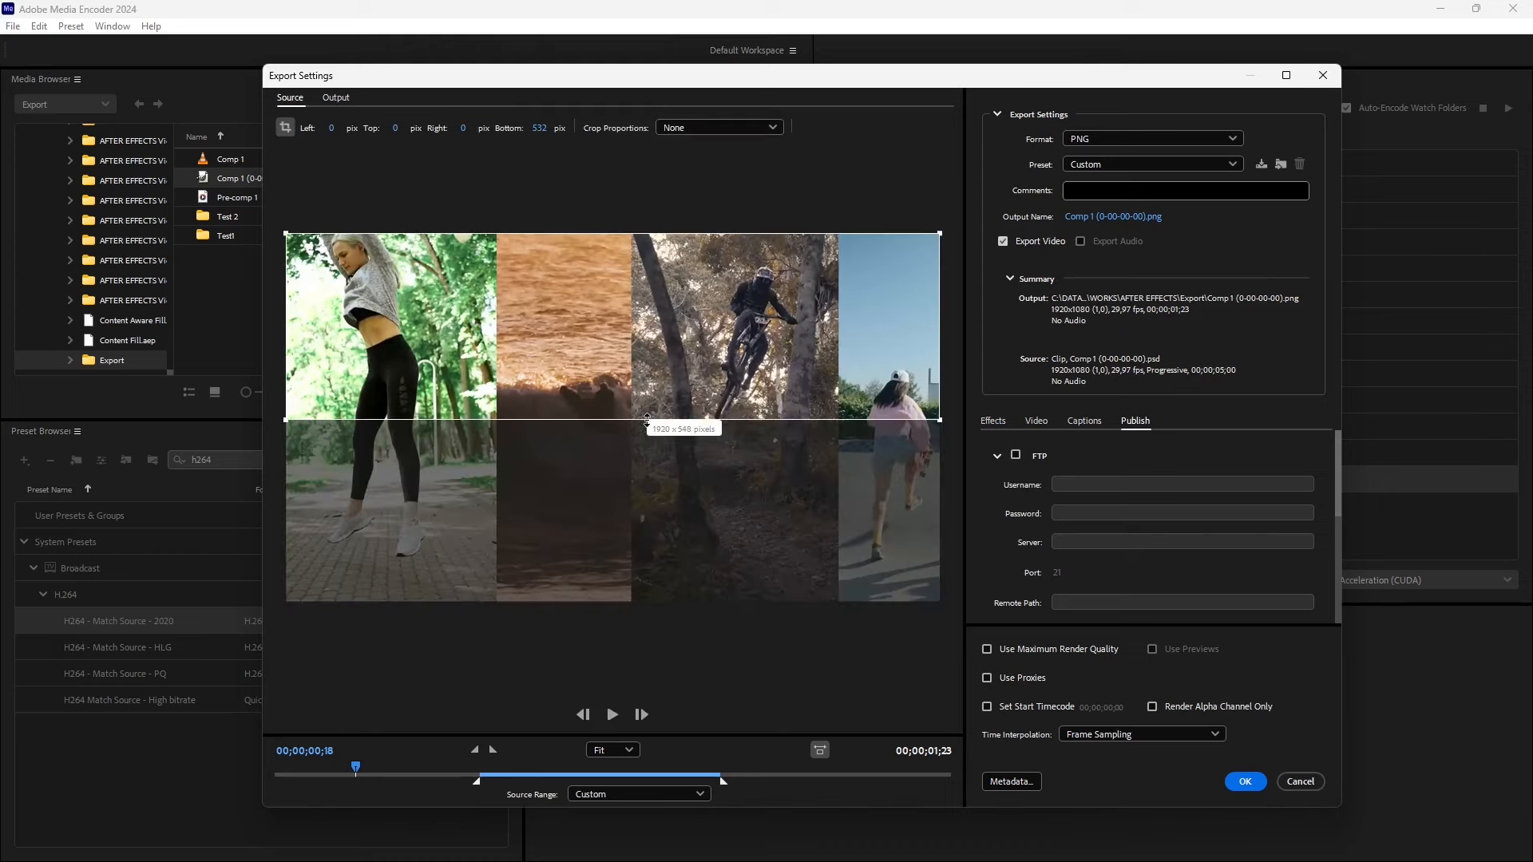
{"action": "left_click_drag", "start_coordinate": [517, 233], "coordinate": [545, 246]}
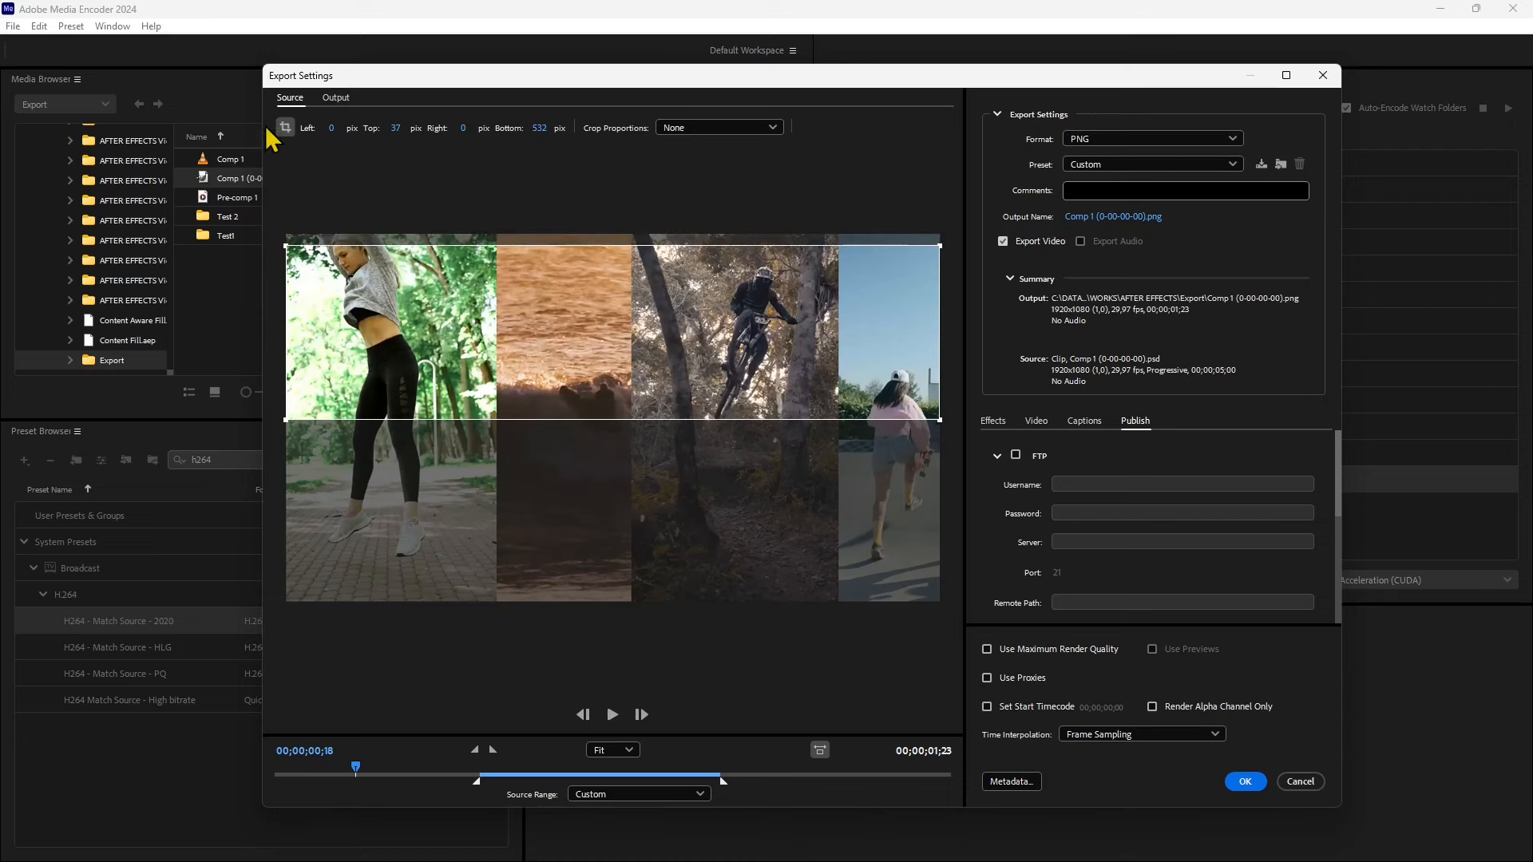
- For the cropped PNG output, set source scaling to Change Output Size To Match Source
{"action": "left_click", "coordinate": [336, 99]}
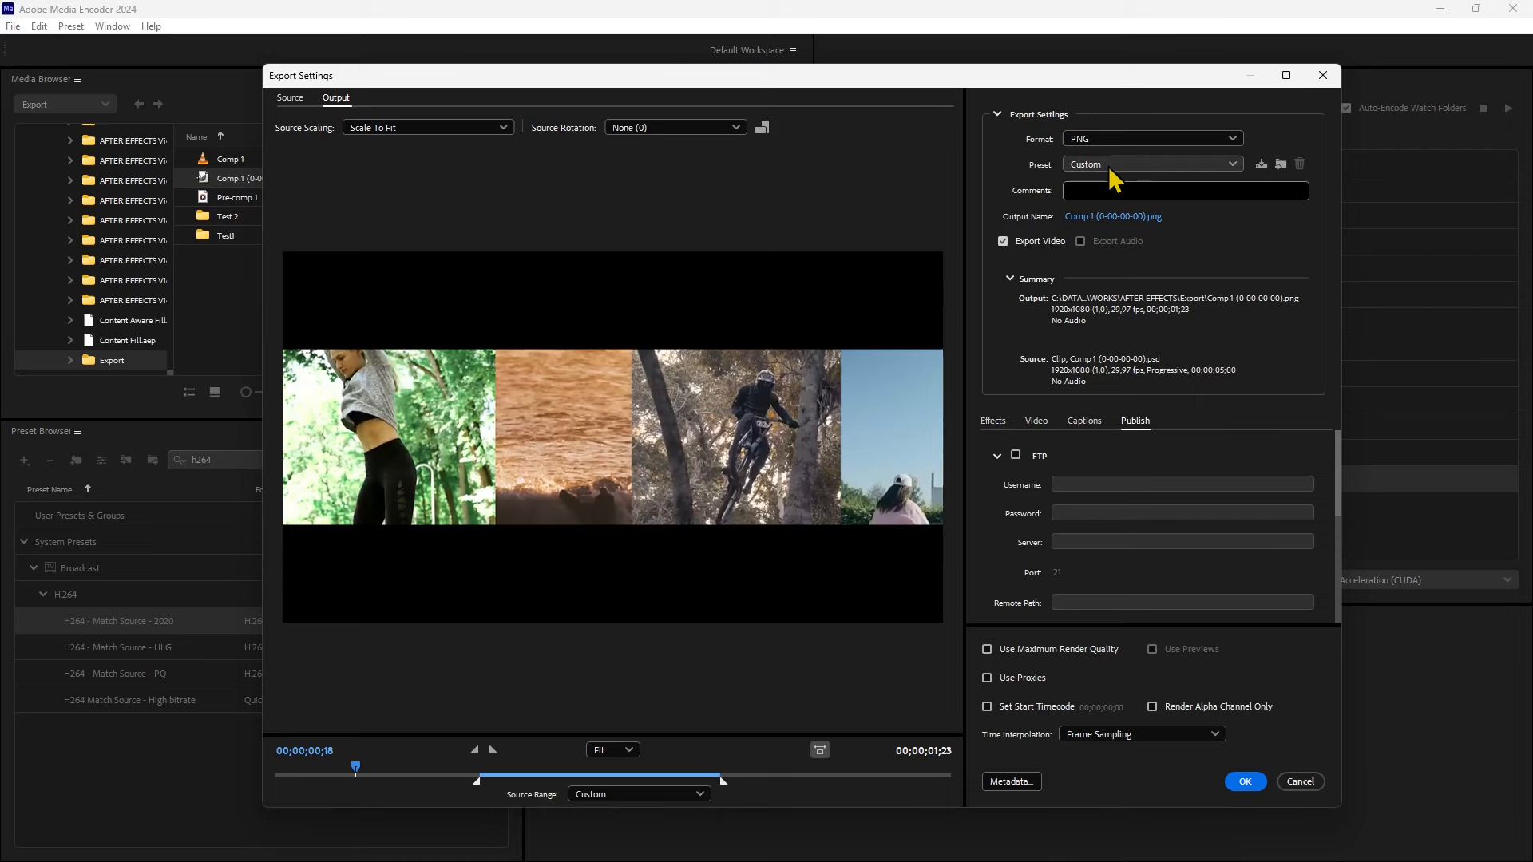
{"action": "left_click", "coordinate": [479, 127]}
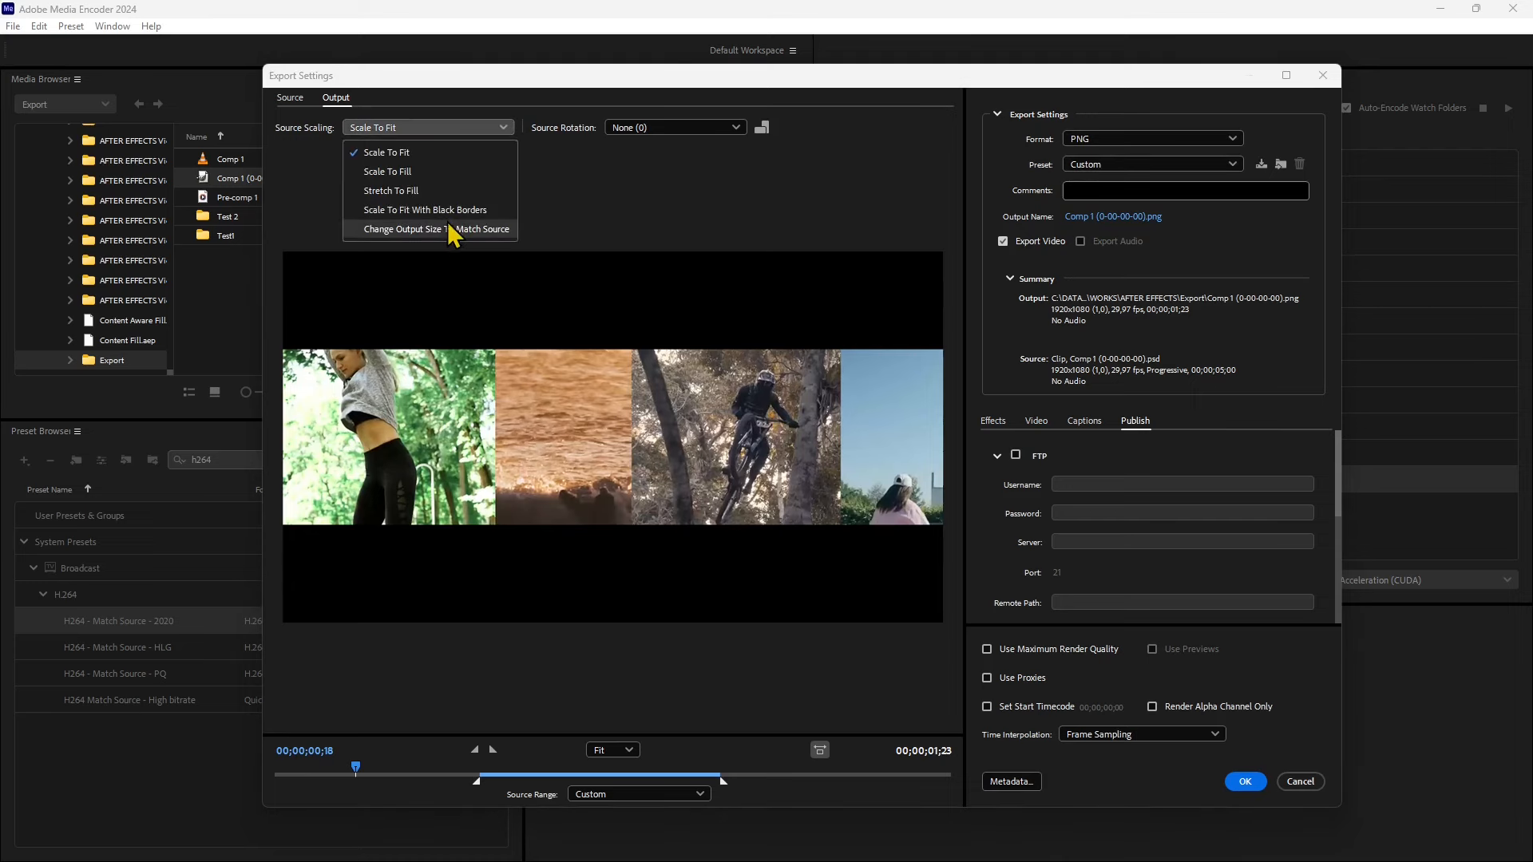
{"action": "left_click", "coordinate": [444, 227]}
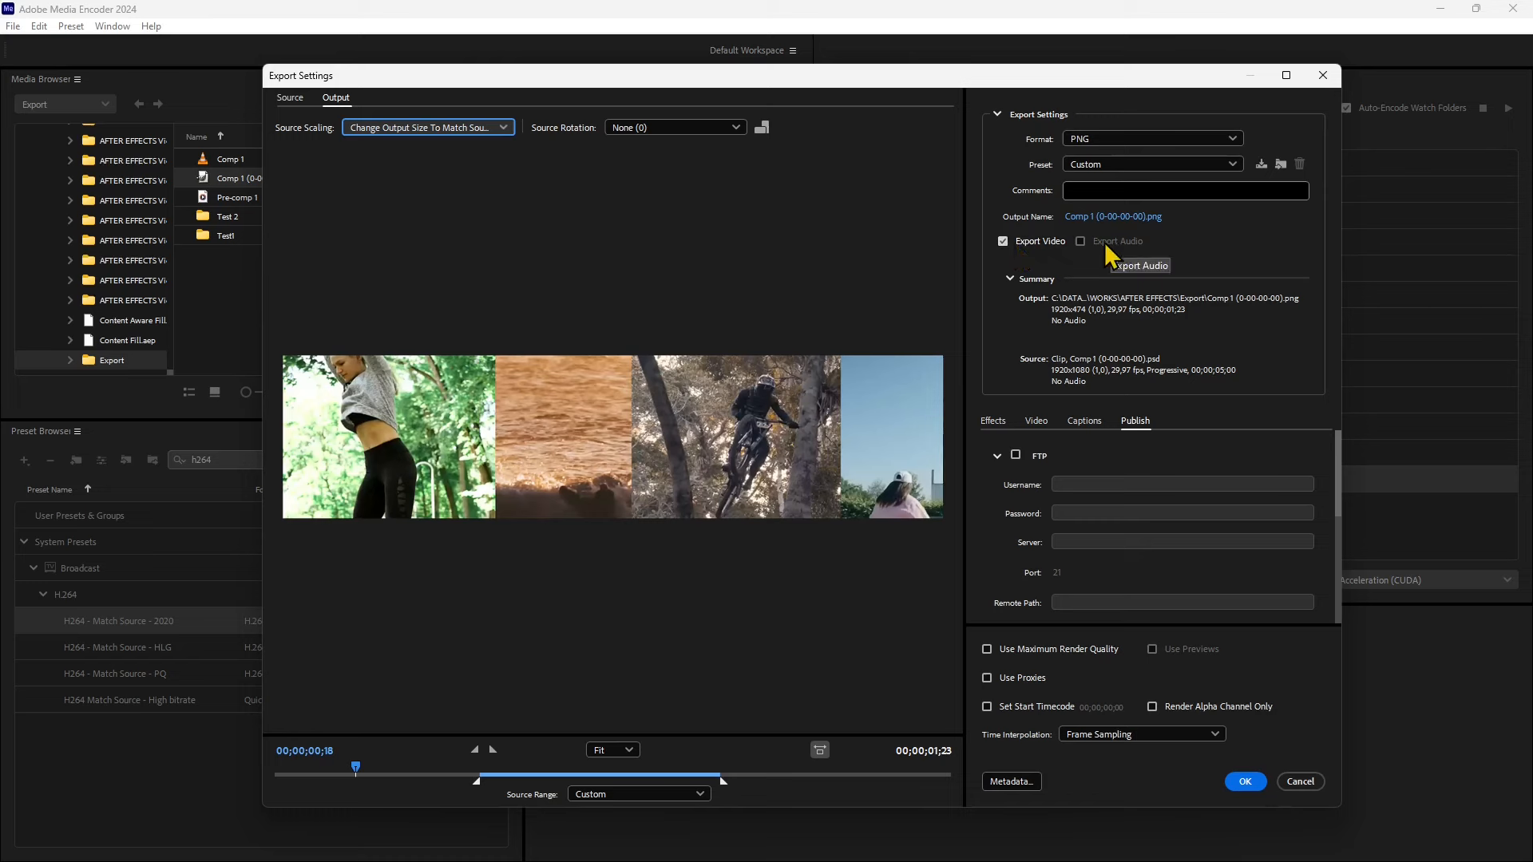
- Change the export format to AVI, try Scale To Fill, and set source scaling to Scale To Fit
{"action": "left_click", "coordinate": [1098, 140]}
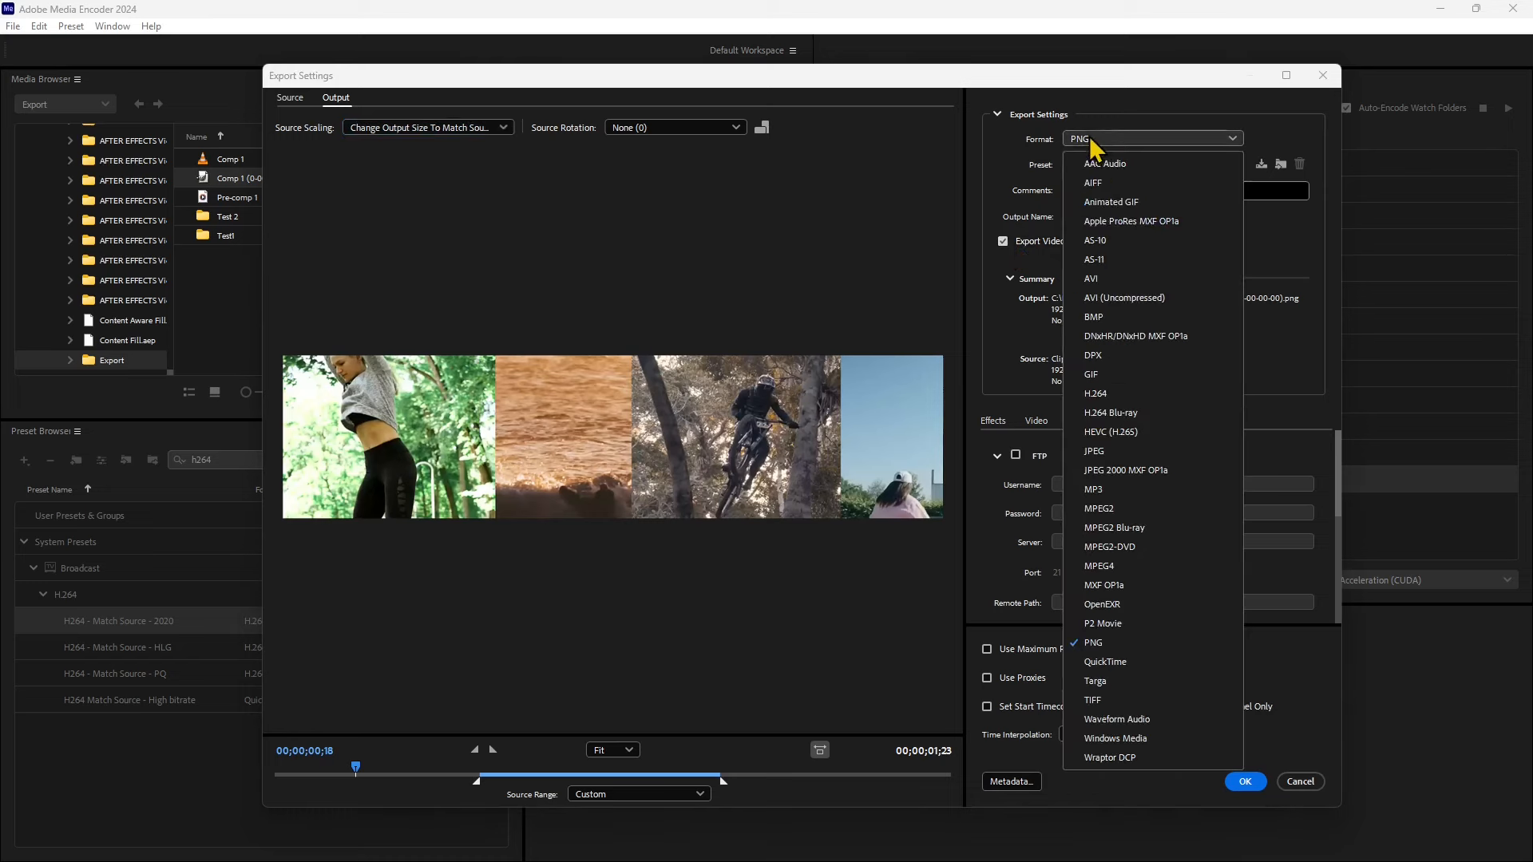
{"action": "left_click", "coordinate": [1095, 279]}
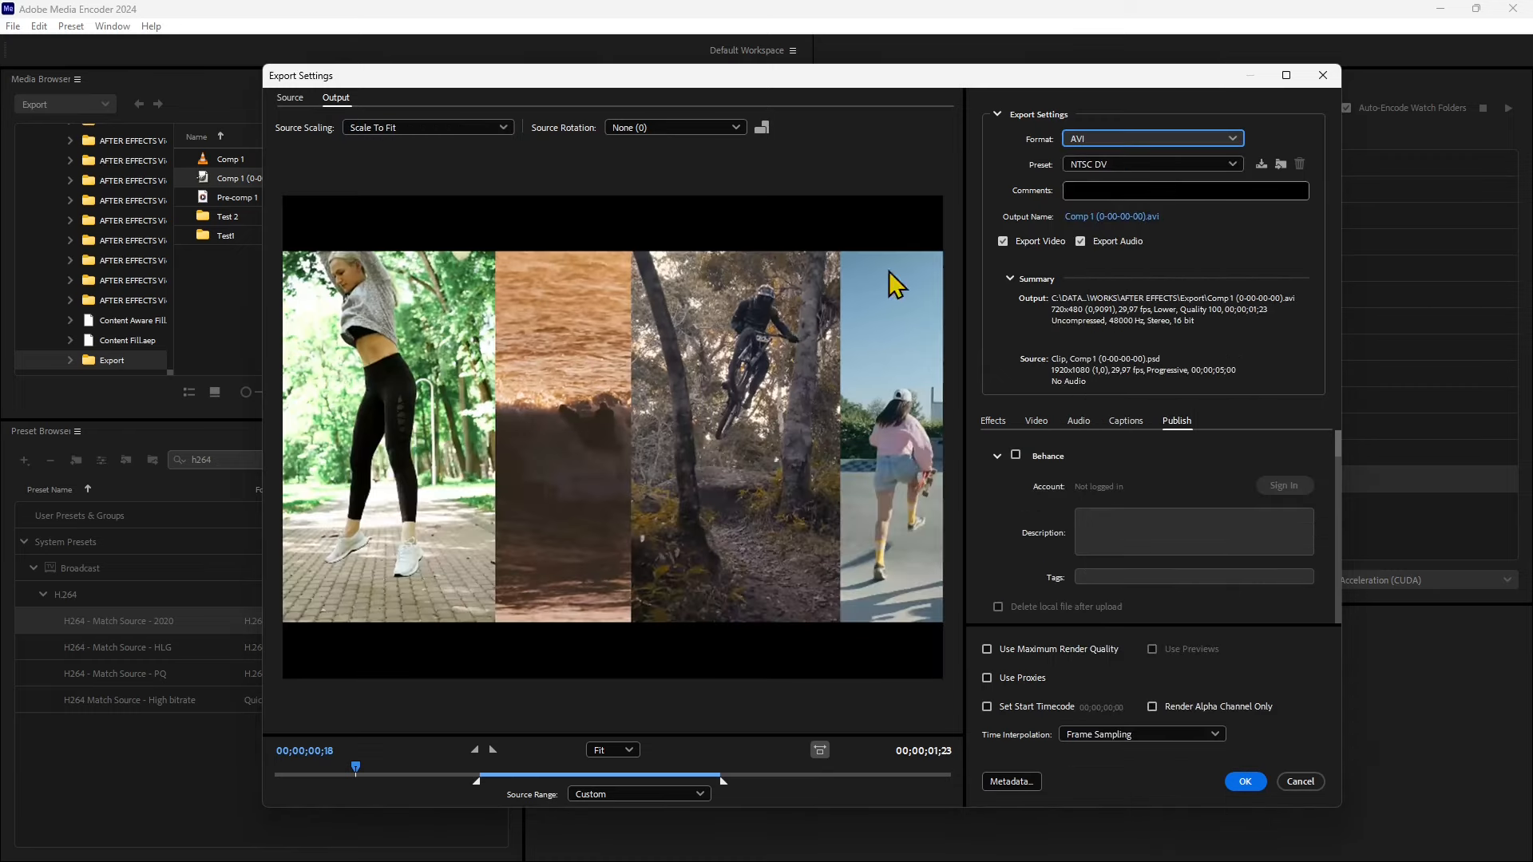
{"action": "left_click", "coordinate": [467, 128]}
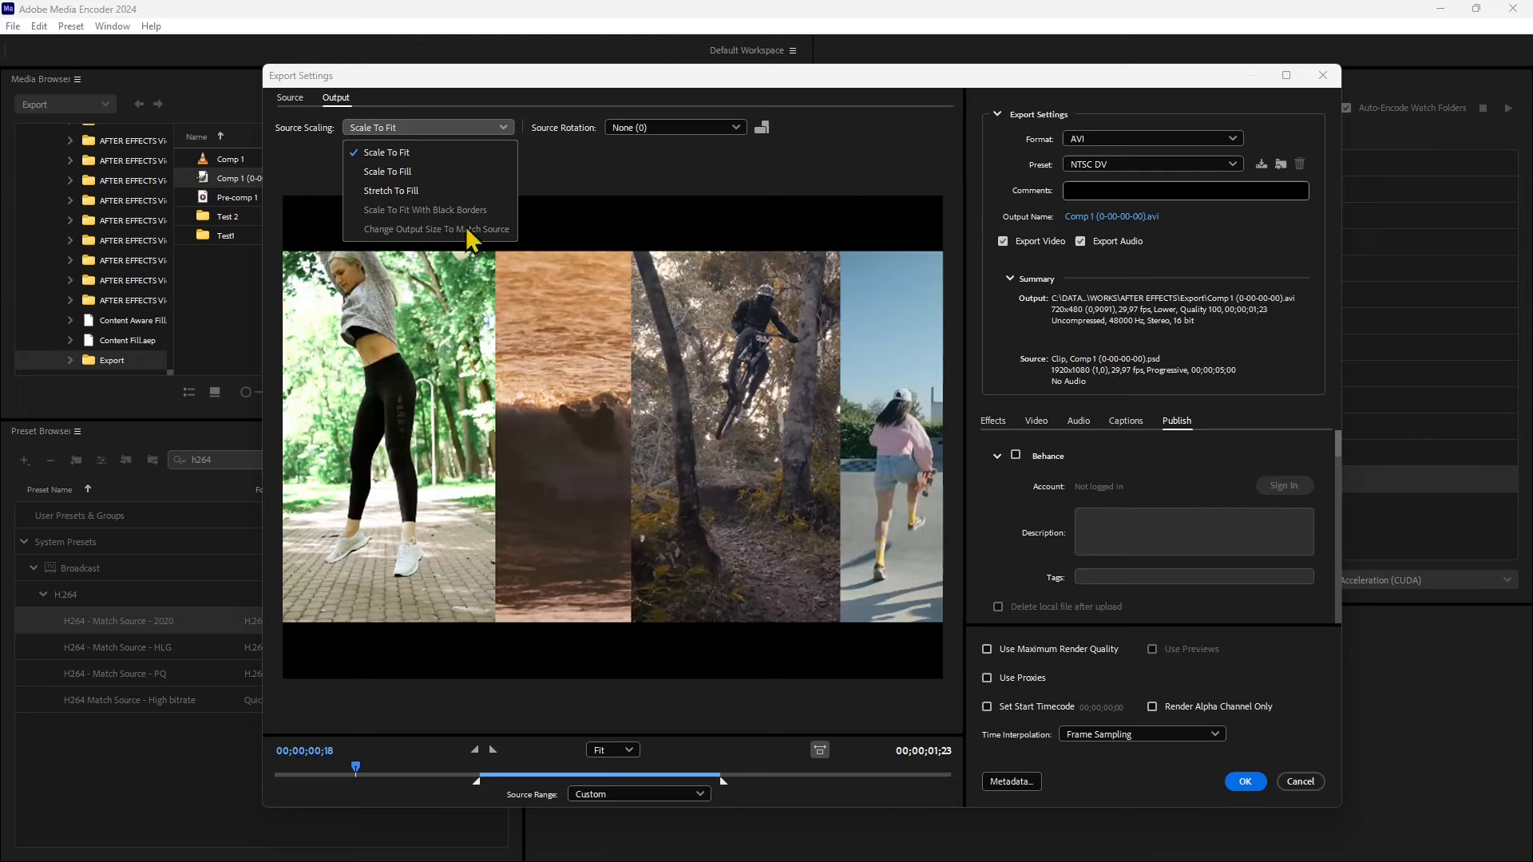
{"action": "left_click", "coordinate": [390, 170]}
{"action": "left_click", "coordinate": [383, 128]}
{"action": "left_click", "coordinate": [393, 153]}
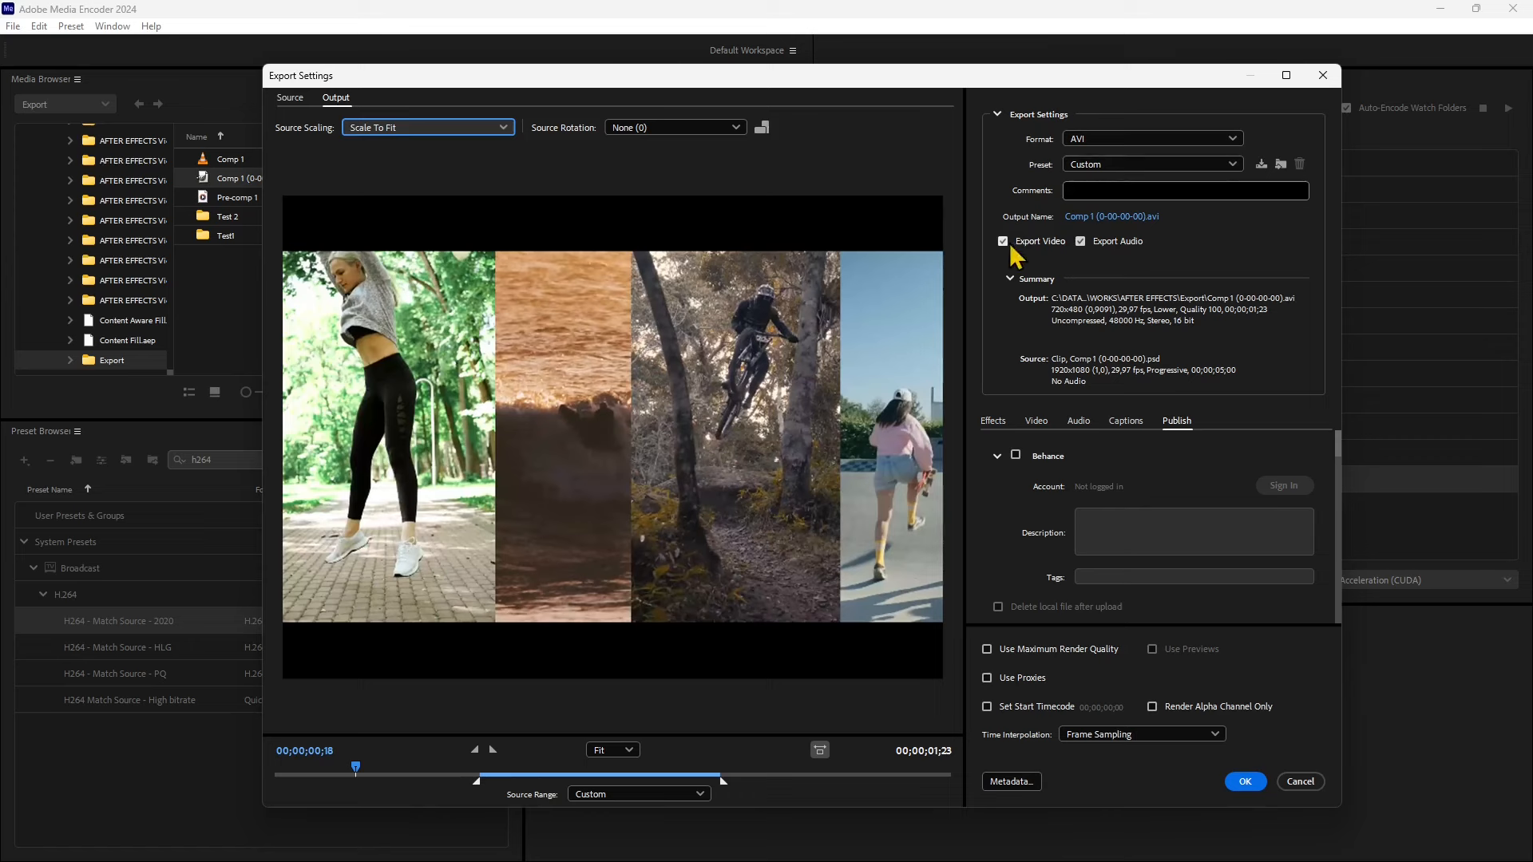
- Turn the audio export and the video export off and back on in the AVI export settings
{"action": "left_click", "coordinate": [1081, 242]}
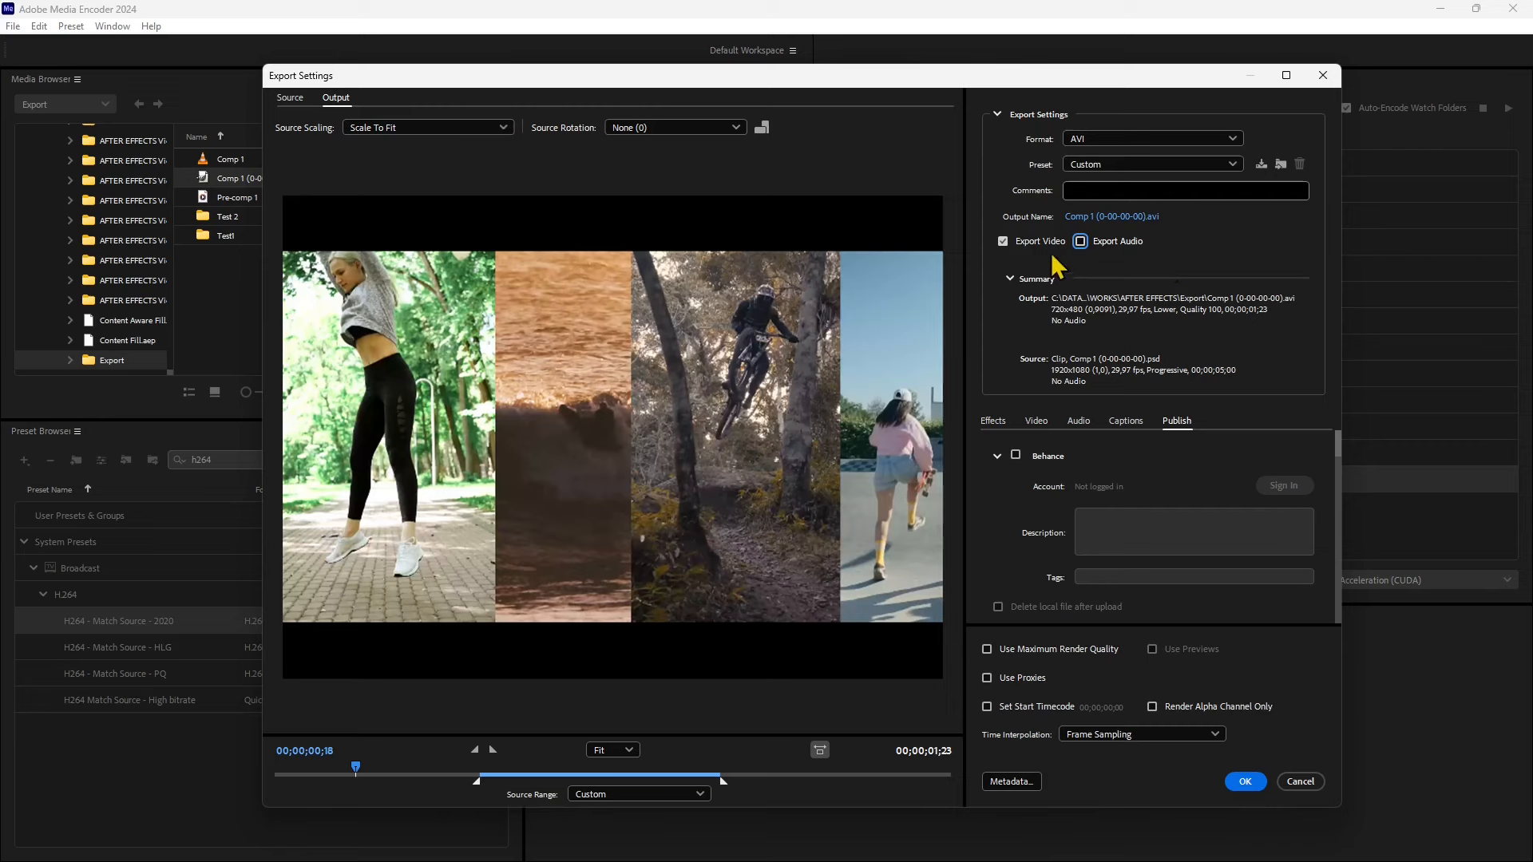
{"action": "left_click", "coordinate": [1080, 242]}
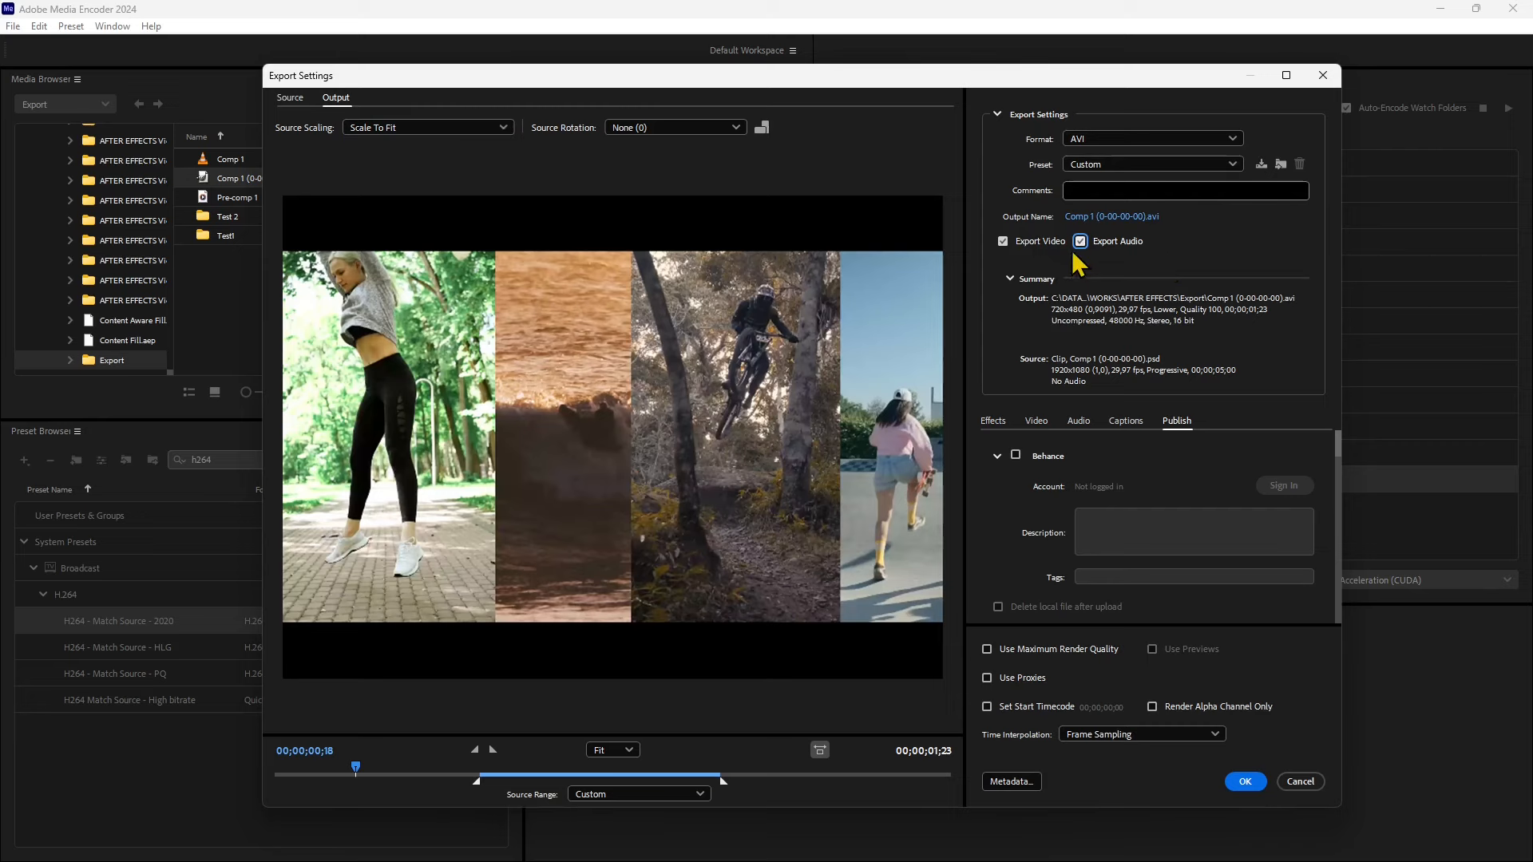
{"action": "left_click", "coordinate": [1002, 242]}
{"action": "left_click", "coordinate": [1003, 243]}
{"action": "scroll", "coordinate": [1129, 495], "scroll_direction": "down", "scroll_amount": 1}
{"action": "scroll", "coordinate": [992, 438], "scroll_direction": "up", "scroll_amount": 1}
- Enable the Tone Mapping effect with the Hue Preservation (good for iPhone HDR) method and an exposure of -0,74
{"action": "left_click", "coordinate": [994, 422]}
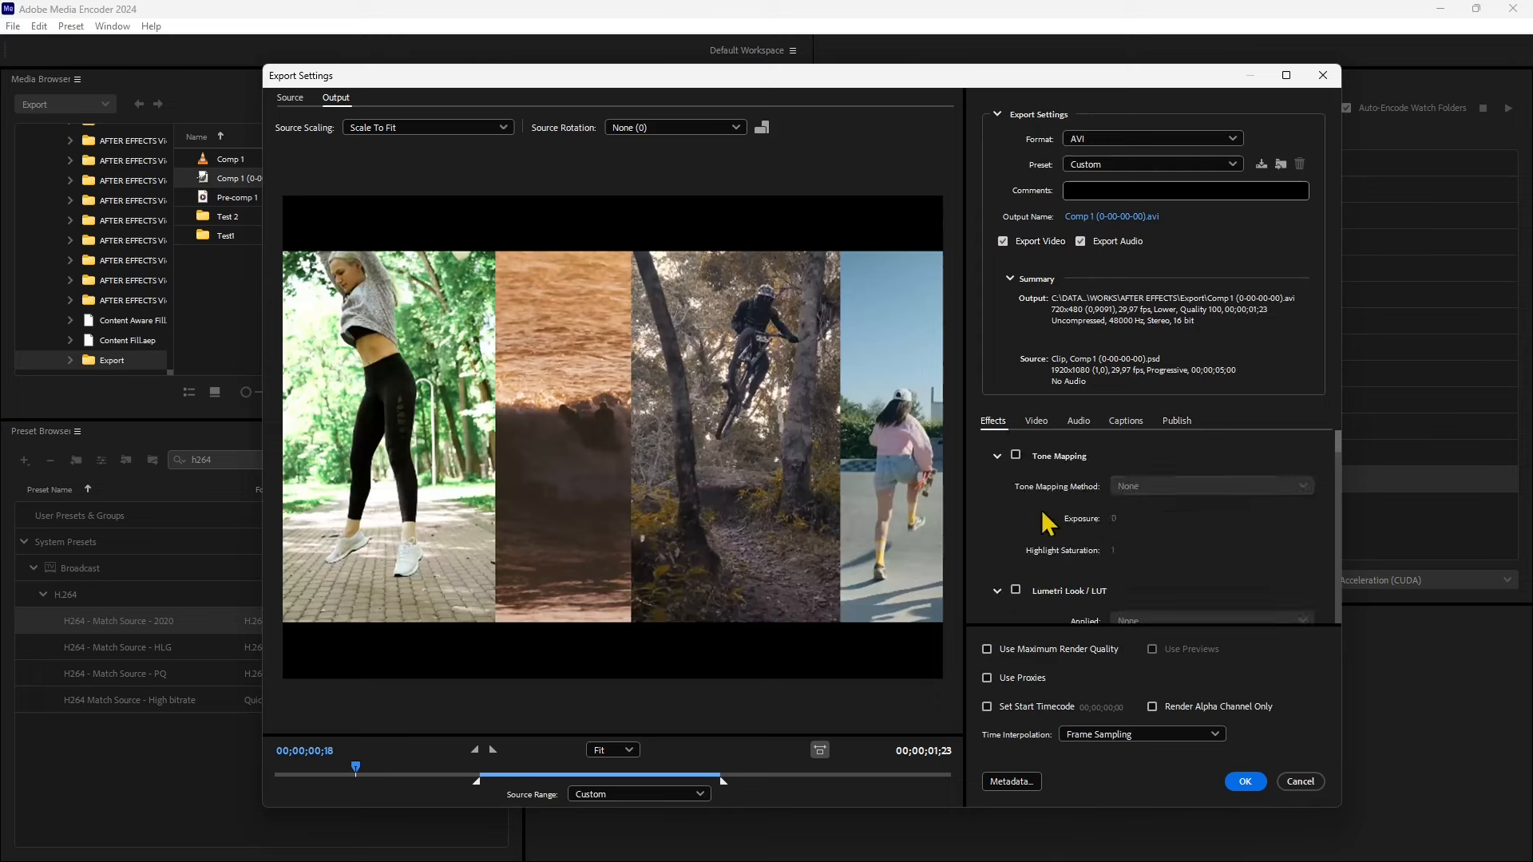
{"action": "left_click", "coordinate": [1015, 455]}
{"action": "left_click", "coordinate": [1190, 489]}
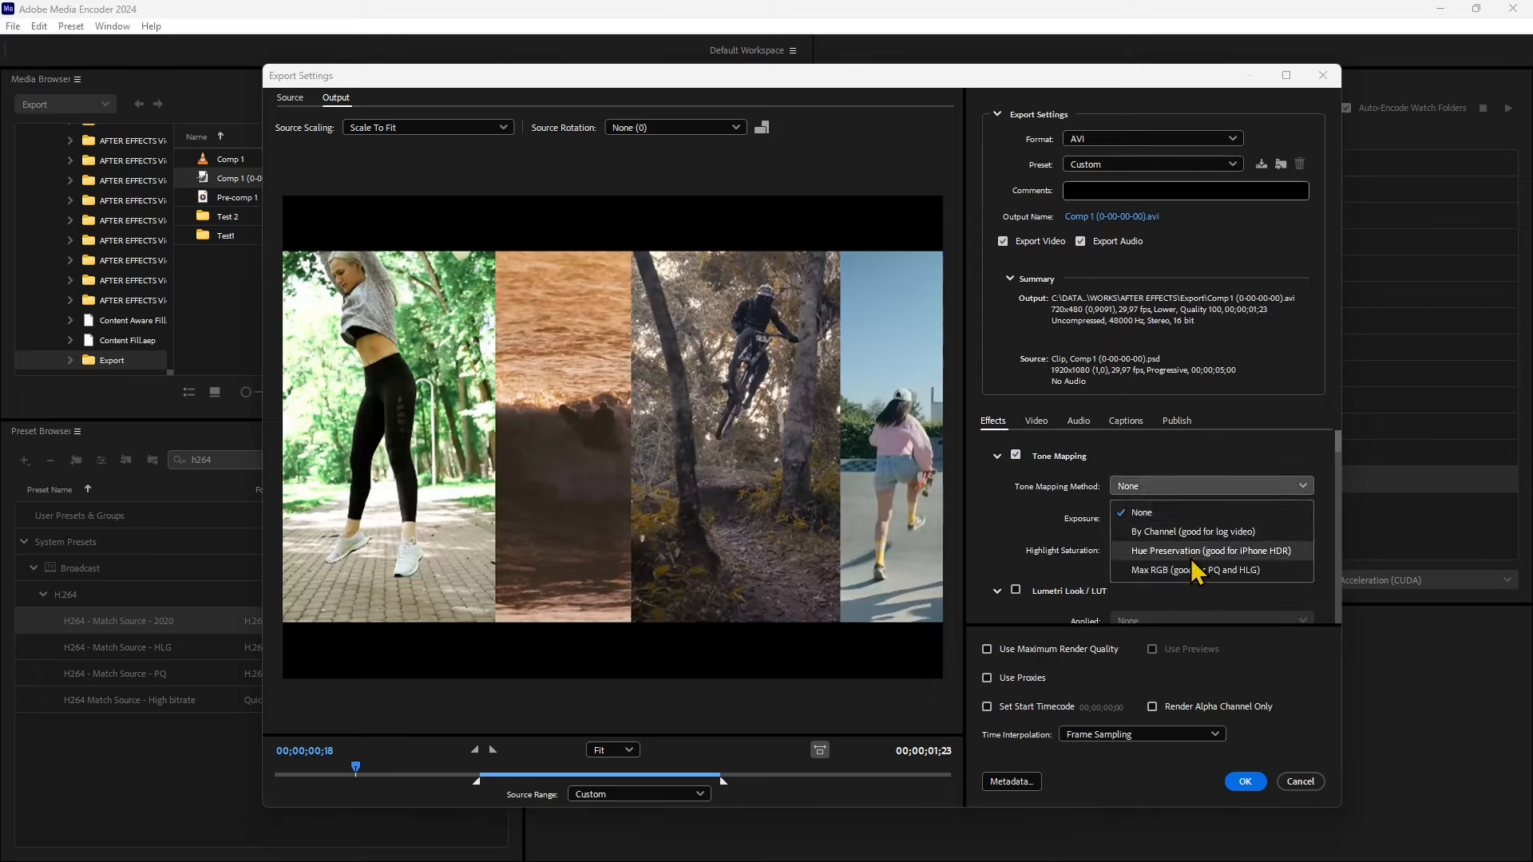
{"action": "left_click", "coordinate": [1197, 551]}
- Enable the Lumetri Look / LUT effect and apply the SL BLUE INTENSE look
{"action": "scroll", "coordinate": [1046, 575], "scroll_direction": "down", "scroll_amount": 1}
{"action": "left_click", "coordinate": [1016, 568]}
{"action": "scroll", "coordinate": [1138, 573], "scroll_direction": "down", "scroll_amount": 1}
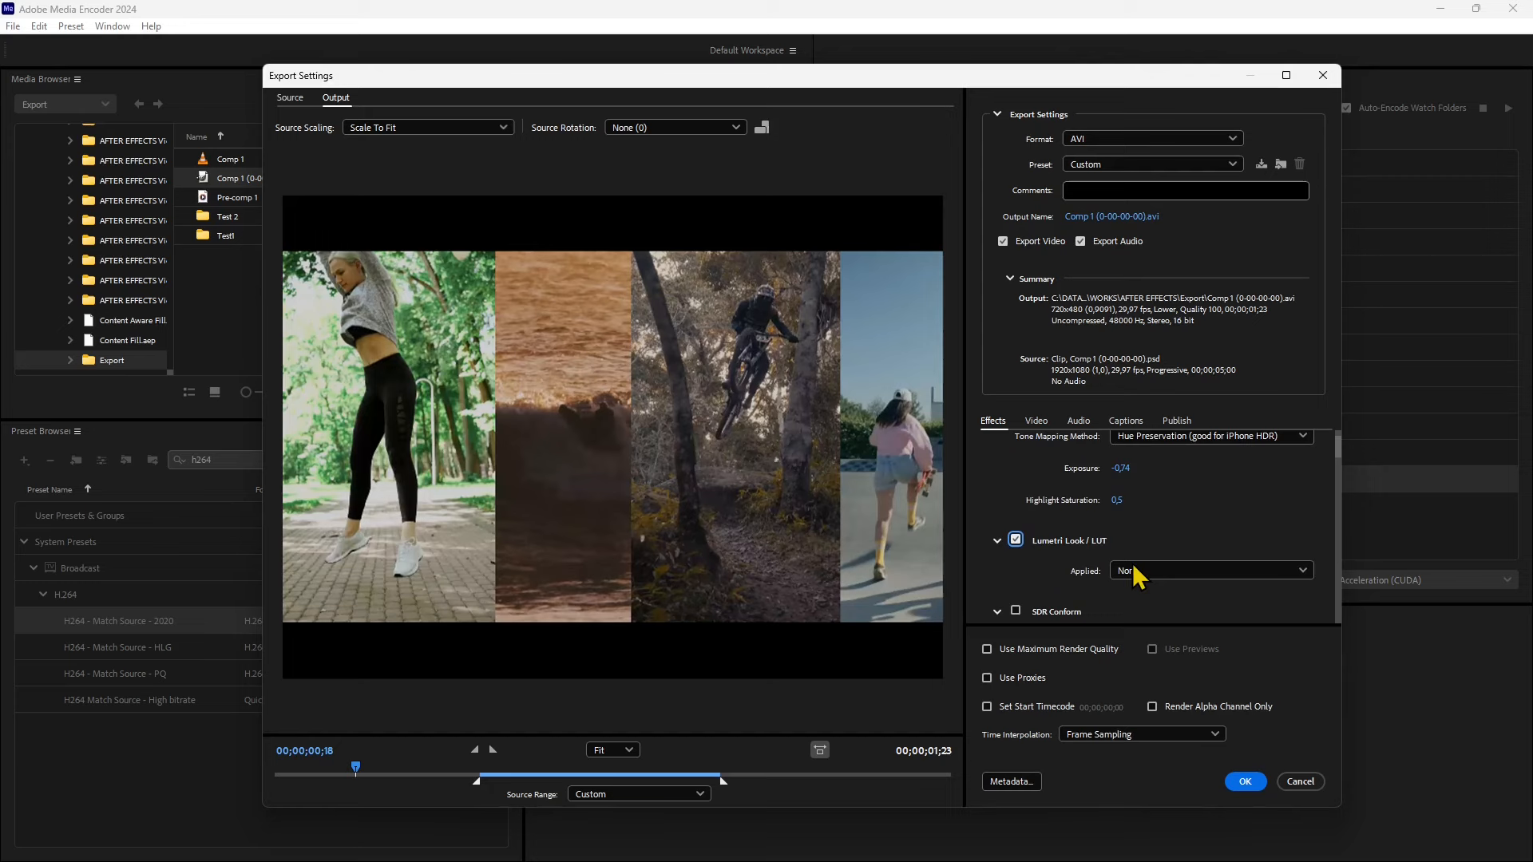
{"action": "left_click", "coordinate": [1141, 572]}
{"action": "left_click", "coordinate": [1157, 499]}
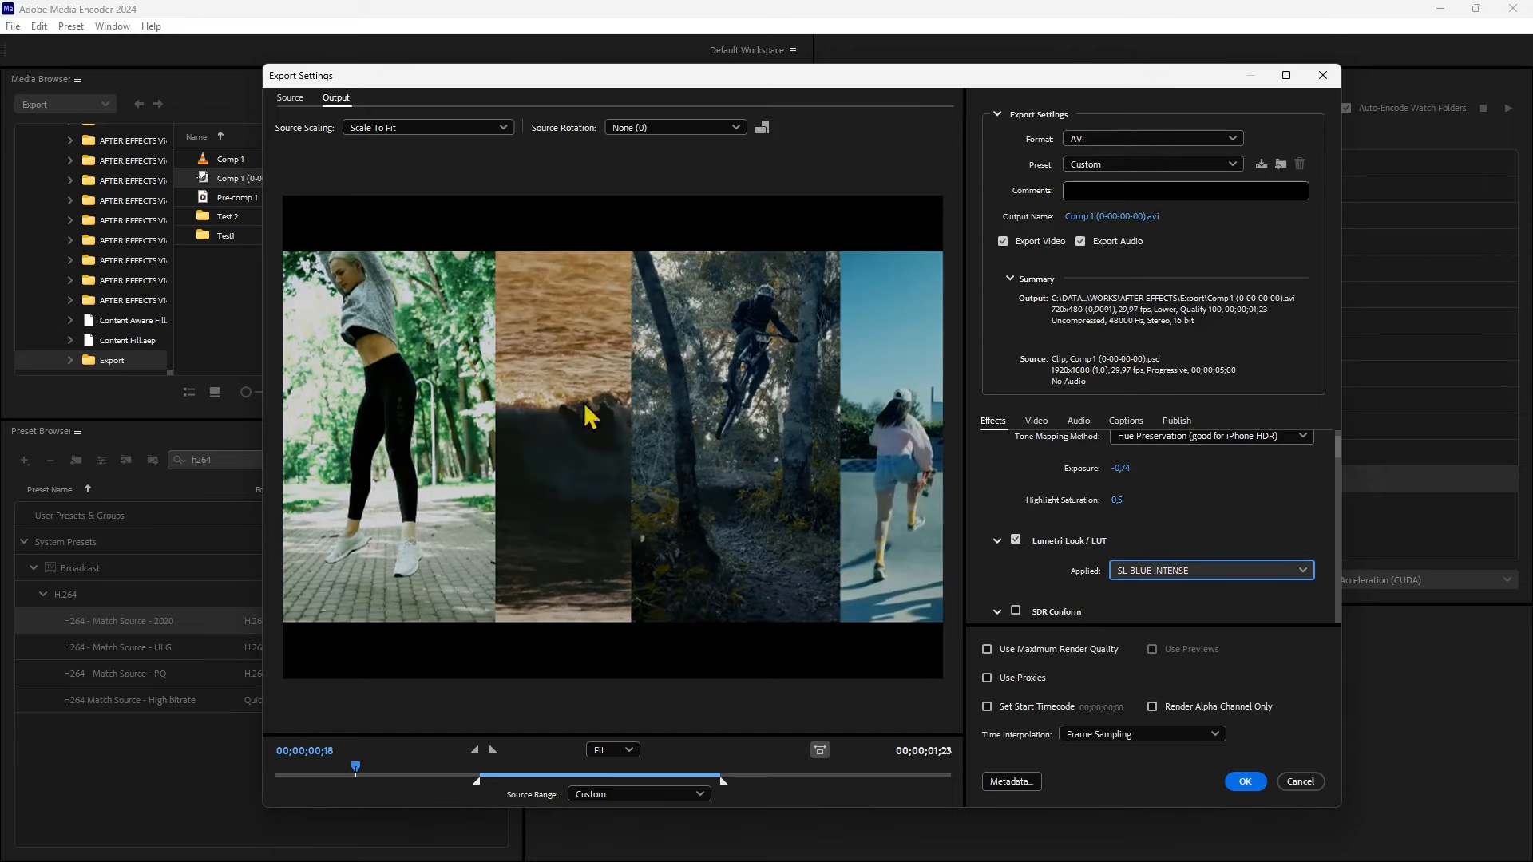
- Enable the SDR Conform effect with its default brightness, contrast and soft knee
{"action": "scroll", "coordinate": [1113, 610], "scroll_direction": "down", "scroll_amount": 1}
{"action": "scroll", "coordinate": [1118, 590], "scroll_direction": "down", "scroll_amount": 3}
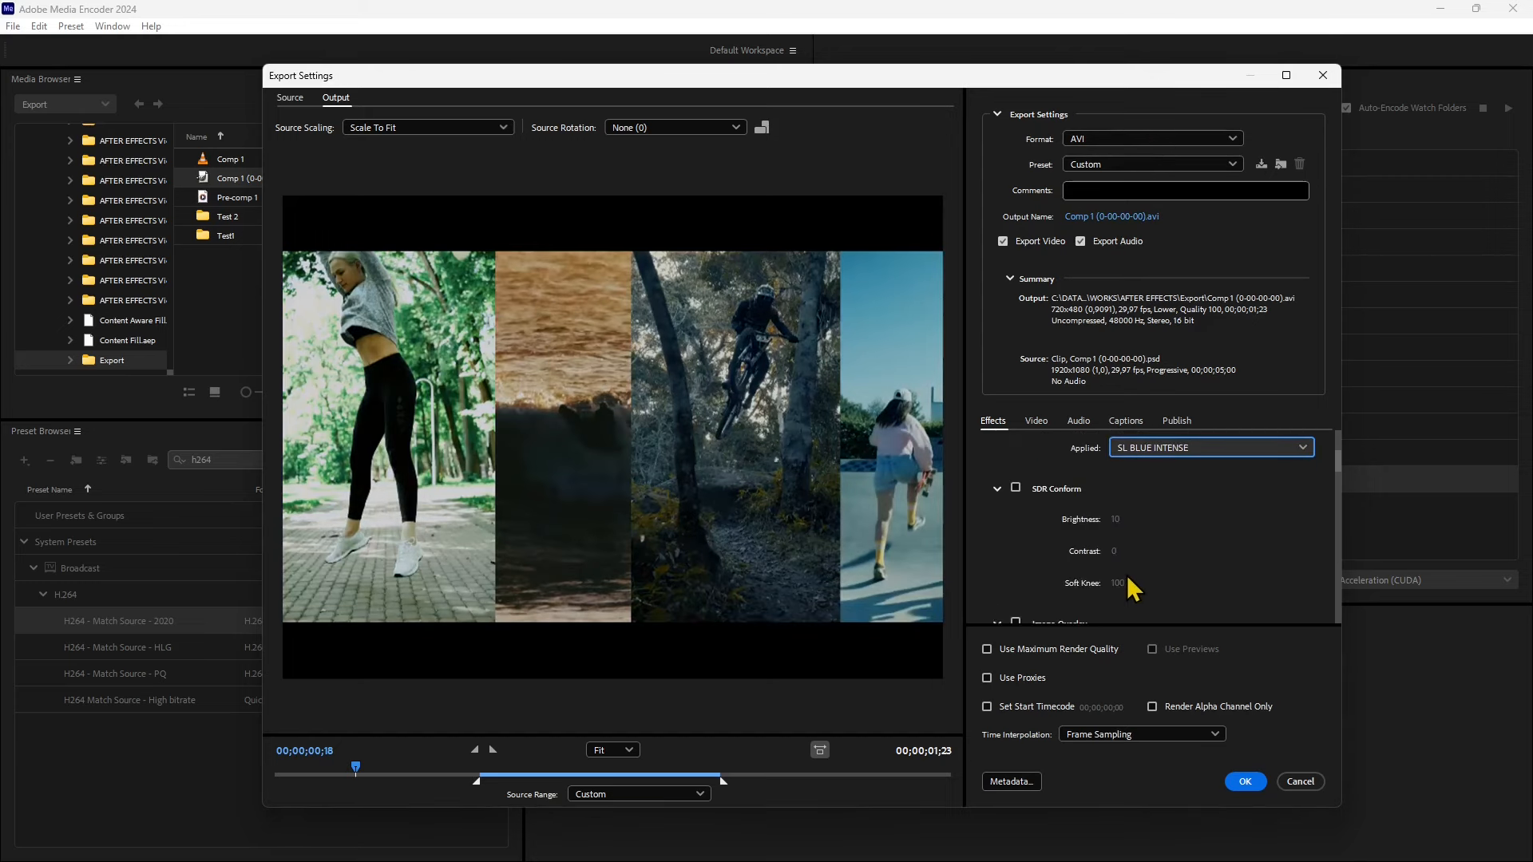
{"action": "left_click", "coordinate": [1015, 471]}
{"action": "scroll", "coordinate": [1038, 599], "scroll_direction": "down", "scroll_amount": 1}
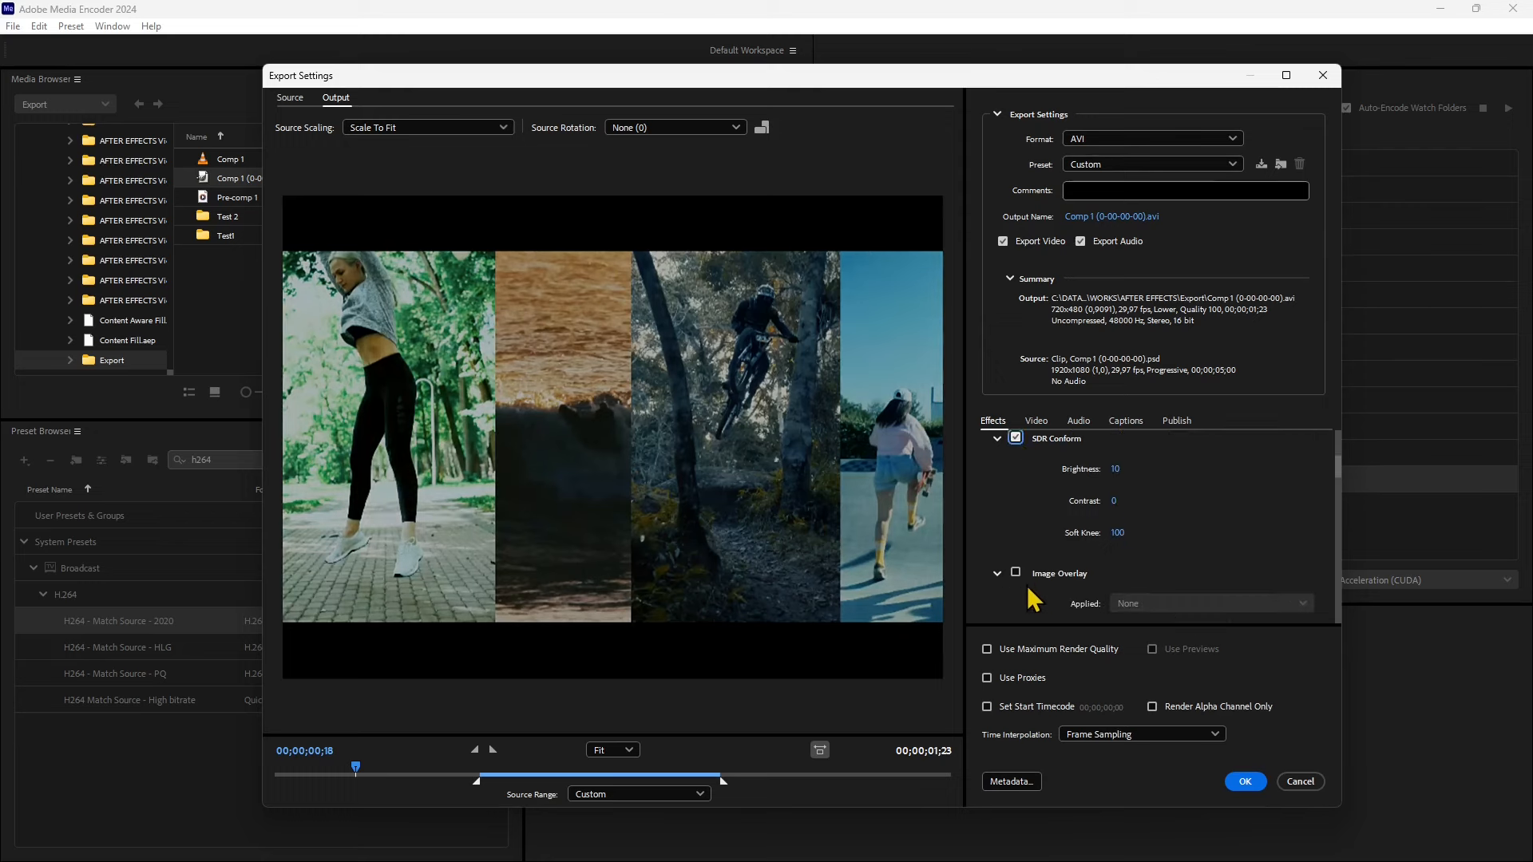
- Turn on the Image Overlay effect, check its choices for the applied image, and turn the effect off again
{"action": "left_click", "coordinate": [1015, 568]}
{"action": "scroll", "coordinate": [1110, 591], "scroll_direction": "down", "scroll_amount": 1}
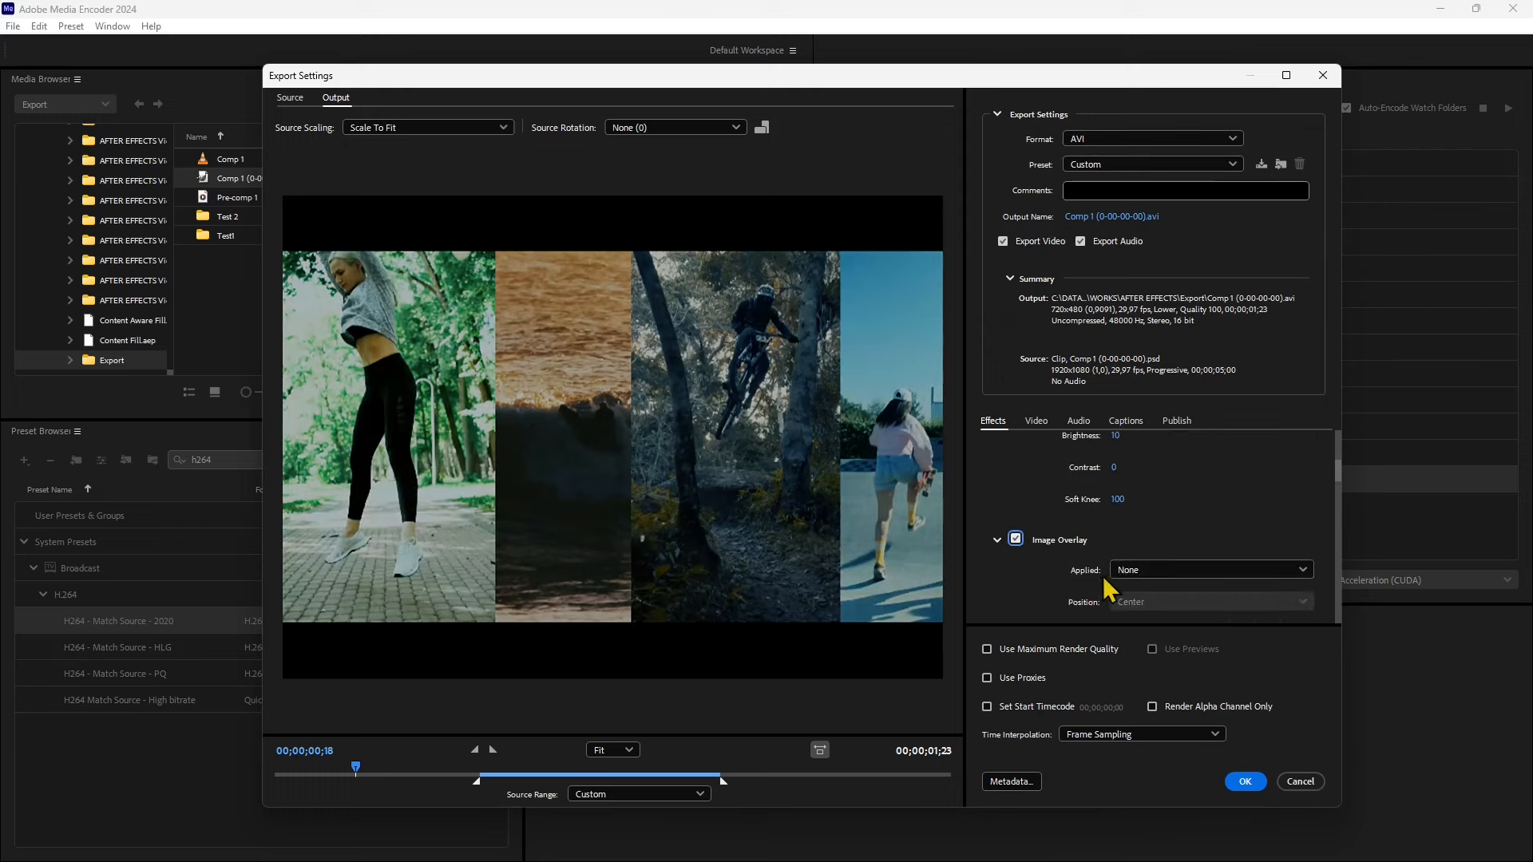
{"action": "left_click", "coordinate": [1147, 571]}
{"action": "left_click", "coordinate": [1152, 624]}
{"action": "left_click", "coordinate": [1015, 539]}
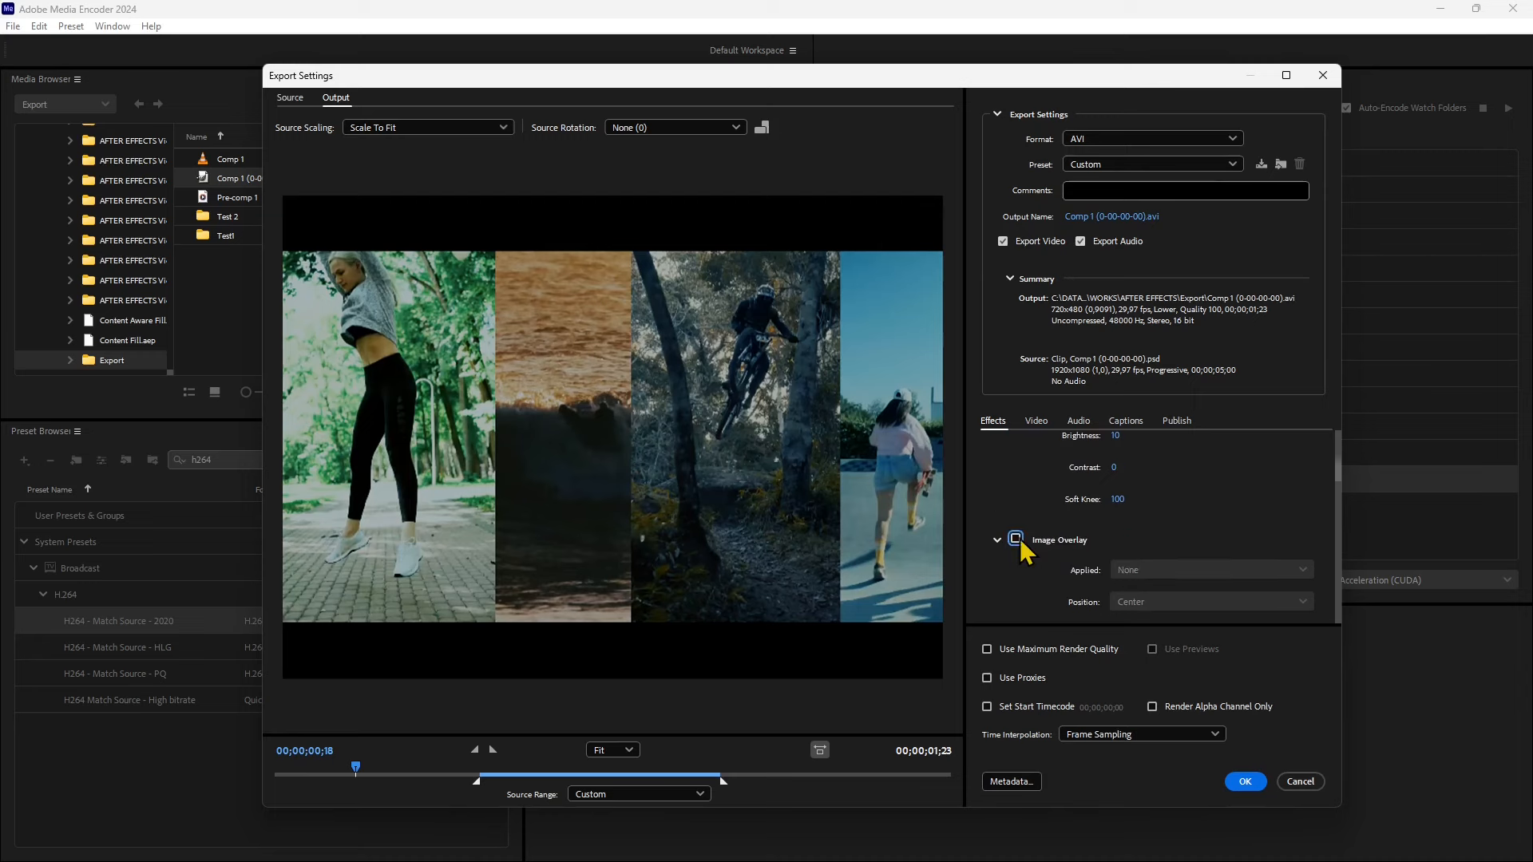
- Enable the Text Overlay effect showing the source file name and the Timecode Overlay effect
{"action": "scroll", "coordinate": [1125, 589], "scroll_direction": "down", "scroll_amount": 5}
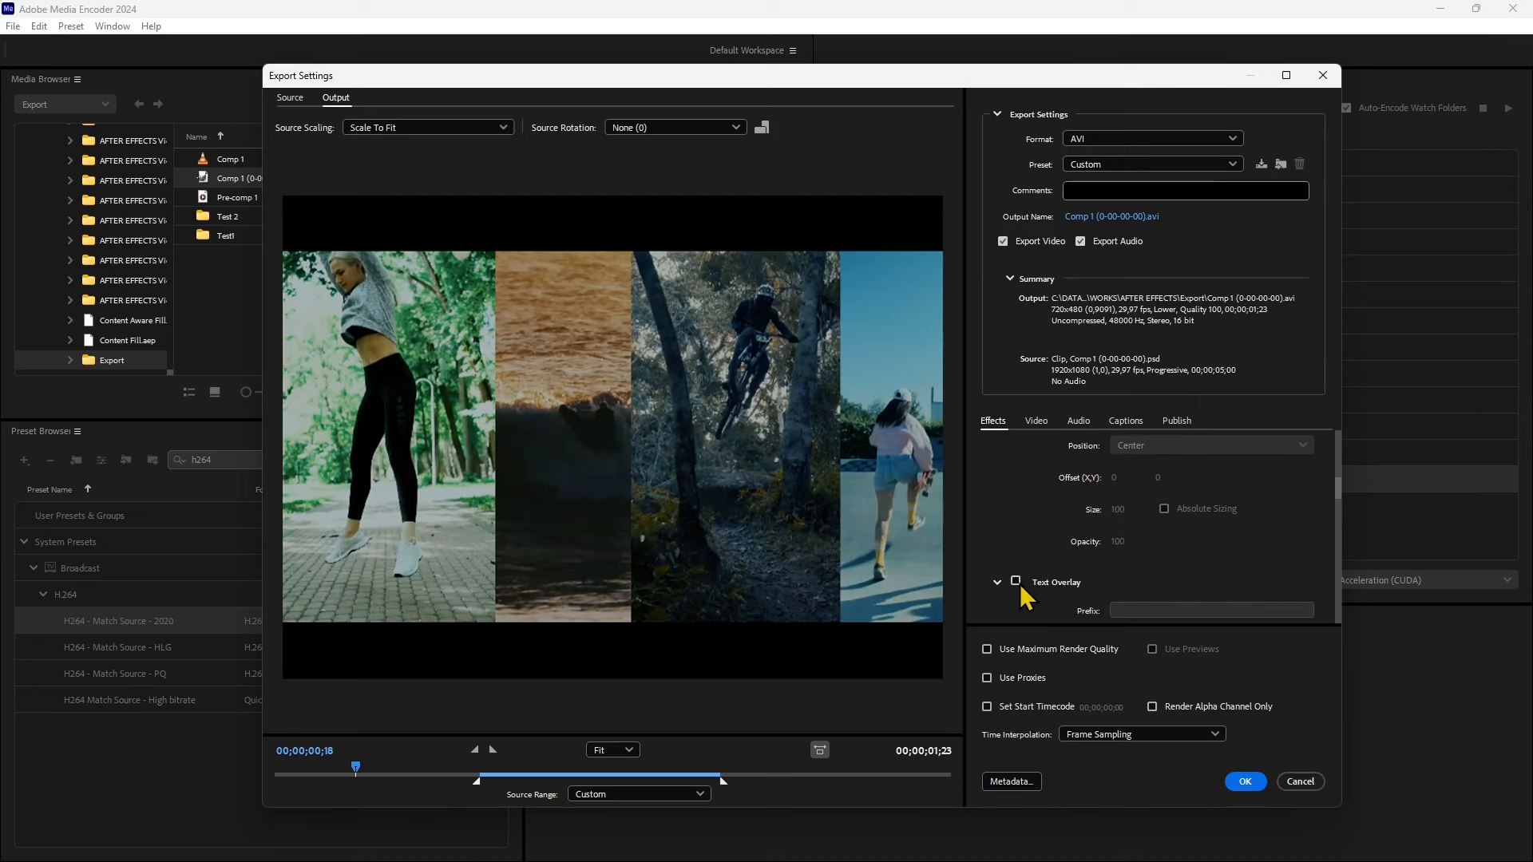
{"action": "left_click", "coordinate": [1017, 581]}
{"action": "scroll", "coordinate": [1139, 586], "scroll_direction": "down", "scroll_amount": 6}
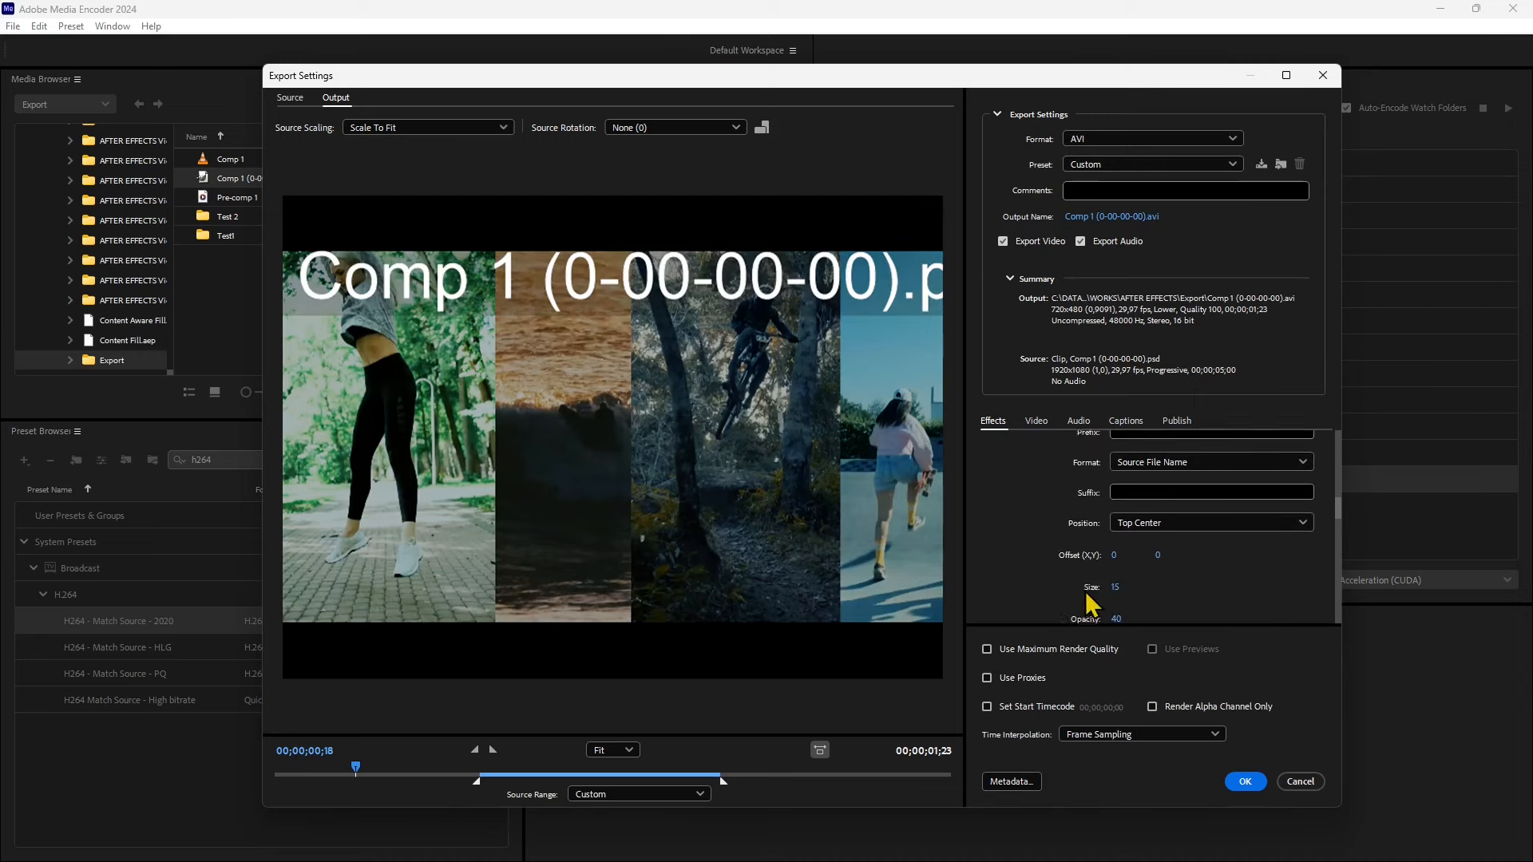
{"action": "scroll", "coordinate": [1092, 605], "scroll_direction": "down", "scroll_amount": 1}
{"action": "scroll", "coordinate": [1341, 530], "scroll_direction": "down", "scroll_amount": 5}
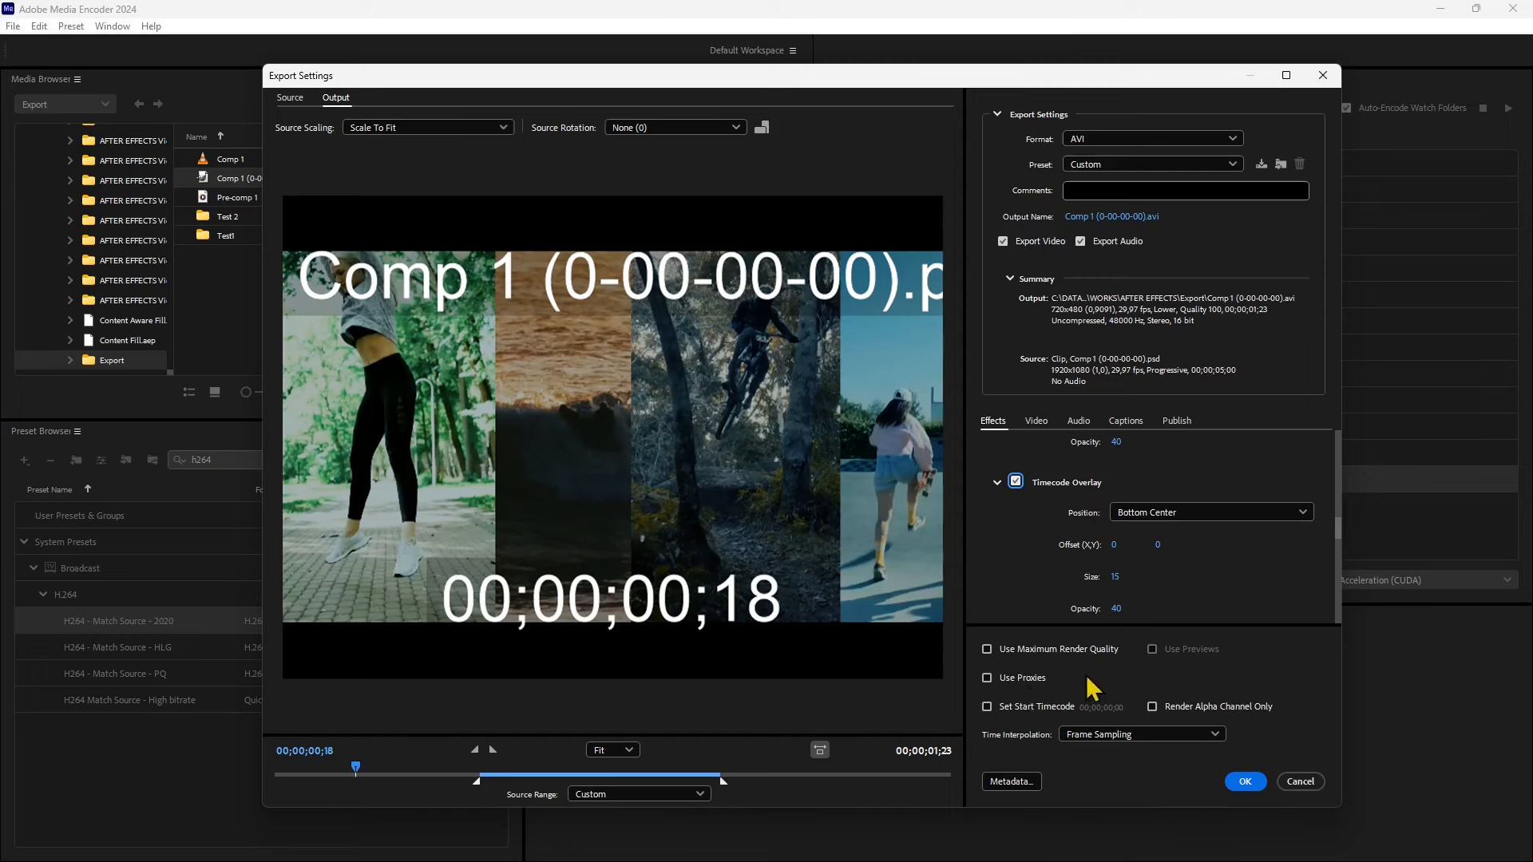
- Examine the AVI video codec choices and the basic video settings for quality, width, height and frame rate
{"action": "left_click", "coordinate": [1038, 422]}
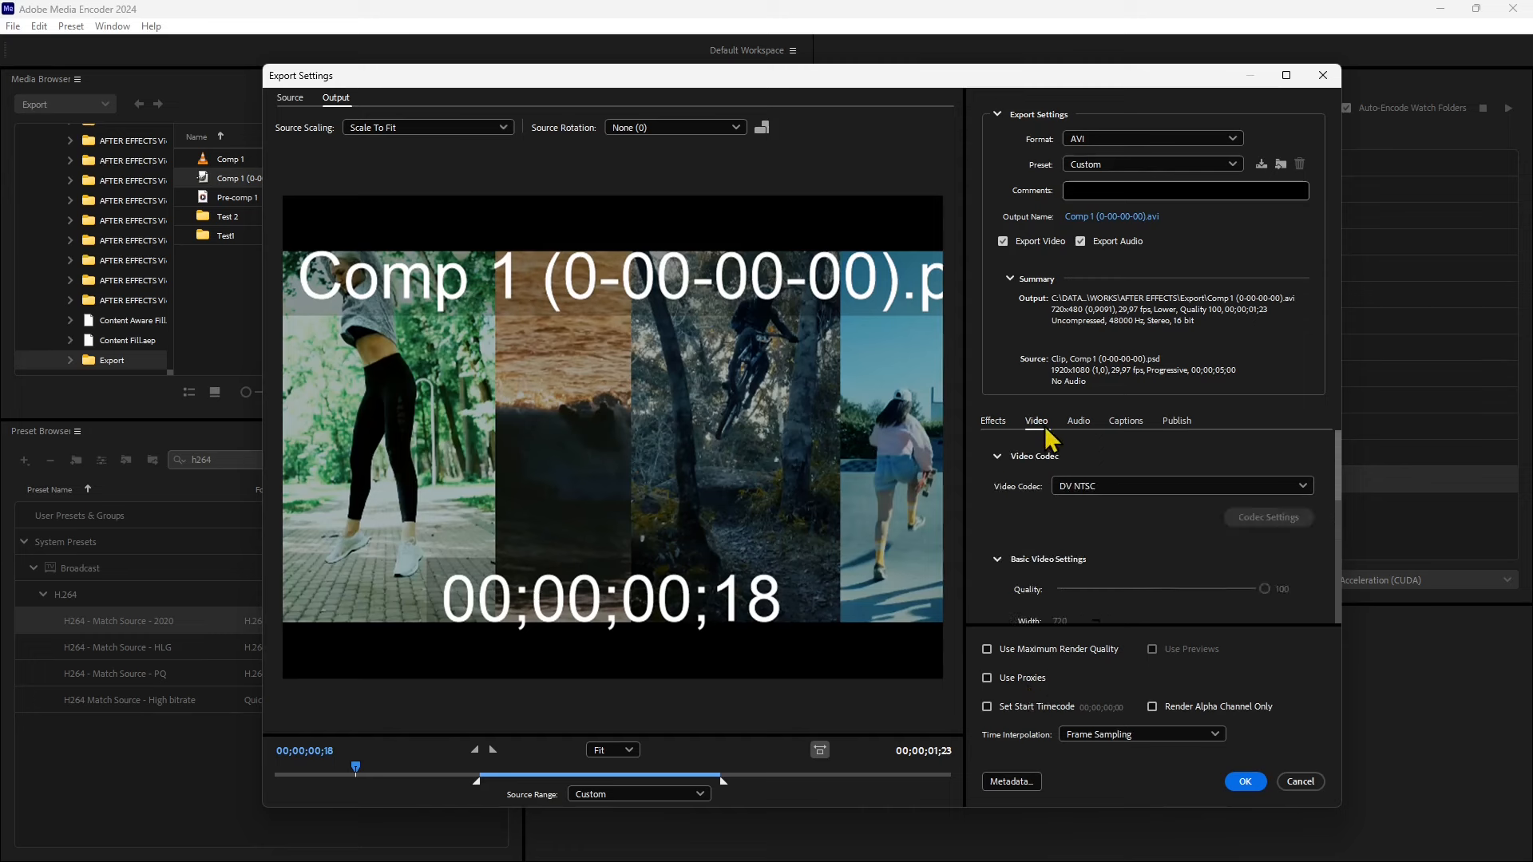
{"action": "left_click", "coordinate": [1077, 486]}
{"action": "left_click", "coordinate": [1088, 588]}
{"action": "scroll", "coordinate": [1104, 549], "scroll_direction": "down", "scroll_amount": 1}
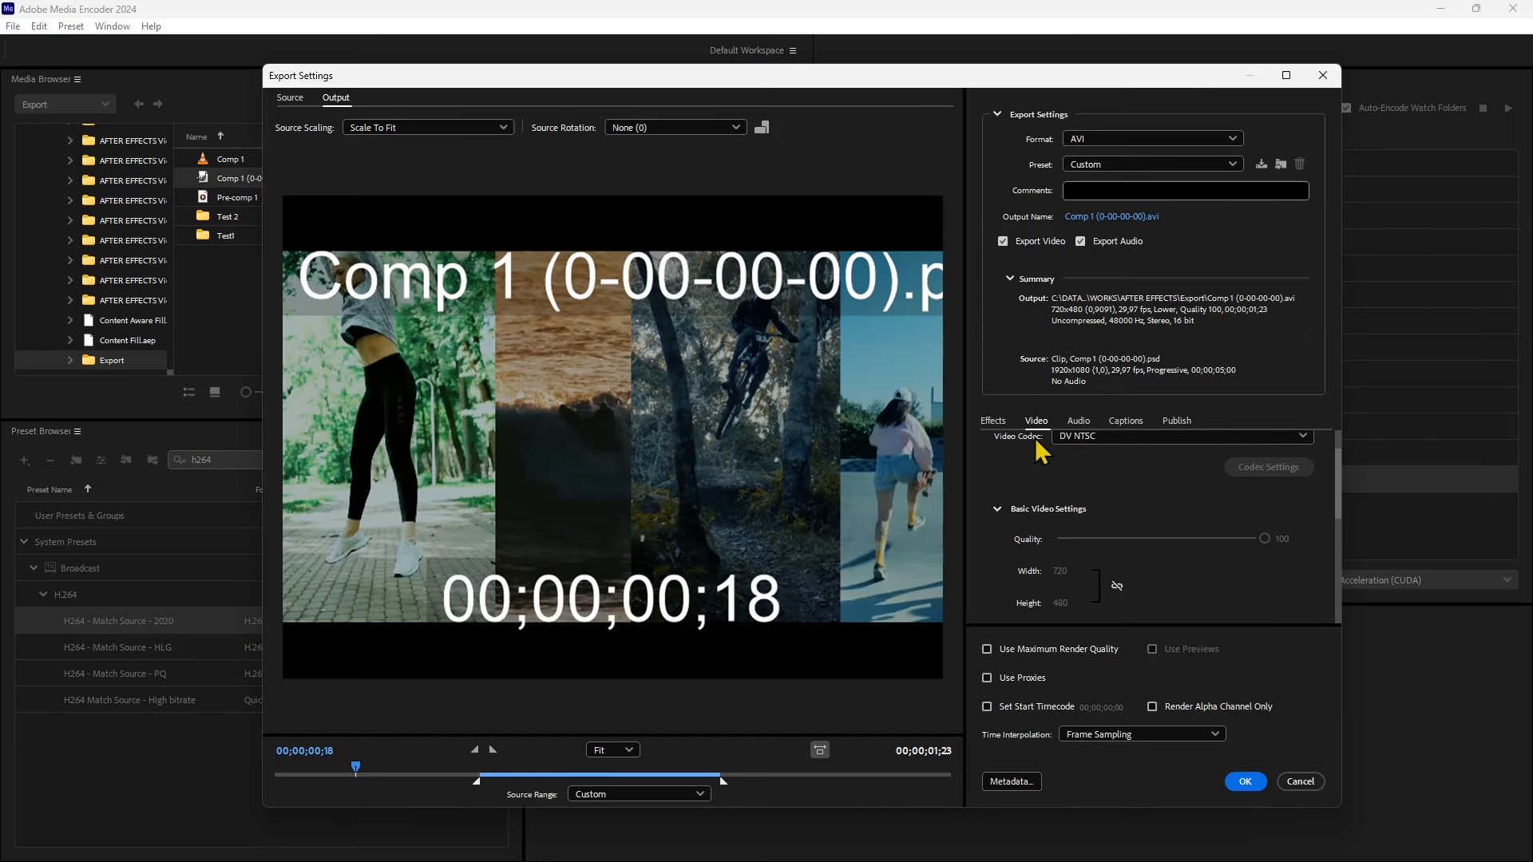
{"action": "scroll", "coordinate": [1052, 574], "scroll_direction": "down", "scroll_amount": 2}
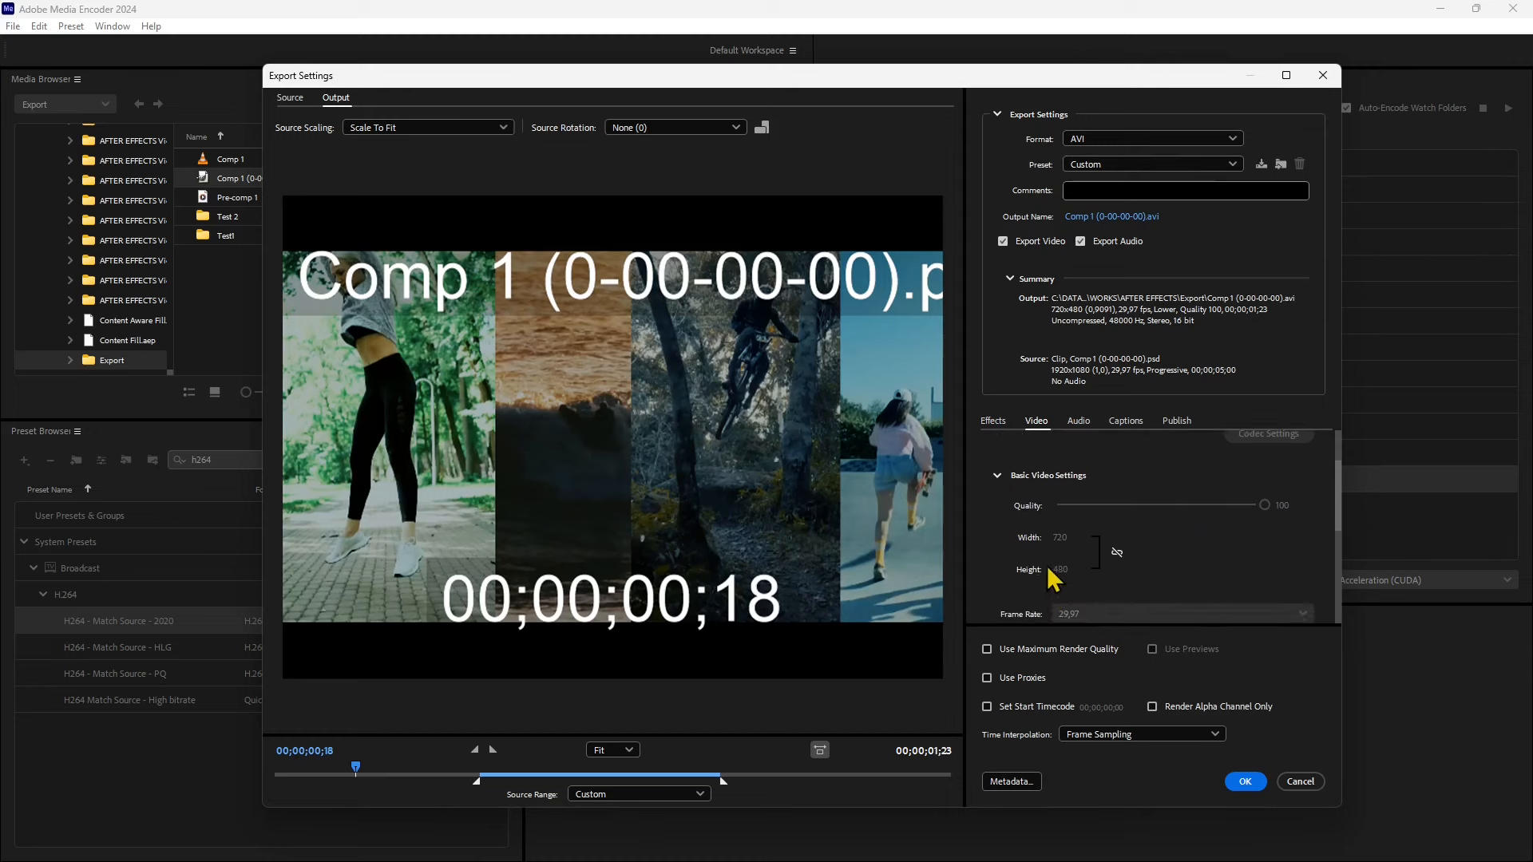
{"action": "left_click_drag", "start_coordinate": [1338, 526], "coordinate": [1355, 500]}
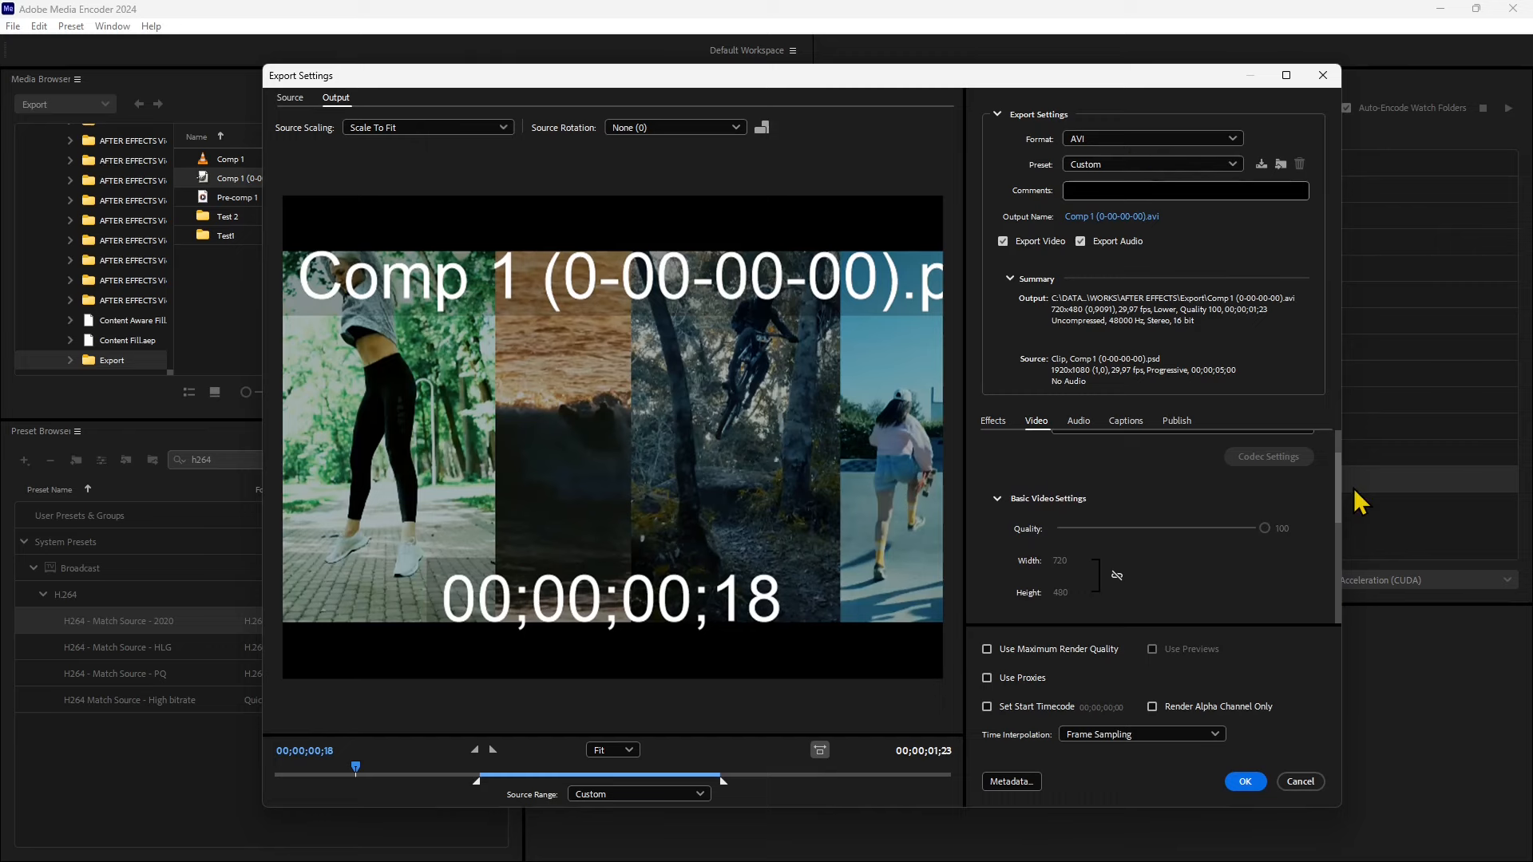
- Change the export format to H.264 and review its basic video and encoding settings, including the performance options
{"action": "left_click", "coordinate": [1154, 139]}
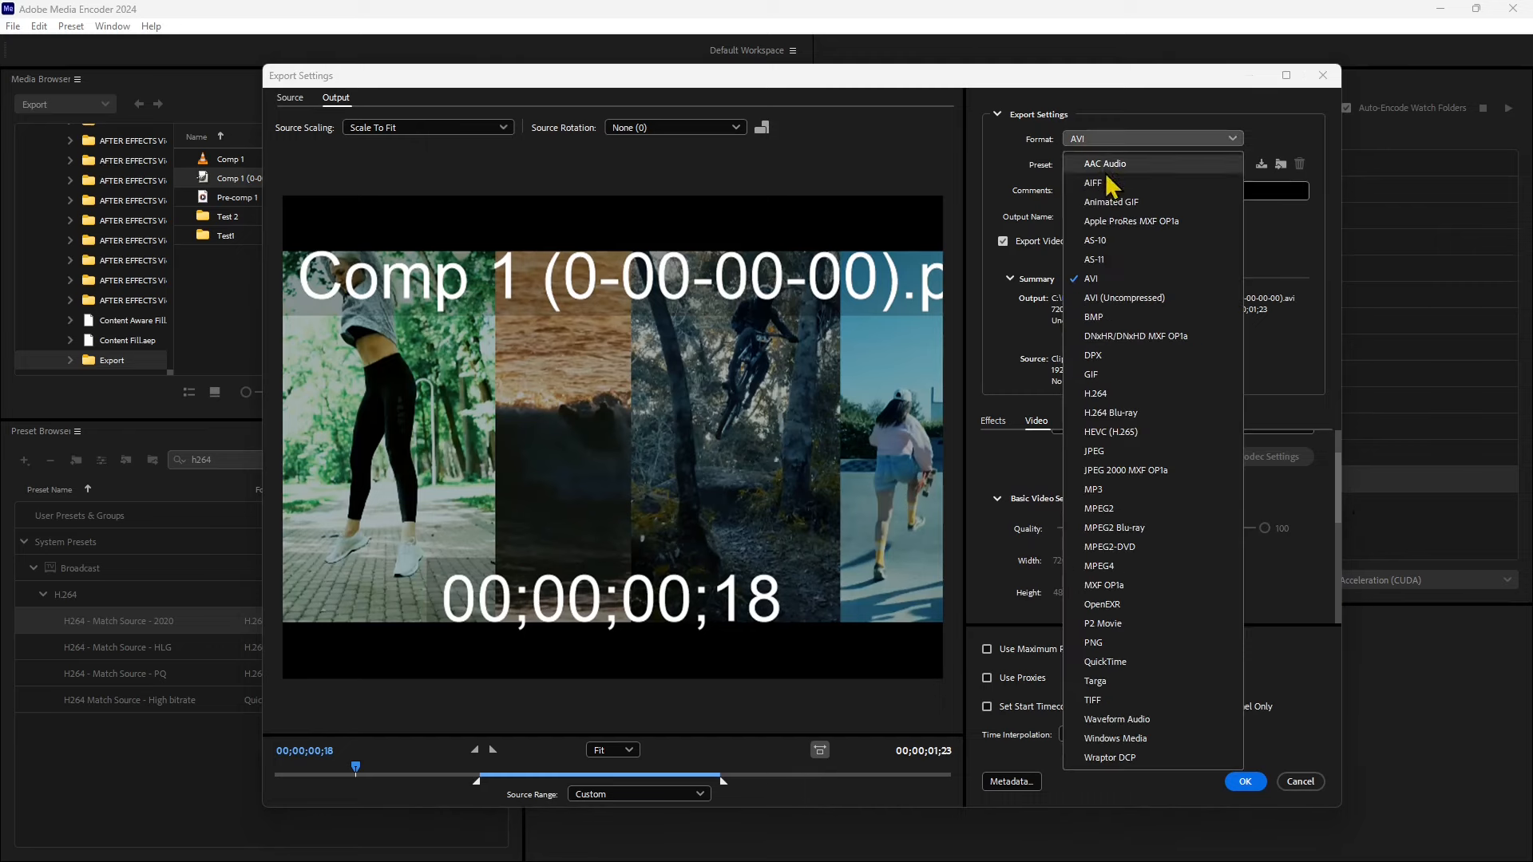
{"action": "left_click", "coordinate": [1110, 394]}
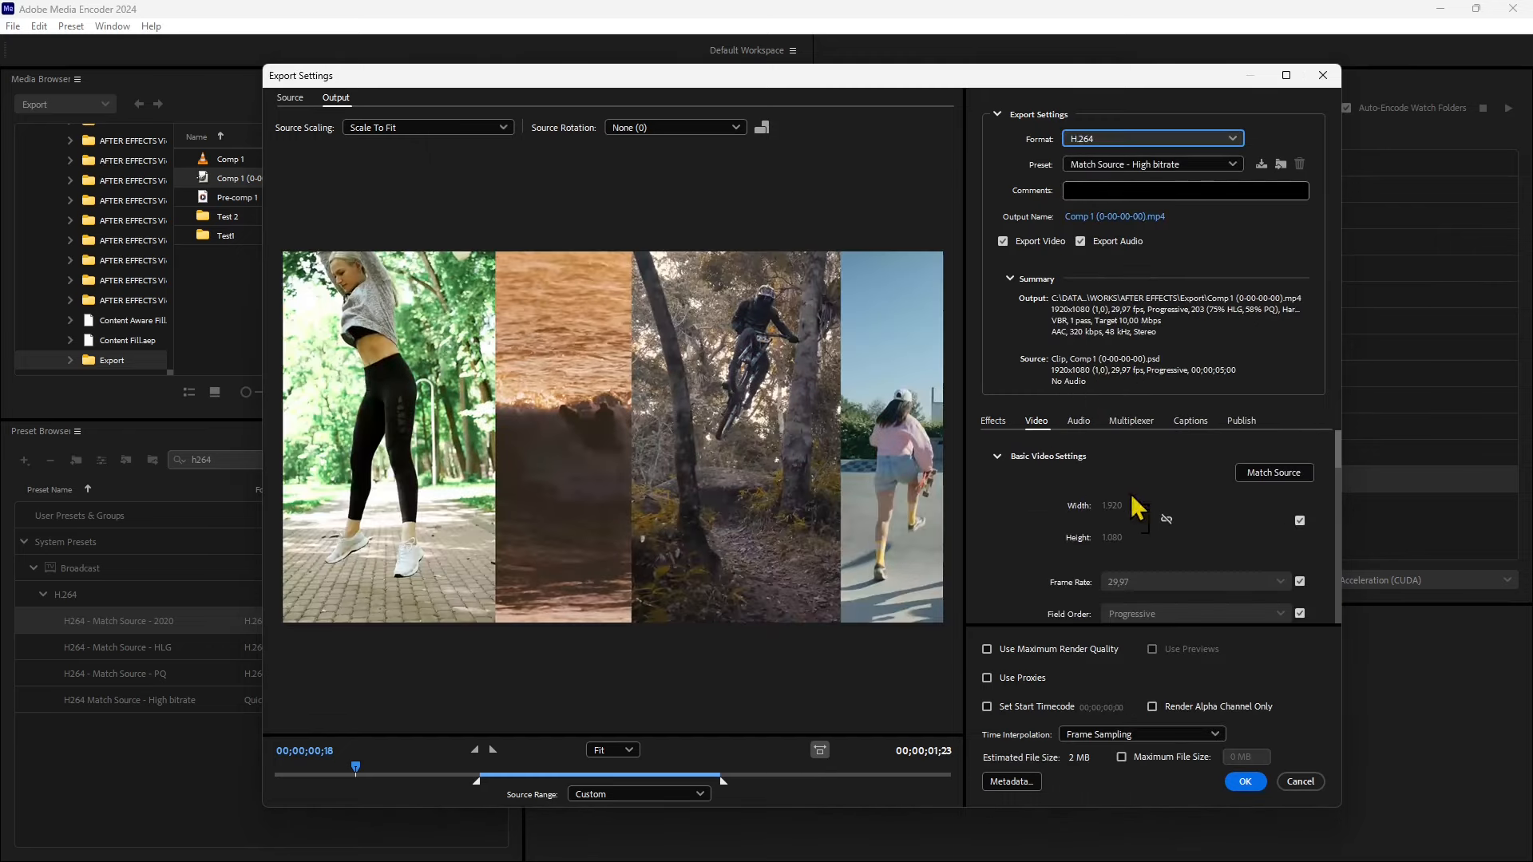
{"action": "scroll", "coordinate": [1158, 545], "scroll_direction": "down", "scroll_amount": 3}
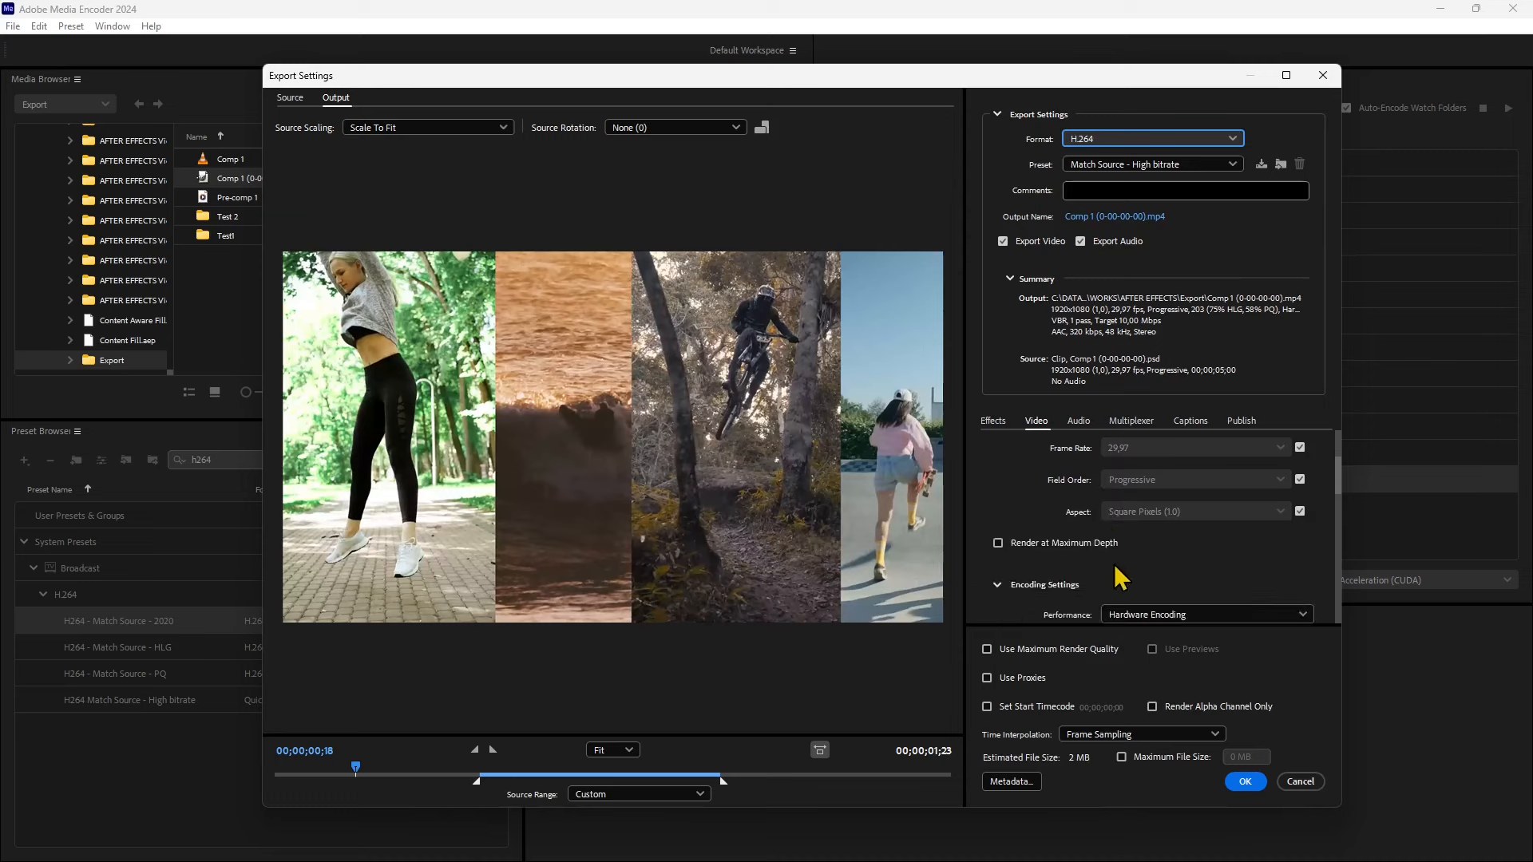
{"action": "scroll", "coordinate": [1115, 566], "scroll_direction": "down", "scroll_amount": 3}
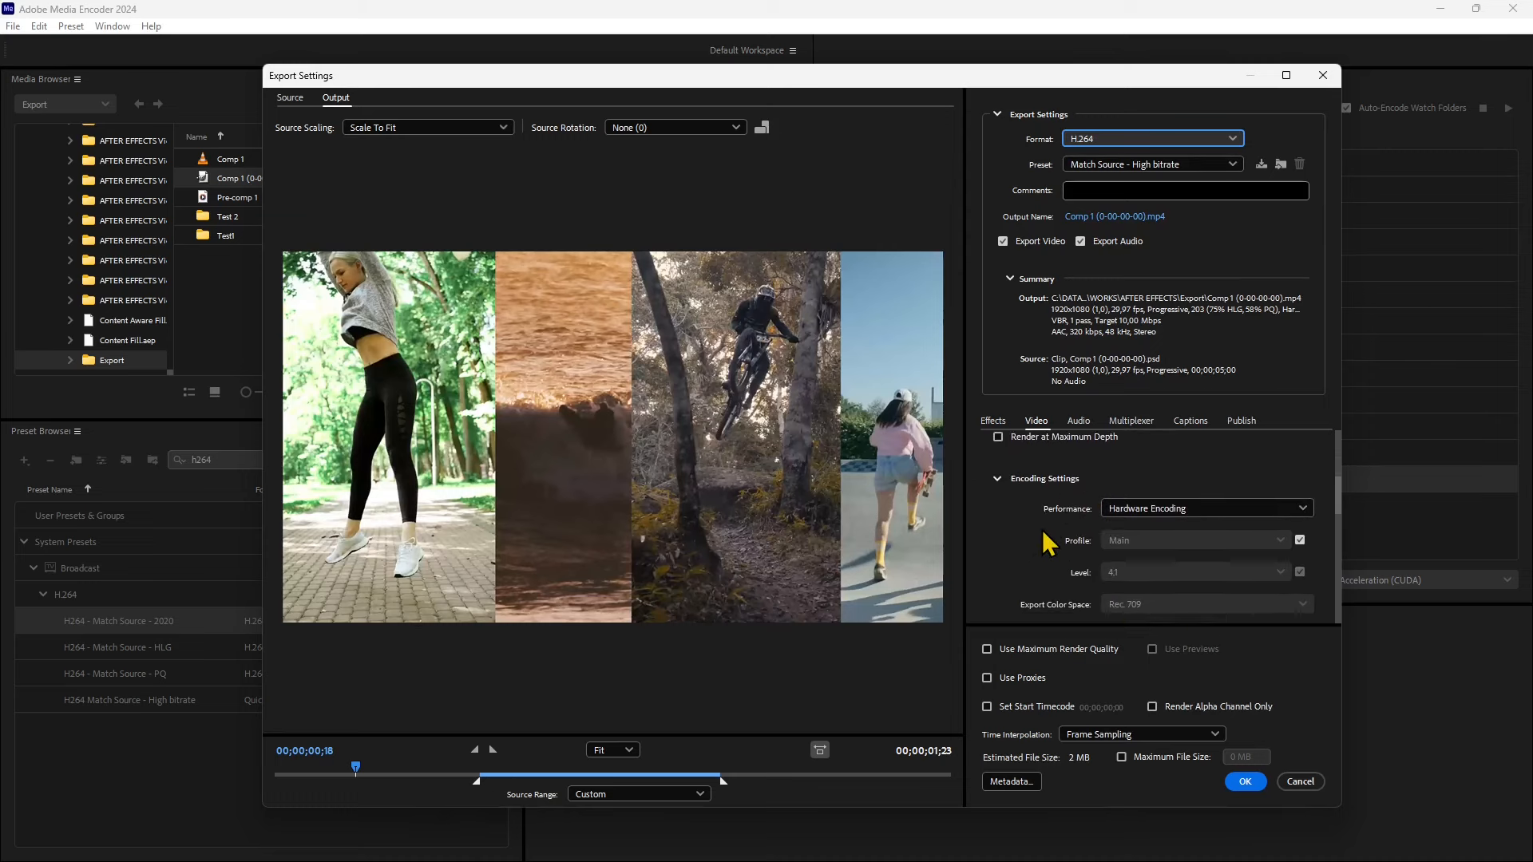
{"action": "scroll", "coordinate": [1048, 545], "scroll_direction": "down", "scroll_amount": 2}
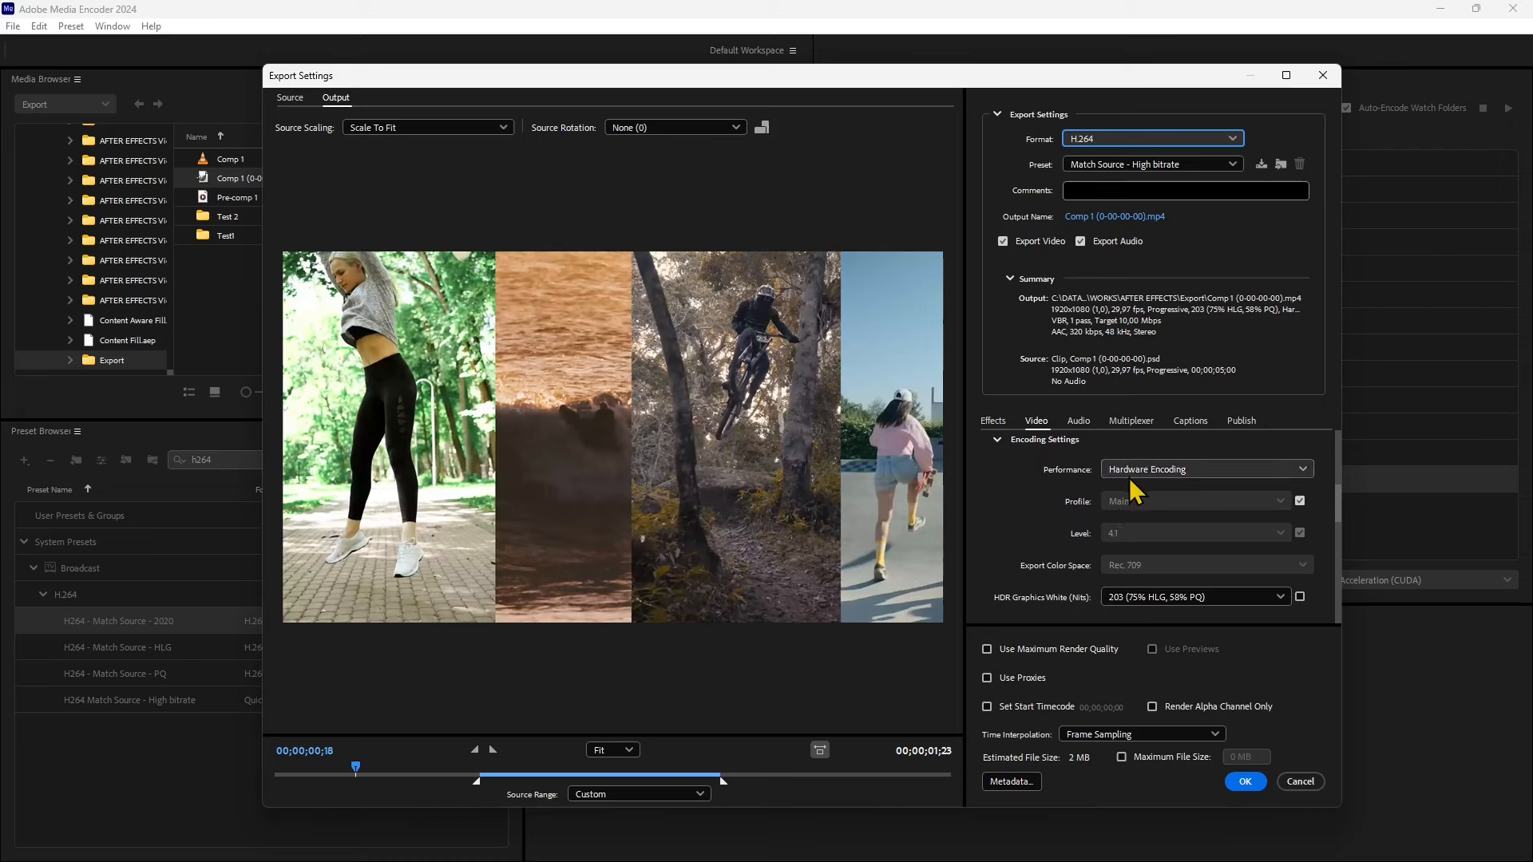
{"action": "left_click", "coordinate": [1132, 476]}
{"action": "left_click", "coordinate": [1043, 495]}
{"action": "scroll", "coordinate": [1293, 581], "scroll_direction": "down", "scroll_amount": 2}
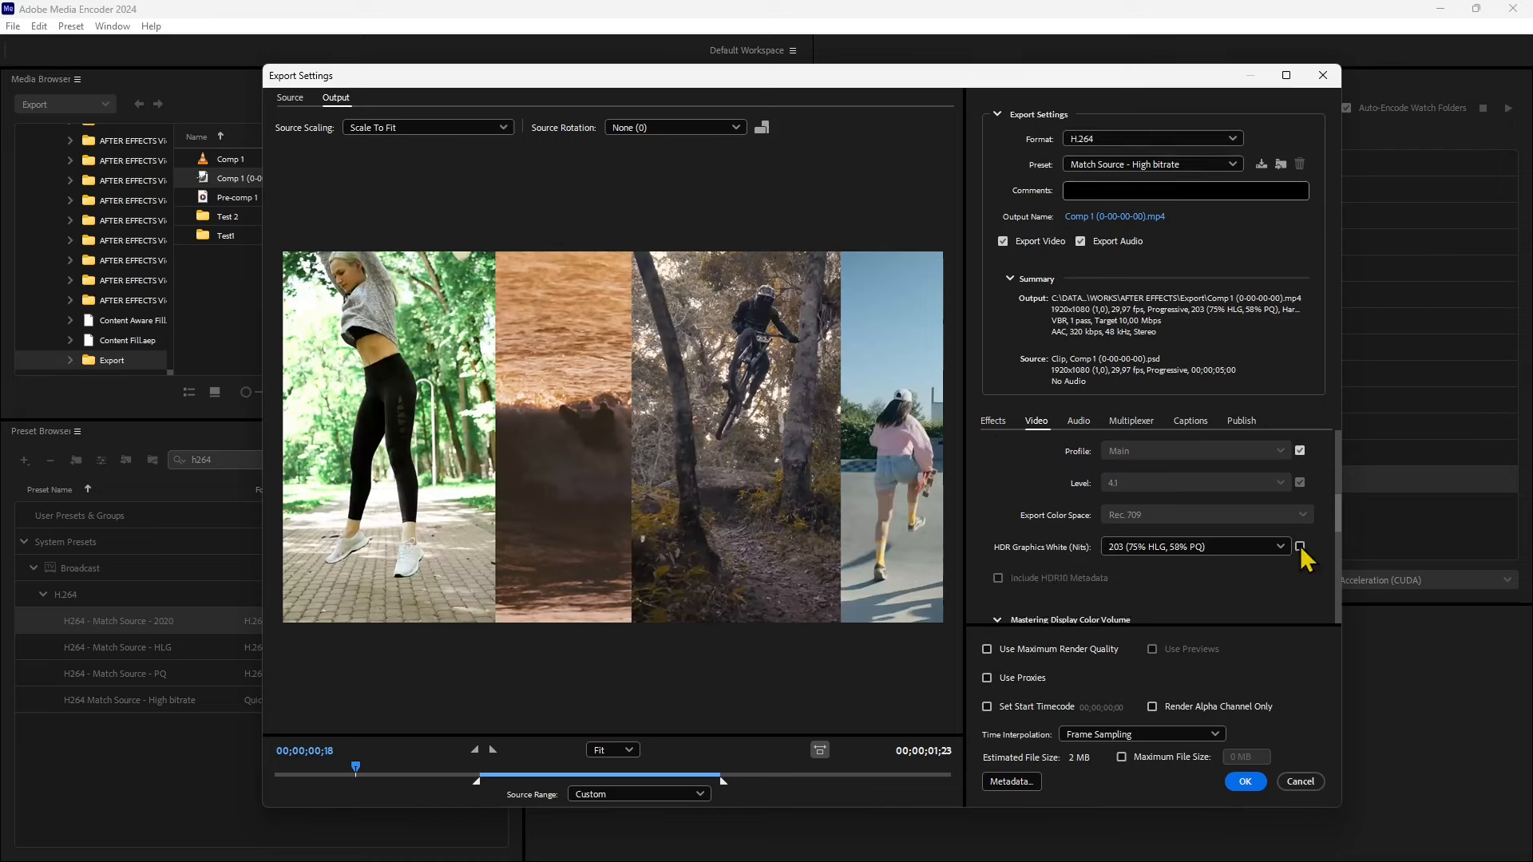
- In the H.264 bitrate settings, lower the target bitrate to 0,19 Mbps and raise it to 46,23 Mbps
{"action": "left_click_drag", "start_coordinate": [1341, 520], "coordinate": [1338, 605]}
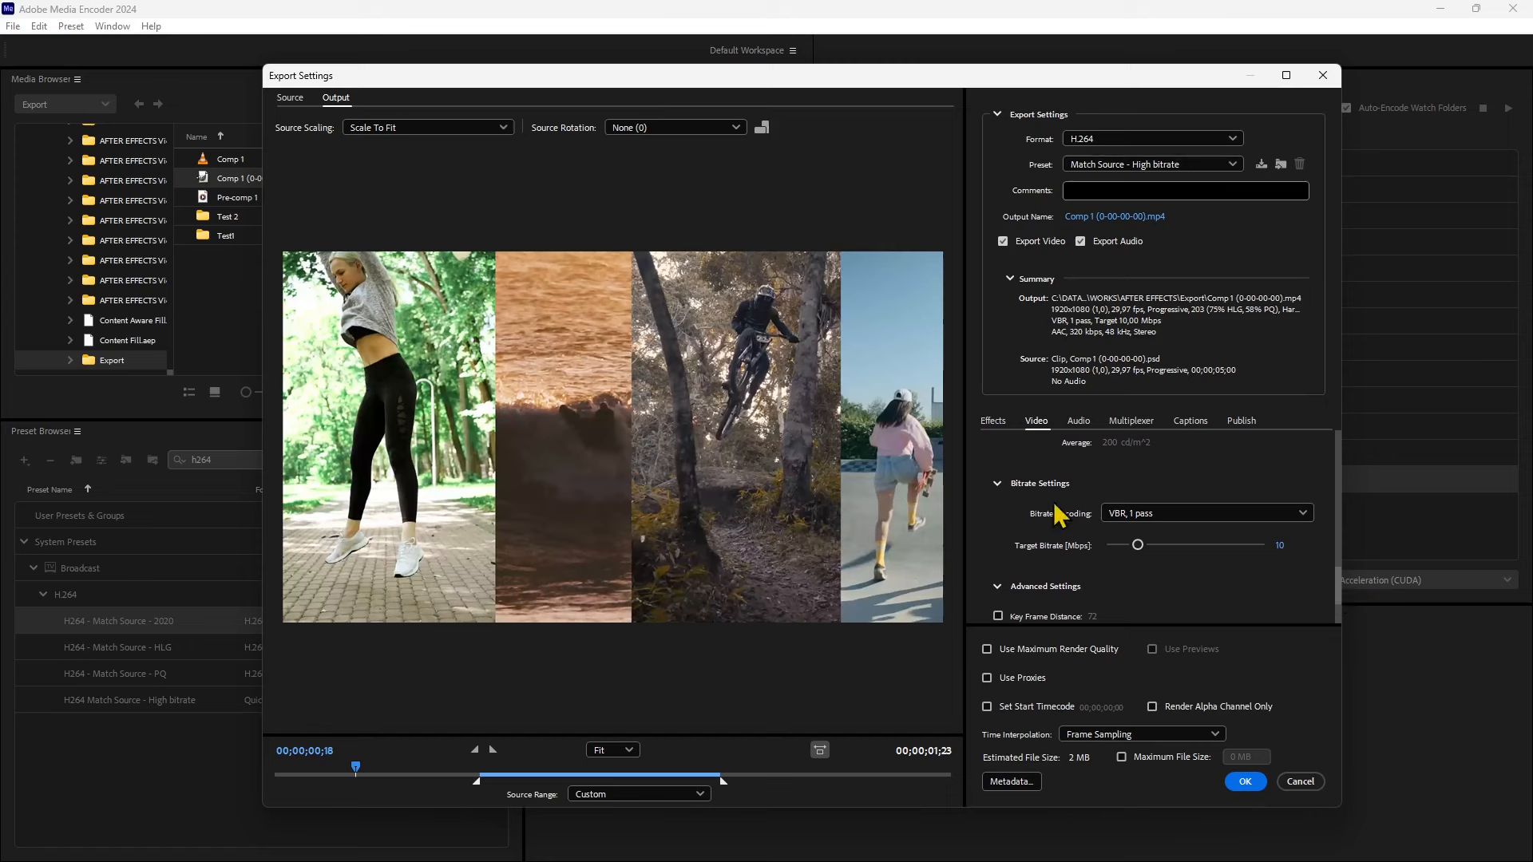
{"action": "left_click_drag", "start_coordinate": [1137, 545], "coordinate": [1105, 552]}
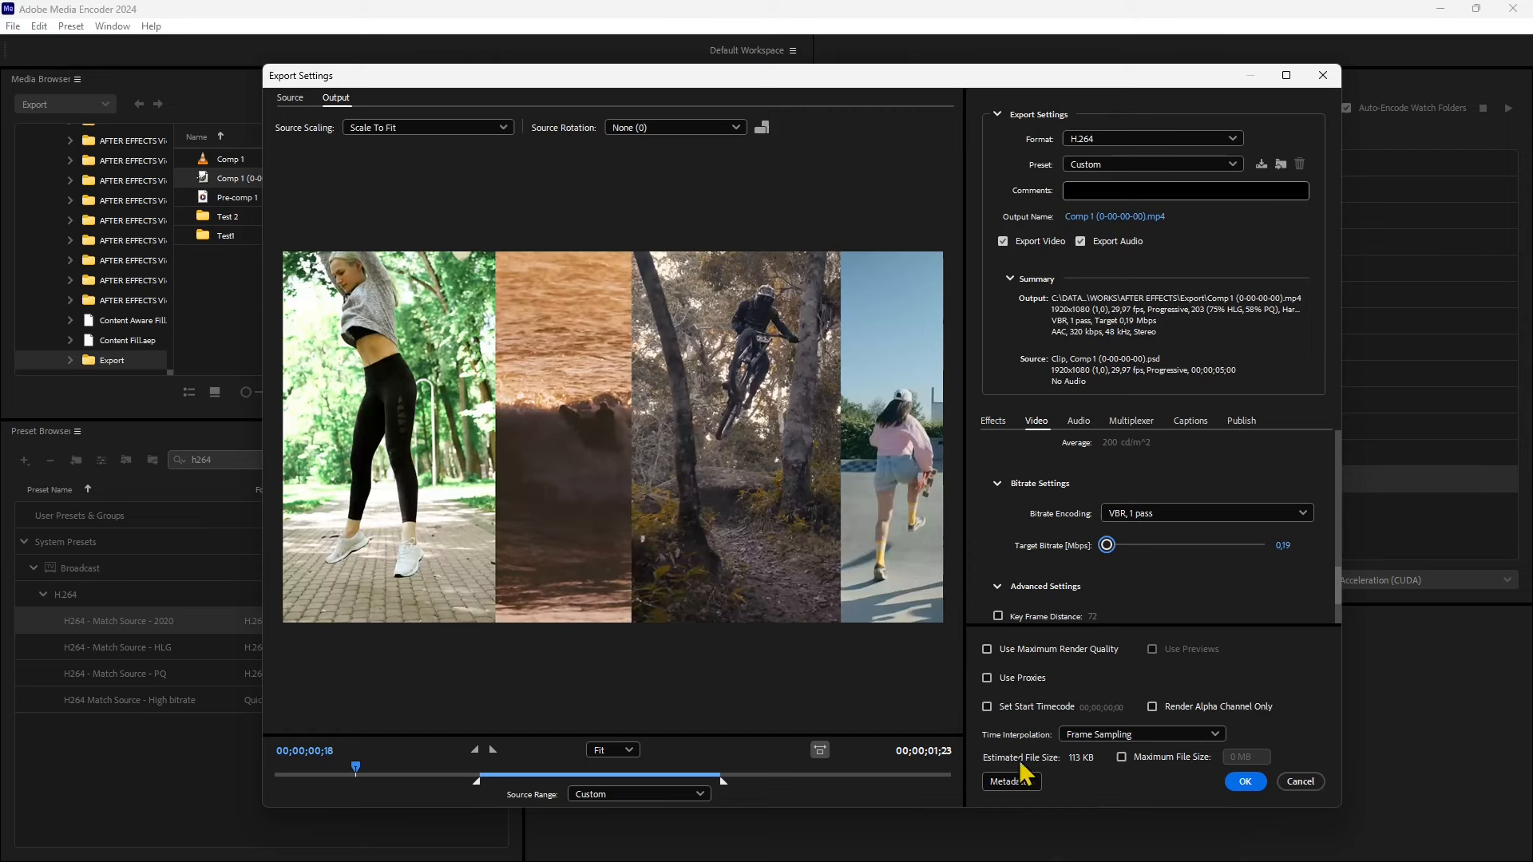
{"action": "left_click_drag", "start_coordinate": [1107, 545], "coordinate": [1253, 546]}
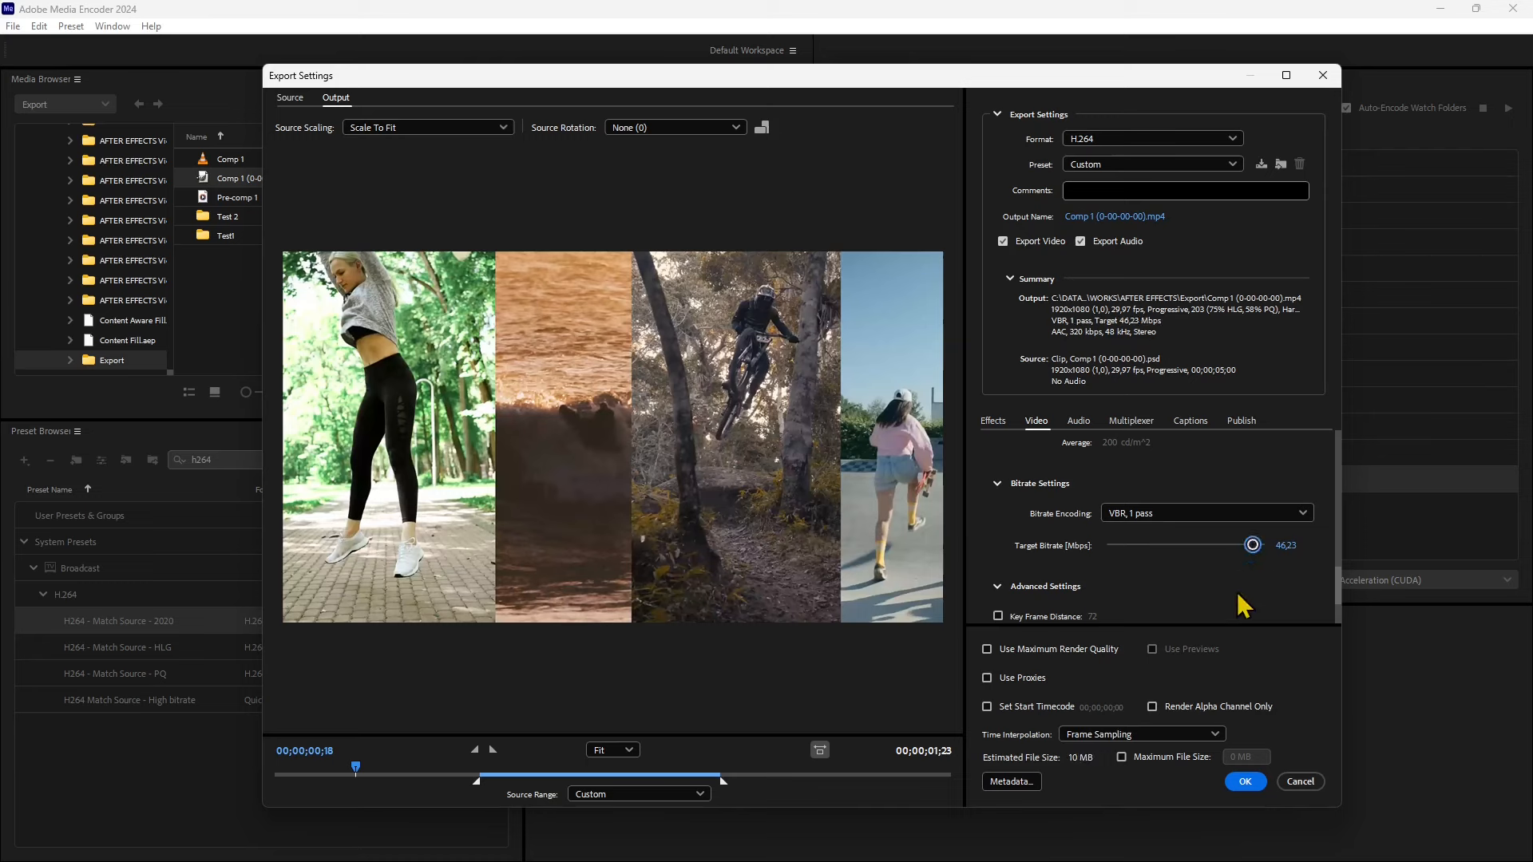
- Try VBR, 2 pass bitrate encoding with a target of 20,06 Mbps and a maximum of 36,67 Mbps
{"action": "left_click", "coordinate": [1125, 516]}
{"action": "left_click", "coordinate": [1092, 800]}
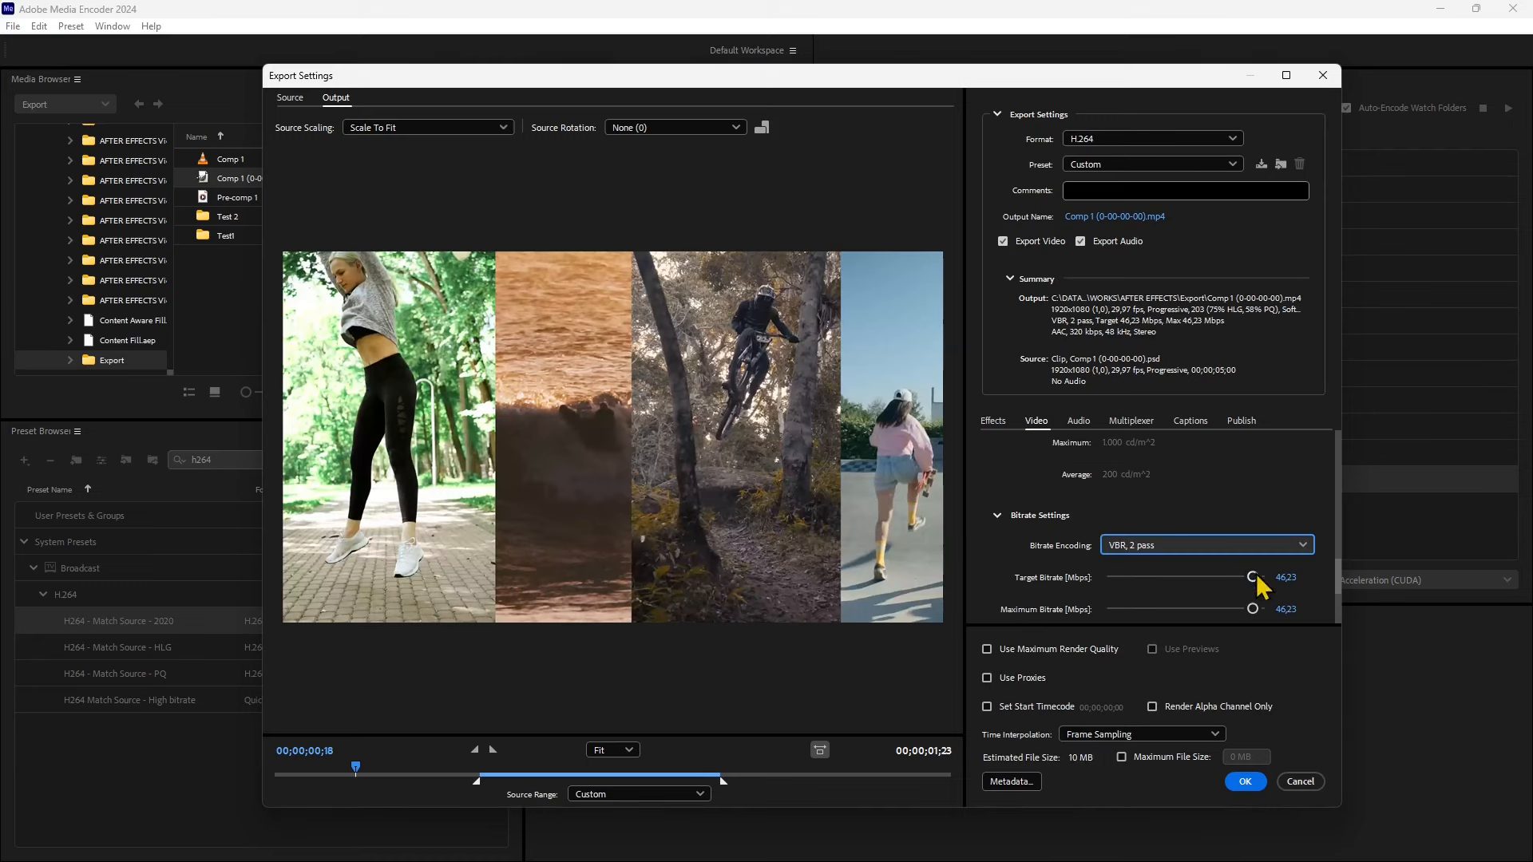
{"action": "left_click_drag", "start_coordinate": [1253, 577], "coordinate": [1170, 577]}
{"action": "left_click_drag", "start_coordinate": [1253, 609], "coordinate": [1222, 609]}
- Set the bitrate encoding to CBR with a target bitrate of 50 Mbps
{"action": "left_click", "coordinate": [1153, 545]}
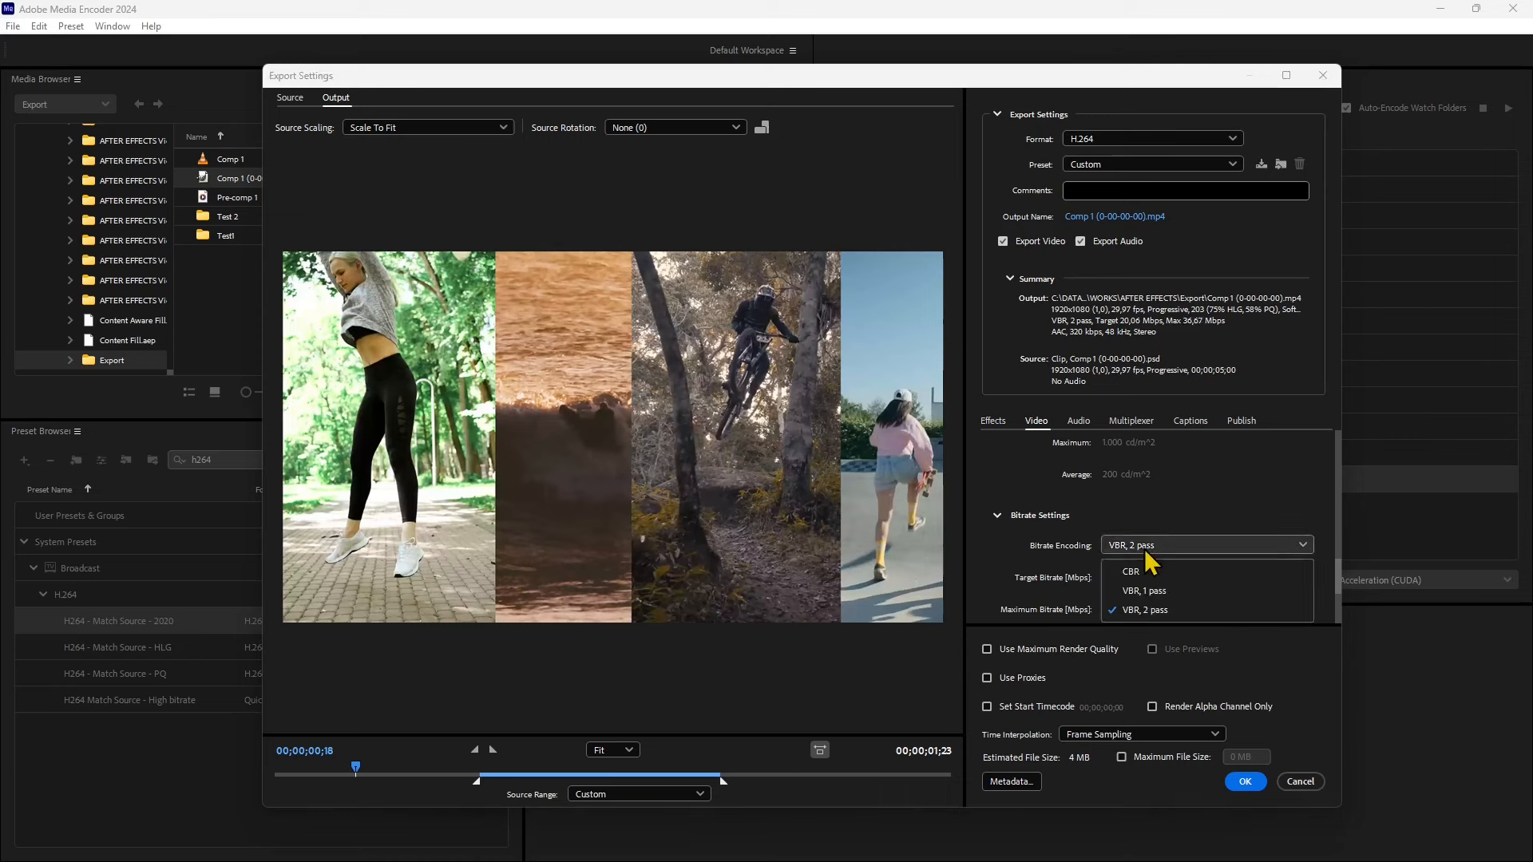
{"action": "left_click", "coordinate": [1149, 571]}
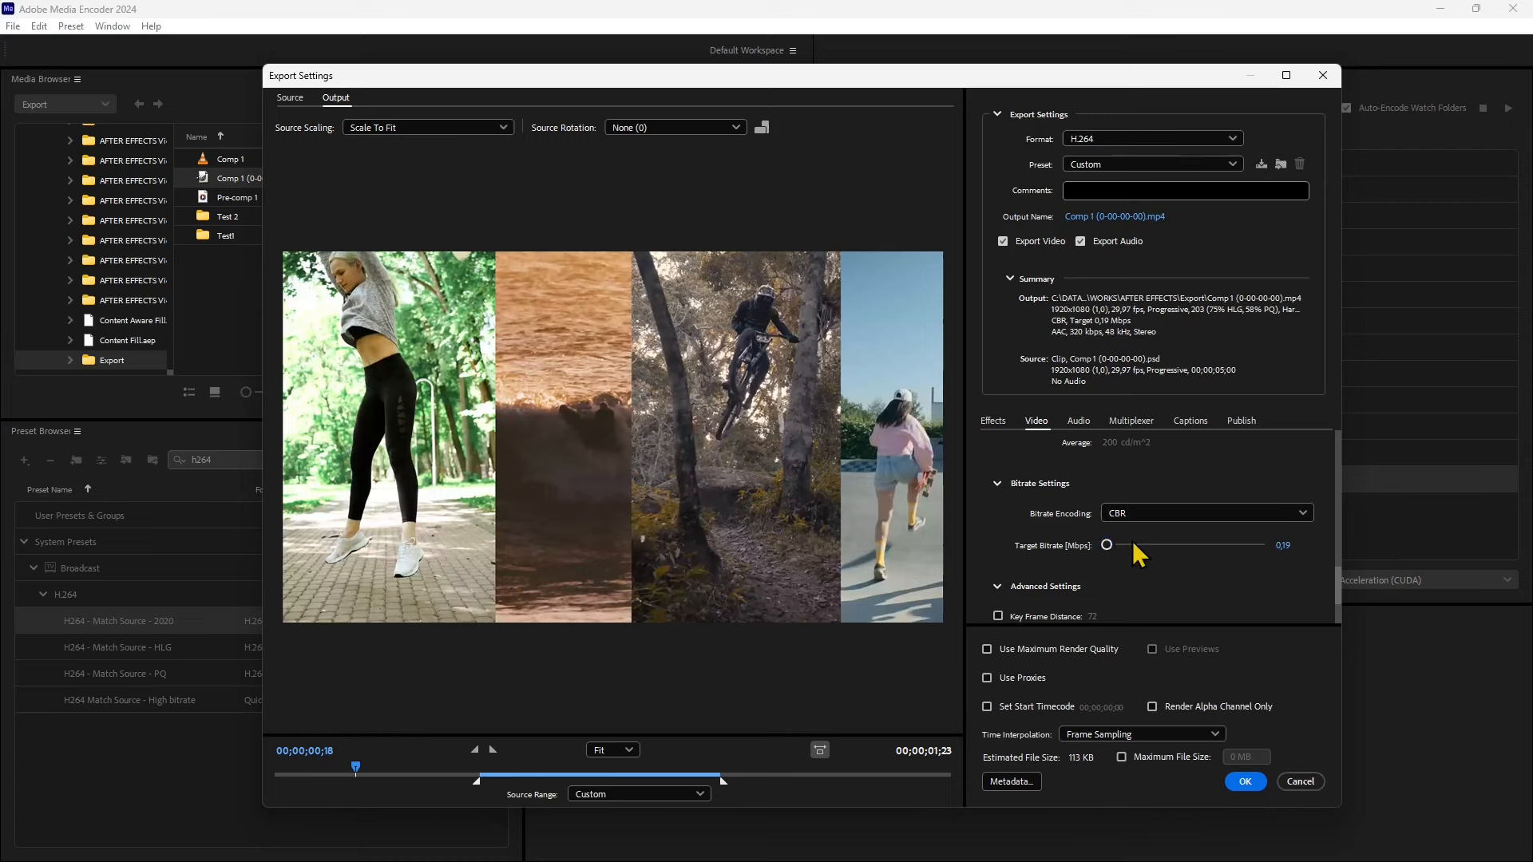
{"action": "left_click_drag", "start_coordinate": [1207, 546], "coordinate": [1296, 544]}
{"action": "scroll", "coordinate": [1238, 563], "scroll_direction": "down", "scroll_amount": 1}
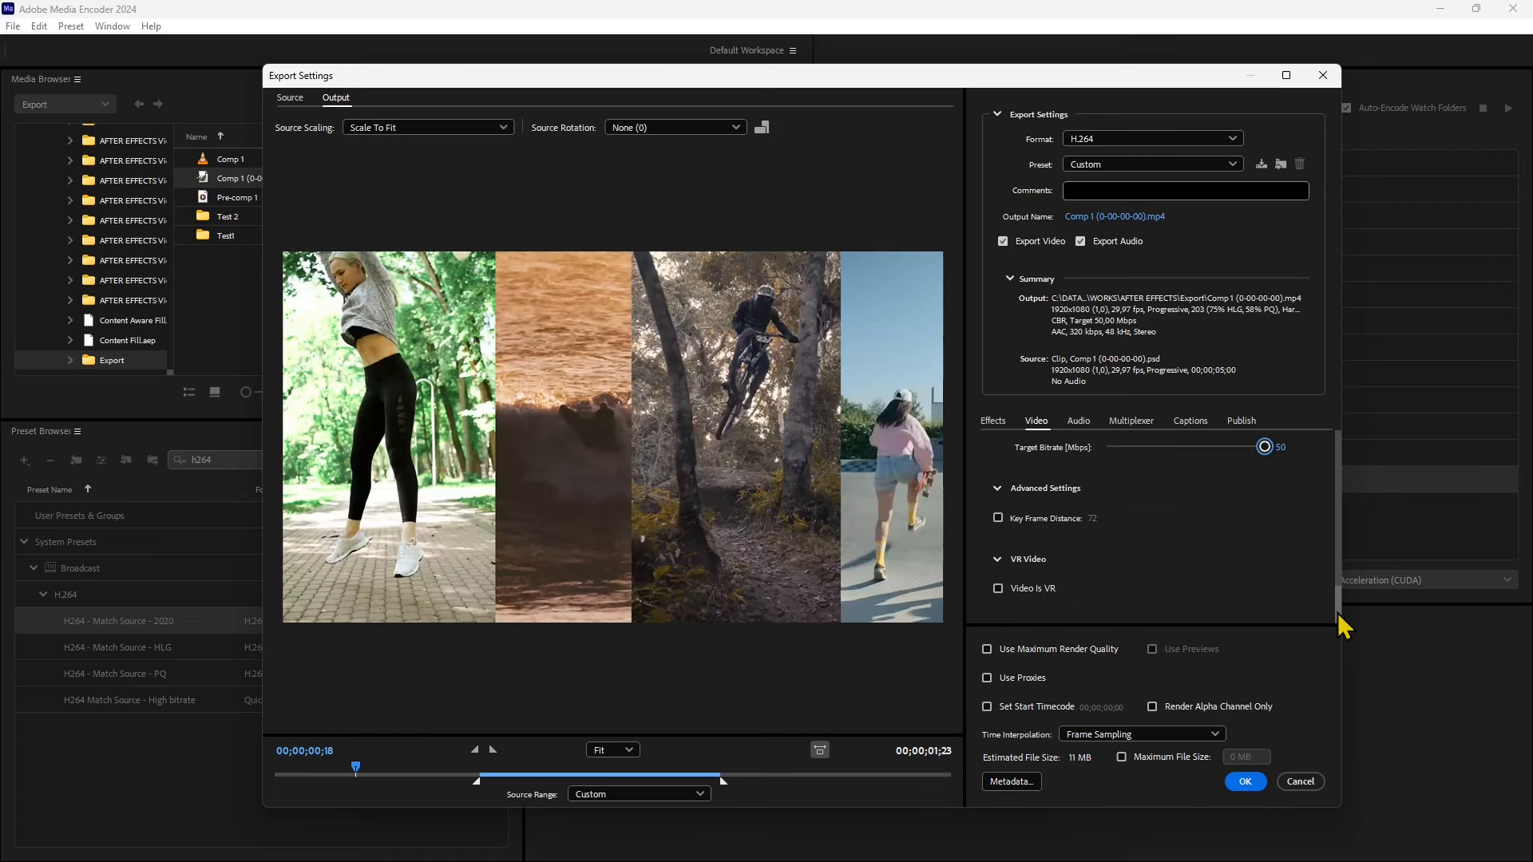
- Stop the frame size from matching the source and set the output height to 748
{"action": "left_click_drag", "start_coordinate": [1335, 613], "coordinate": [1349, 457]}
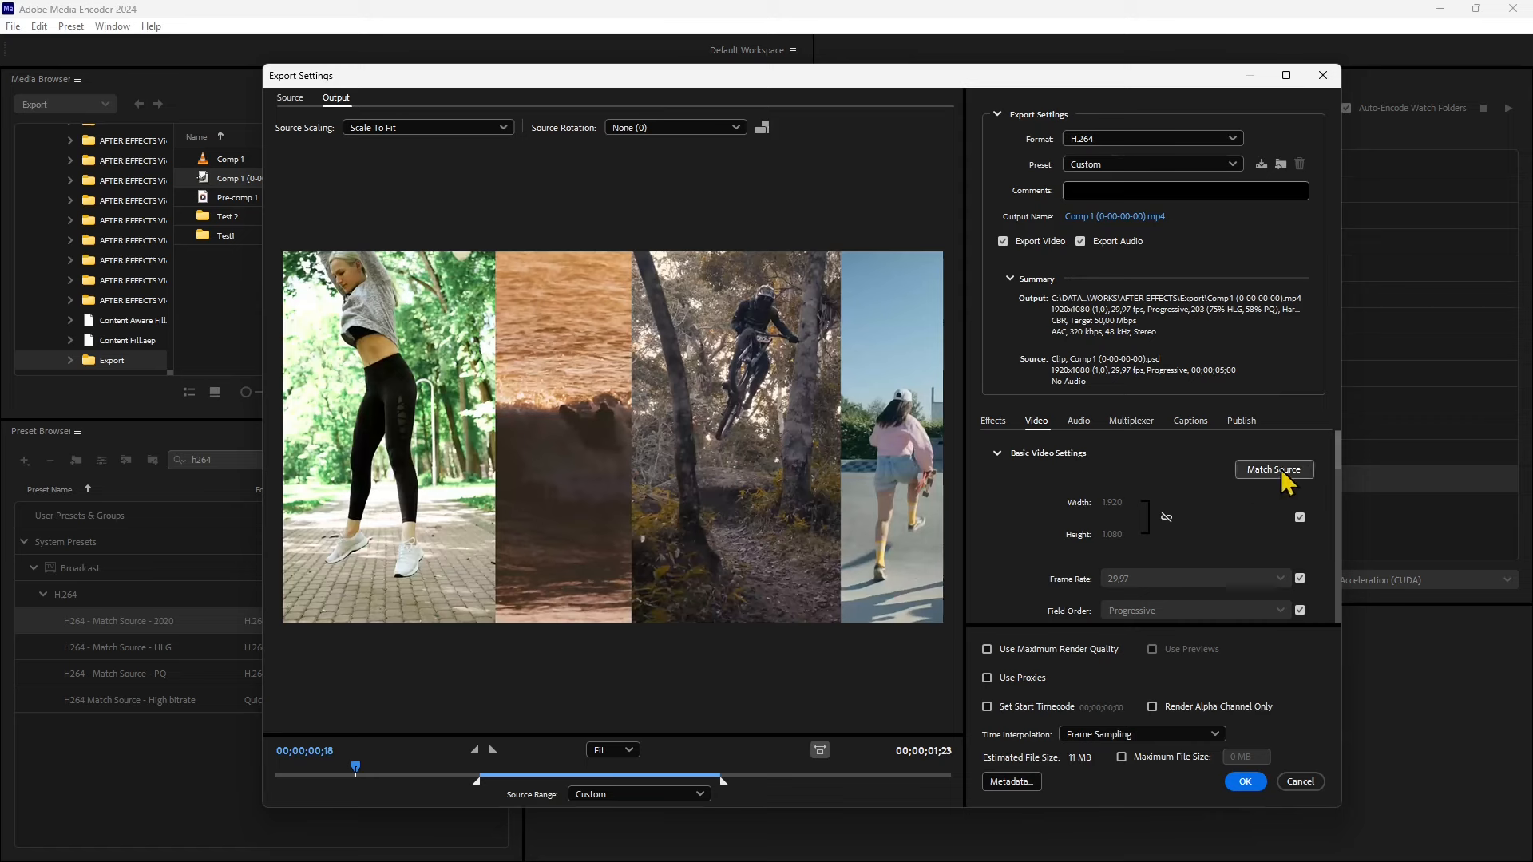
{"action": "left_click", "coordinate": [1299, 519]}
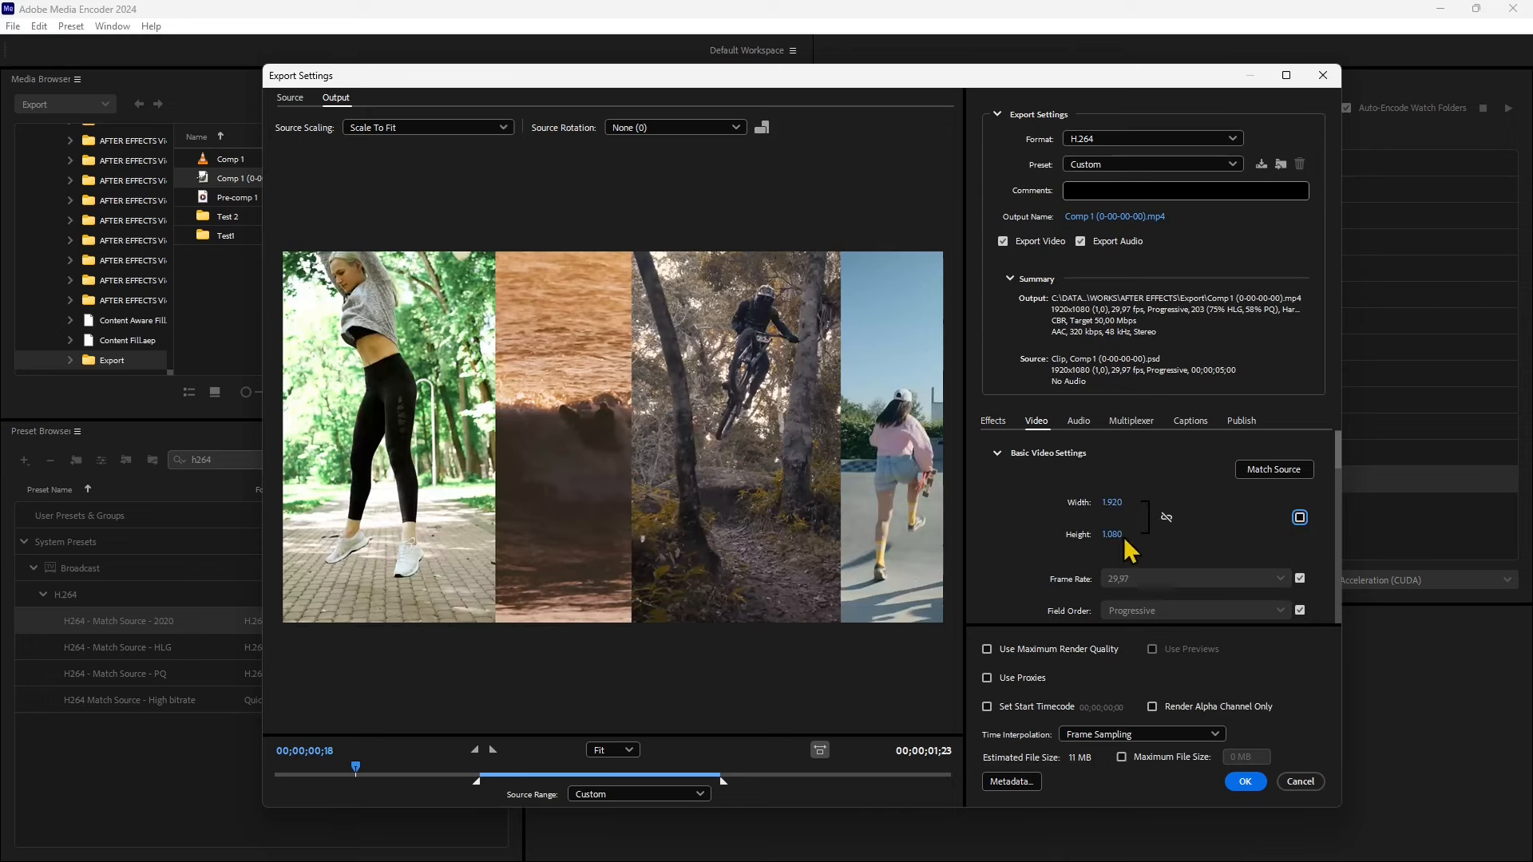
{"action": "left_click_drag", "start_coordinate": [1114, 536], "coordinate": [1076, 540]}
{"action": "left_click_drag", "start_coordinate": [854, 539], "coordinate": [851, 539]}
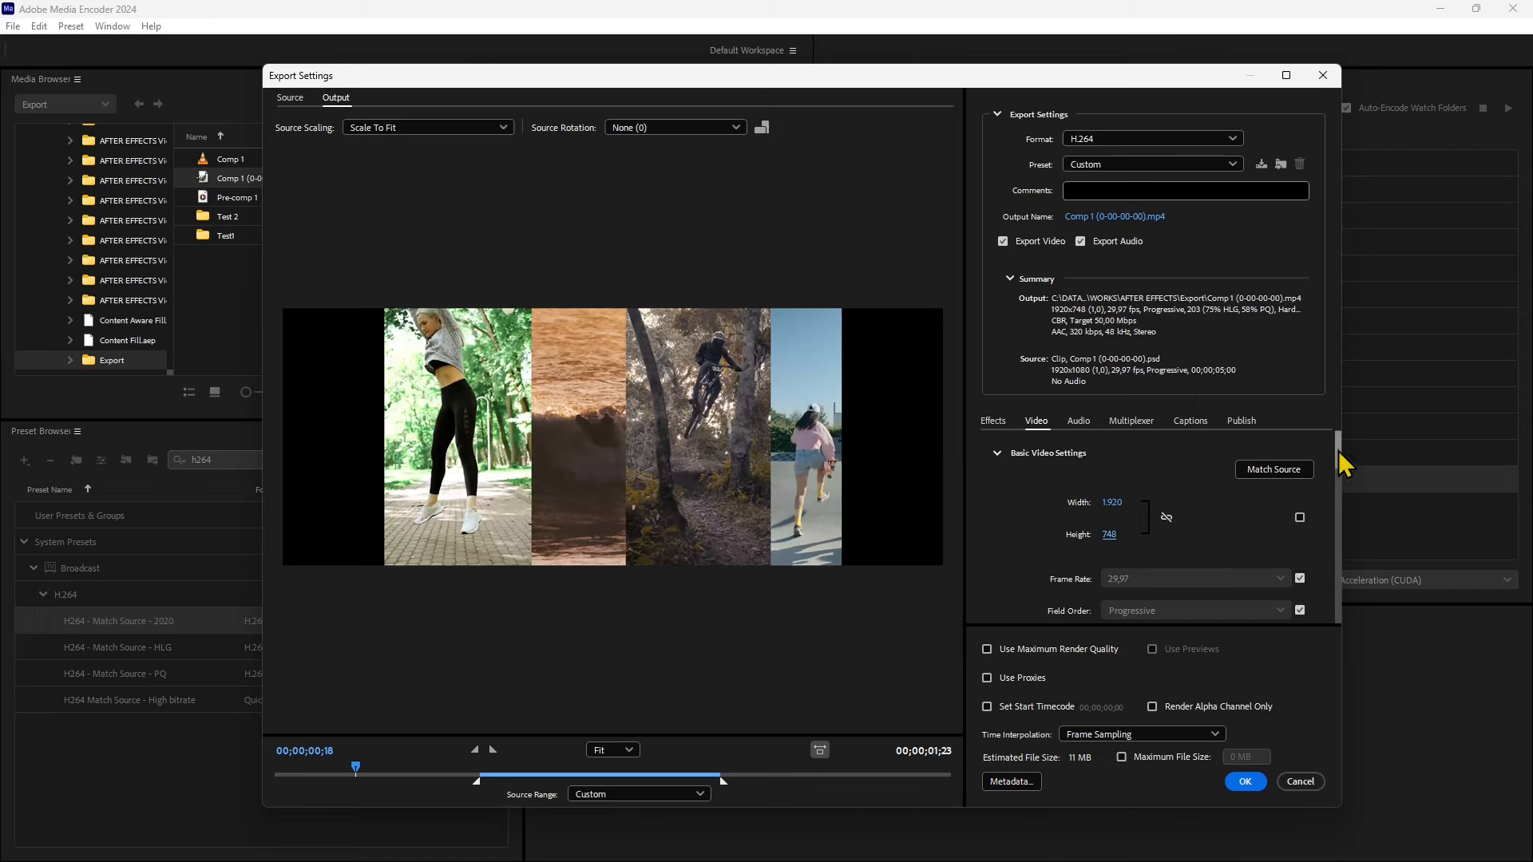
- Stop the frame rate from matching the source, try 50, and set the frame rate to 24
{"action": "left_click_drag", "start_coordinate": [1338, 434], "coordinate": [1341, 489]}
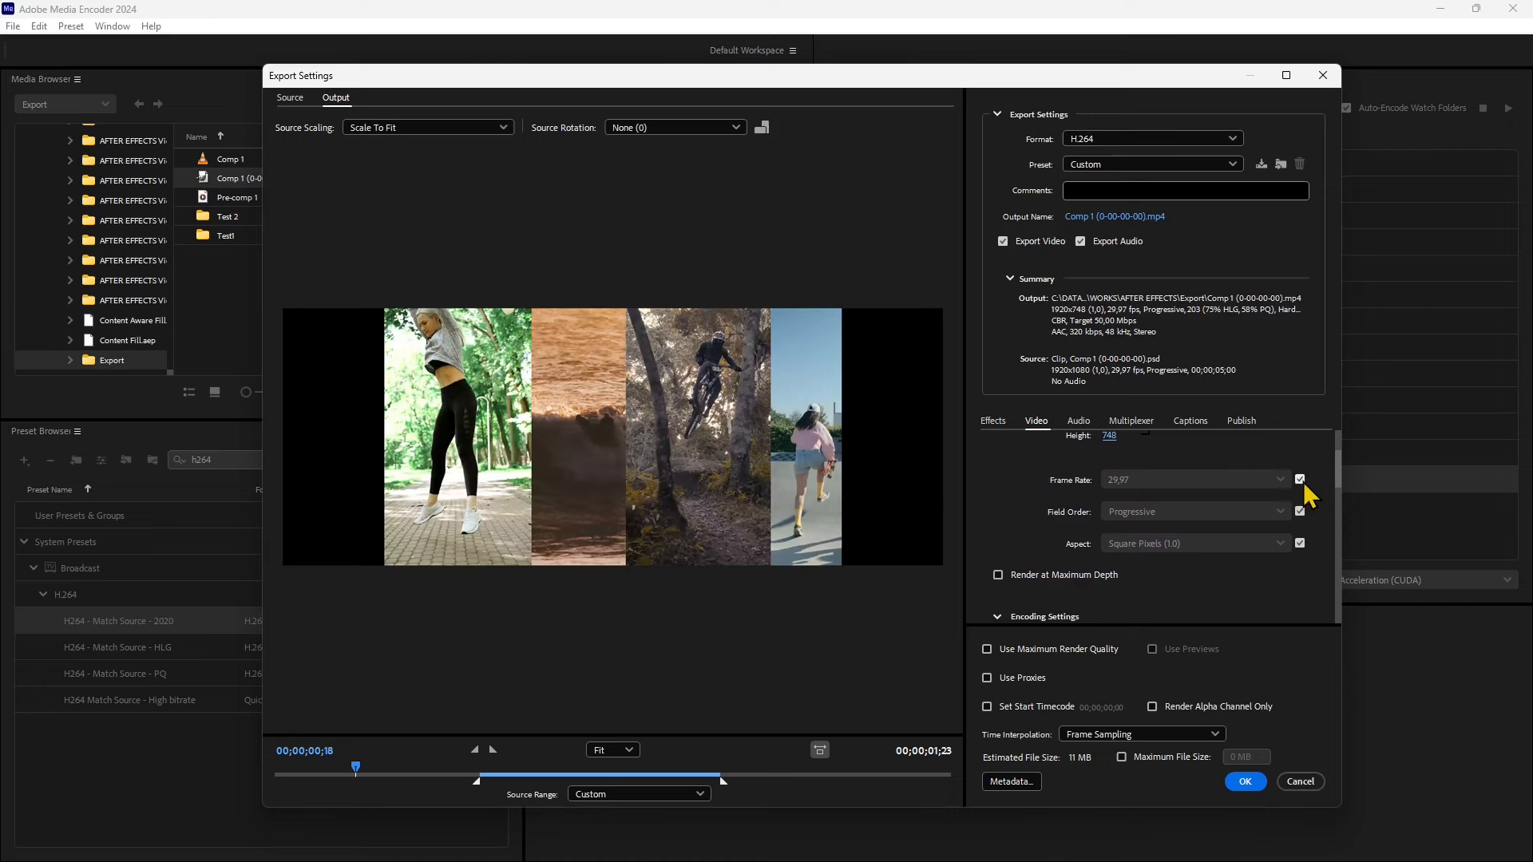
{"action": "left_click", "coordinate": [1215, 480]}
{"action": "left_click", "coordinate": [1222, 274]}
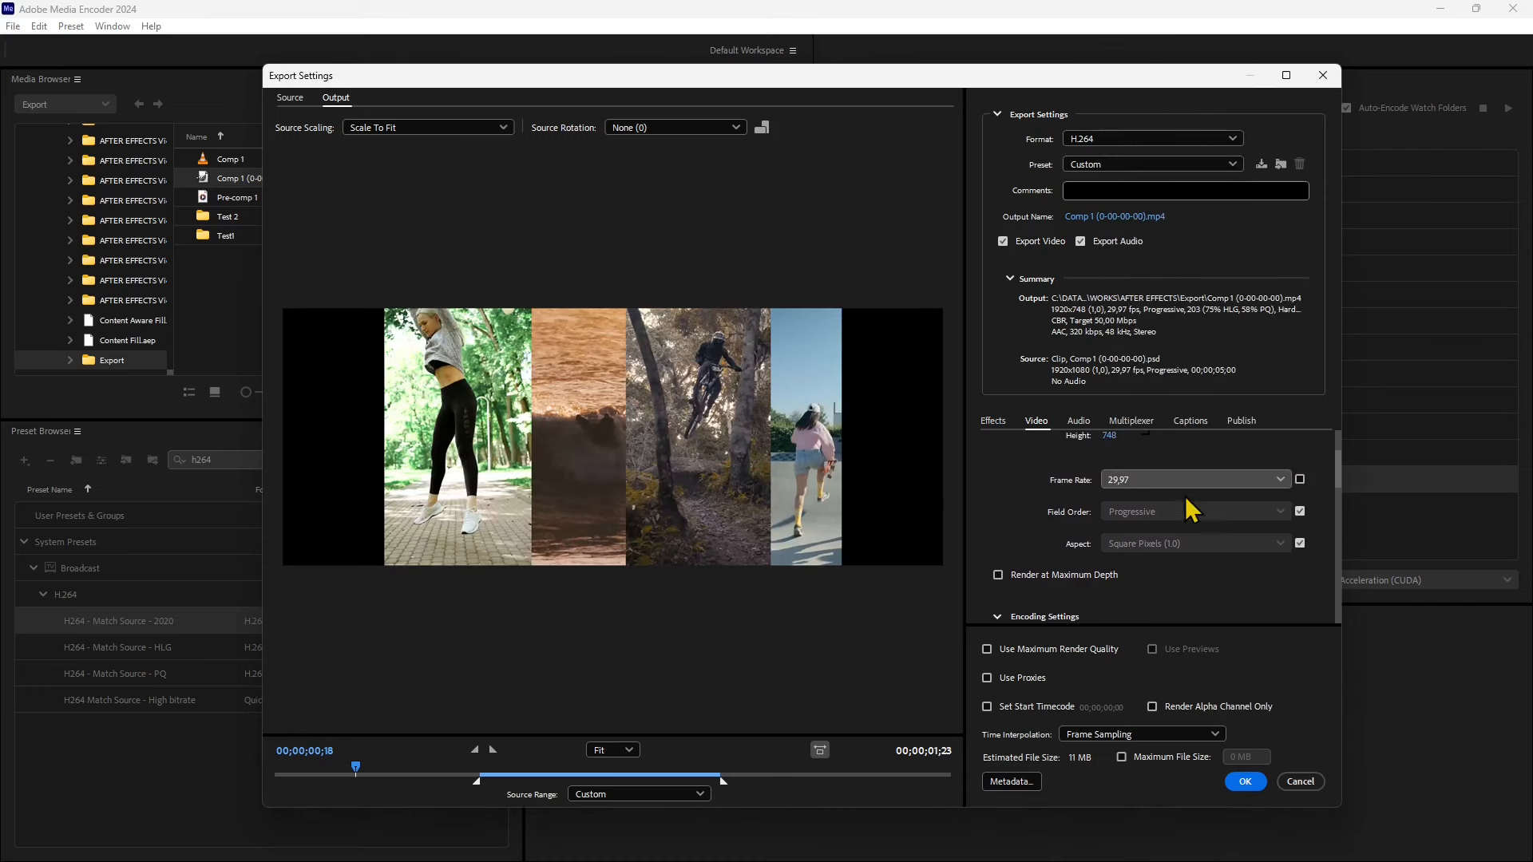
{"action": "left_click", "coordinate": [1165, 482]}
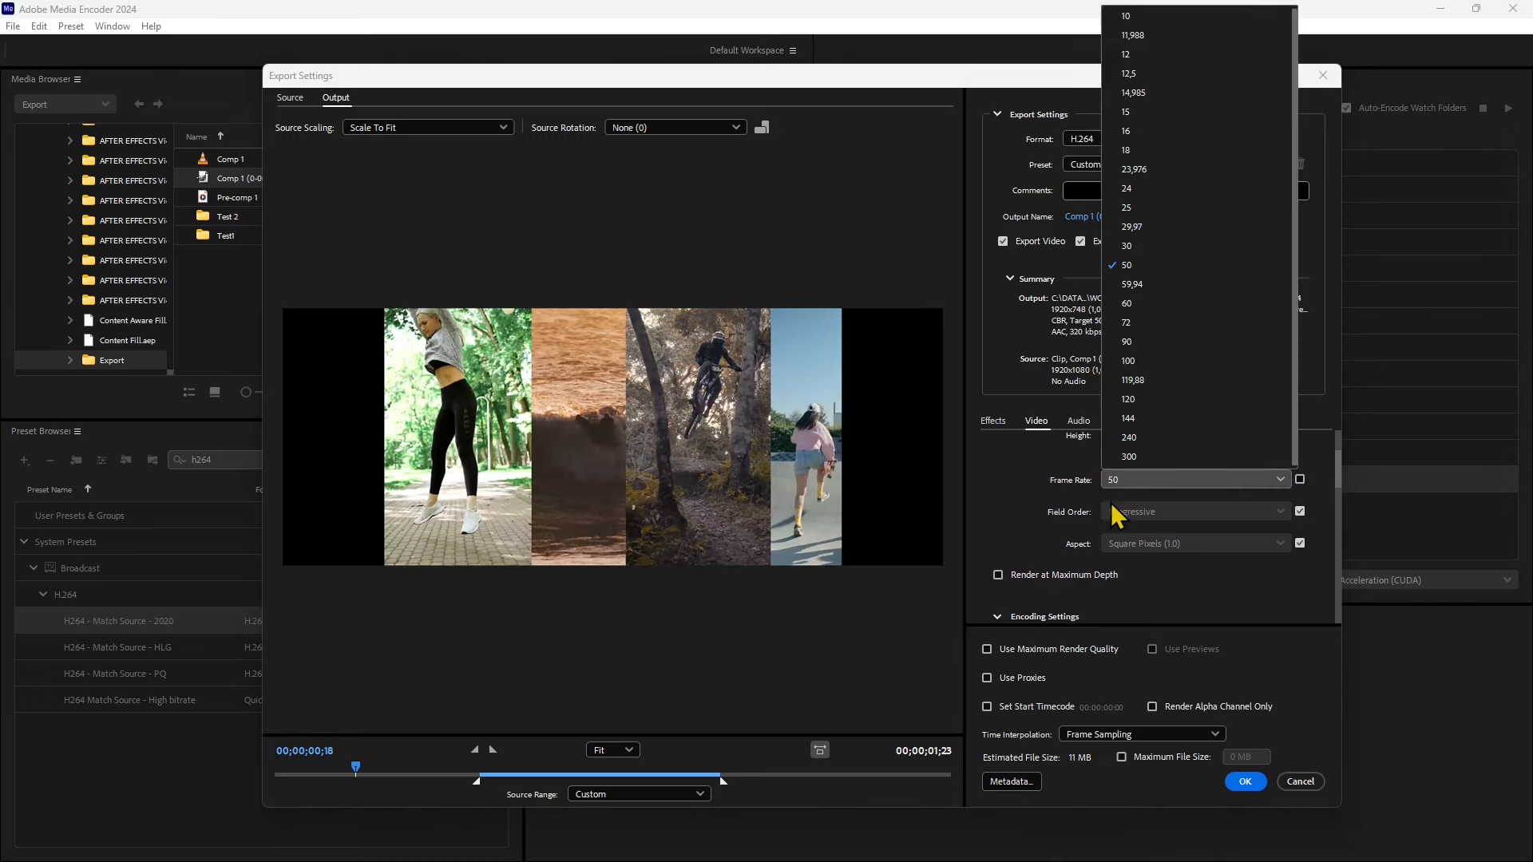
{"action": "left_click", "coordinate": [1127, 188]}
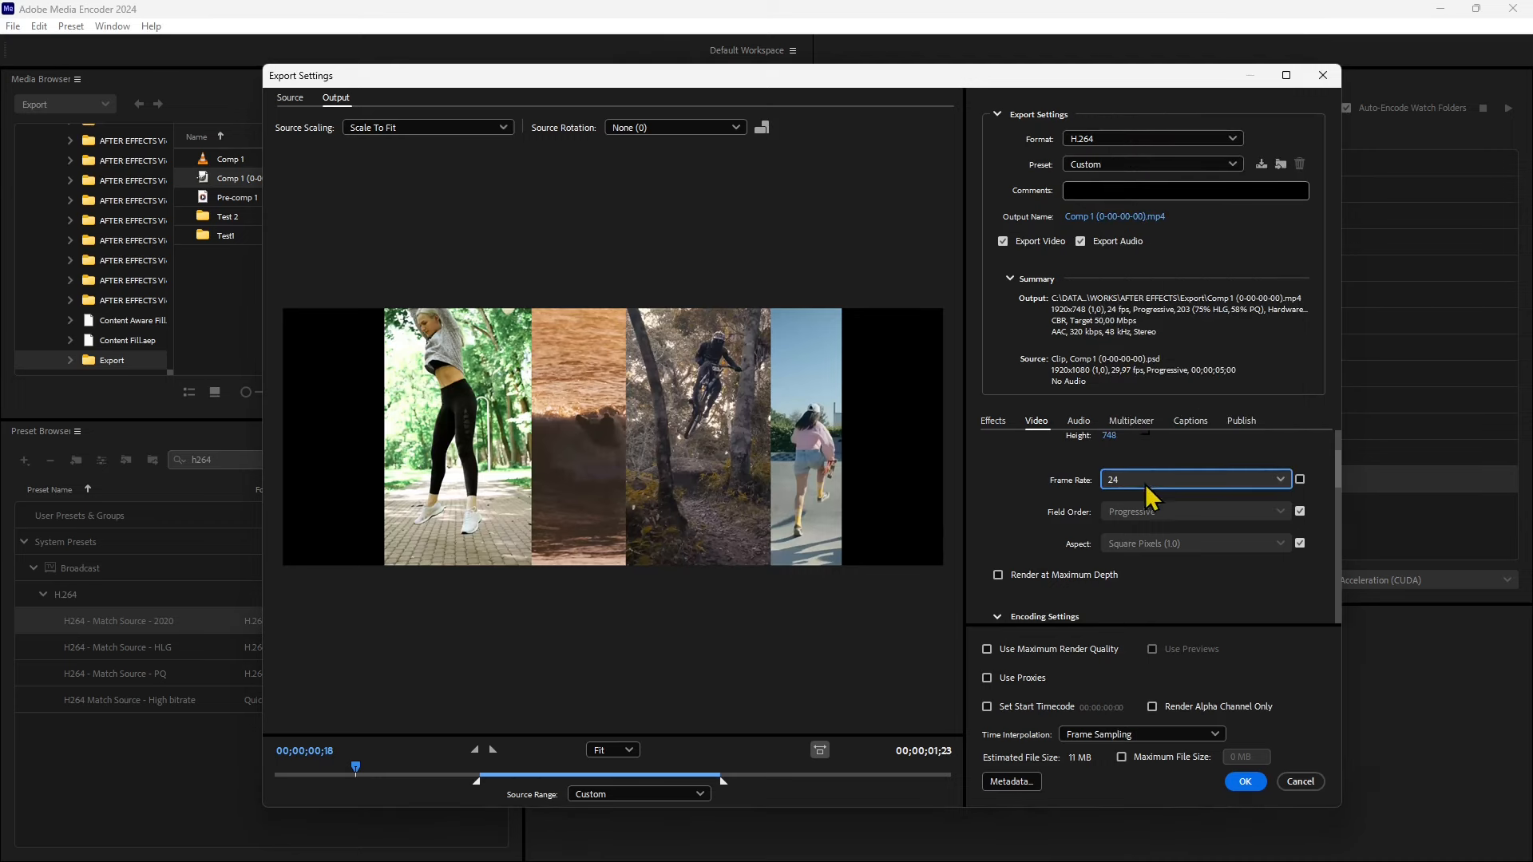
- Set the time interpolation of the H.264 export to Optical Flow
{"action": "left_click_drag", "start_coordinate": [1338, 476], "coordinate": [1333, 583]}
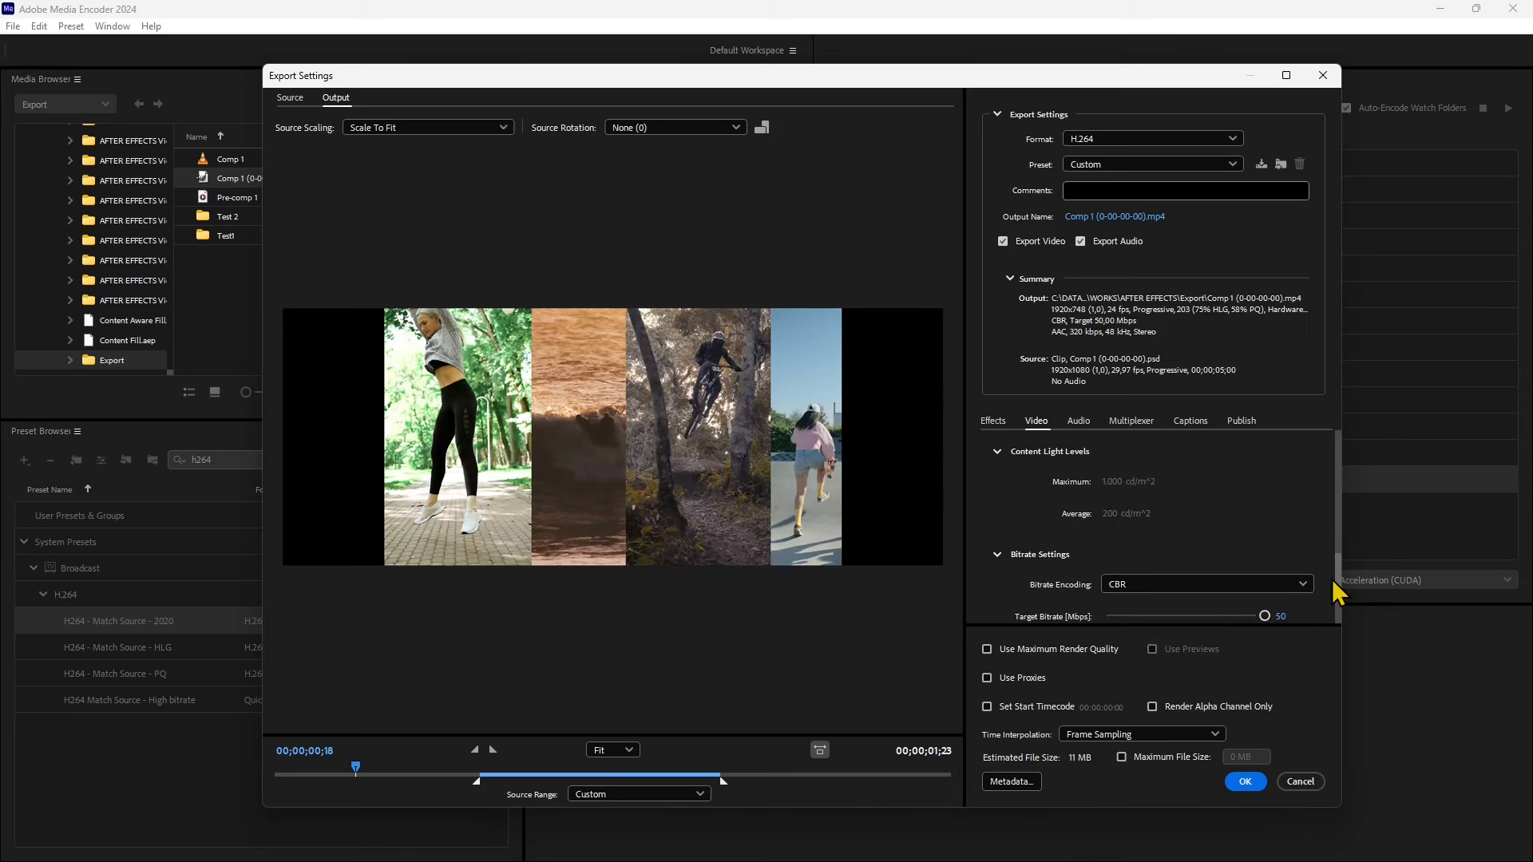
{"action": "left_click", "coordinate": [1105, 726]}
{"action": "left_click", "coordinate": [1116, 804]}
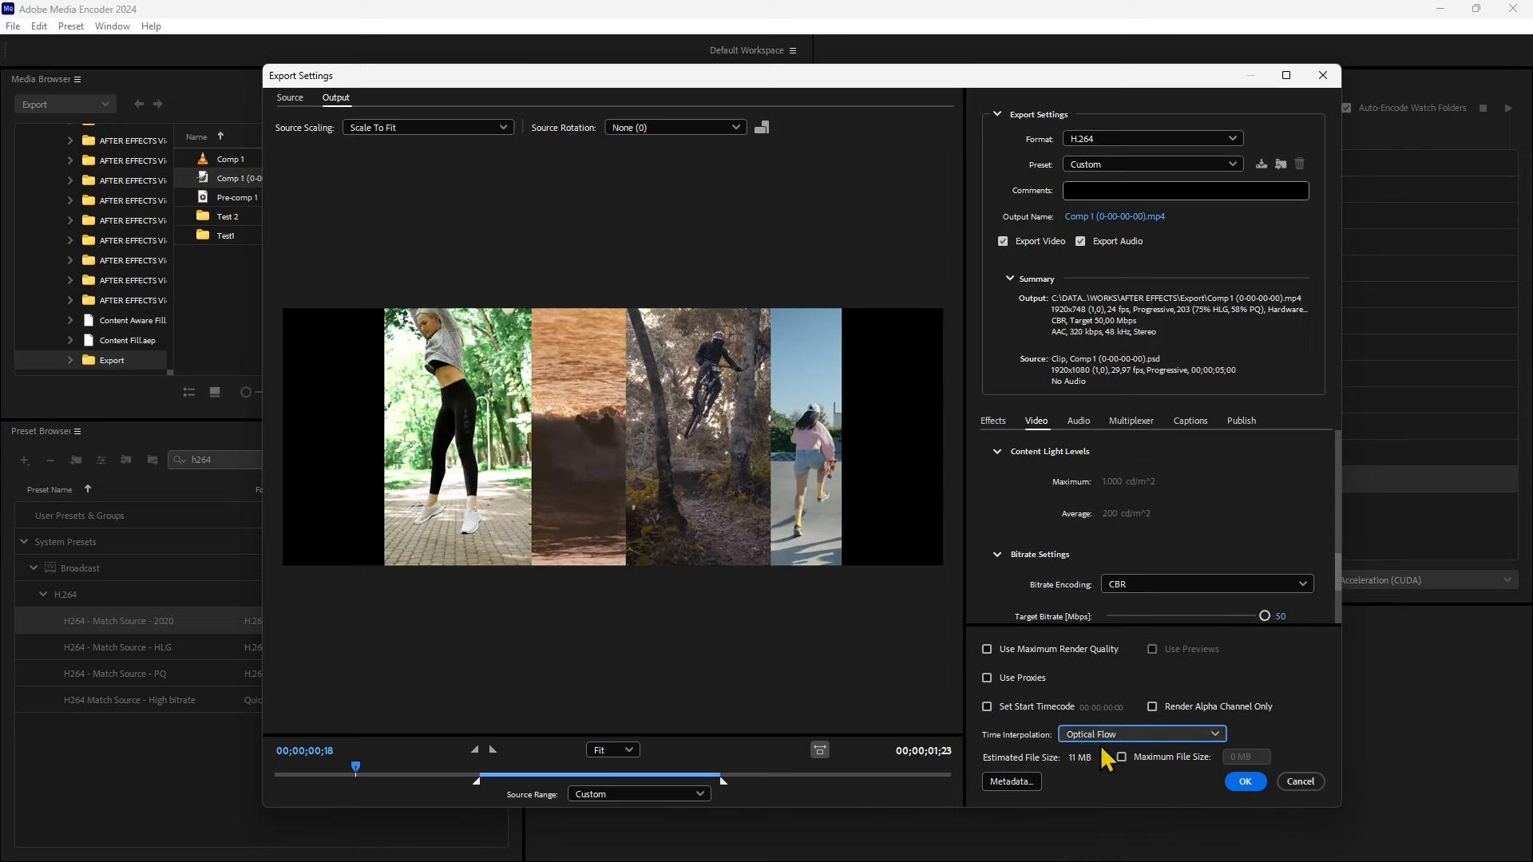
- Look through the audio, multiplexer and captions settings of the H.264 export
{"action": "left_click", "coordinate": [1093, 740]}
{"action": "left_click", "coordinate": [1094, 740]}
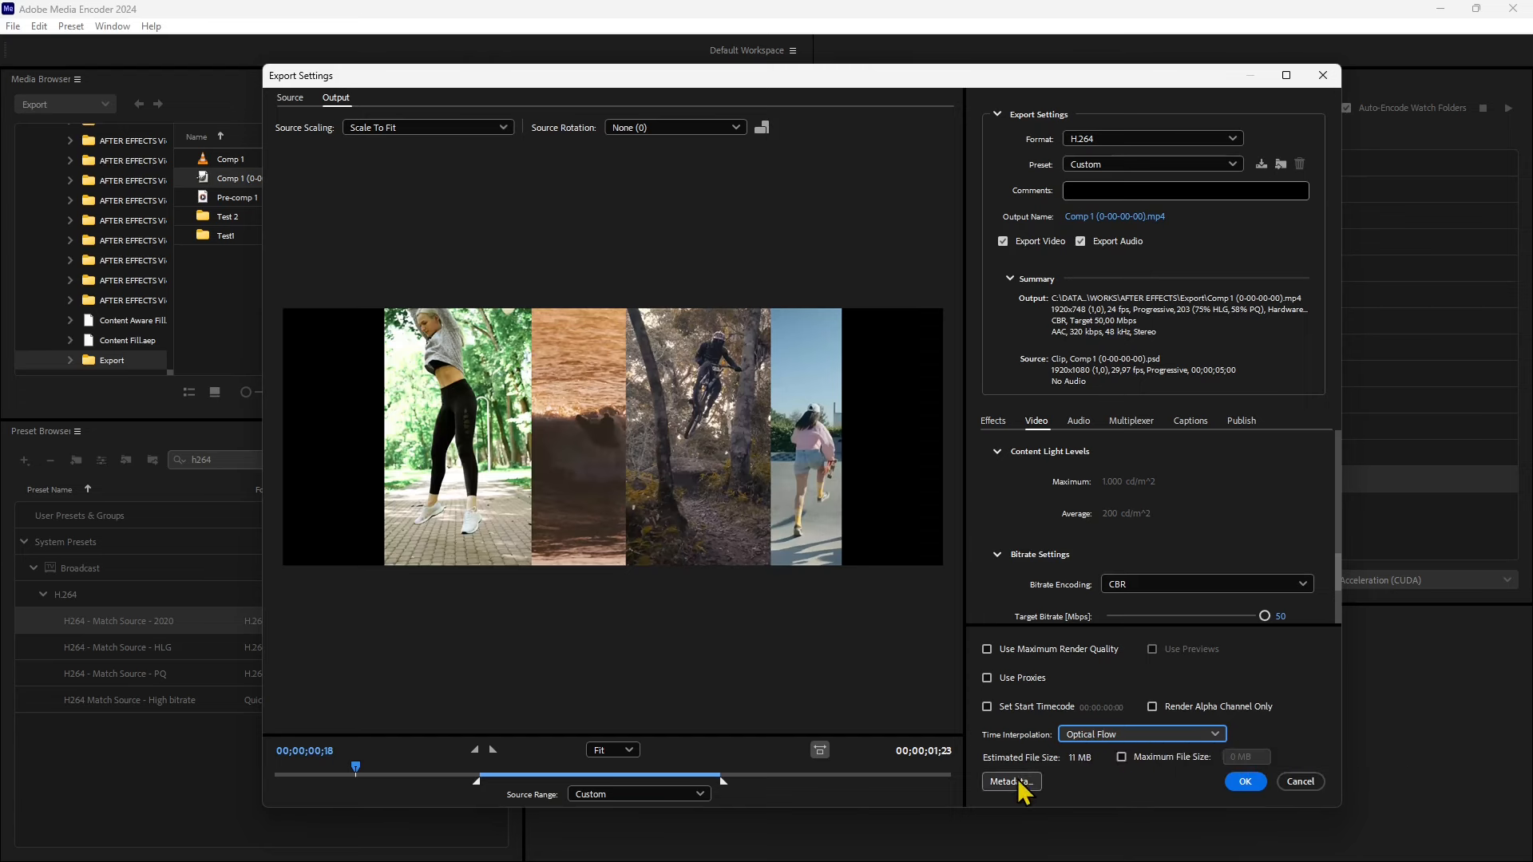
{"action": "left_click", "coordinate": [1080, 423]}
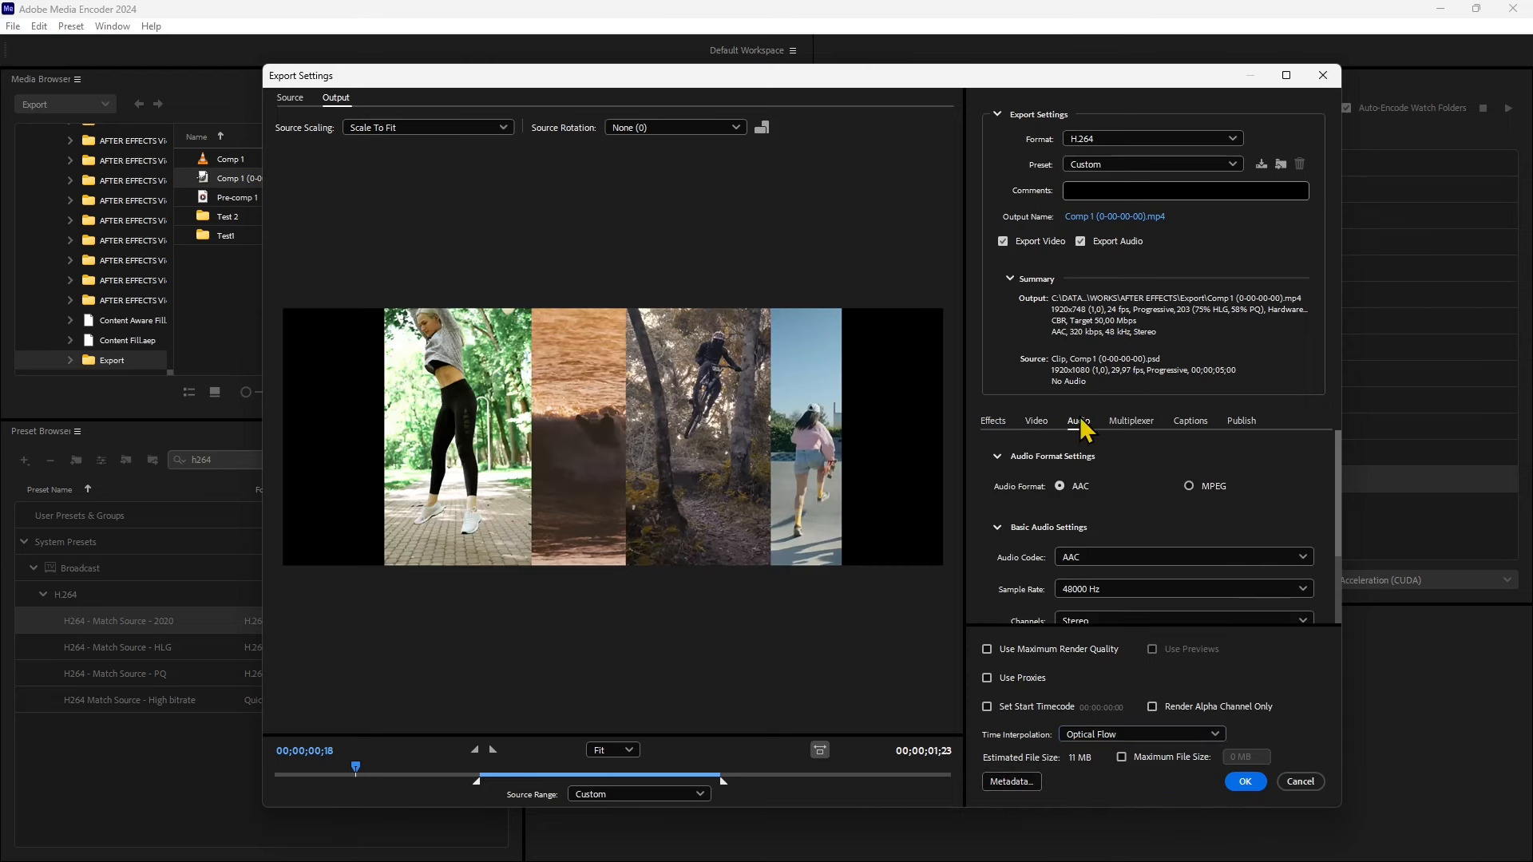
{"action": "scroll", "coordinate": [1098, 559], "scroll_direction": "down", "scroll_amount": 2}
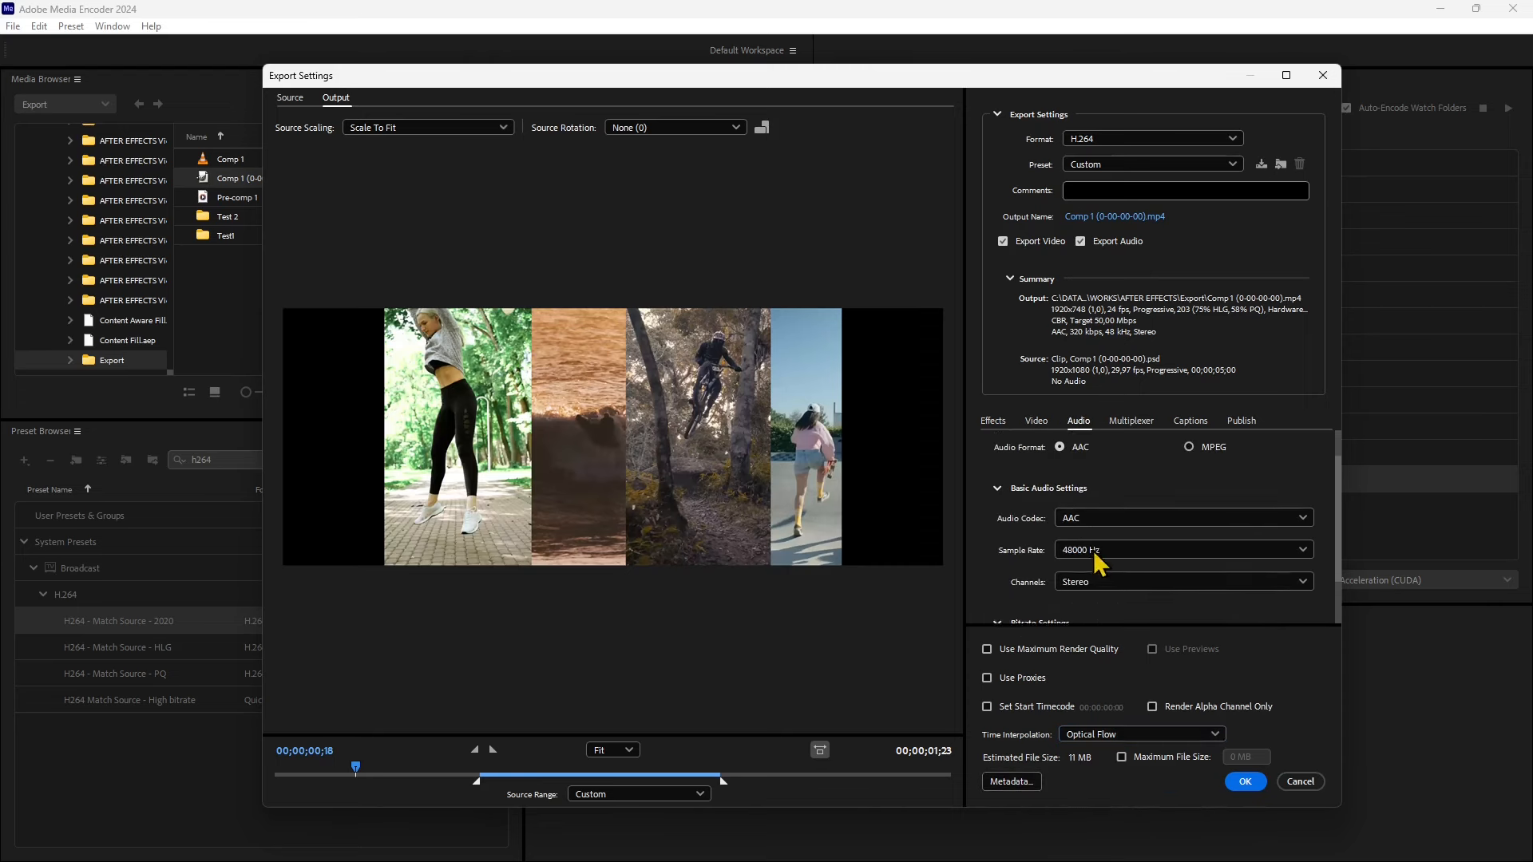
{"action": "left_click", "coordinate": [1147, 423]}
{"action": "left_click", "coordinate": [1190, 422]}
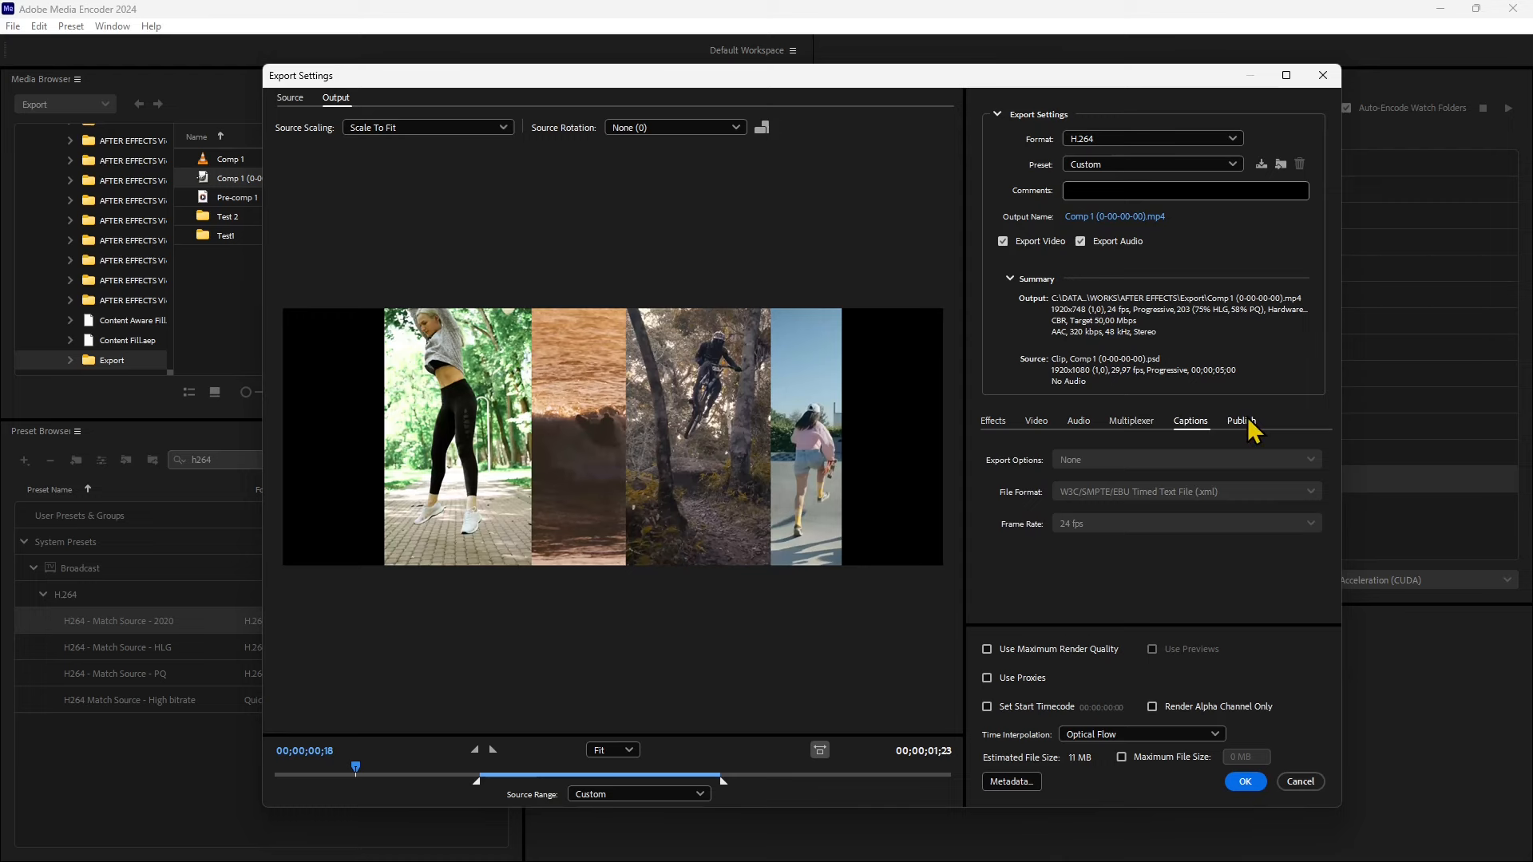
- Turn on publishing to Behance and look through the remaining publishing destinations
{"action": "left_click", "coordinate": [1244, 421]}
{"action": "left_click", "coordinate": [1016, 455]}
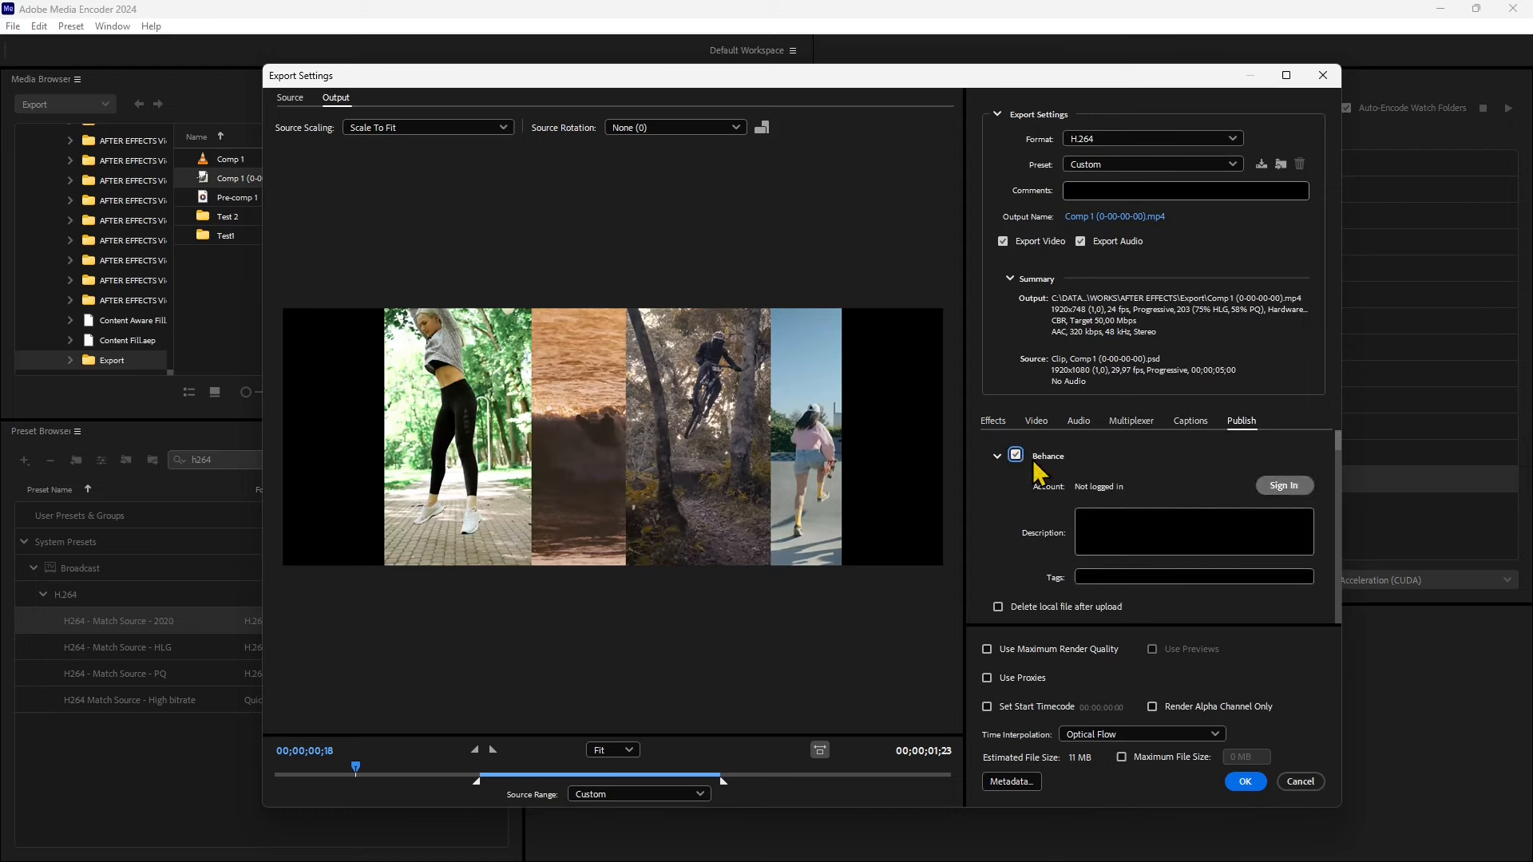
{"action": "scroll", "coordinate": [1052, 559], "scroll_direction": "down", "scroll_amount": 5}
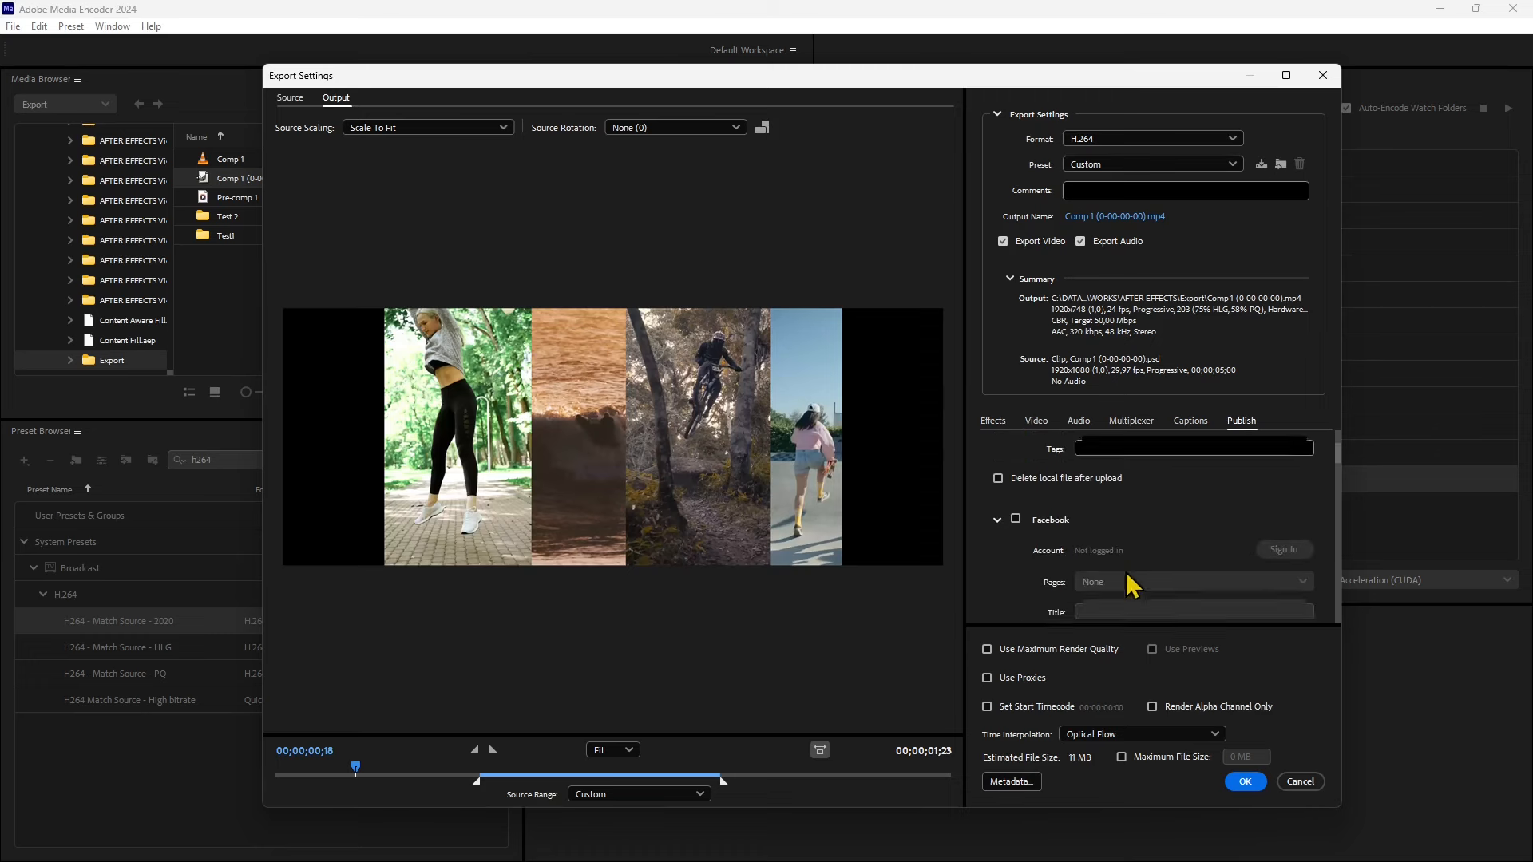
{"action": "left_click_drag", "start_coordinate": [1340, 467], "coordinate": [1333, 551]}
{"action": "scroll", "coordinate": [1324, 554], "scroll_direction": "down", "scroll_amount": 10}
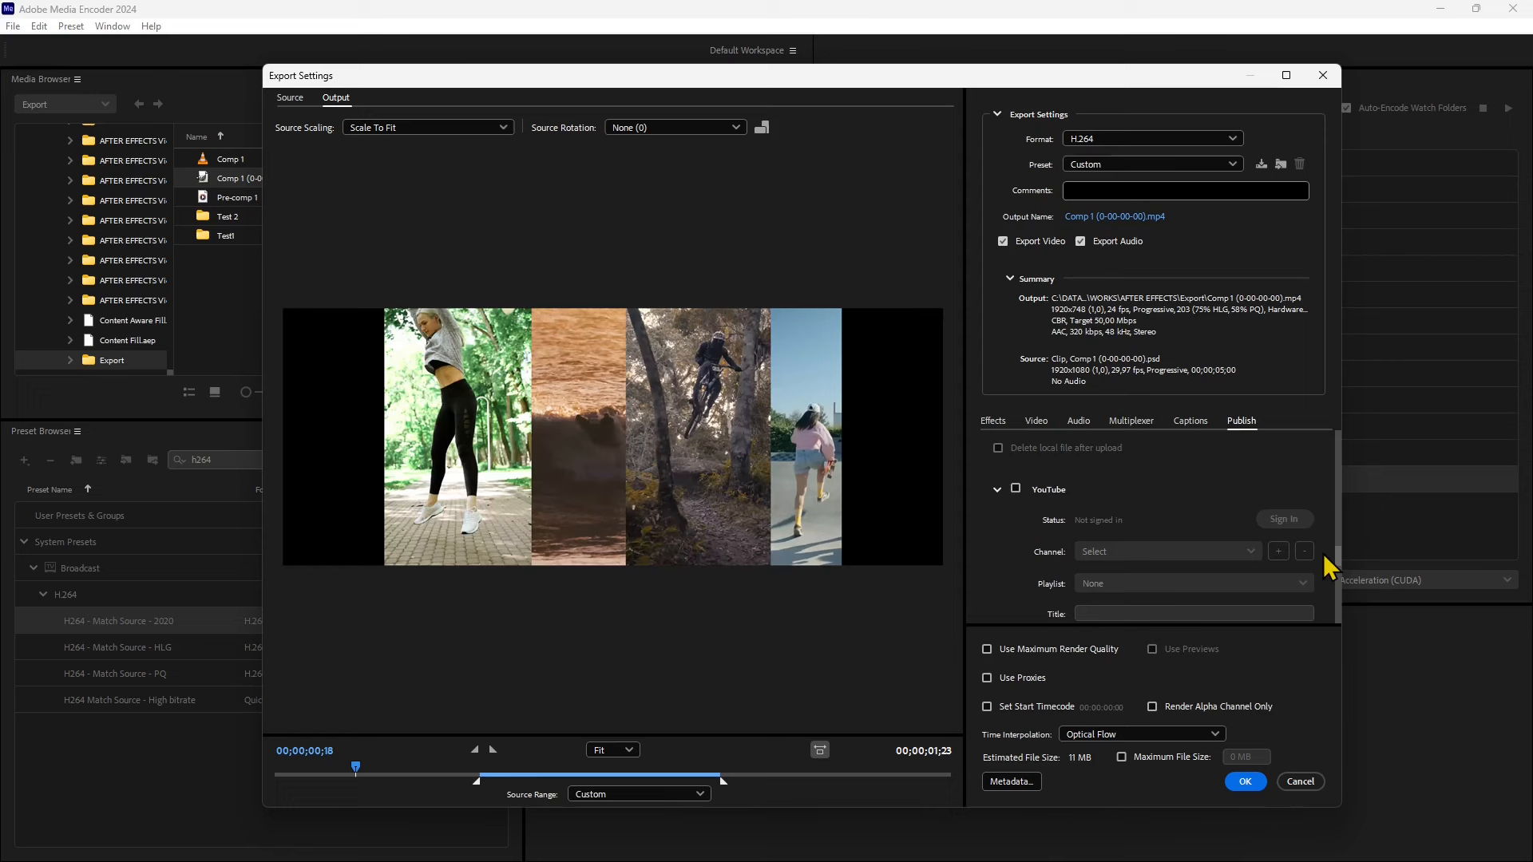
{"action": "left_click_drag", "start_coordinate": [1307, 609], "coordinate": [1304, 611]}
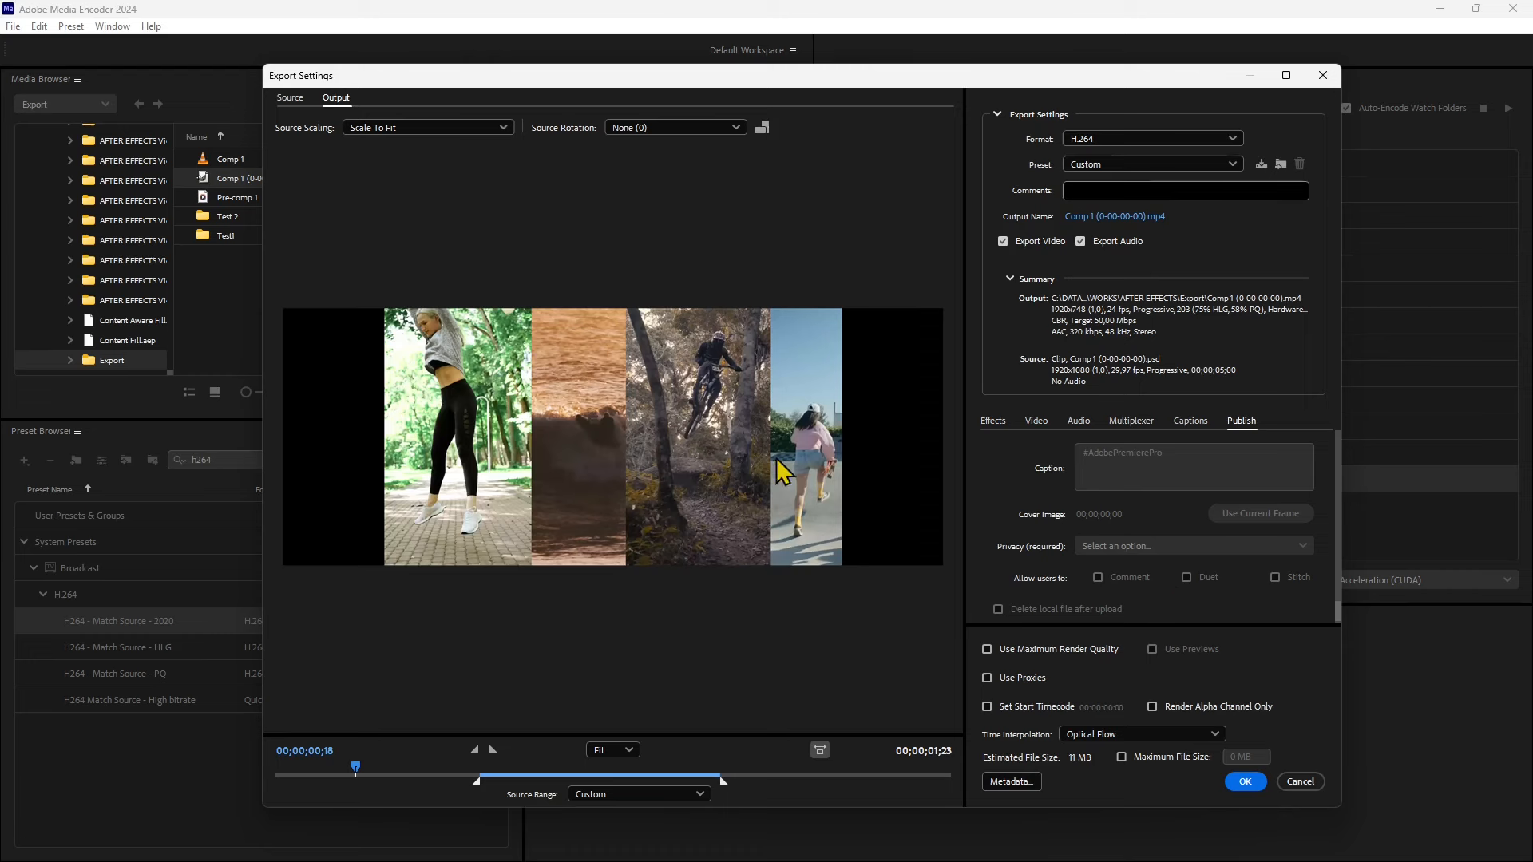
- Try to save the current export settings as a preset with Behance publishing turned on
{"action": "left_click", "coordinate": [1260, 174]}
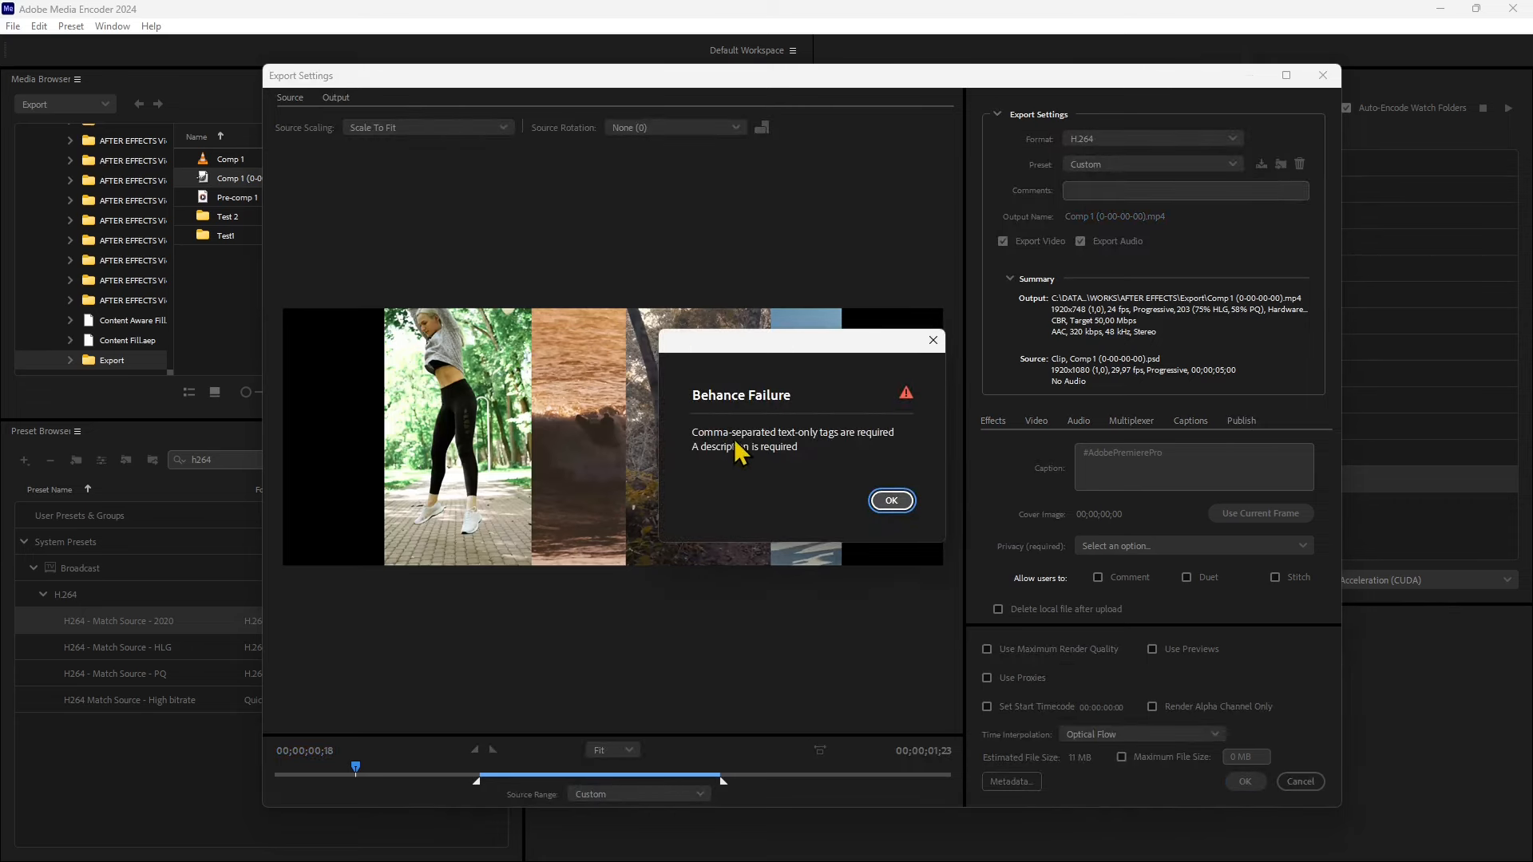
{"action": "left_click", "coordinate": [889, 501]}
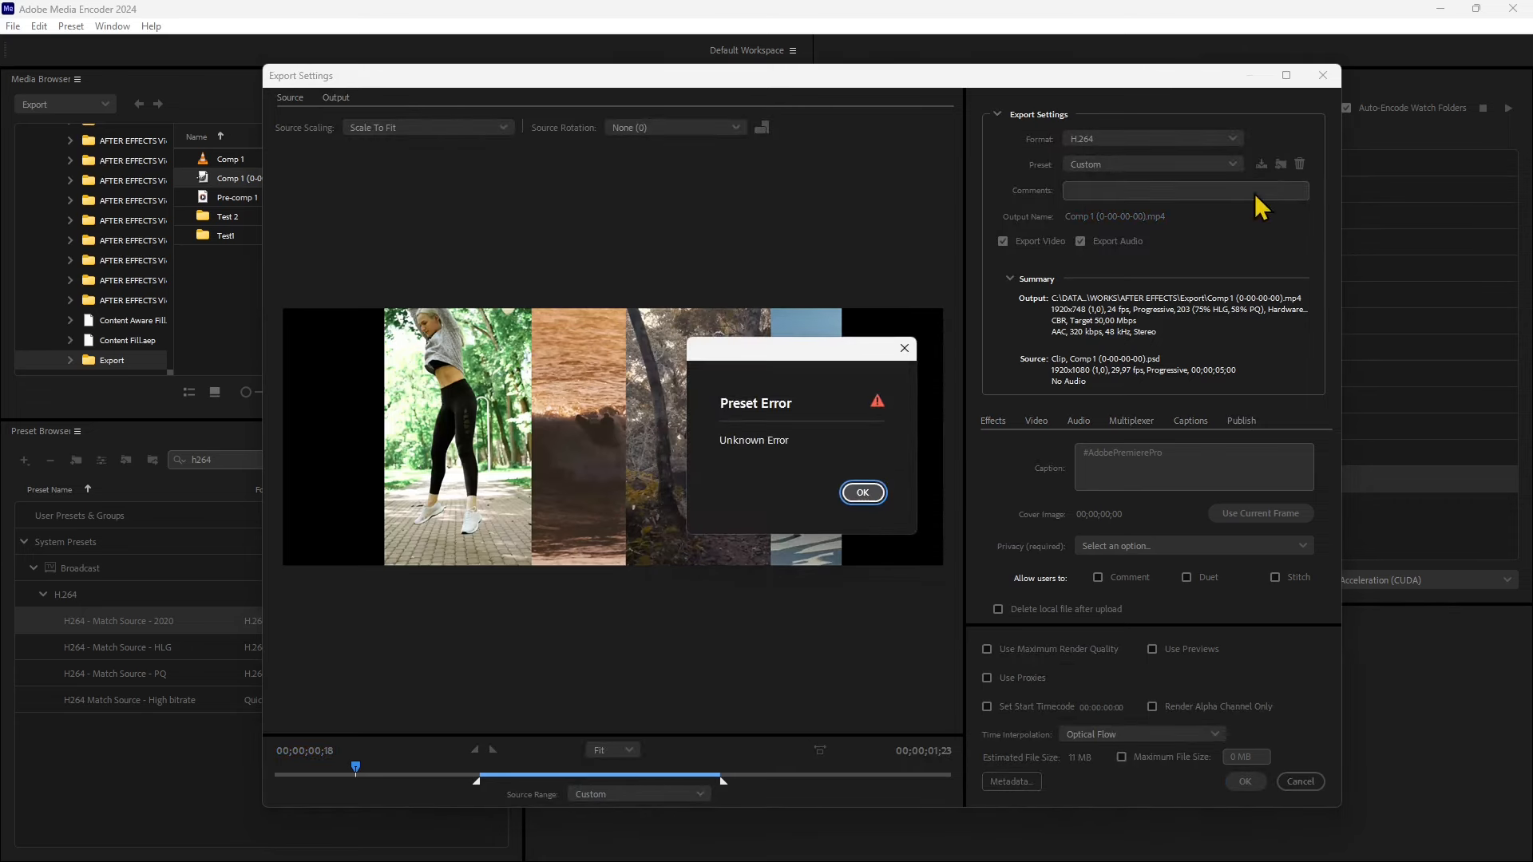
{"action": "left_click", "coordinate": [858, 503]}
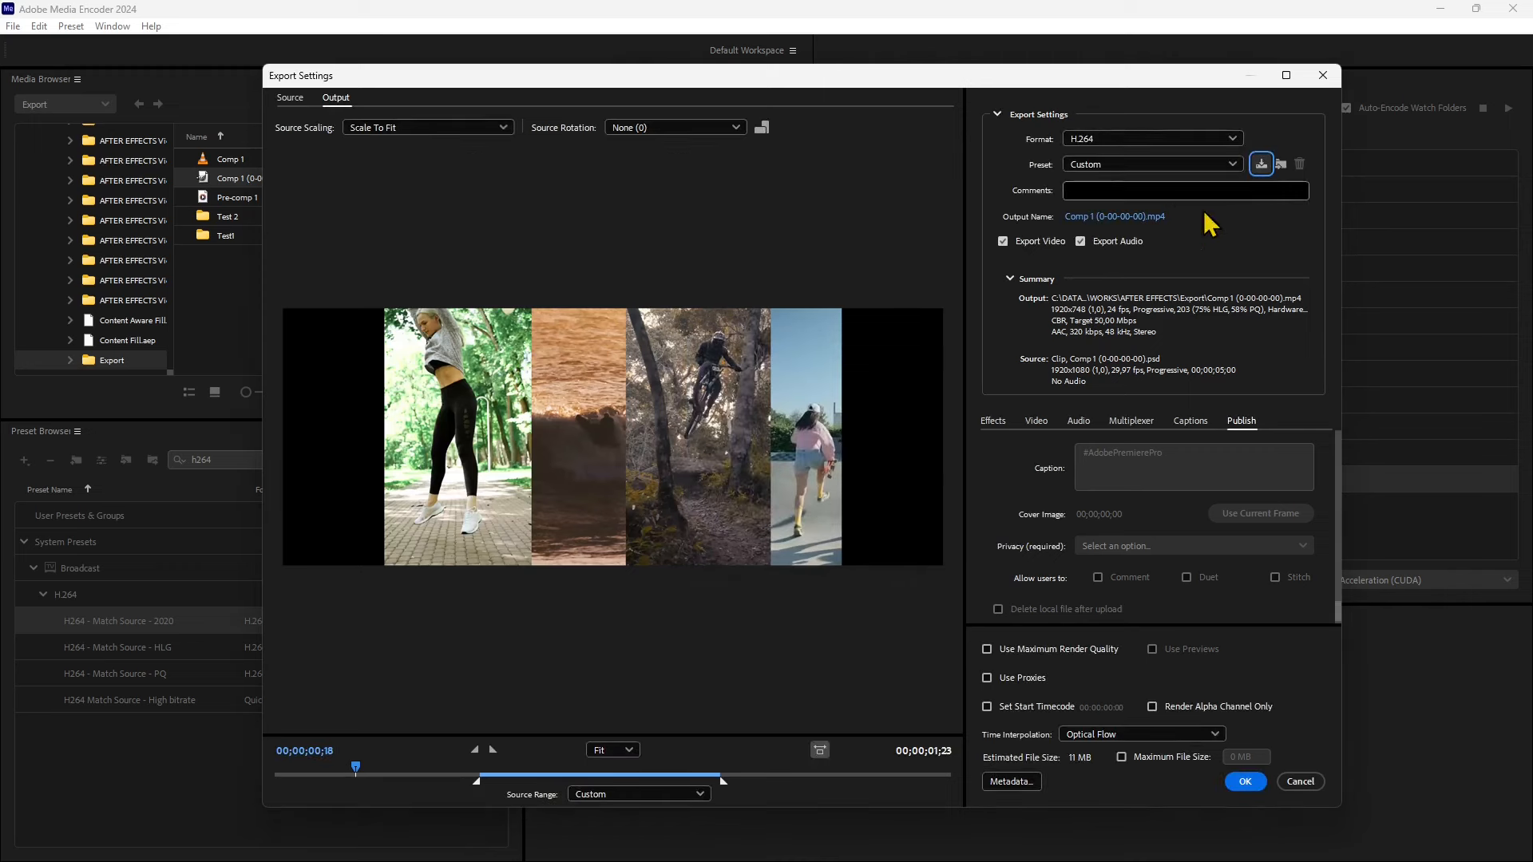
{"action": "left_click", "coordinate": [1073, 164]}
{"action": "left_click", "coordinate": [1009, 179]}
{"action": "left_click", "coordinate": [1279, 165]}
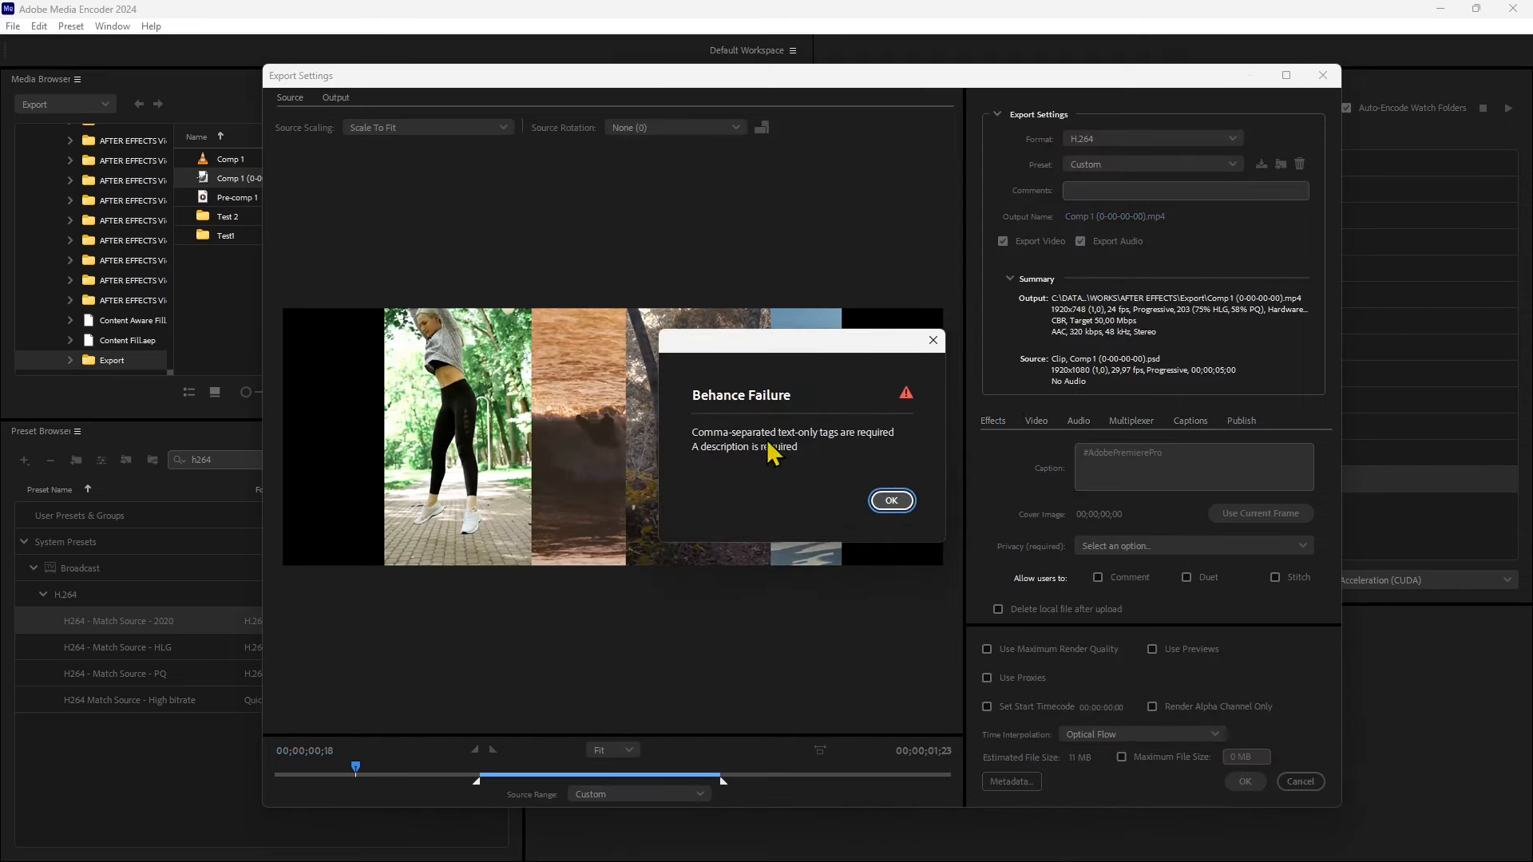
{"action": "left_click", "coordinate": [892, 501]}
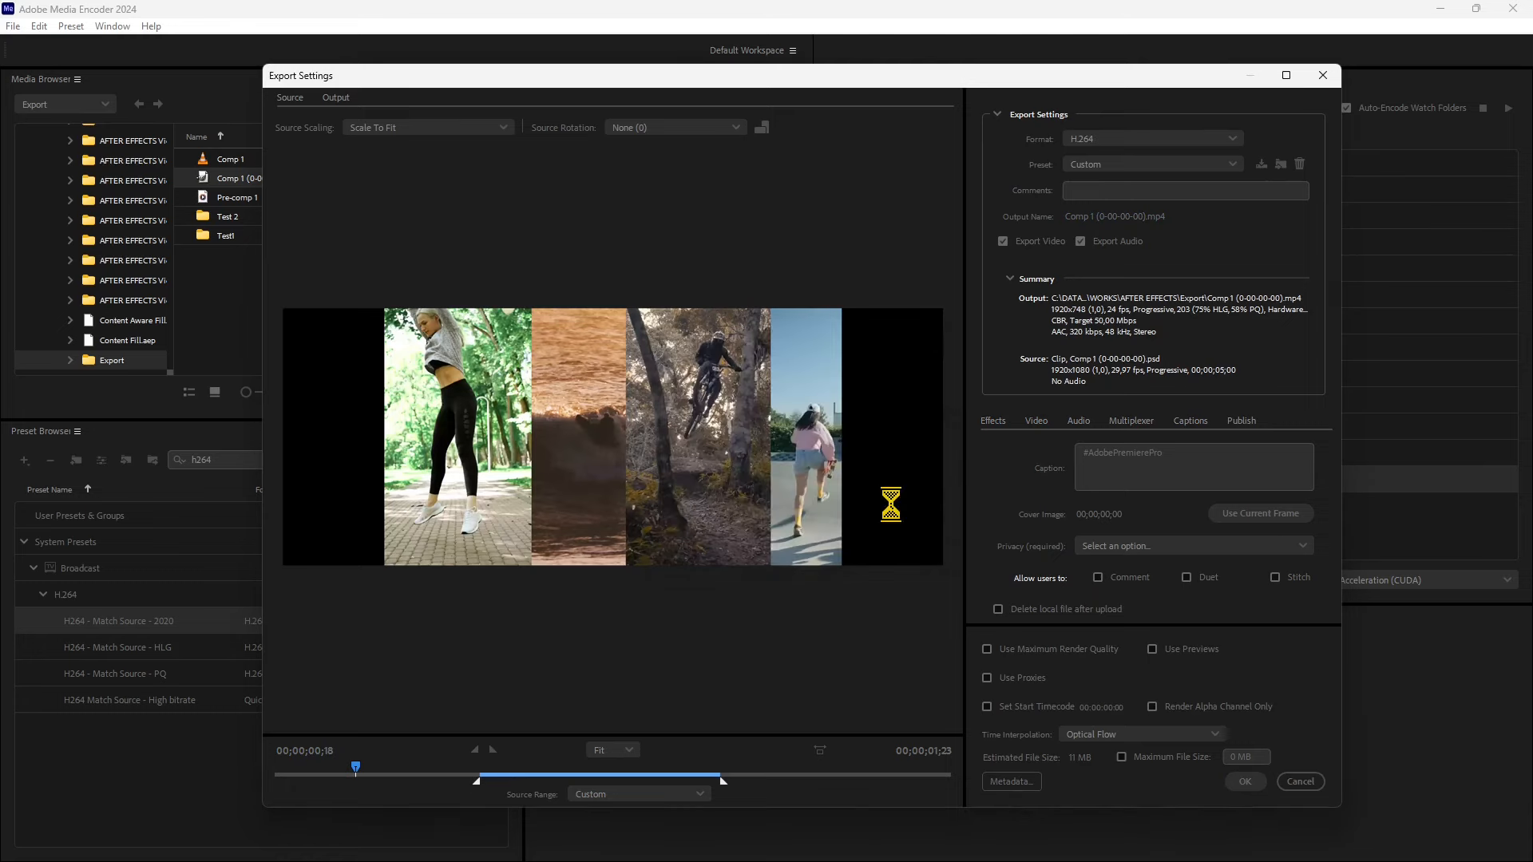
- Add the comment "asdadsas", save the export settings as a preset named "my custom preset", and apply them to the queued H.264 output
{"action": "left_click", "coordinate": [1112, 190]}
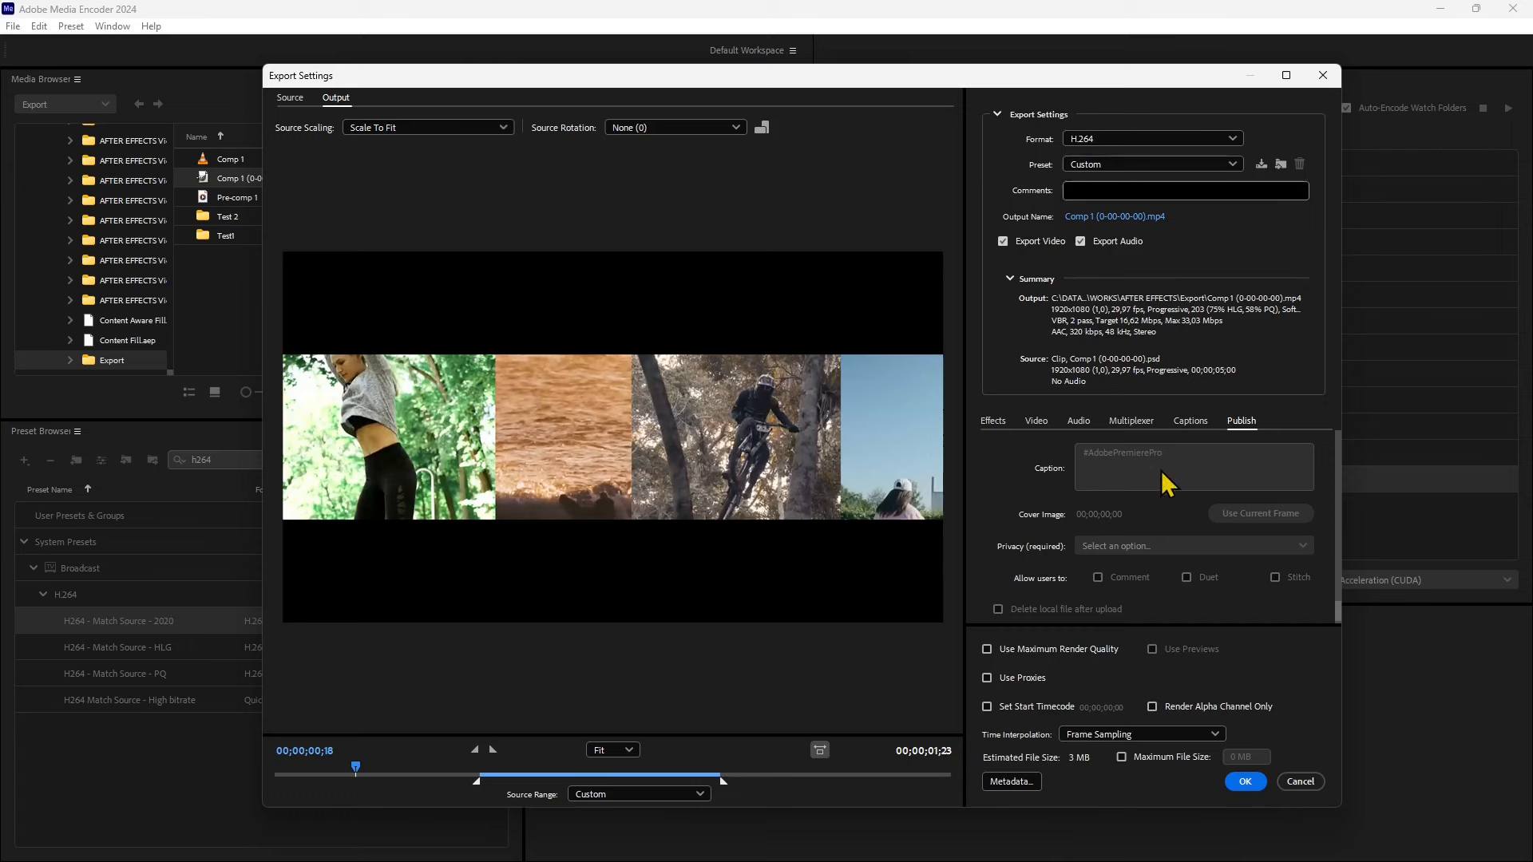
{"action": "type", "text": "asdadsas"}
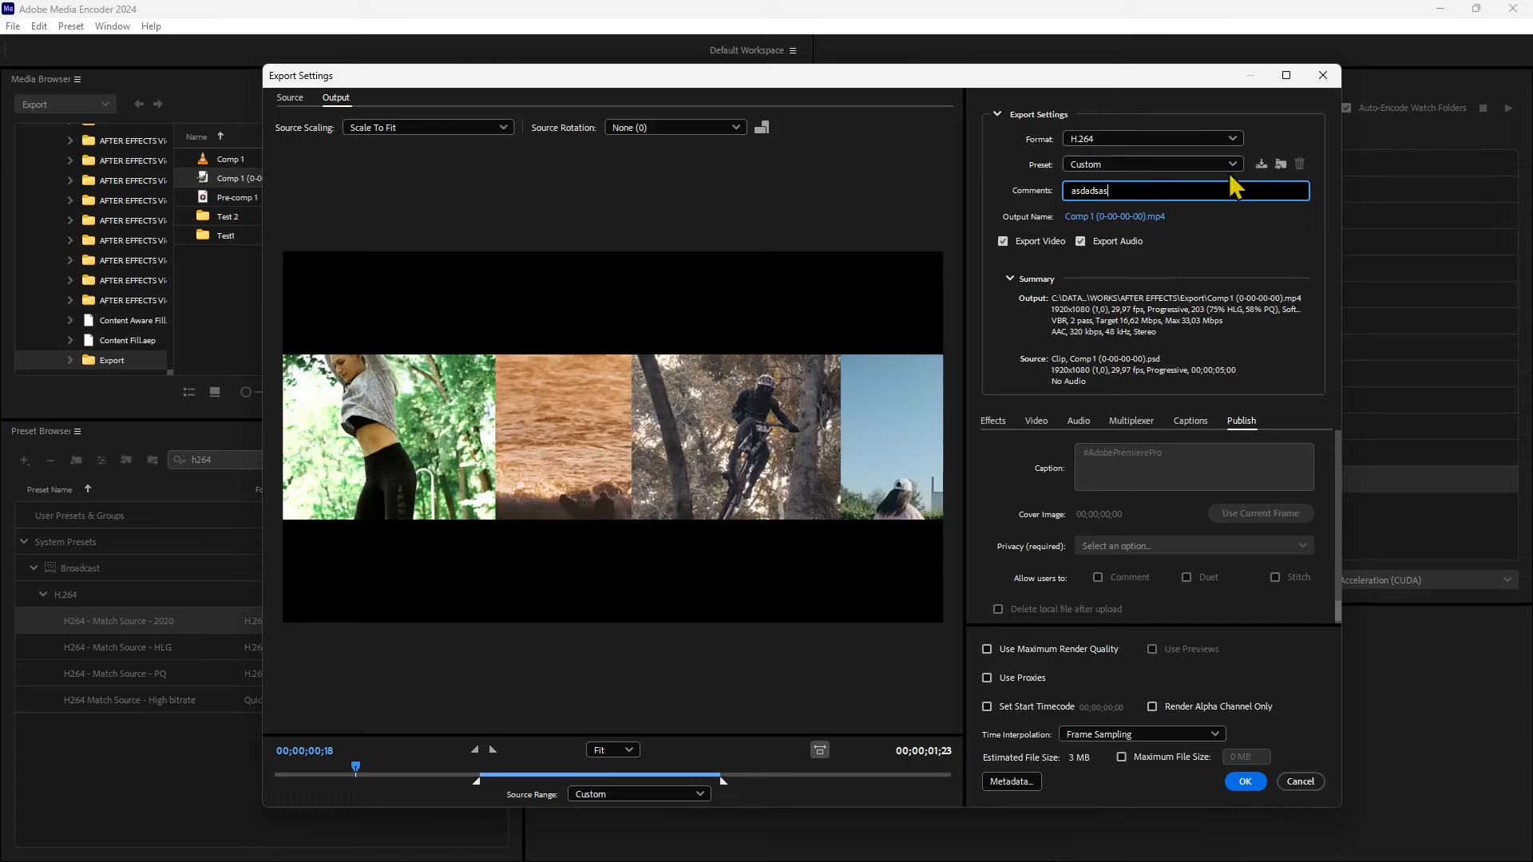
{"action": "left_click", "coordinate": [1261, 164]}
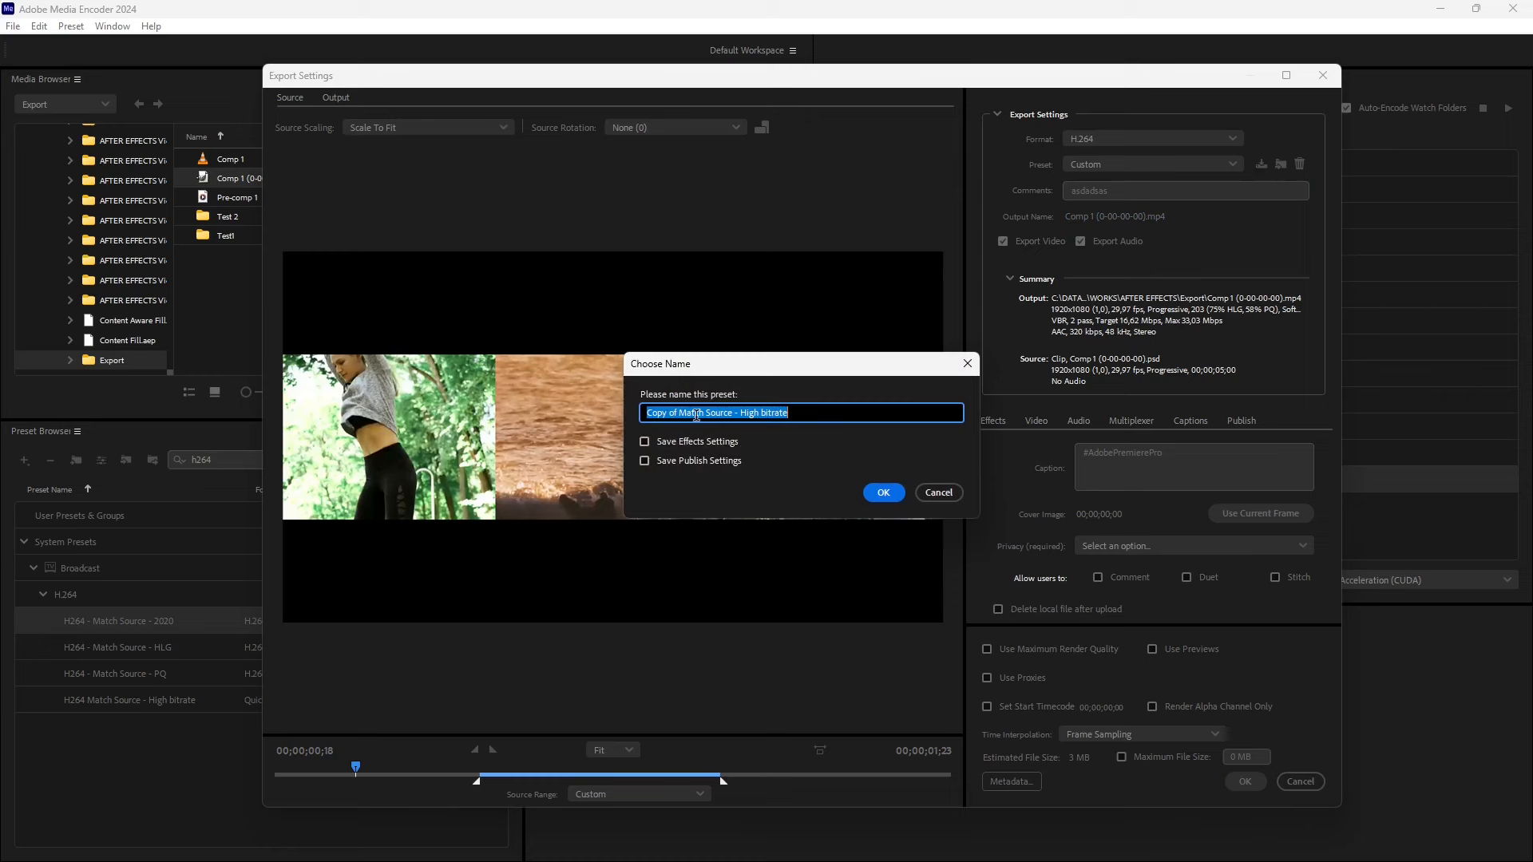
{"action": "type", "text": "my custom preset"}
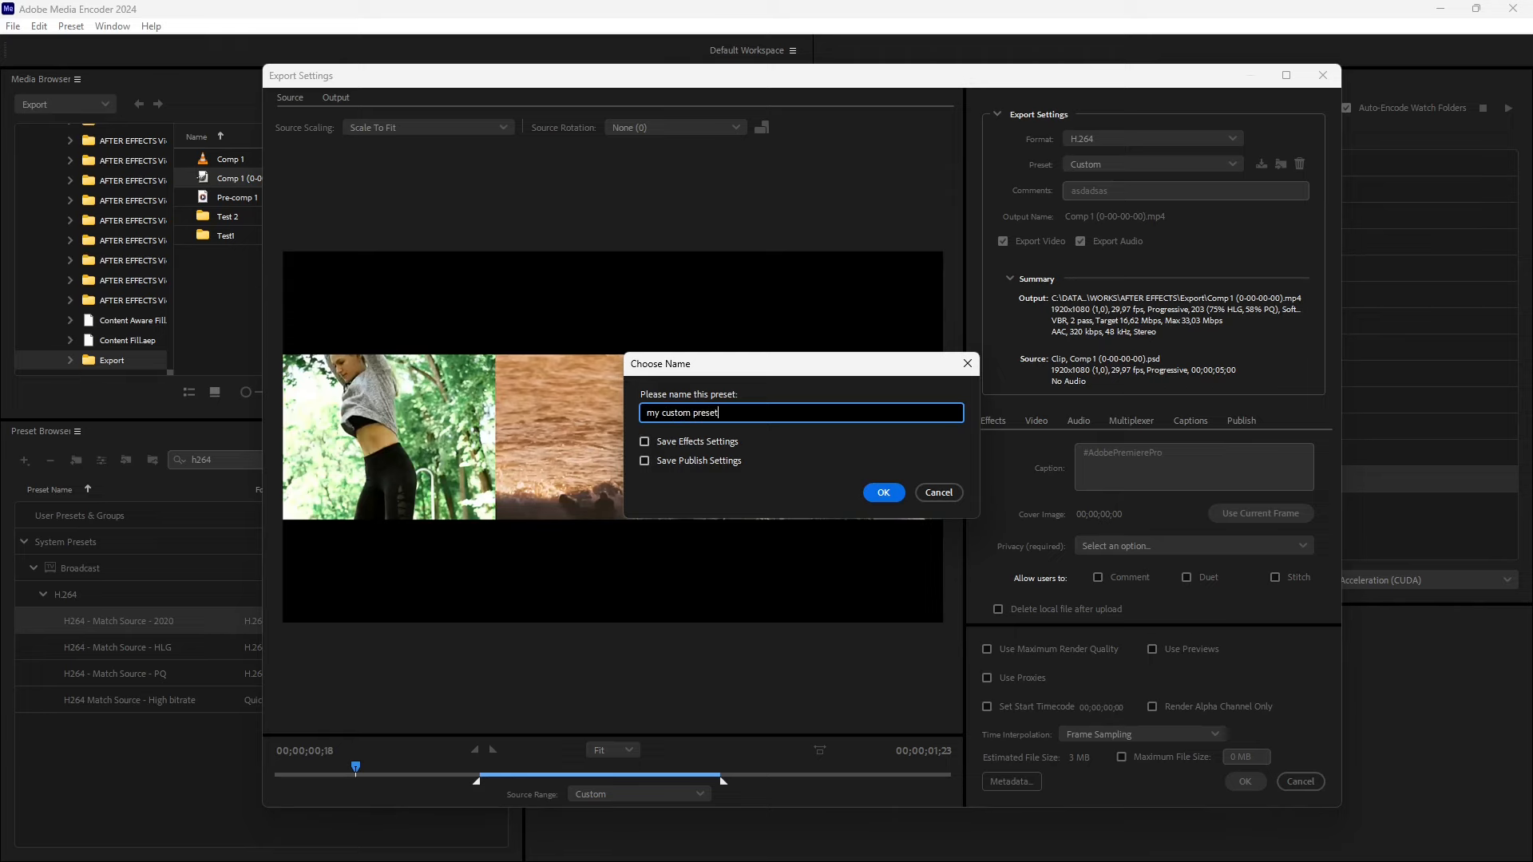
{"action": "key", "text": "Return"}
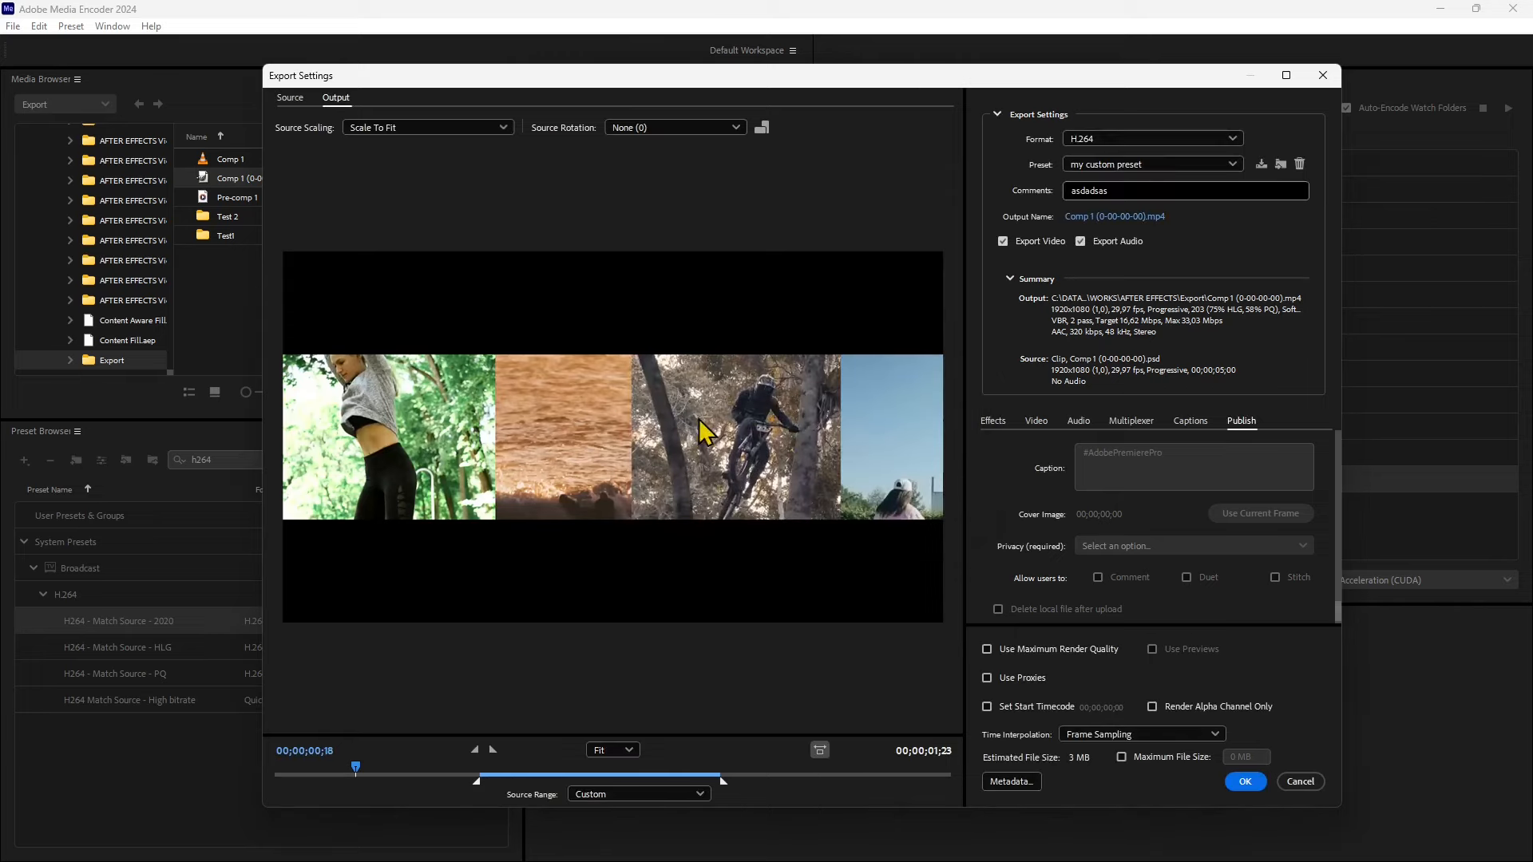
{"action": "left_click", "coordinate": [1235, 780]}
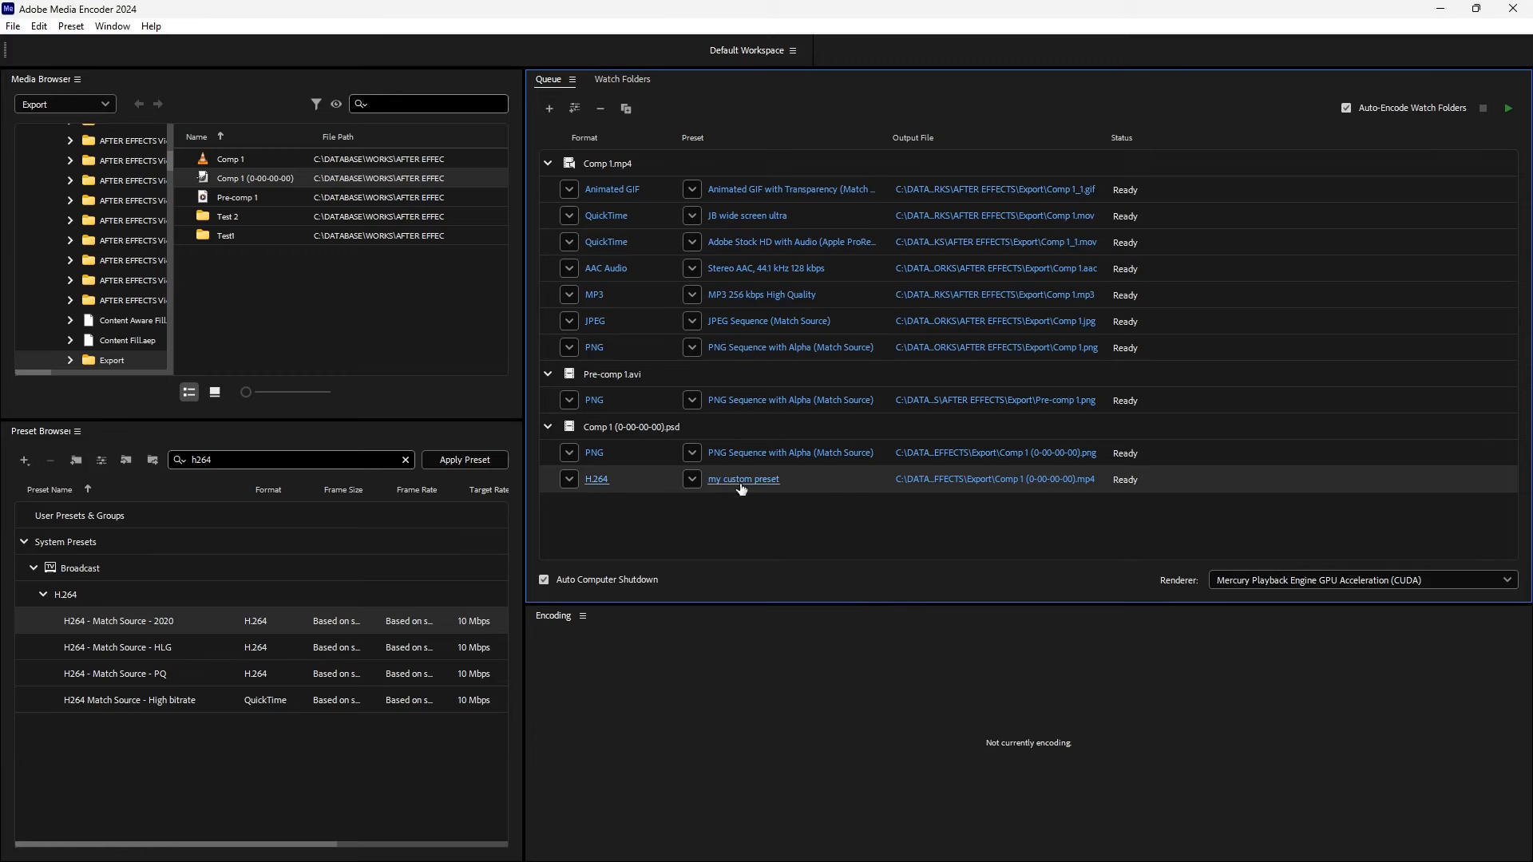
{"action": "left_click", "coordinate": [568, 479]}
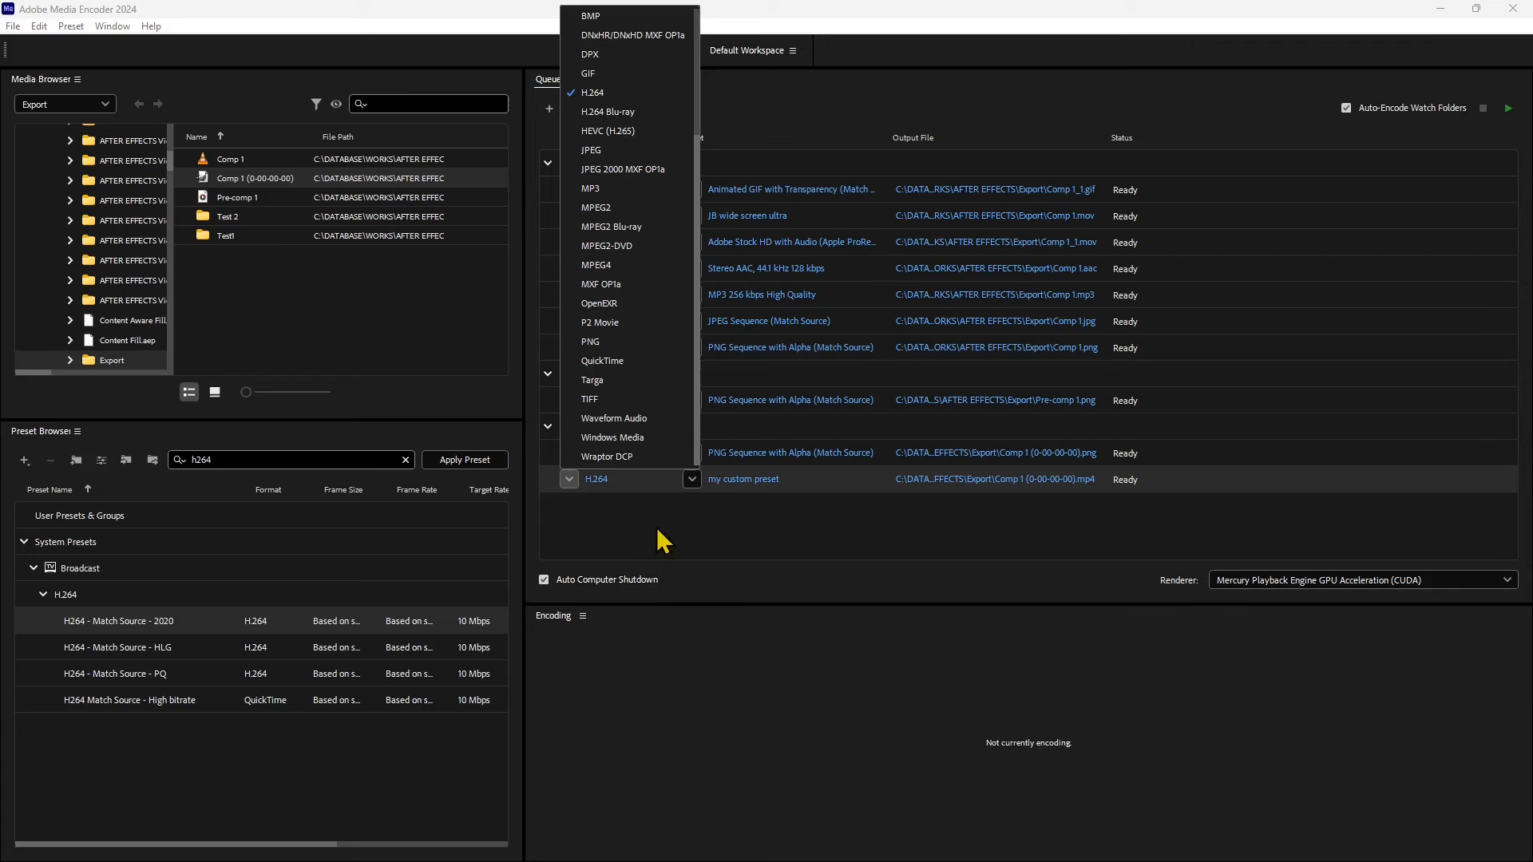
{"action": "left_click", "coordinate": [886, 512]}
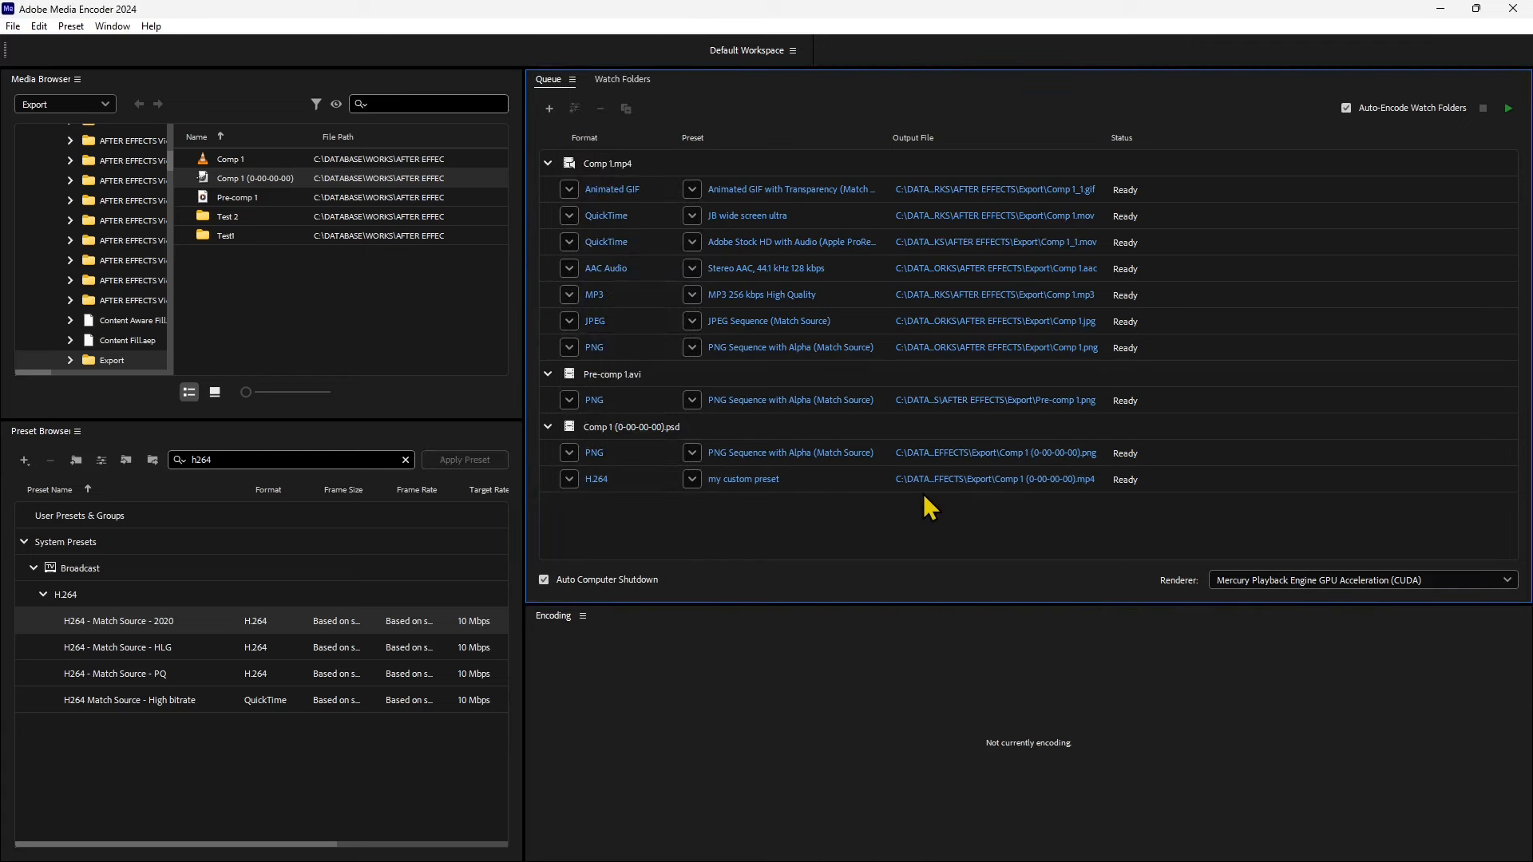